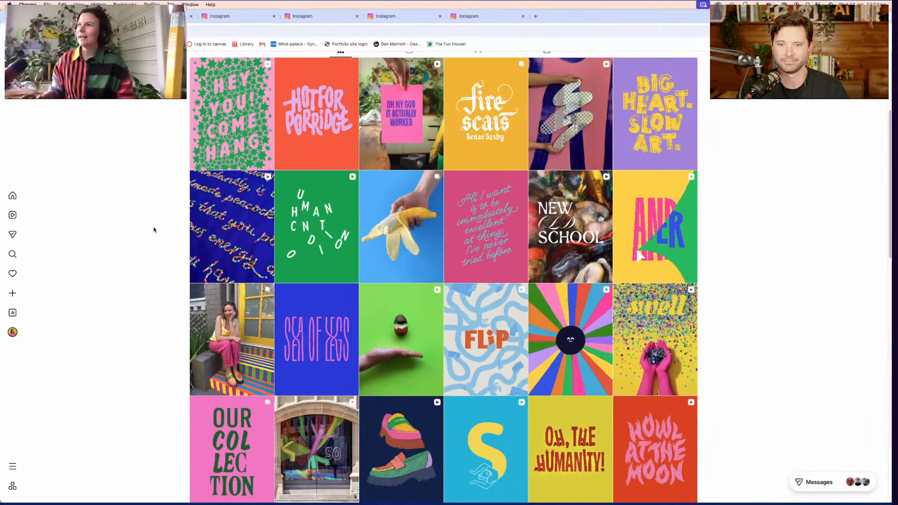
Browse the lettering and animation posts in the Instagram profile grid, returning to the most recent rows
scroll(154, 229, down, 10)
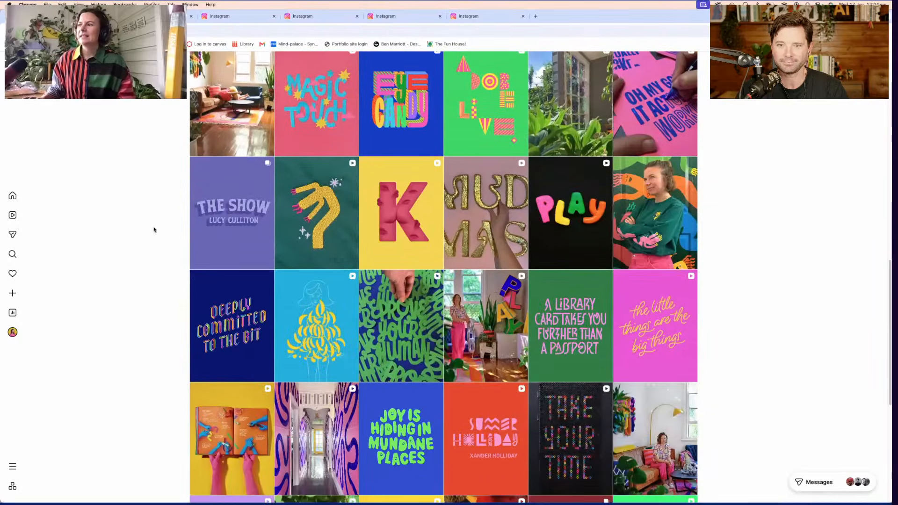
scroll(153, 229, down, 3)
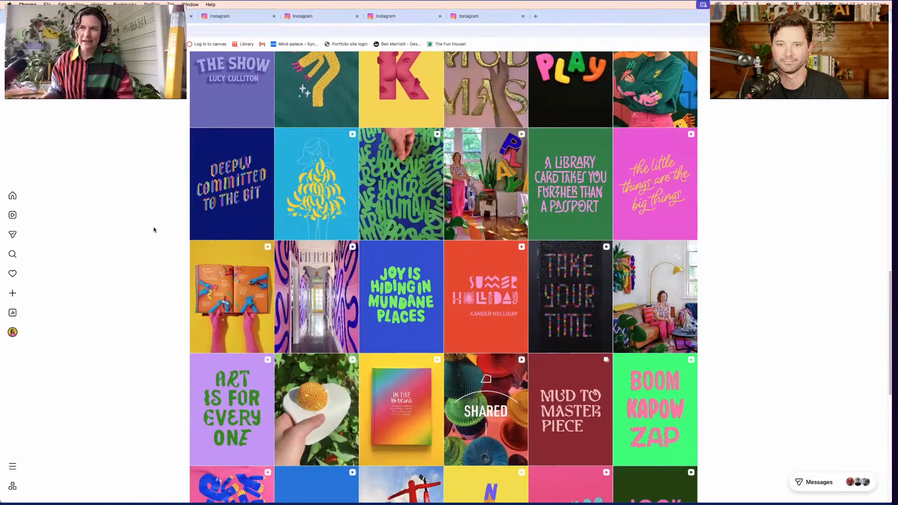
scroll(154, 229, down, 5)
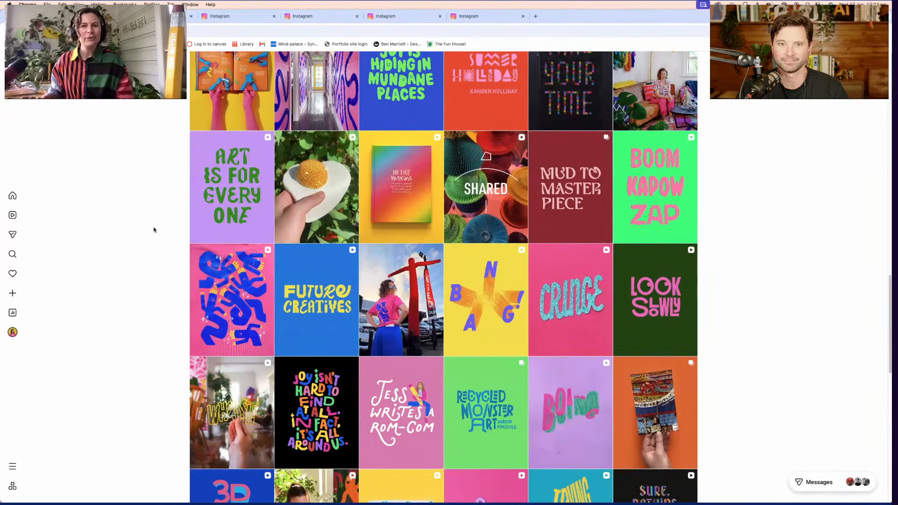
scroll(153, 230, up, 4)
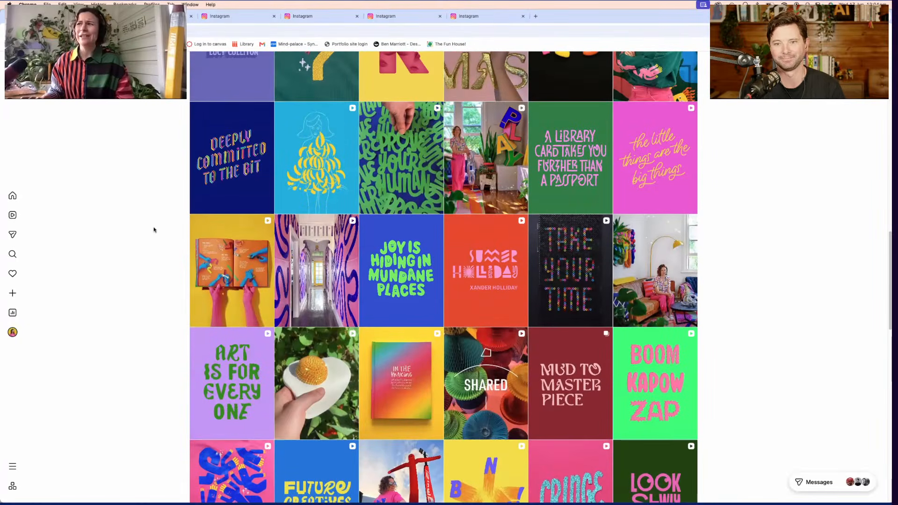
scroll(154, 229, up, 5)
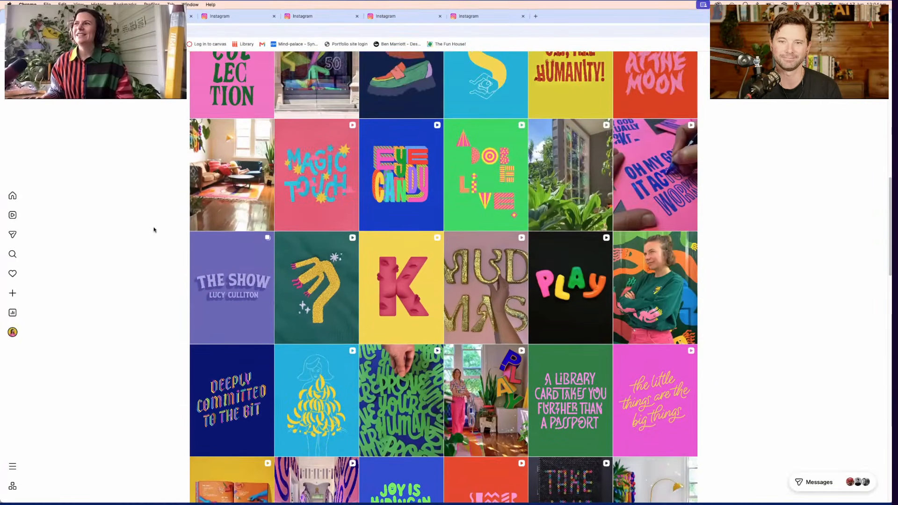
scroll(154, 229, up, 5)
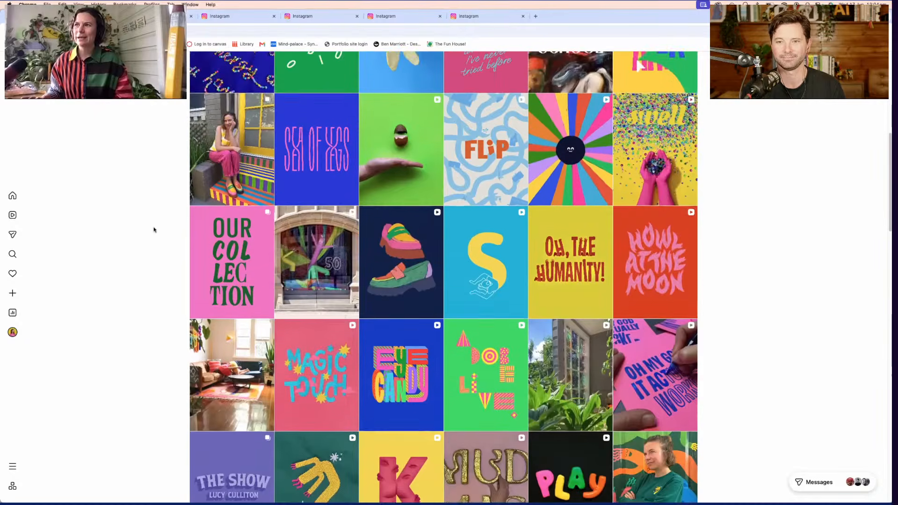
scroll(153, 230, up, 5)
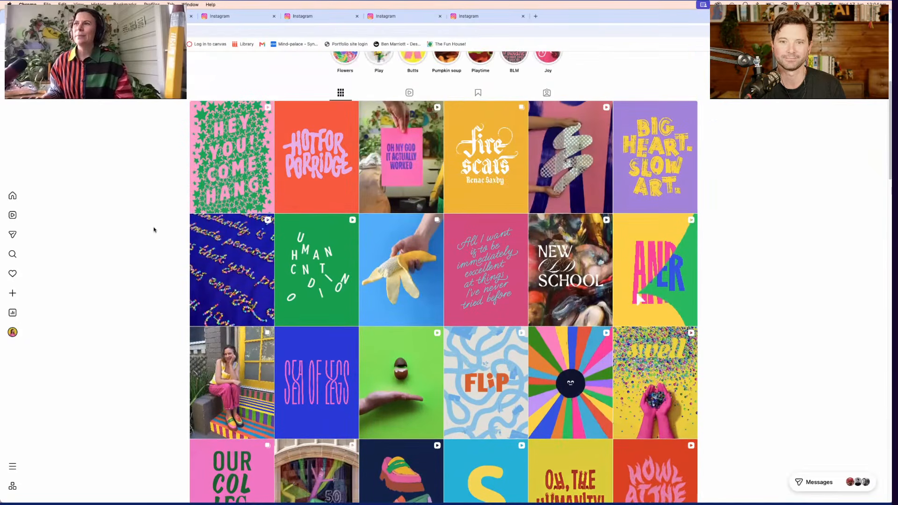
scroll(153, 229, down, 1)
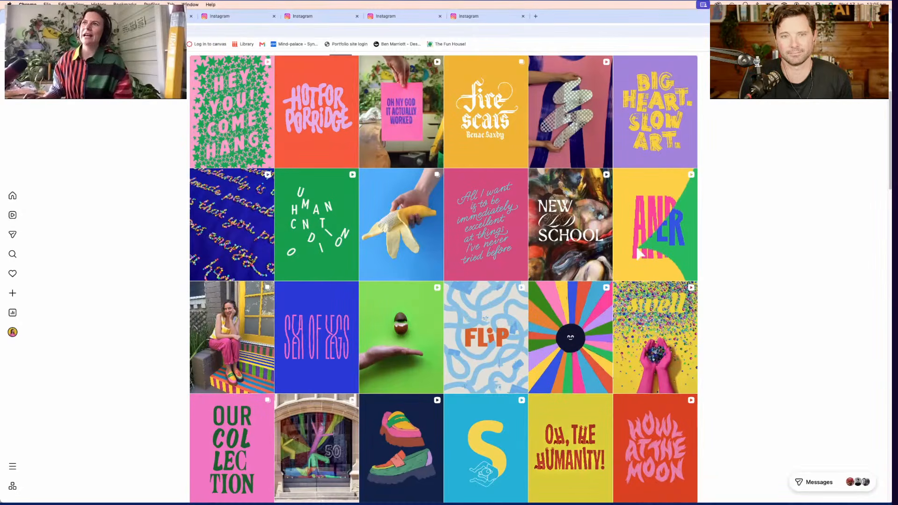
View the open animated lettering posts in turn, from "I told you so" through "Razzle dazzle" to "Make it pop"
click(191, 16)
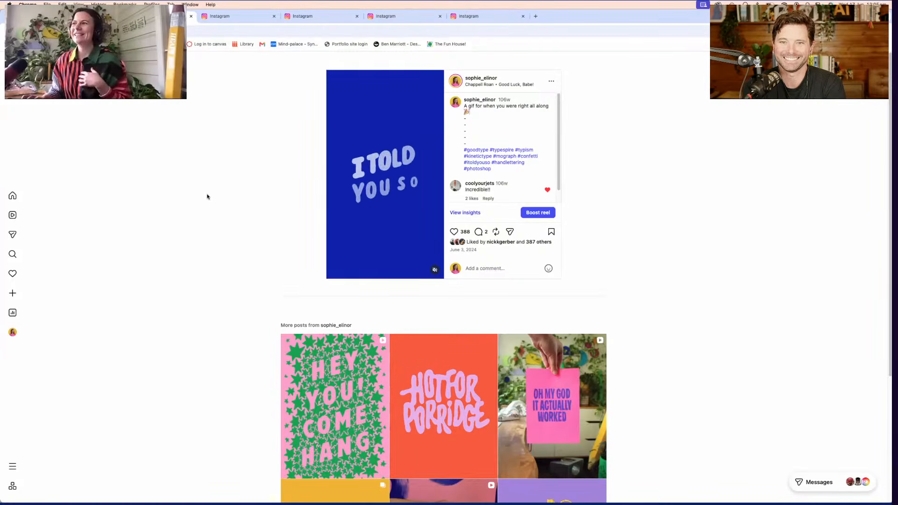
click(239, 23)
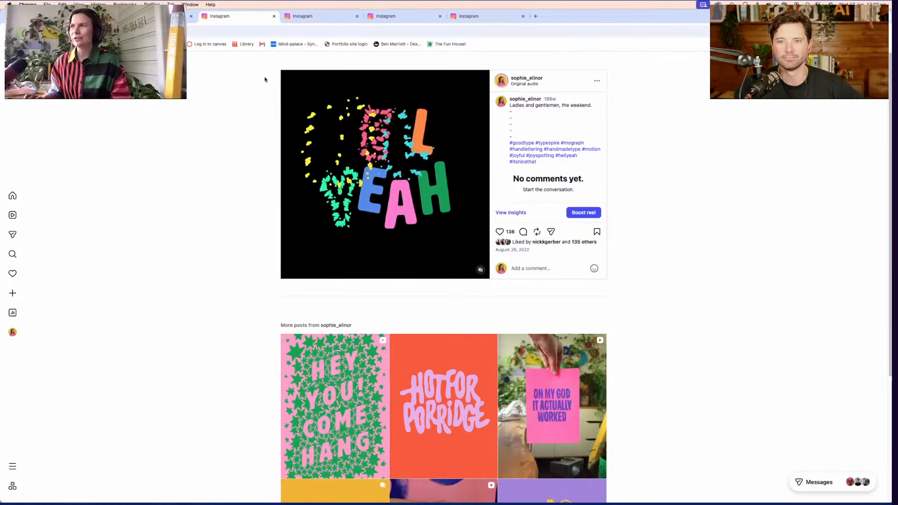
click(319, 18)
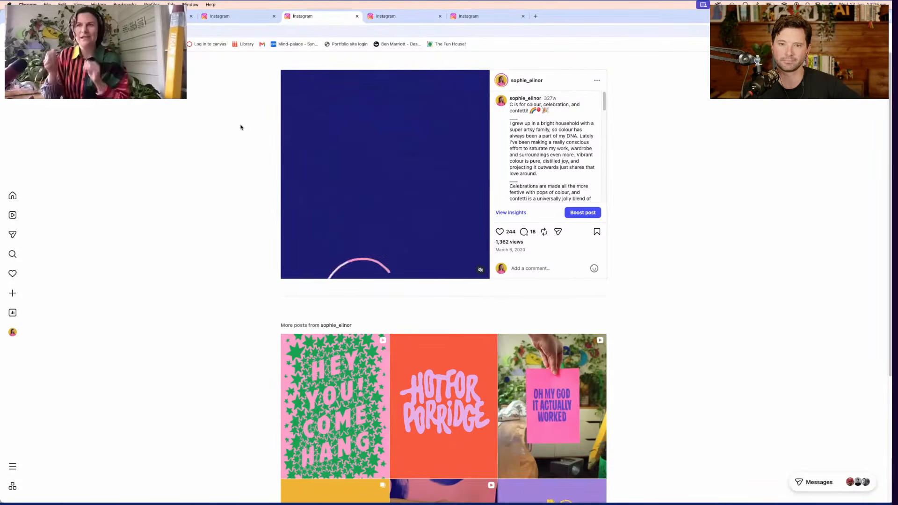
click(400, 18)
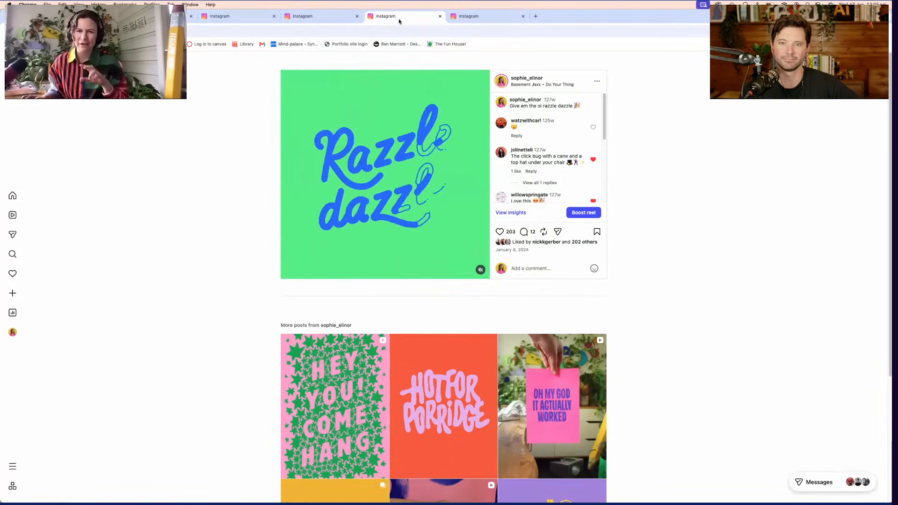
click(485, 19)
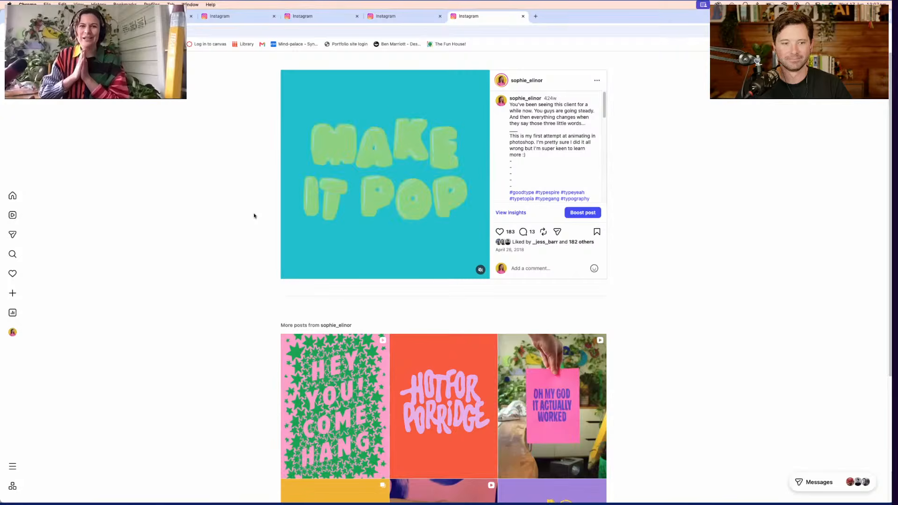
Revisit the open animation posts in reverse order, back to the "I told you so" confetti reel
click(400, 21)
click(334, 19)
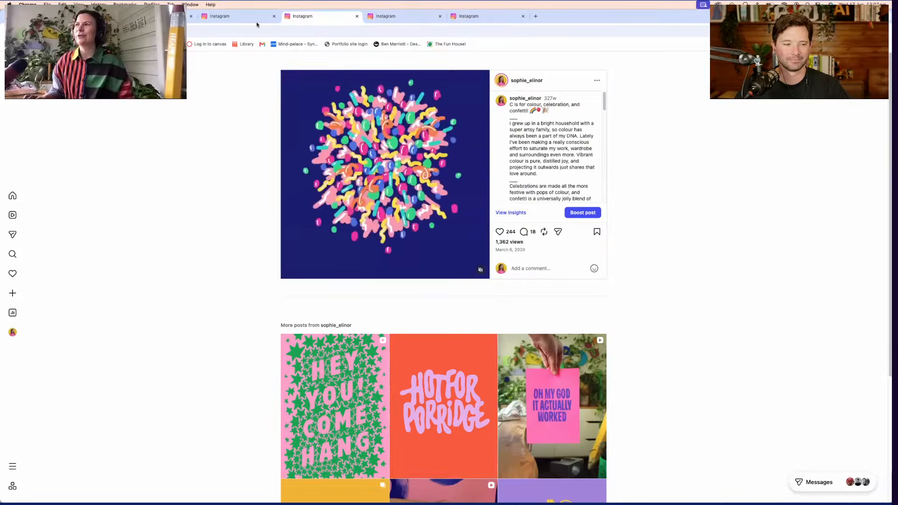
click(234, 19)
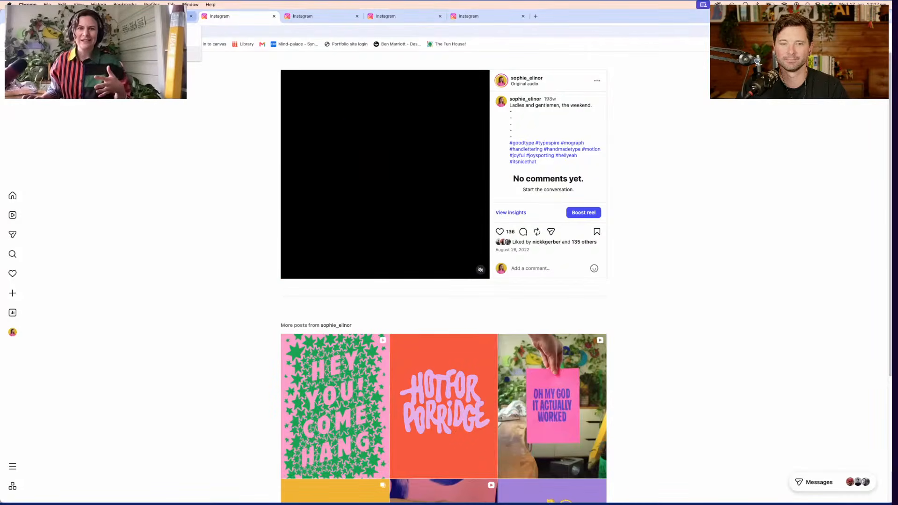
click(159, 16)
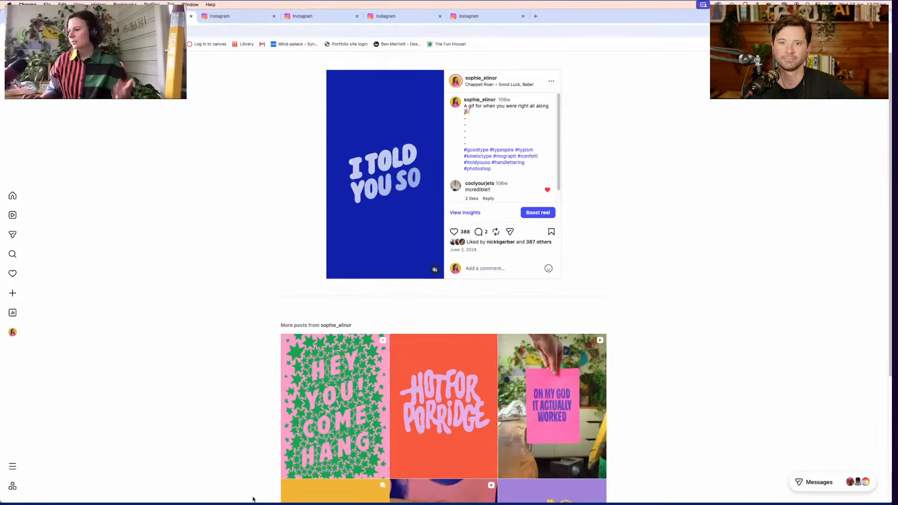
Switch to Photoshop and toggle the BG and TEMPLATE layers off and on to inspect the MEH artwork's structure
mouse_move(376, 474)
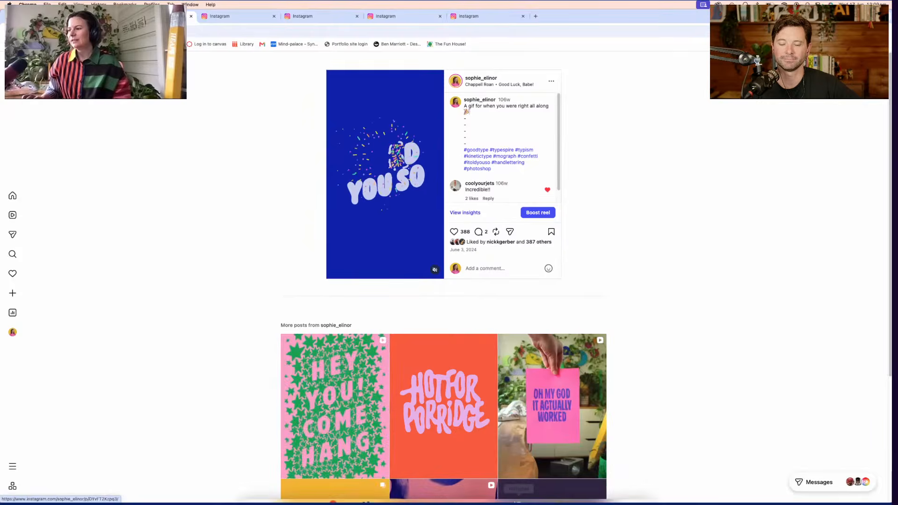
click(485, 496)
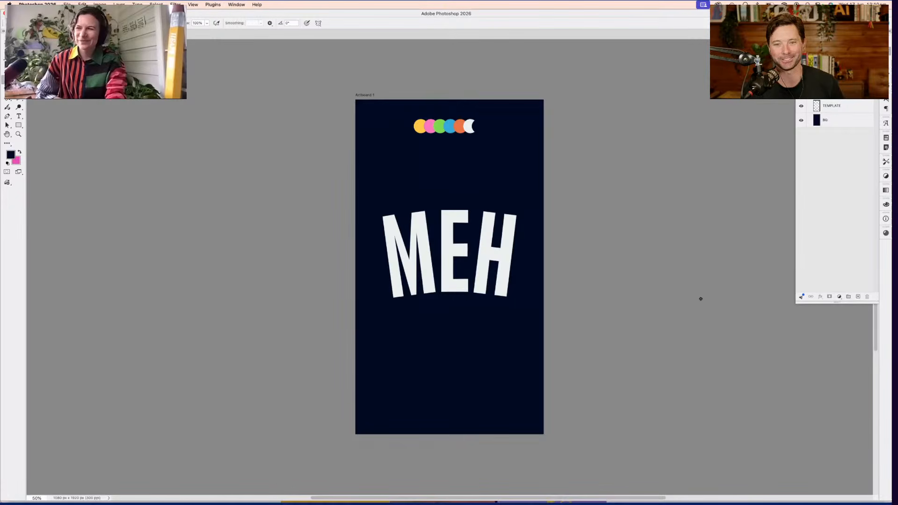
click(802, 123)
click(801, 123)
click(802, 107)
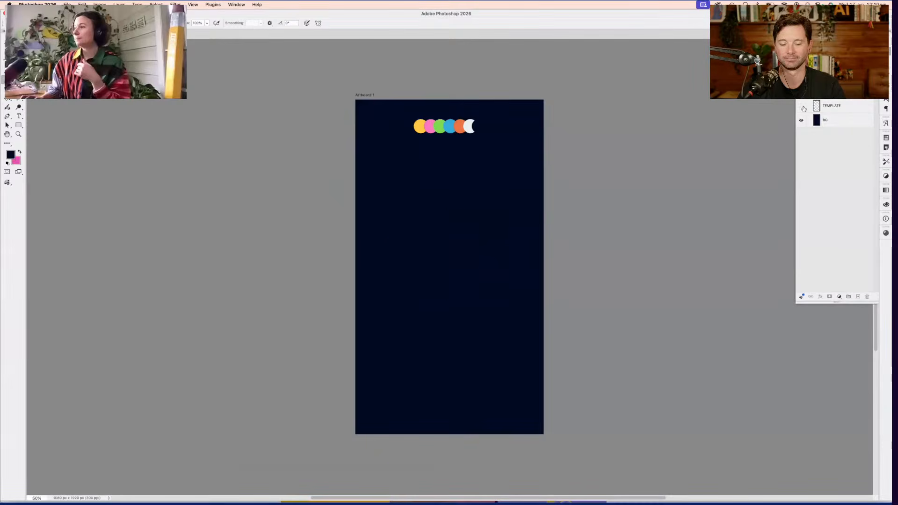
click(803, 107)
click(802, 108)
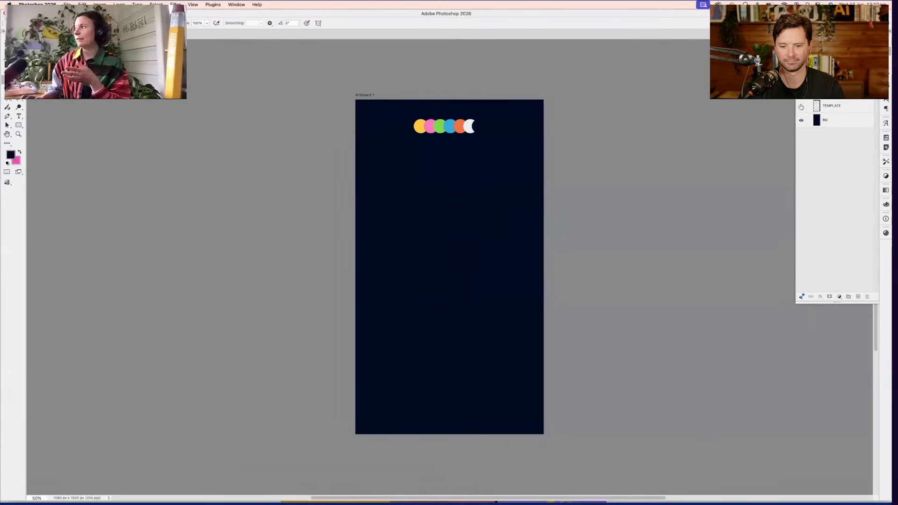
click(803, 107)
click(802, 107)
click(802, 106)
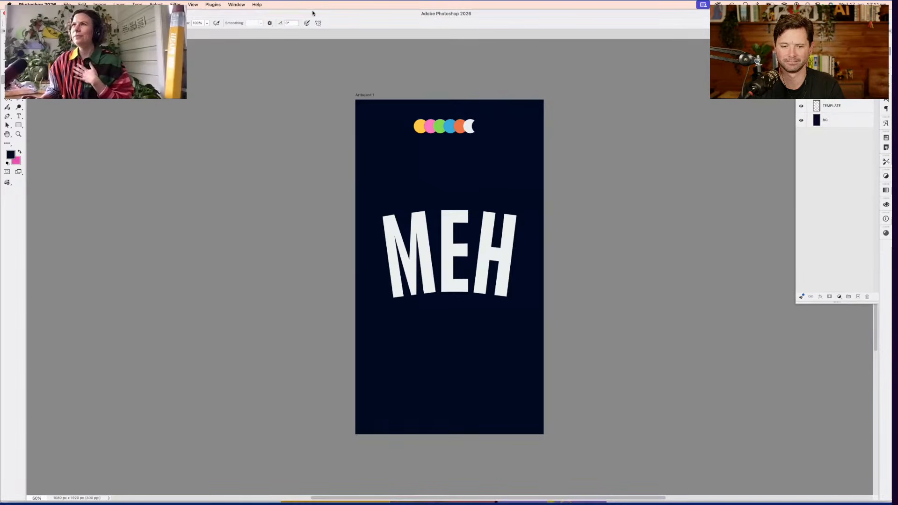
Show the Timeline, create a video timeline for the document and expand the Artboard 1 group into its layer tracks
click(236, 4)
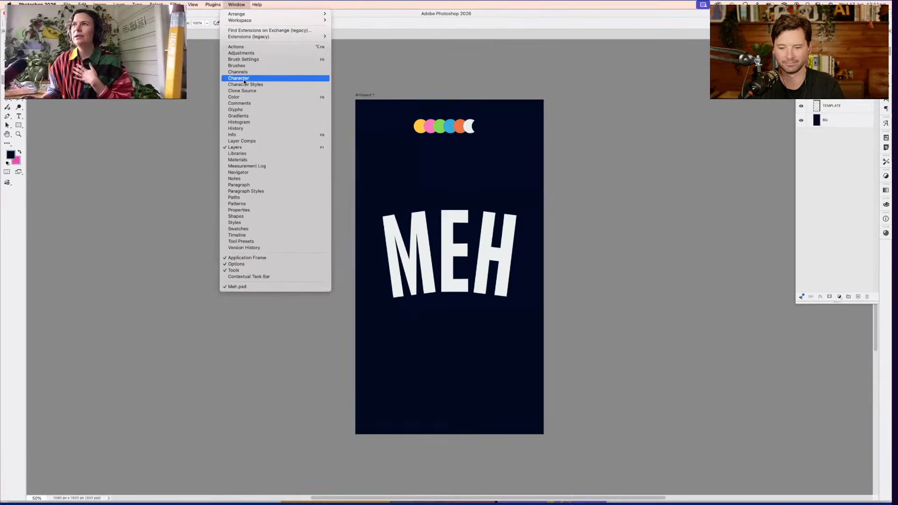
click(248, 235)
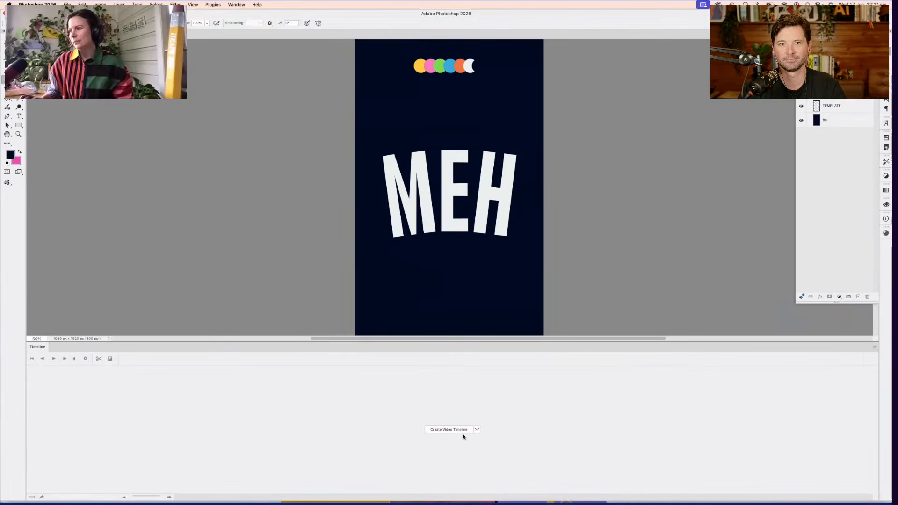
click(449, 430)
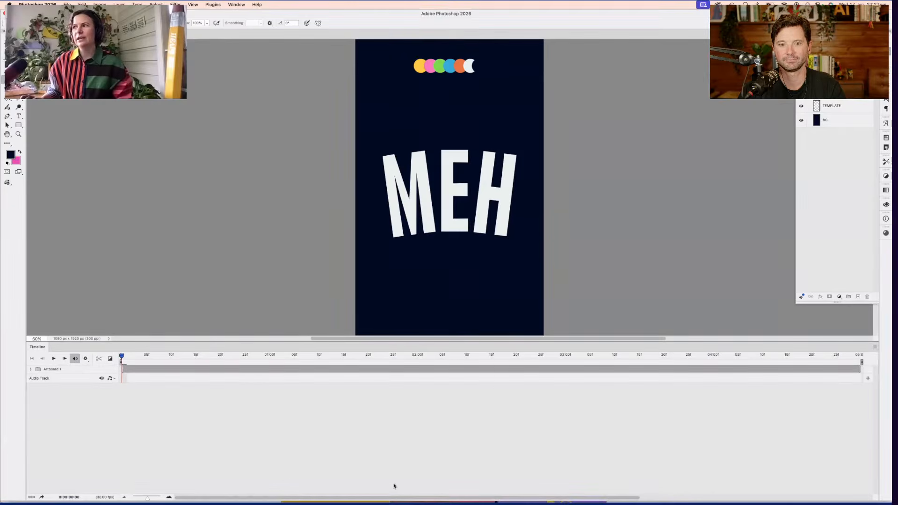
click(32, 370)
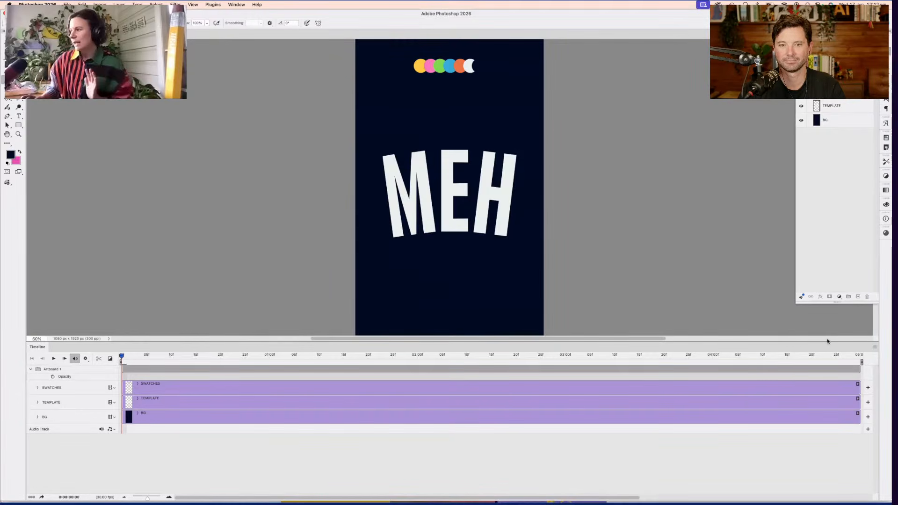
Set the timeline frame rate to 10 fps
click(875, 348)
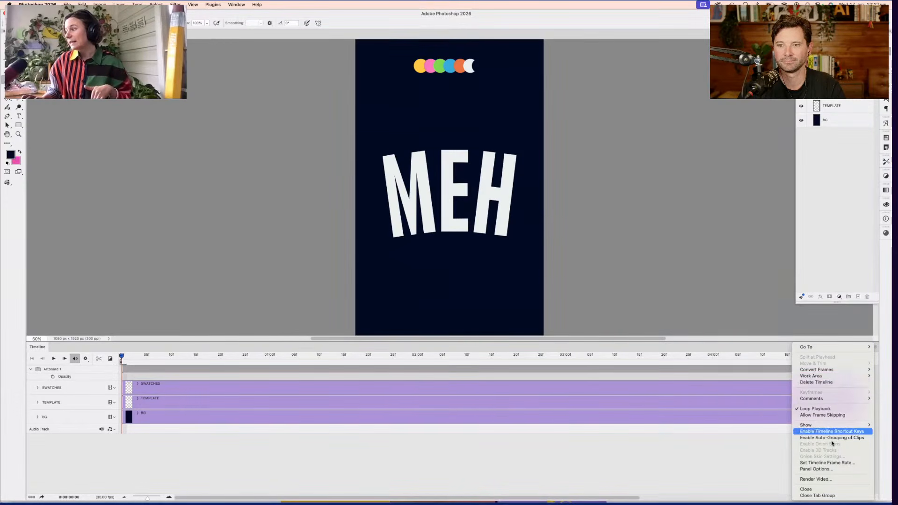
click(767, 419)
click(876, 349)
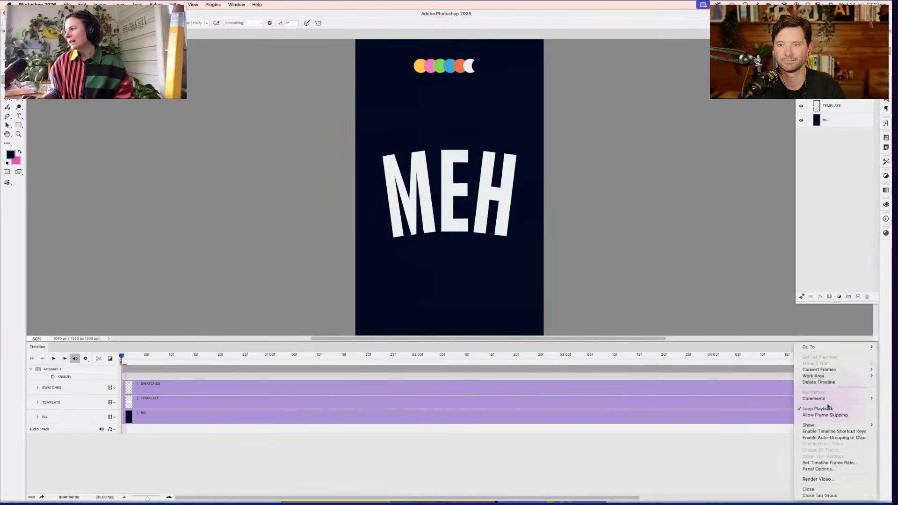
click(828, 462)
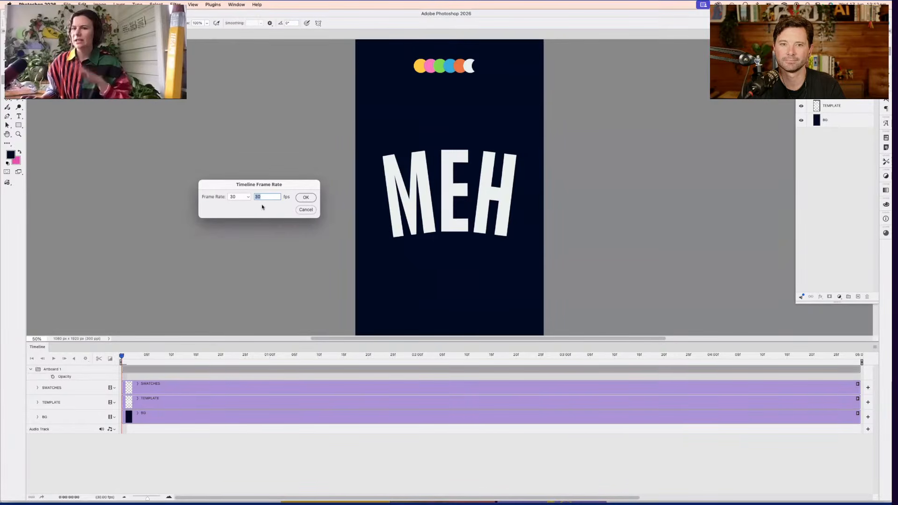
click(247, 197)
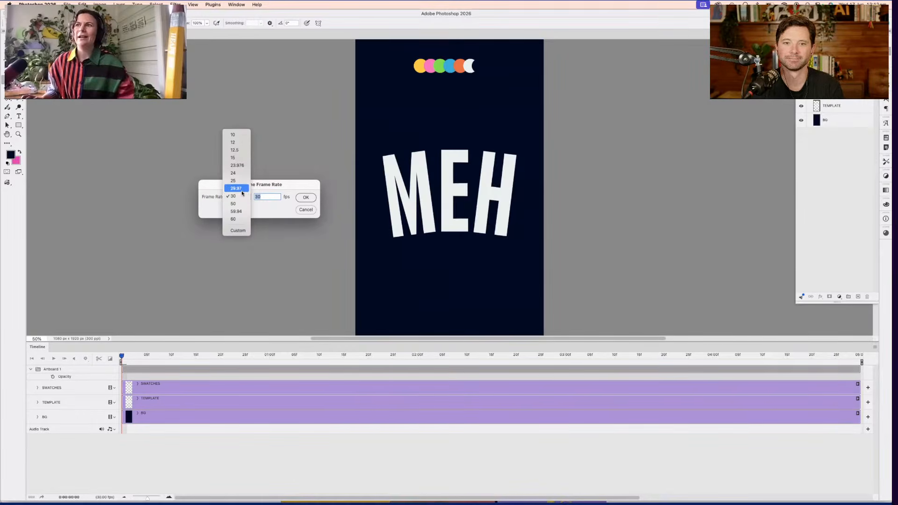
click(238, 136)
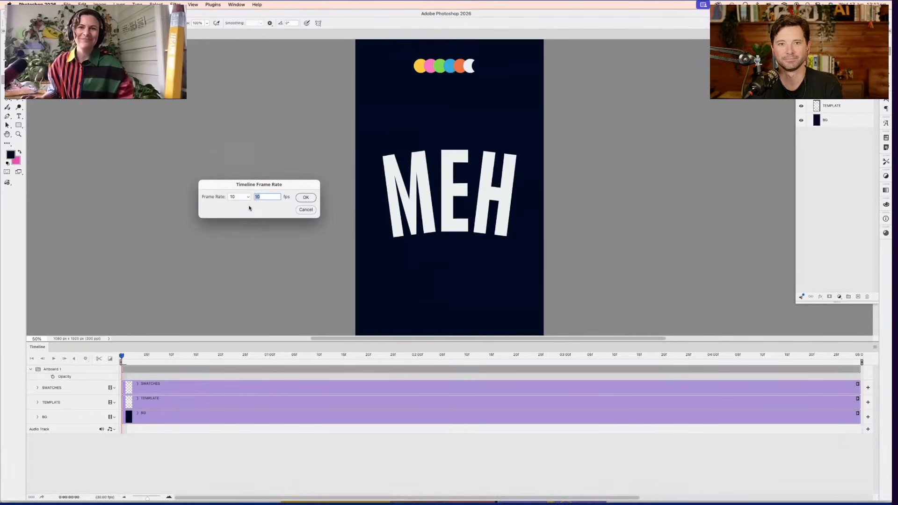
click(305, 198)
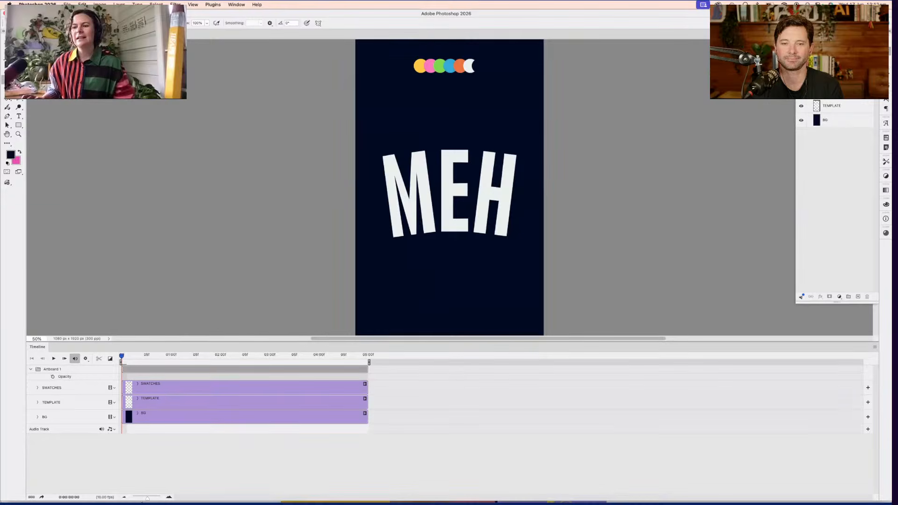
Add a new layer above SWATCHES in Artboard 1 and name it meh
click(148, 498)
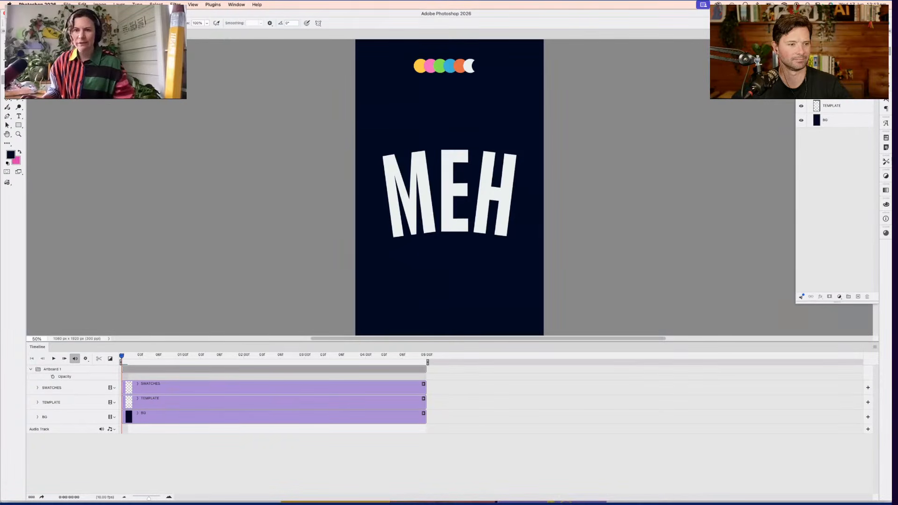
click(833, 91)
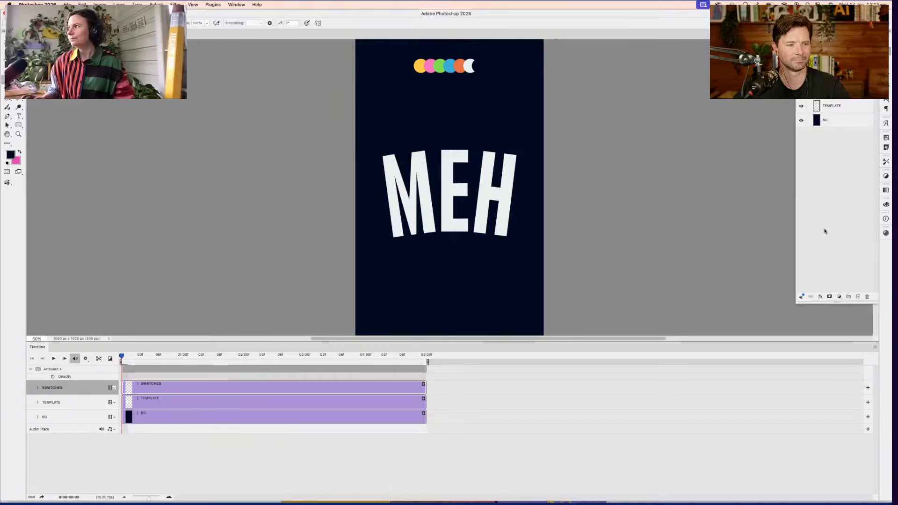
click(858, 296)
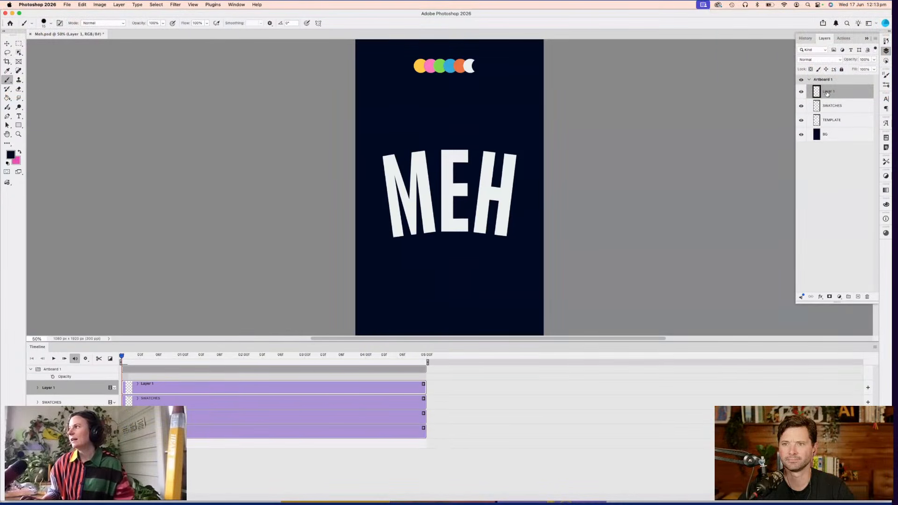
double_click(826, 92)
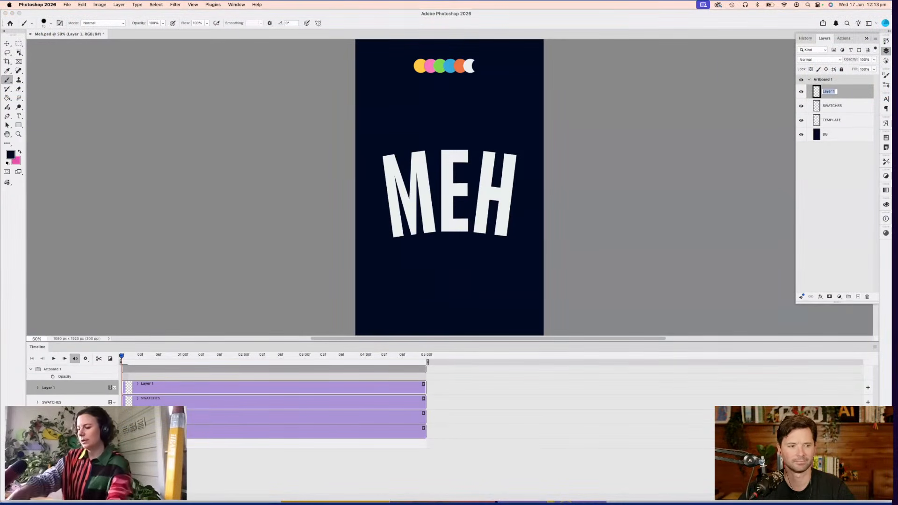
text(meh)
key(Return)
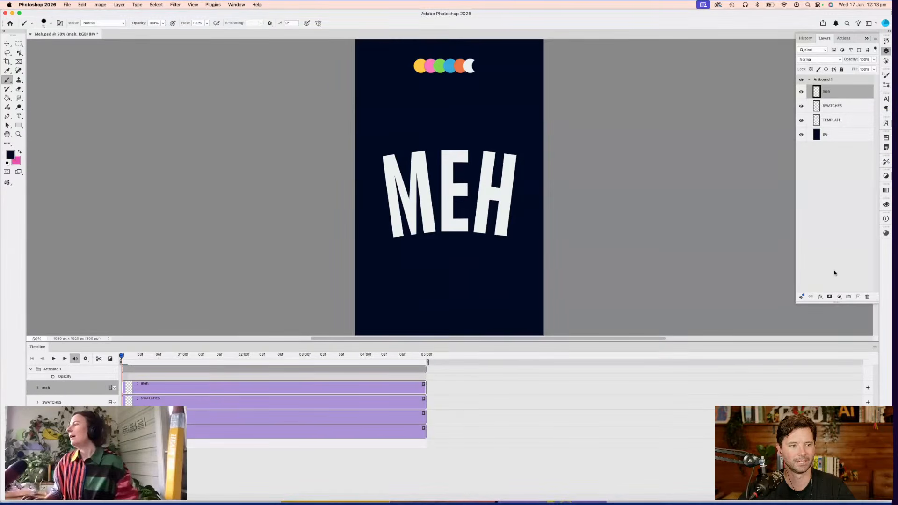
Add another new layer above meh and name it confetti
click(857, 296)
double_click(821, 89)
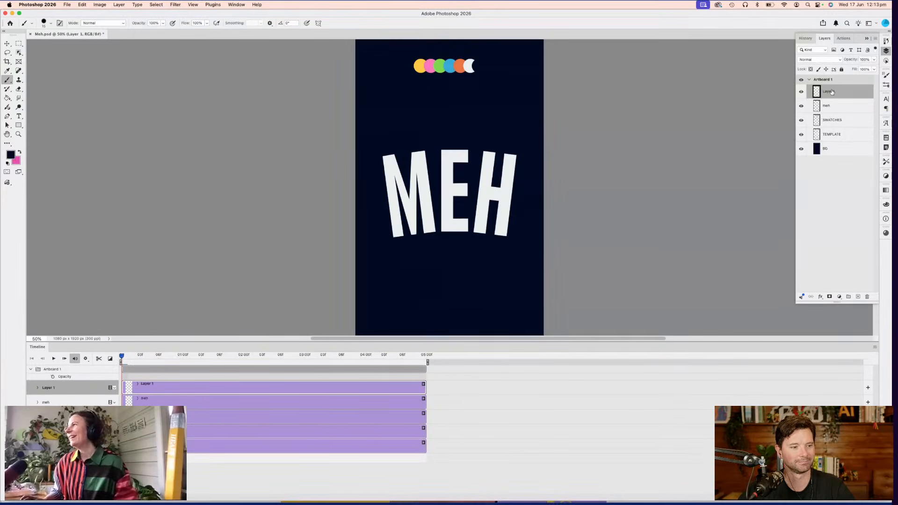
text(confetti)
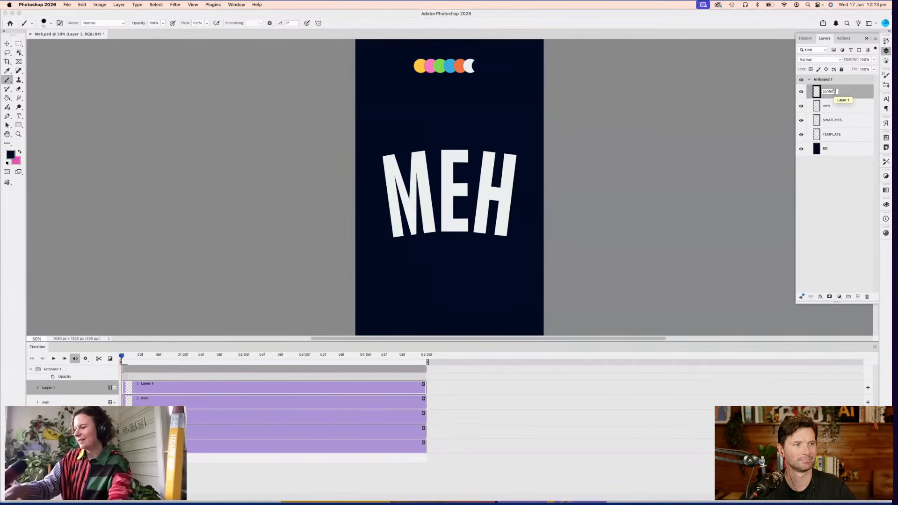
key(Return)
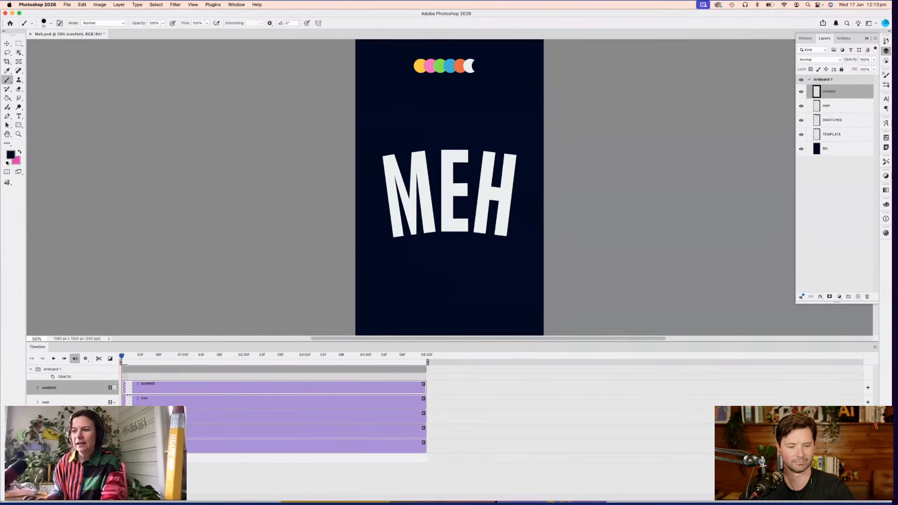
Select the confetti and meh clips together in the timeline and split both after the first frame, at 0:00:00:01
drag(149, 497, 157, 497)
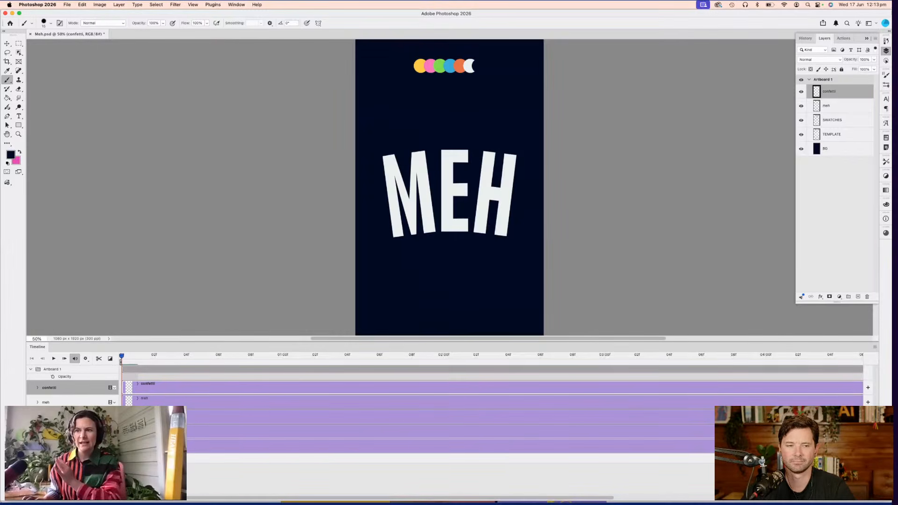
shift+click(145, 394)
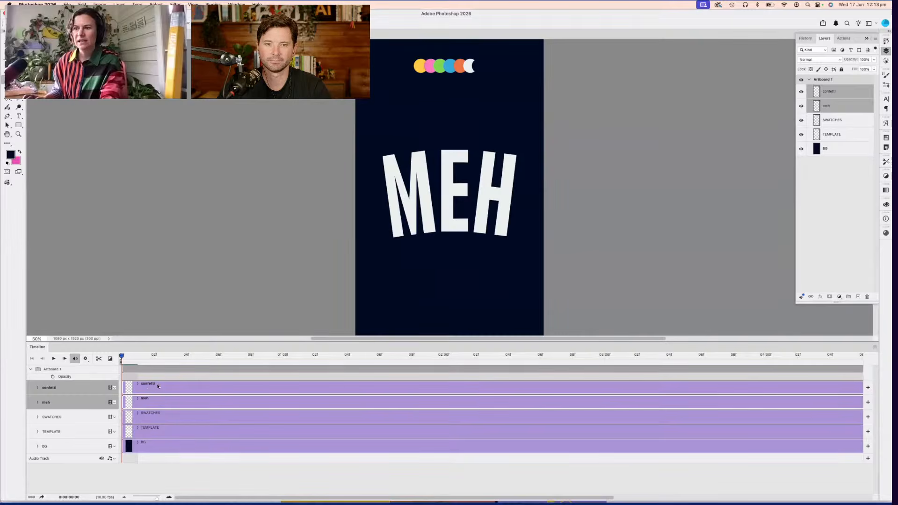
shift+click(163, 397)
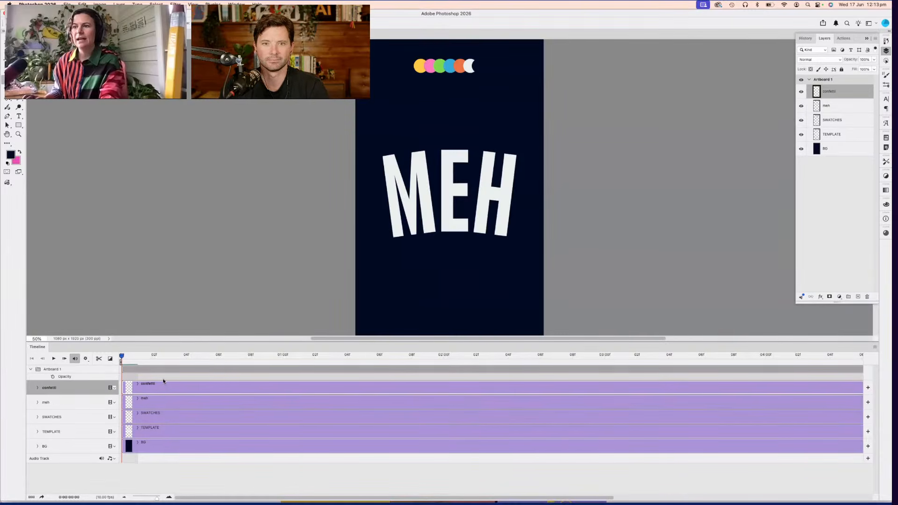
shift+click(155, 402)
mouse_move(122, 358)
mouse_down()
mouse_move(152, 359)
mouse_move(137, 359)
mouse_up()
drag(158, 499, 161, 500)
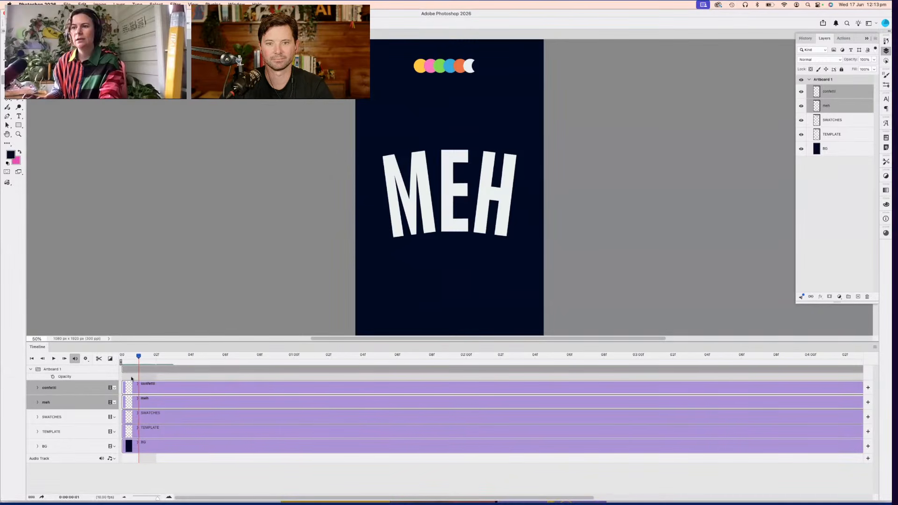
click(130, 358)
click(139, 357)
click(98, 359)
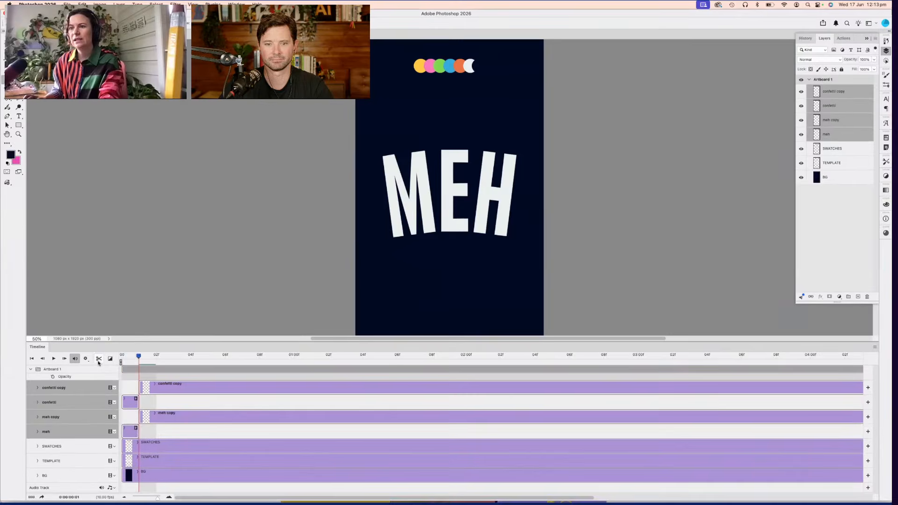
Keep splitting the remaining confetti and meh clips into one-frame pieces at every frame from 02f to 09f
drag(139, 358, 155, 359)
click(99, 358)
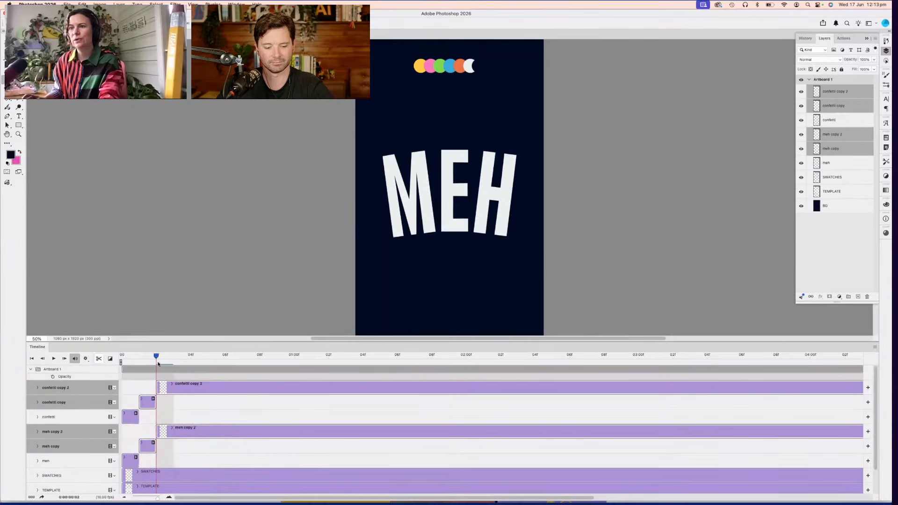
click(173, 356)
click(98, 359)
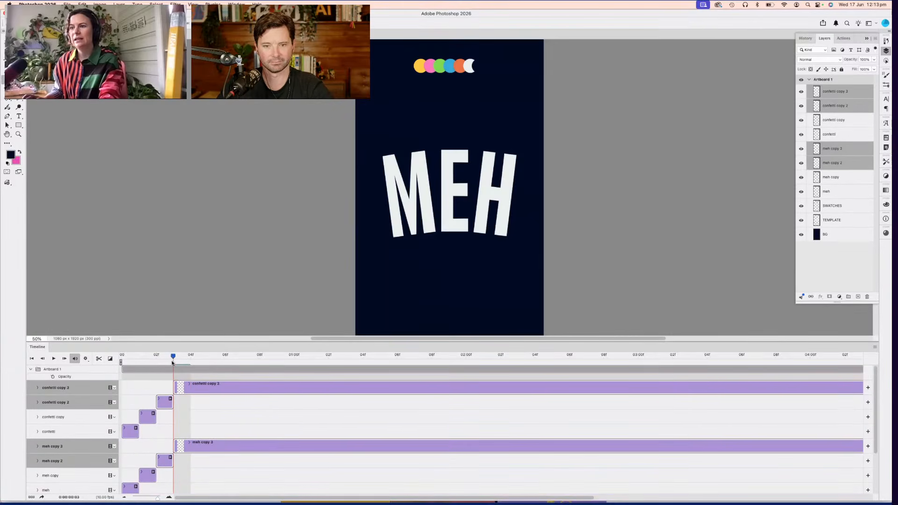
click(191, 357)
click(98, 358)
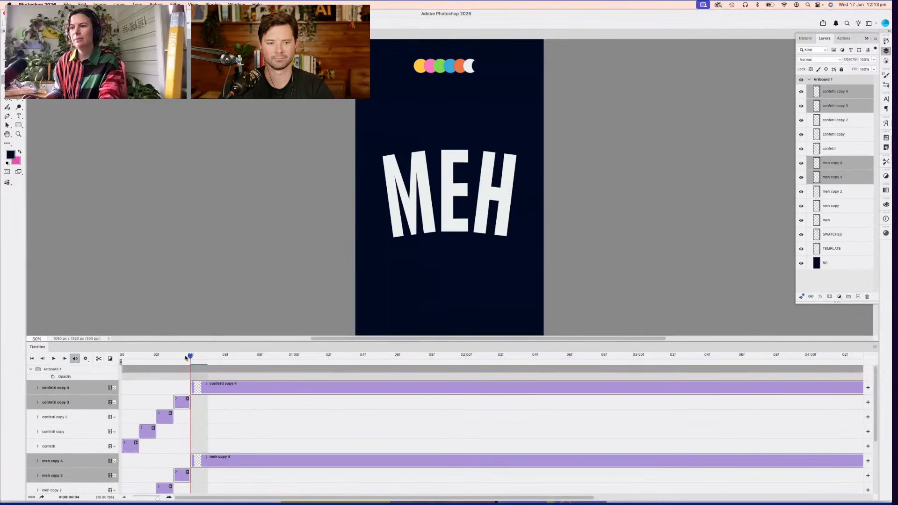
click(208, 356)
click(98, 358)
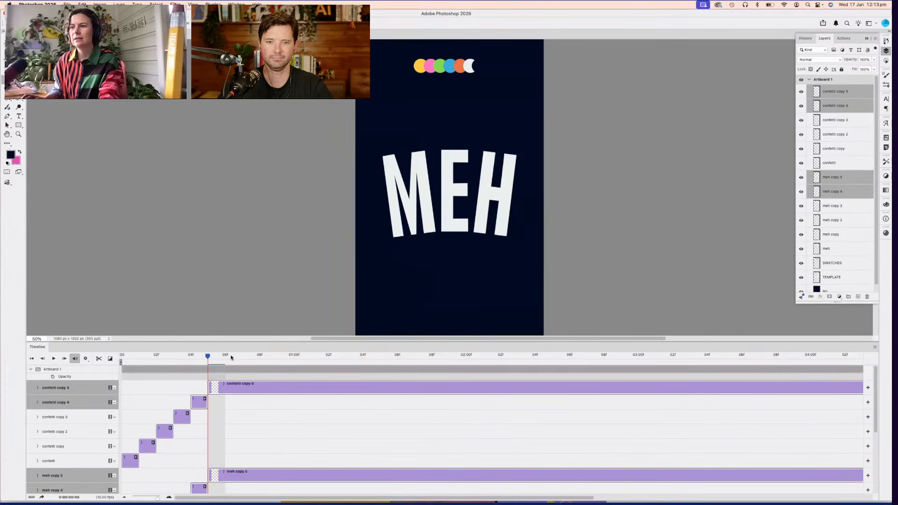
click(225, 357)
click(99, 358)
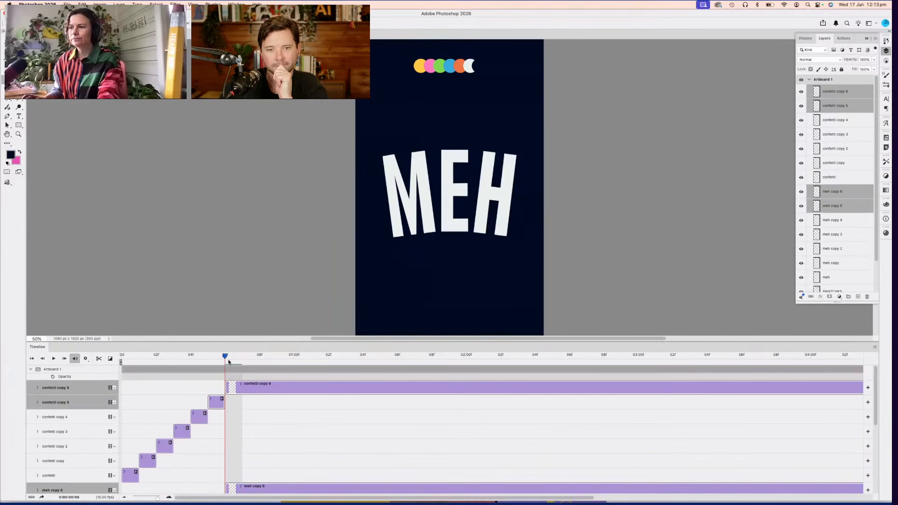
click(236, 357)
click(99, 359)
key(Right)
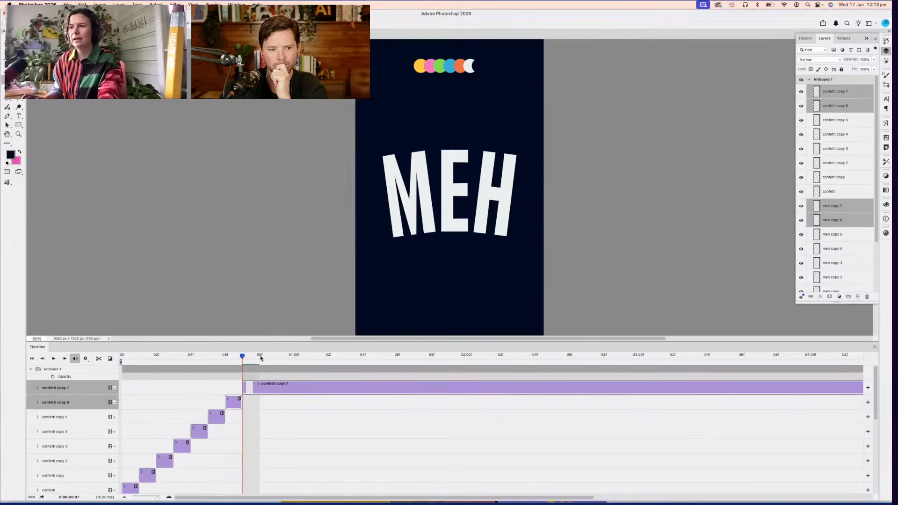
click(98, 358)
key(Right)
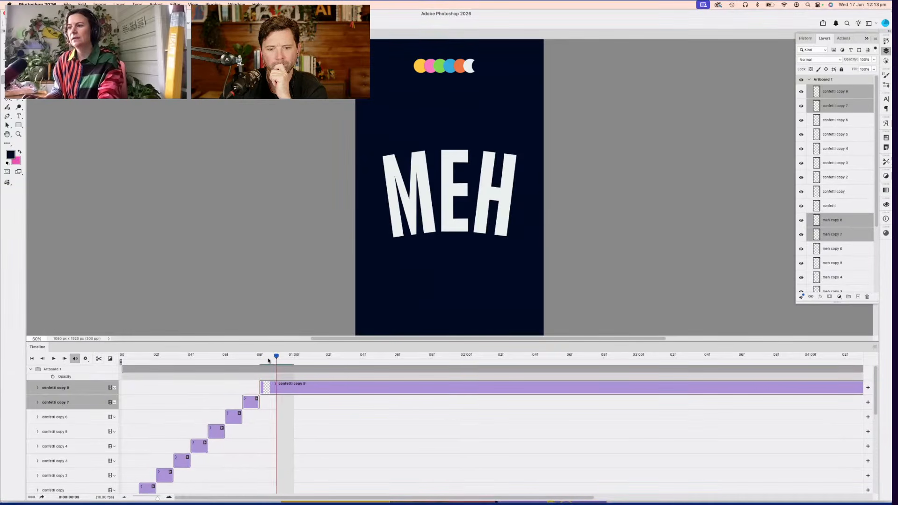
click(98, 359)
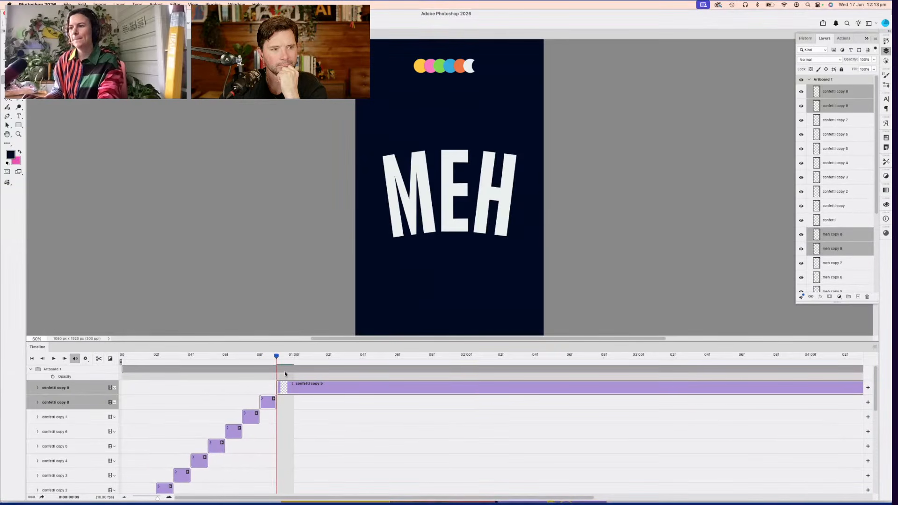
Split the remaining confetti and meh clips at every frame from 01:00f to 01:06f
click(286, 359)
click(98, 358)
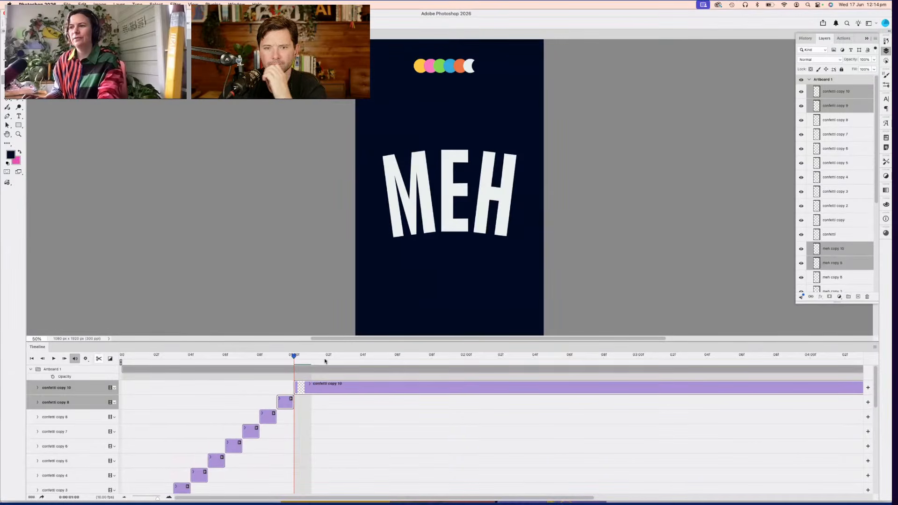
key(Right)
click(99, 360)
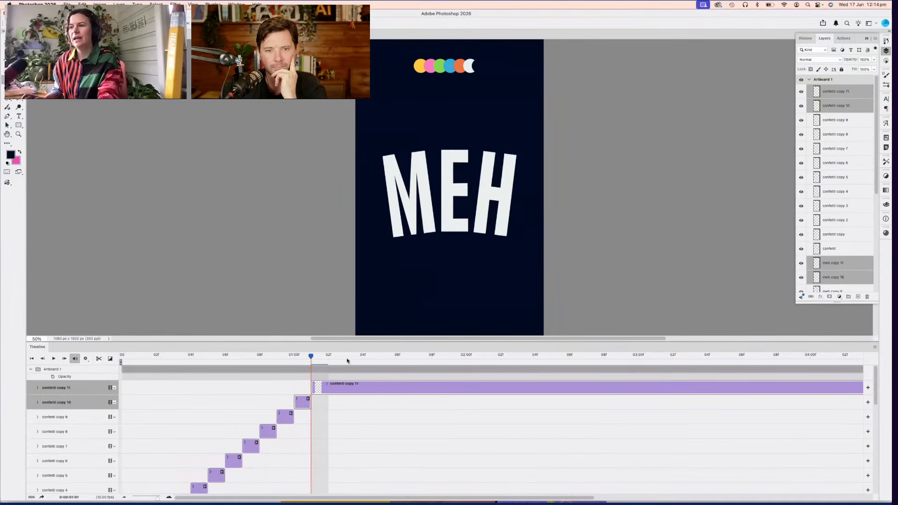
key(Right)
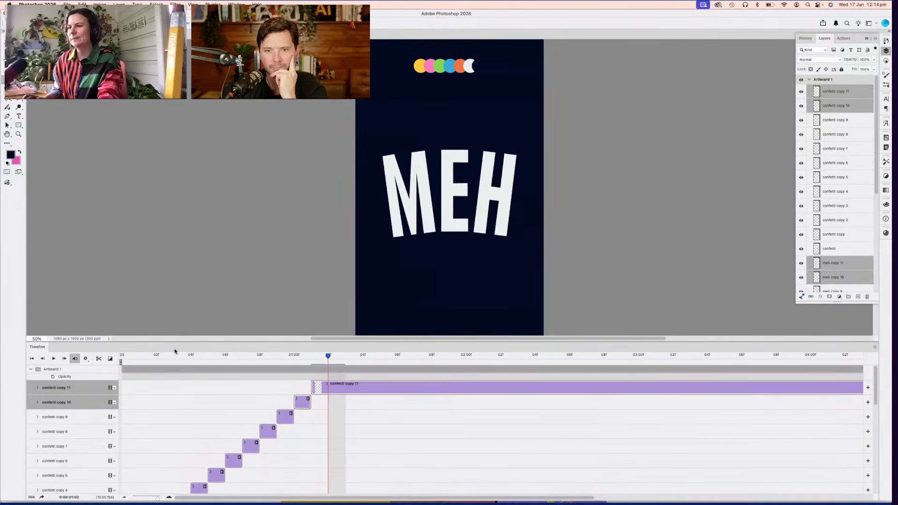
click(99, 358)
key(Right)
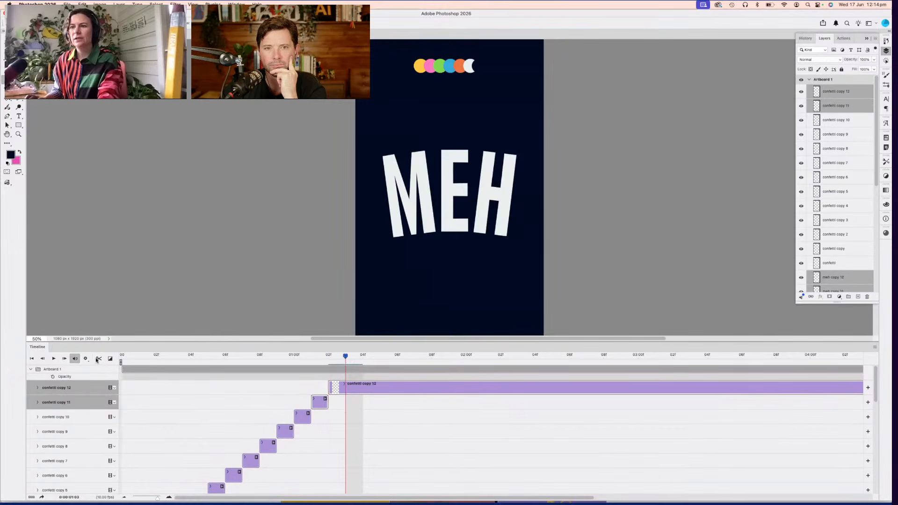
click(98, 359)
click(366, 358)
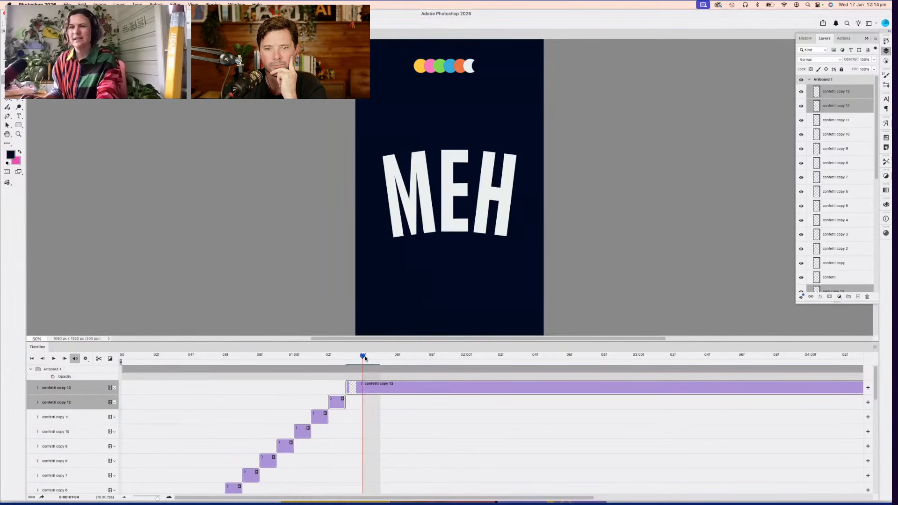
click(97, 359)
click(384, 359)
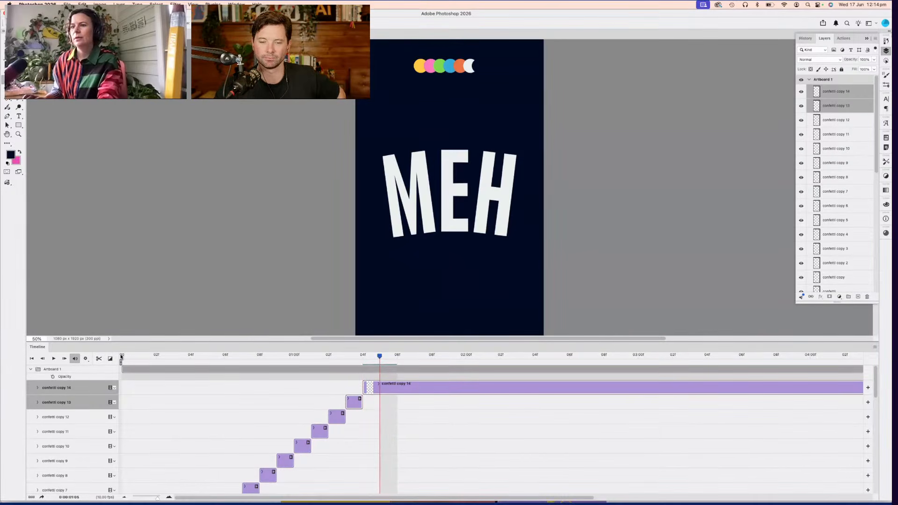
click(98, 359)
key(Right)
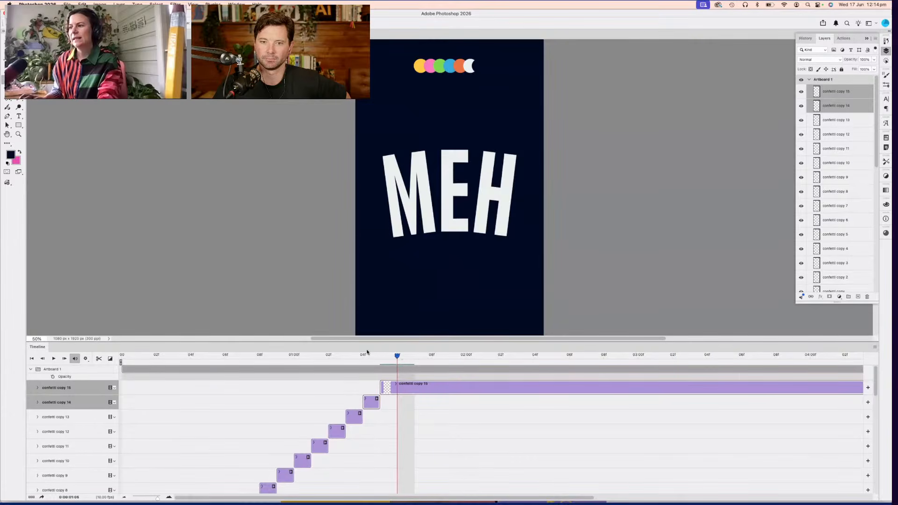
click(99, 359)
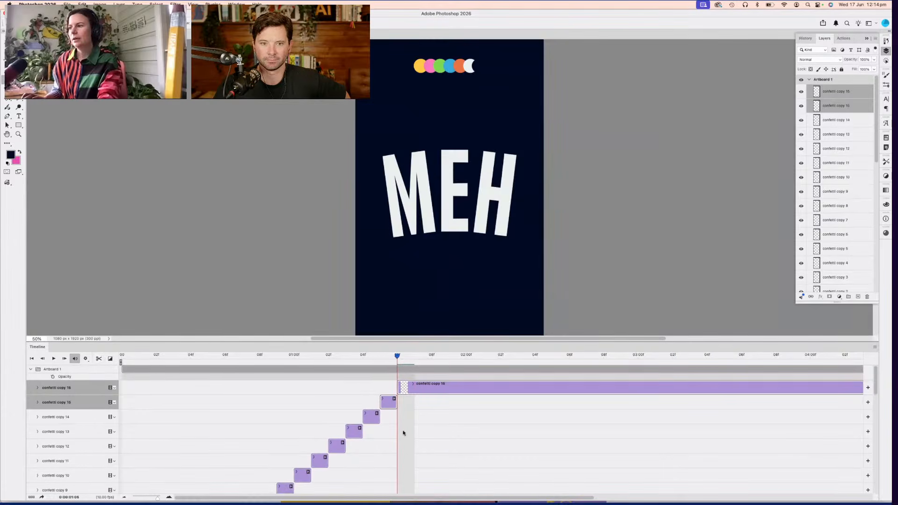
Group all the confetti layers, from confetti copy 16 down to confetti, and name the group confetti
click(426, 411)
key(Right)
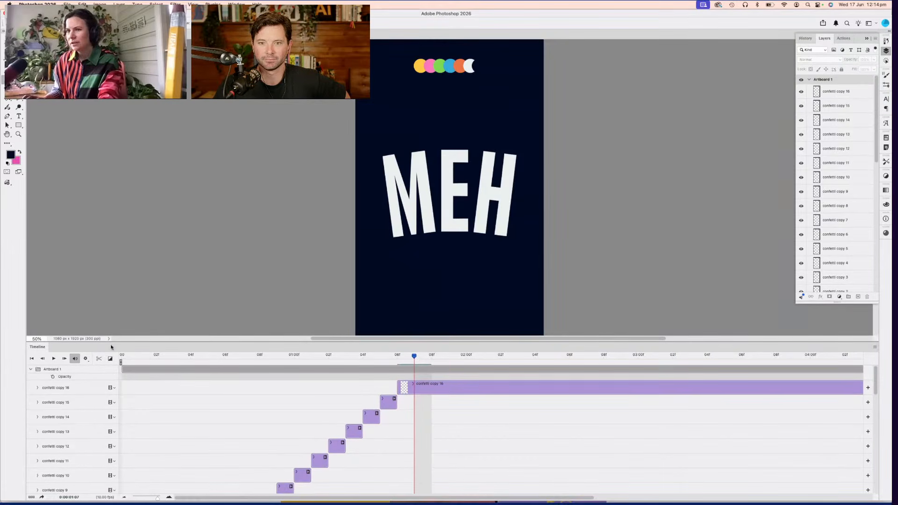
click(830, 93)
scroll(848, 211, down, 1)
scroll(848, 212, down, 3)
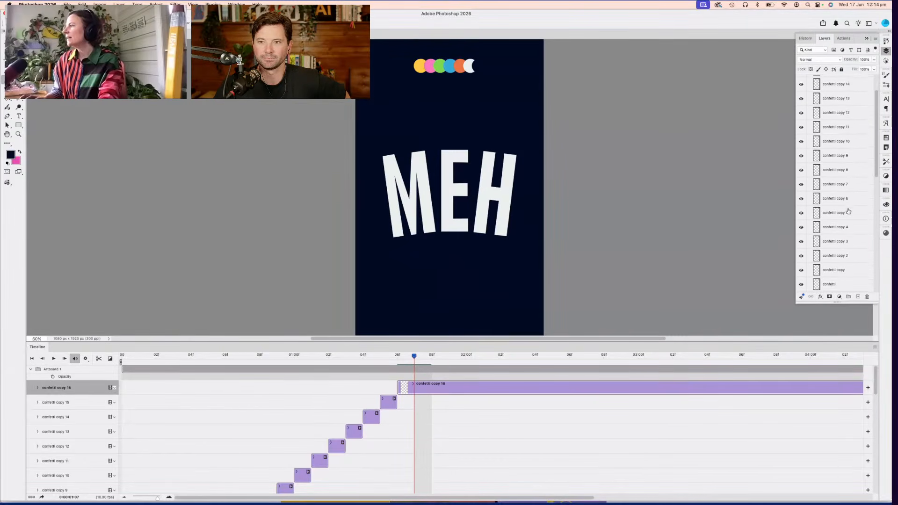
shift+click(838, 262)
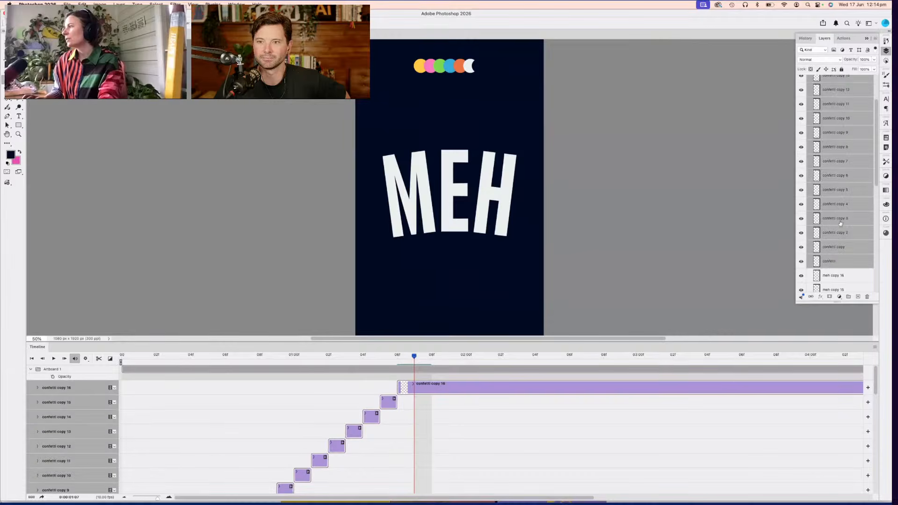
click(849, 297)
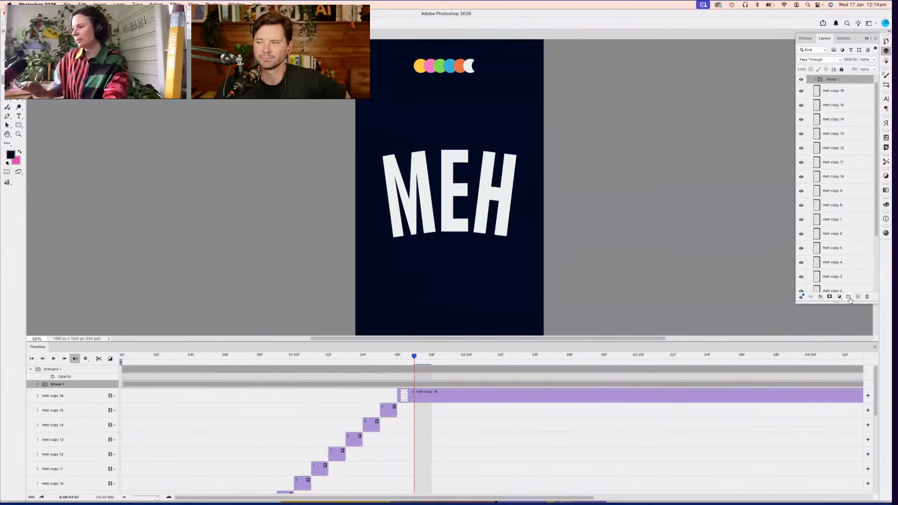
double_click(831, 80)
text(conf)
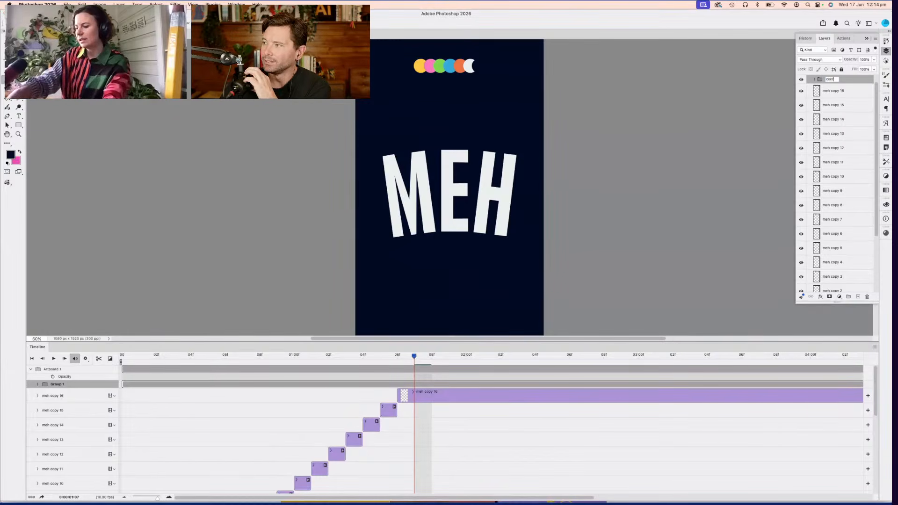
text(etti)
key(Return)
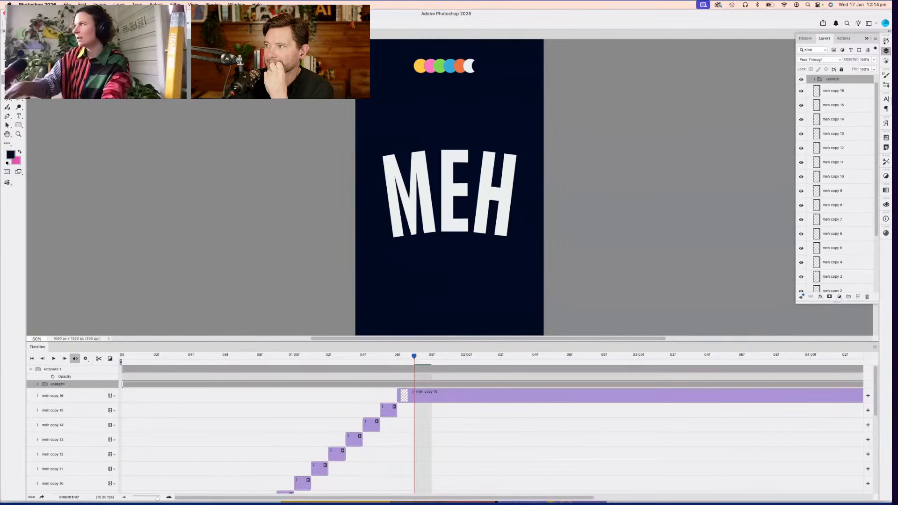
Group all the meh layers, from meh copy 16 down to meh, and name the group meh
click(828, 93)
scroll(848, 233, down, 2)
scroll(845, 234, down, 1)
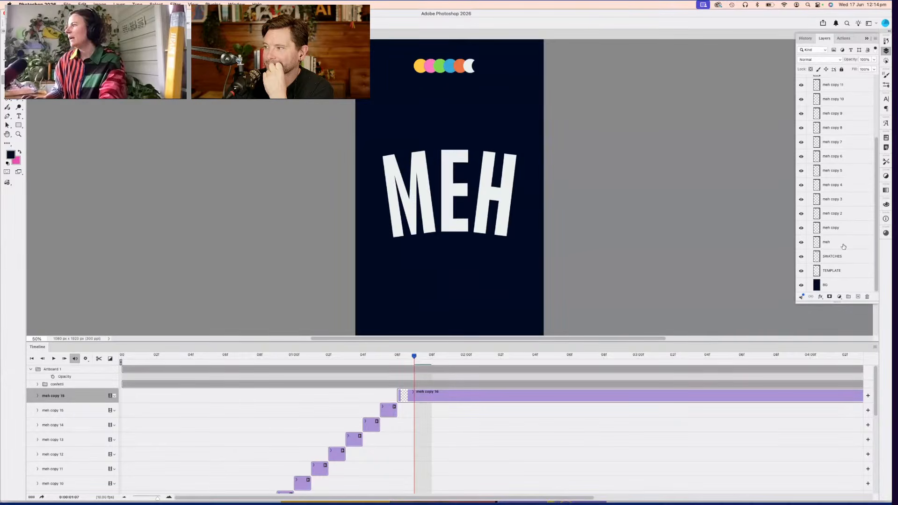
shift+click(844, 243)
click(848, 297)
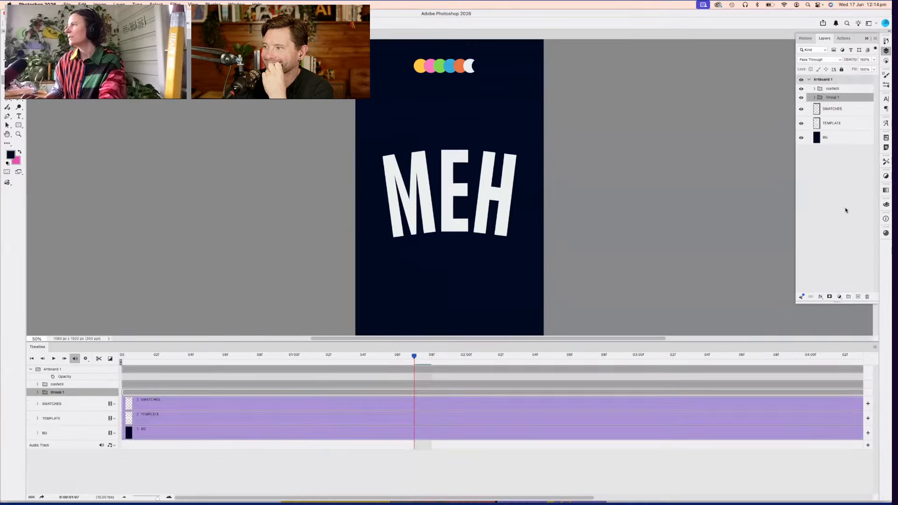
double_click(831, 98)
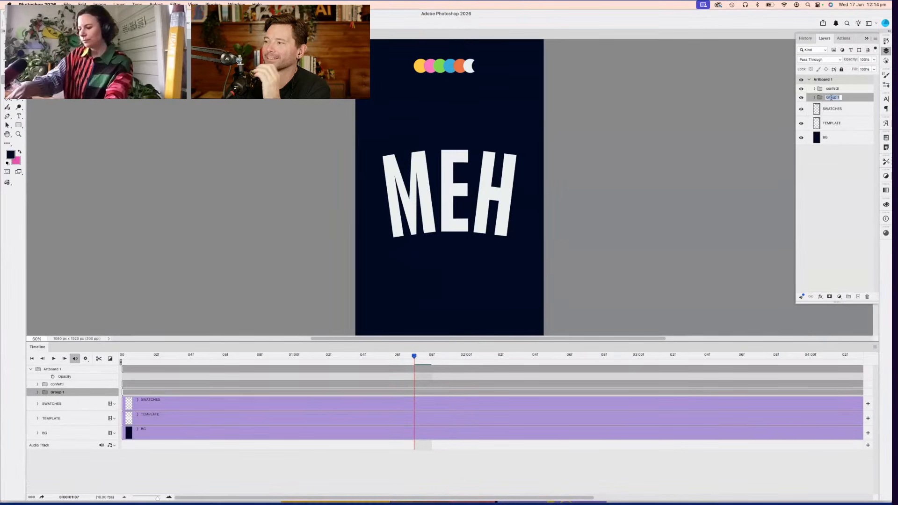
text(meh)
key(Return)
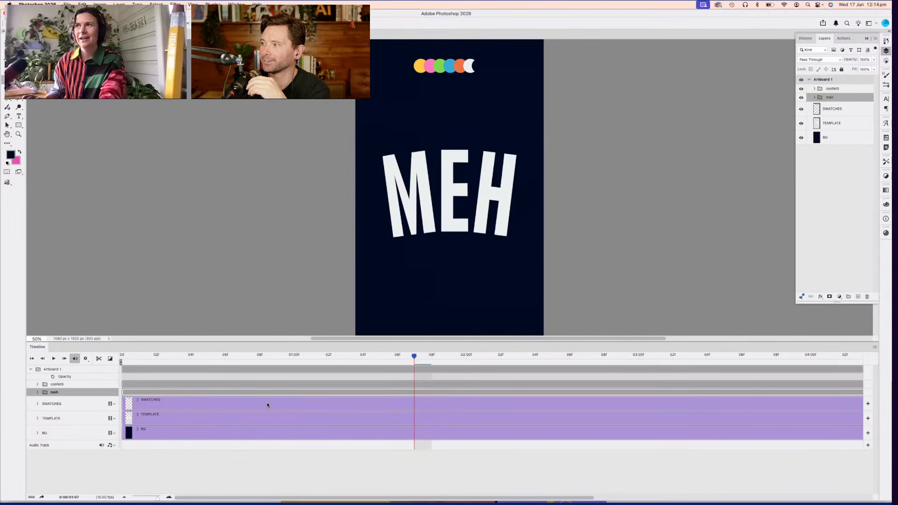
Select every layer inside the meh group and try to rename them with Layer Cleanup, applied to Selected layers
click(814, 98)
click(833, 109)
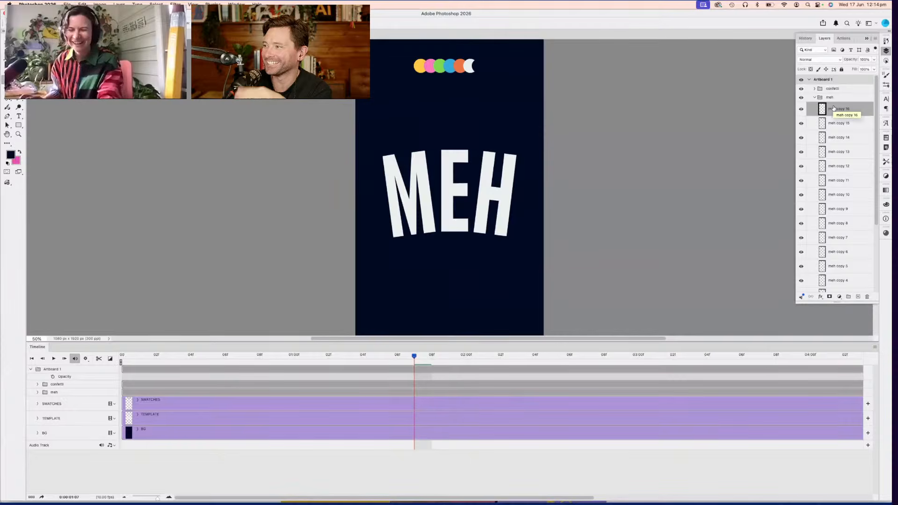
scroll(847, 140, down, 5)
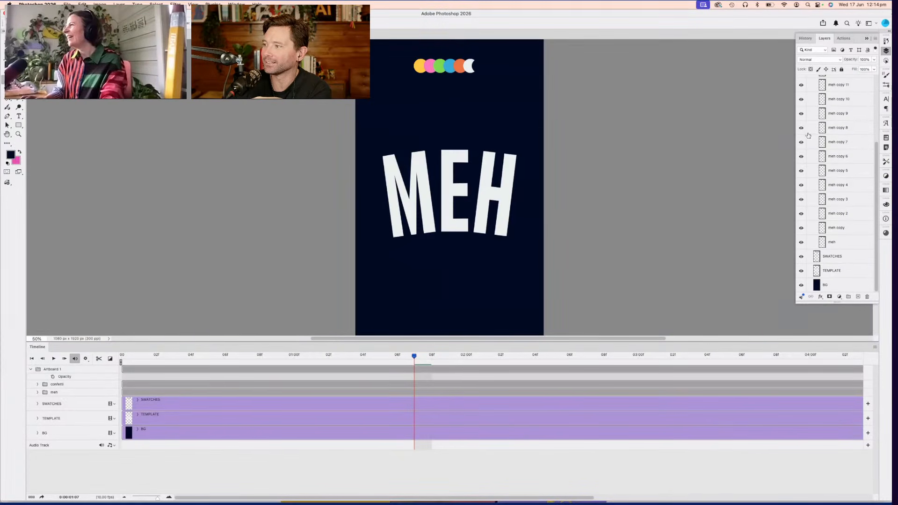
scroll(842, 131, down, 2)
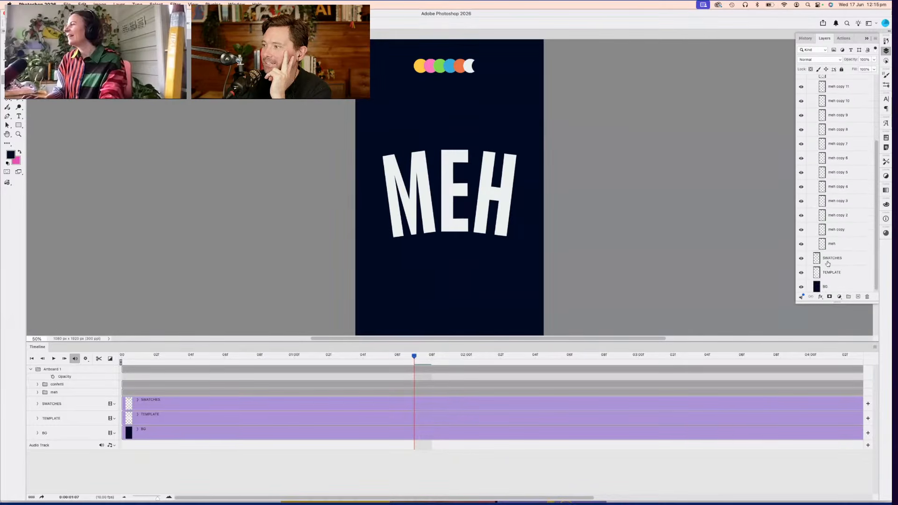
shift+click(837, 244)
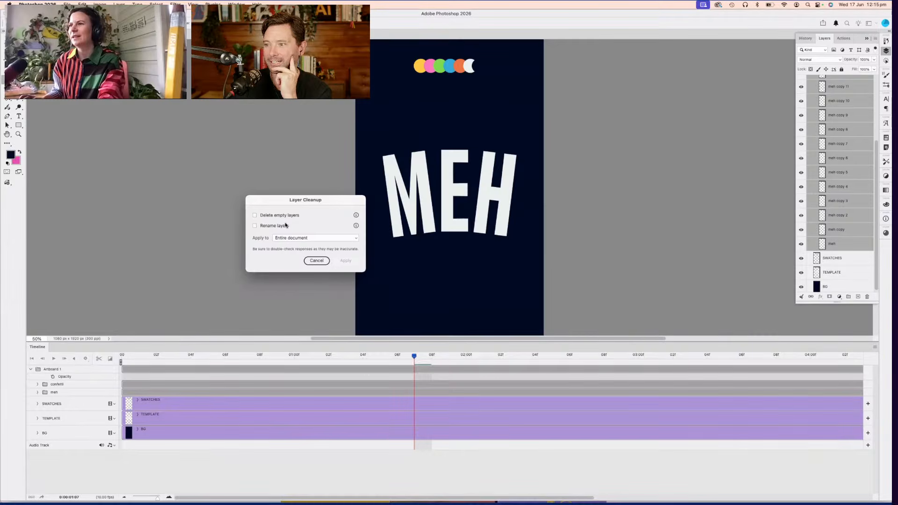
click(283, 226)
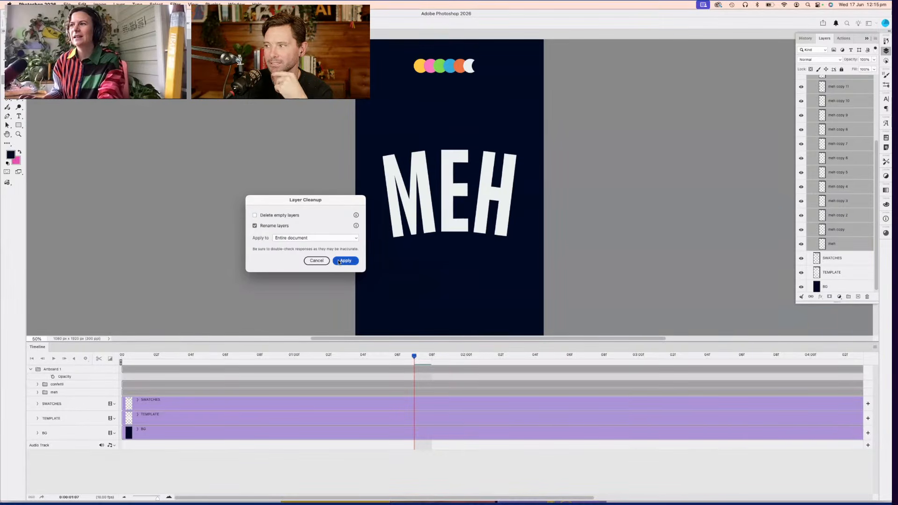
click(329, 238)
click(324, 225)
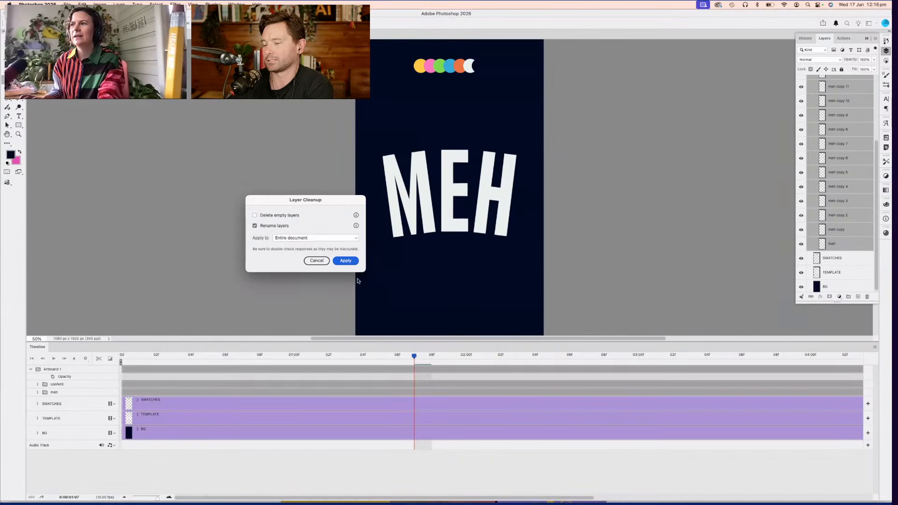
click(323, 238)
click(320, 245)
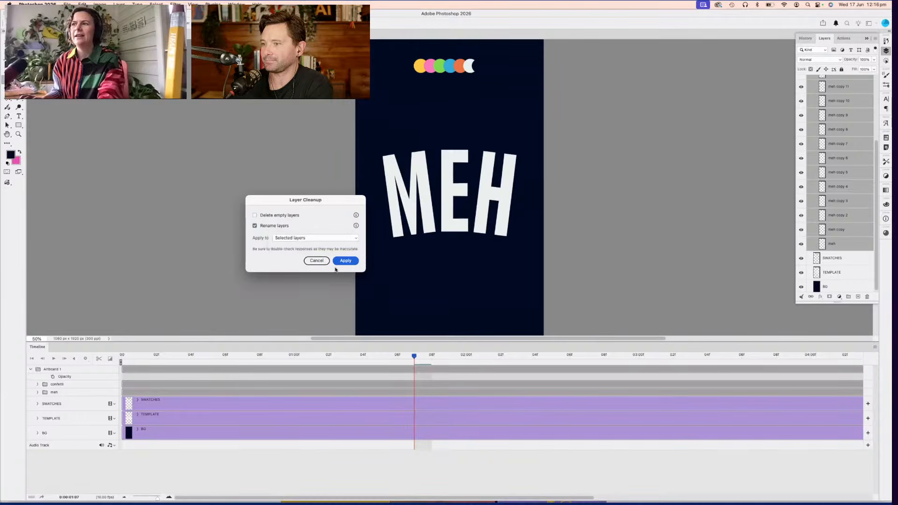
click(345, 262)
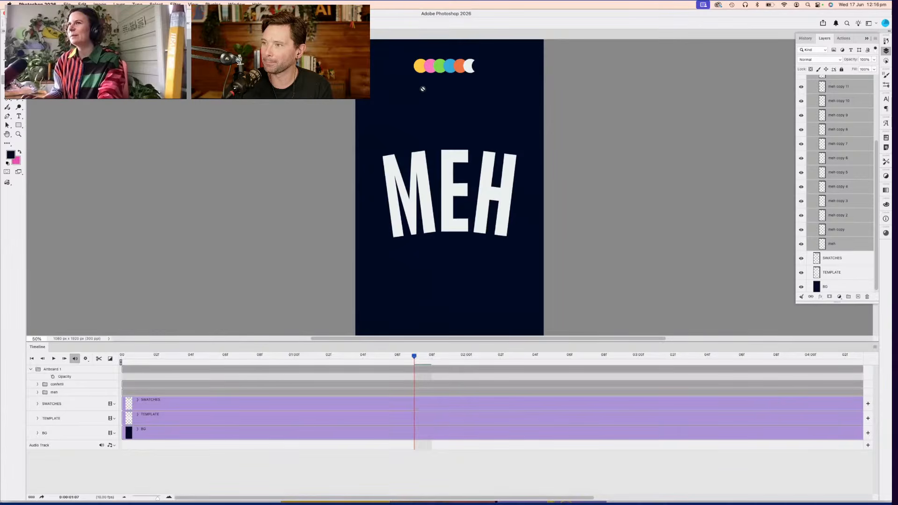
Try Layer Cleanup again with Rename layers applied to the Entire document
click(801, 297)
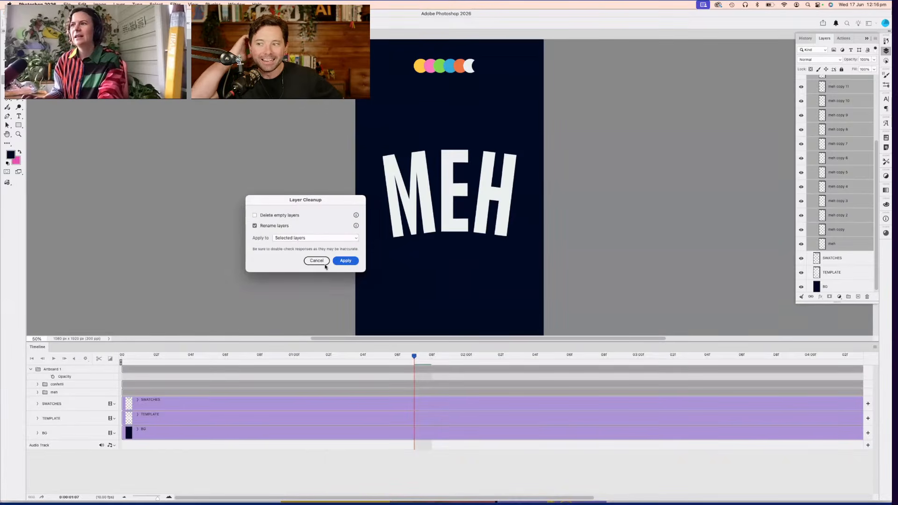
click(311, 239)
click(301, 229)
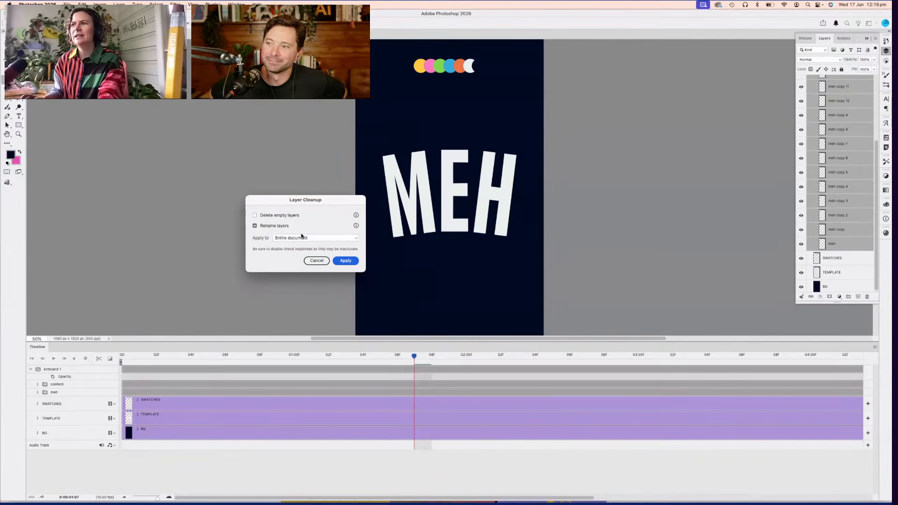
click(342, 261)
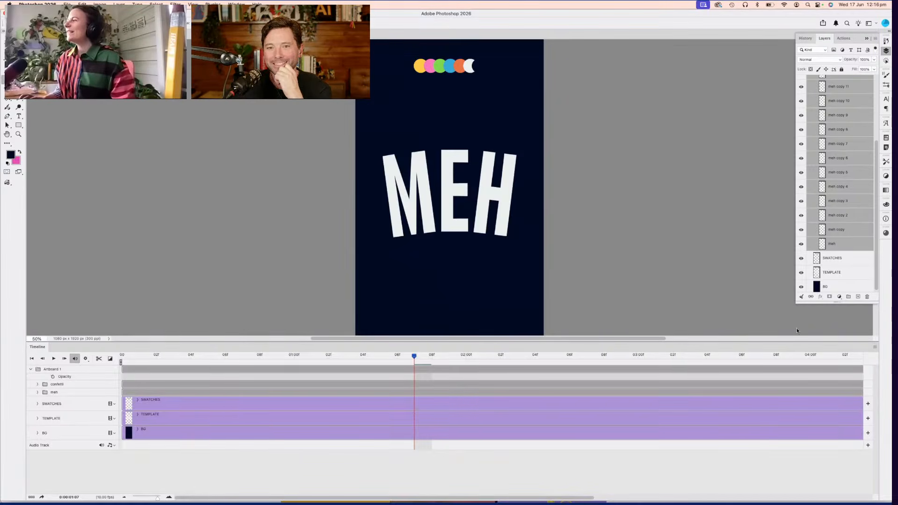
Expand the meh group in the timeline down to its earliest one-frame clips and deselect all the meh layers
scroll(822, 230, up, 4)
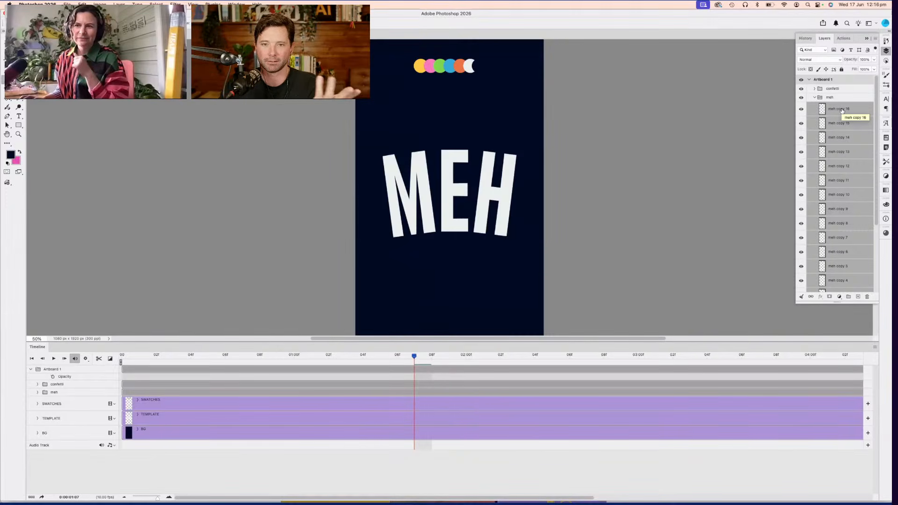
click(37, 391)
scroll(285, 402, down, 3)
scroll(284, 403, down, 5)
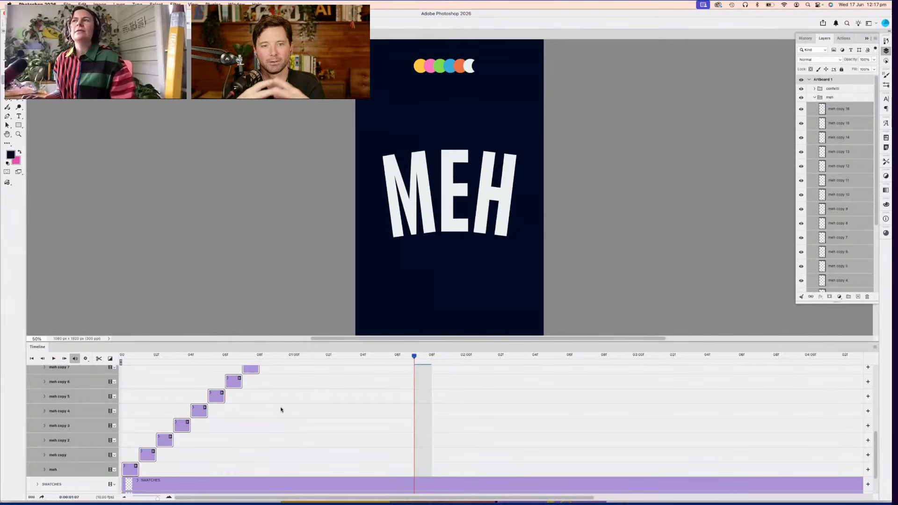
scroll(809, 209, down, 3)
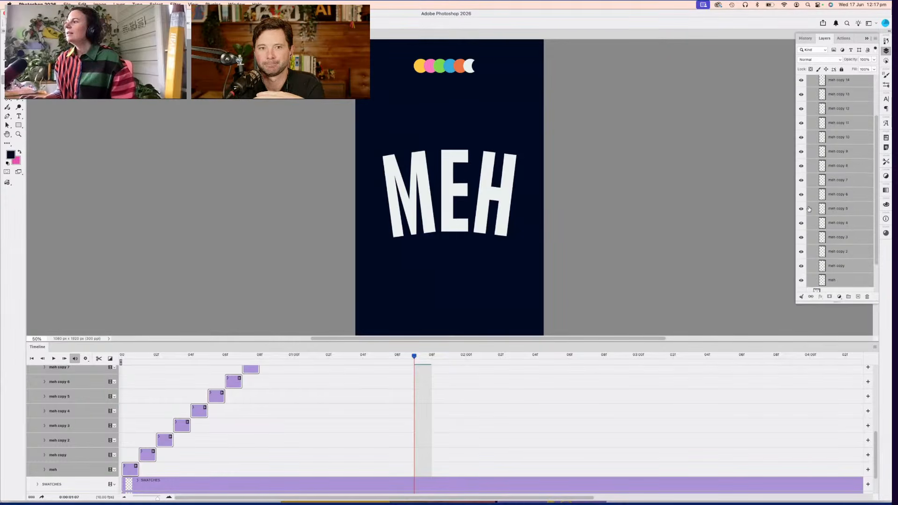
scroll(809, 209, down, 2)
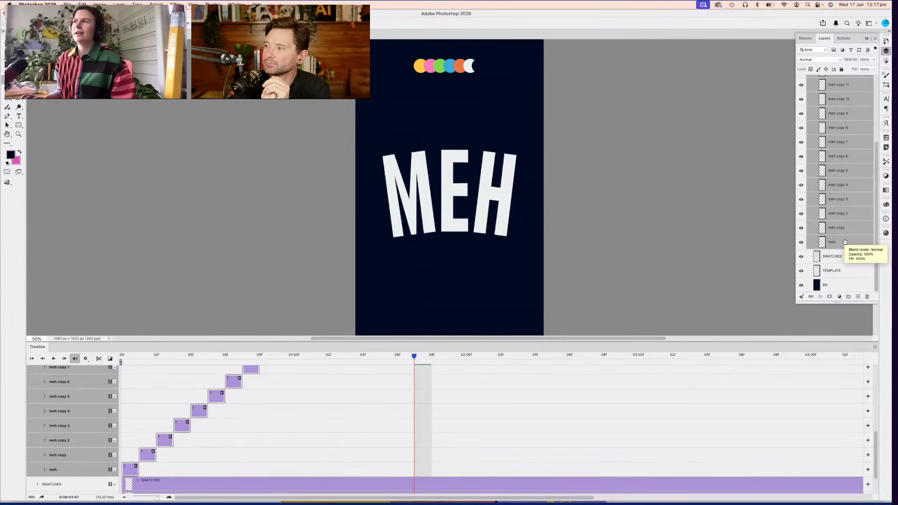
click(143, 450)
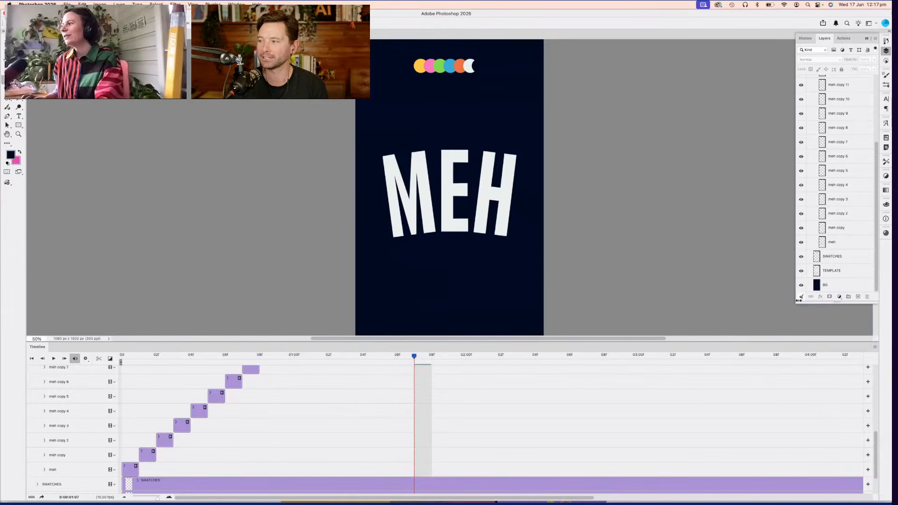
mouse_move(800, 298)
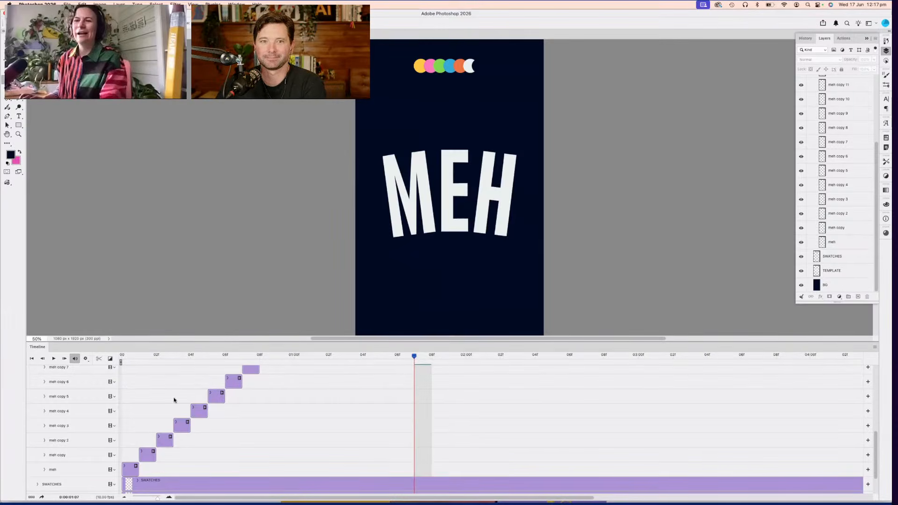
Return the playhead to the start of the timeline and select the first-frame meh clip
key(Left)
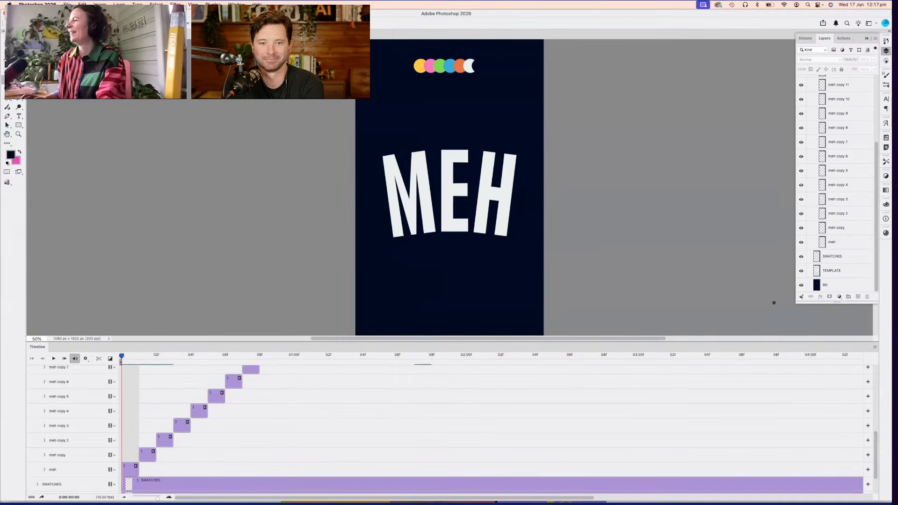
click(833, 276)
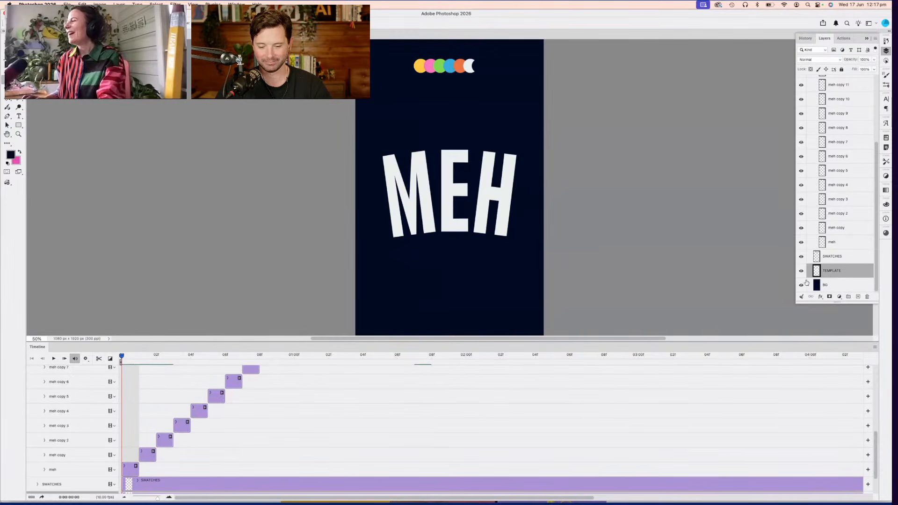
scroll(266, 393, up, 8)
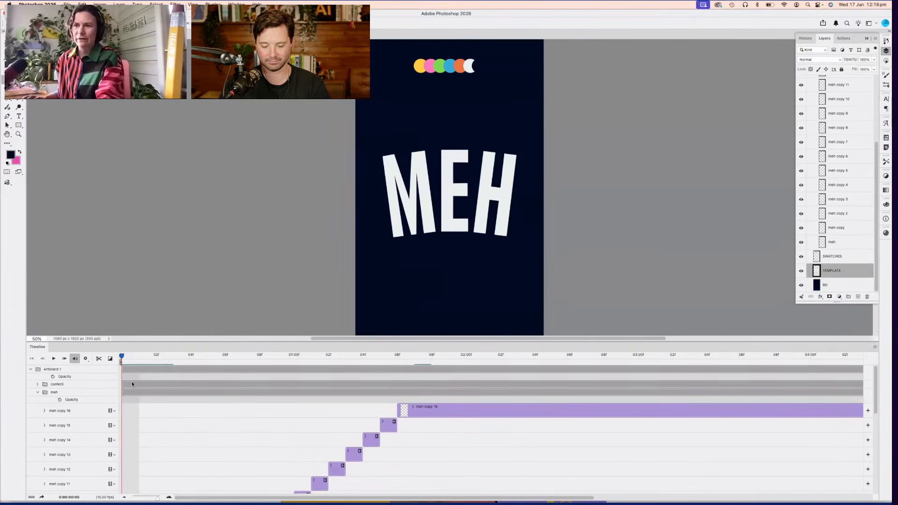
scroll(132, 384, down, 10)
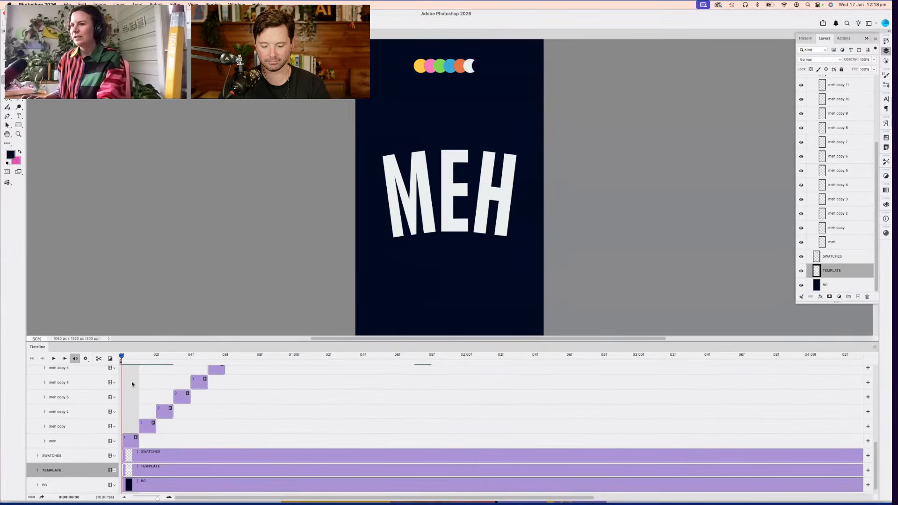
click(125, 446)
scroll(169, 418, up, 10)
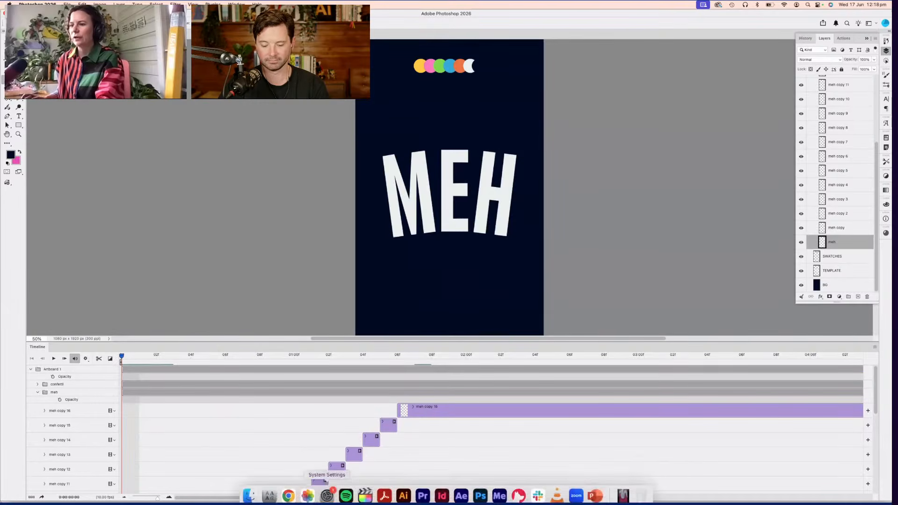
Switch to Chrome and view the Instagram reference posts with the animated HELL YEAH lettering and the letter C confetti animation
click(288, 488)
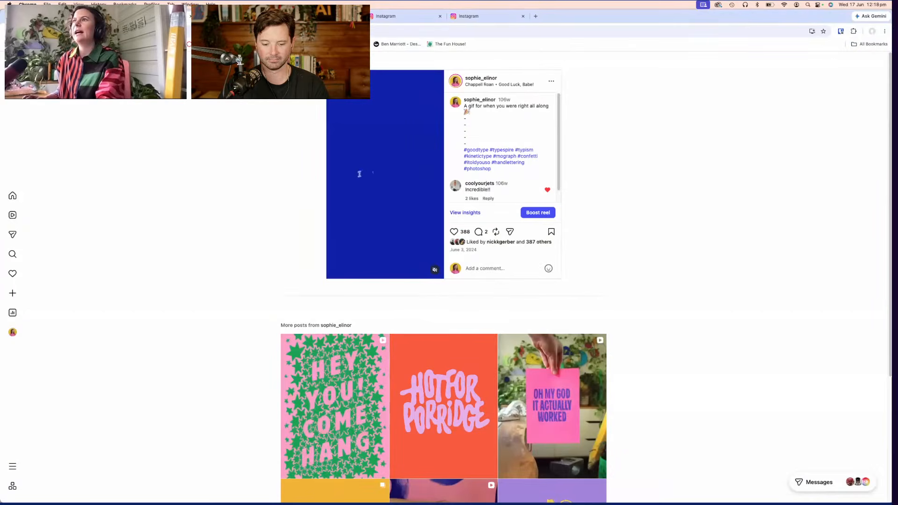
click(248, 16)
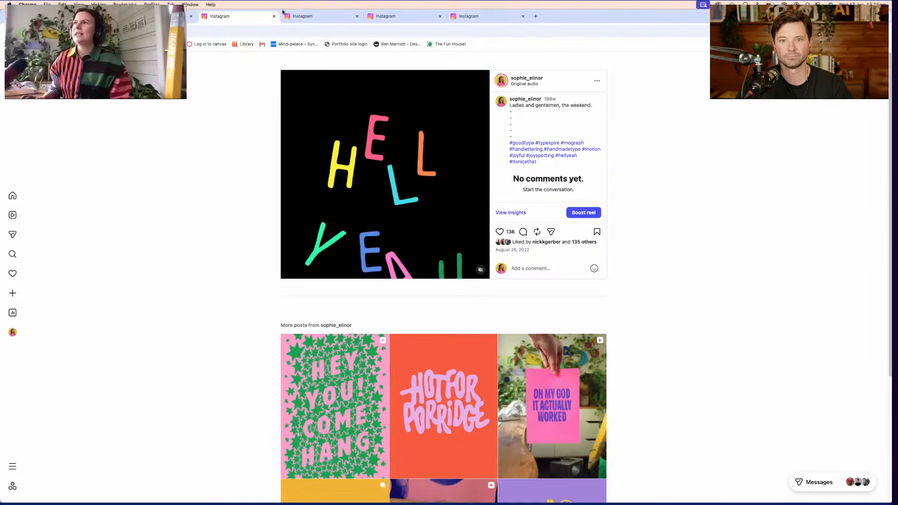
click(299, 16)
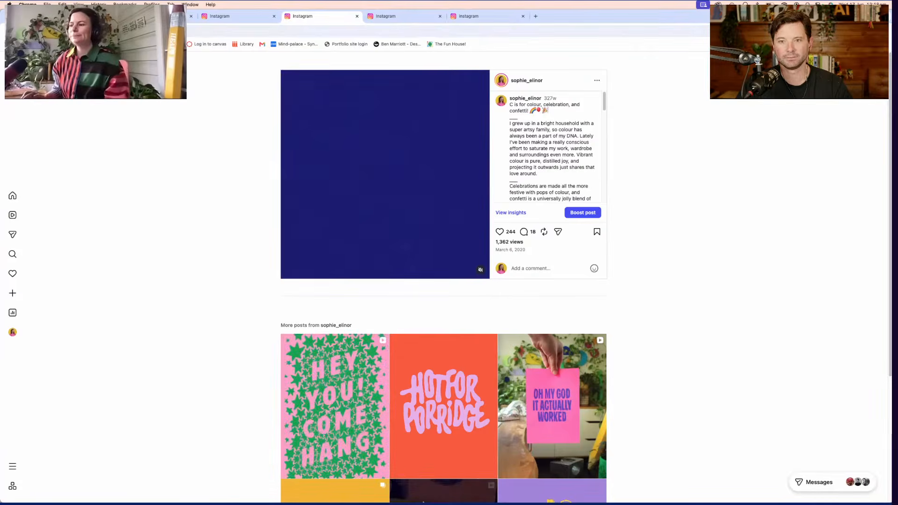
mouse_move(423, 501)
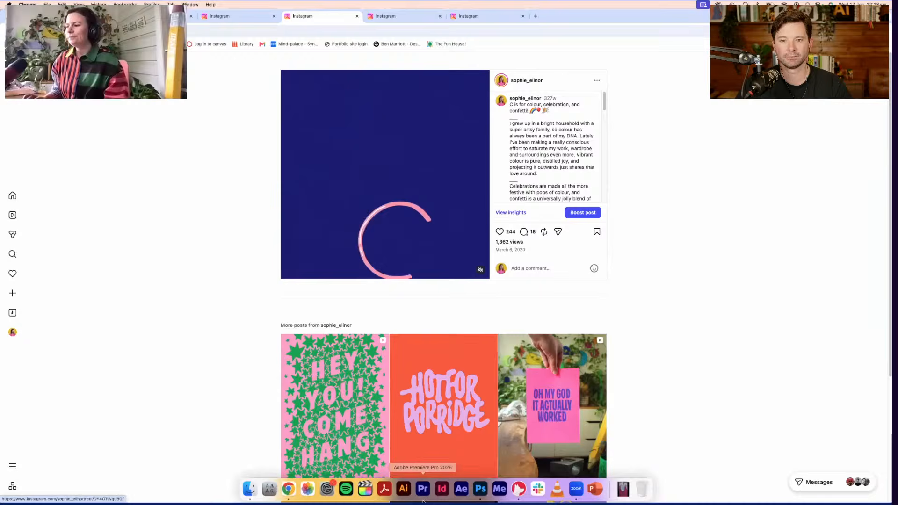
Switch back to Photoshop and lower the opacity of the TEMPLATE layer to make the MEH lettering a faint tracing guide
click(480, 488)
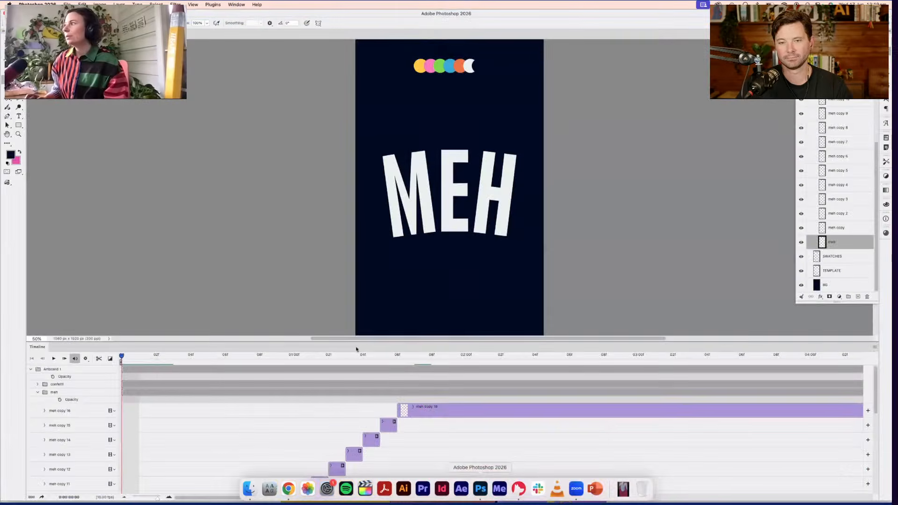
click(841, 271)
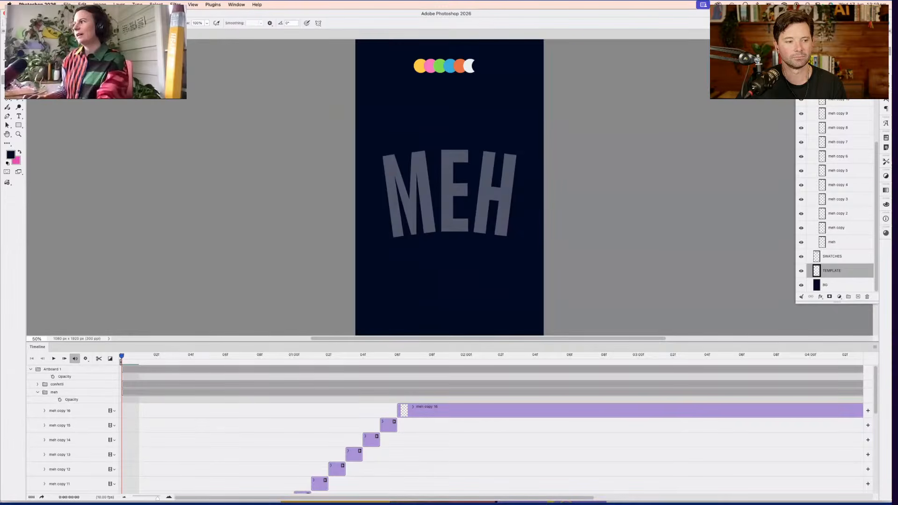
Sample the white swatch above the lettering as the foreground colour and activate the Brush tool for drawing the first meh frame
key(i)
click(470, 67)
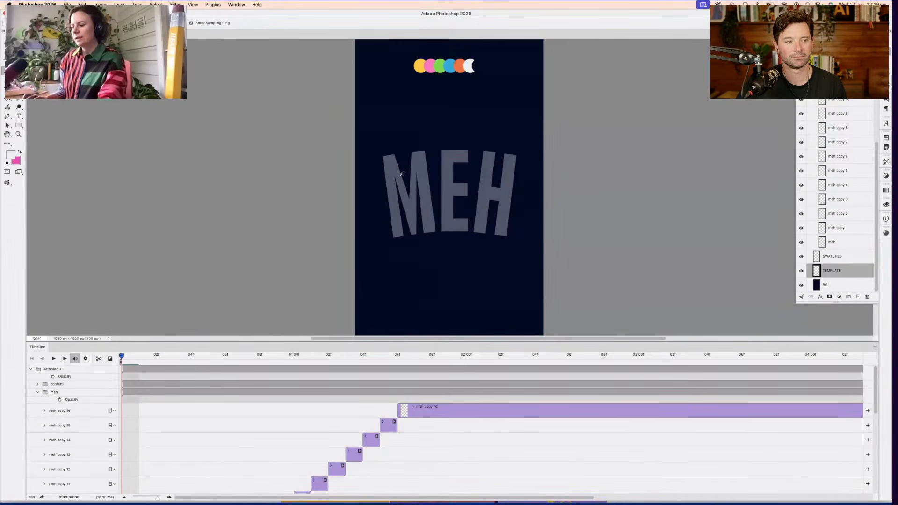
key(b)
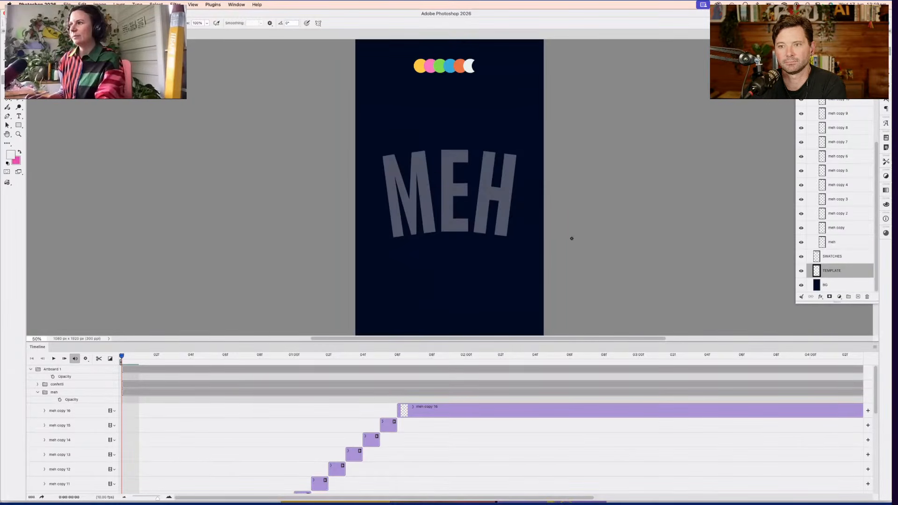
scroll(267, 412, down, 10)
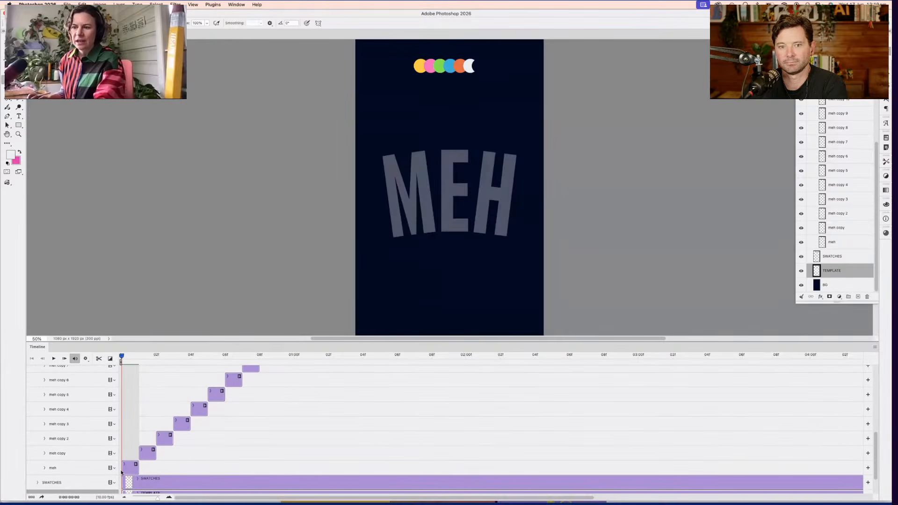
Select the first-frame meh layer and trace the template M's left leg and upper V notch with white brush strokes
click(125, 463)
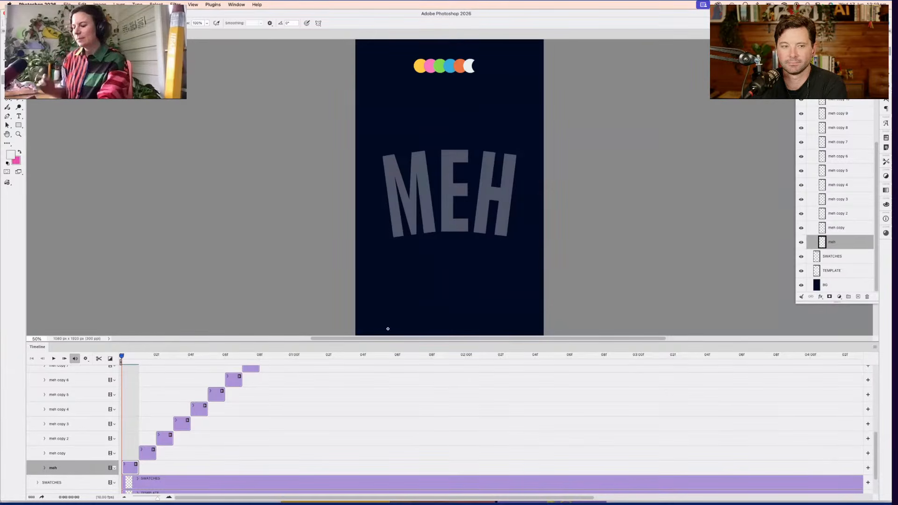
key(super+equal)
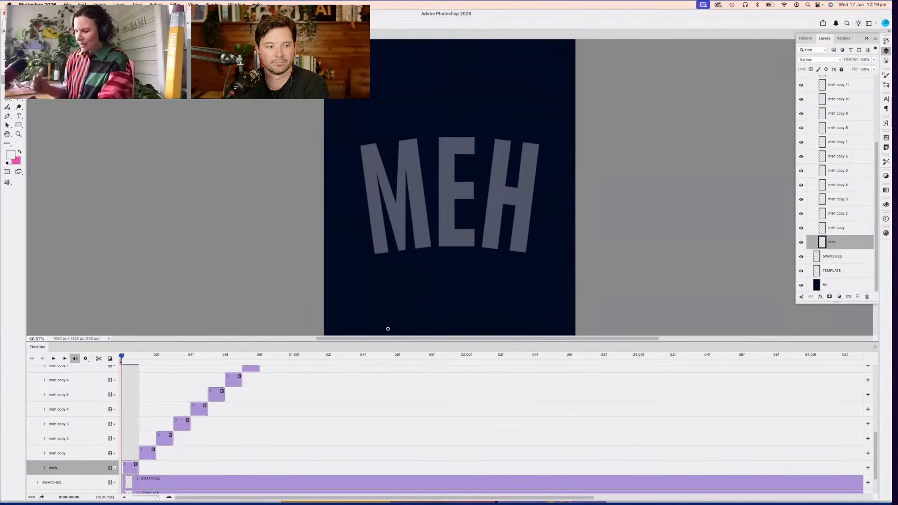
key(super+equal)
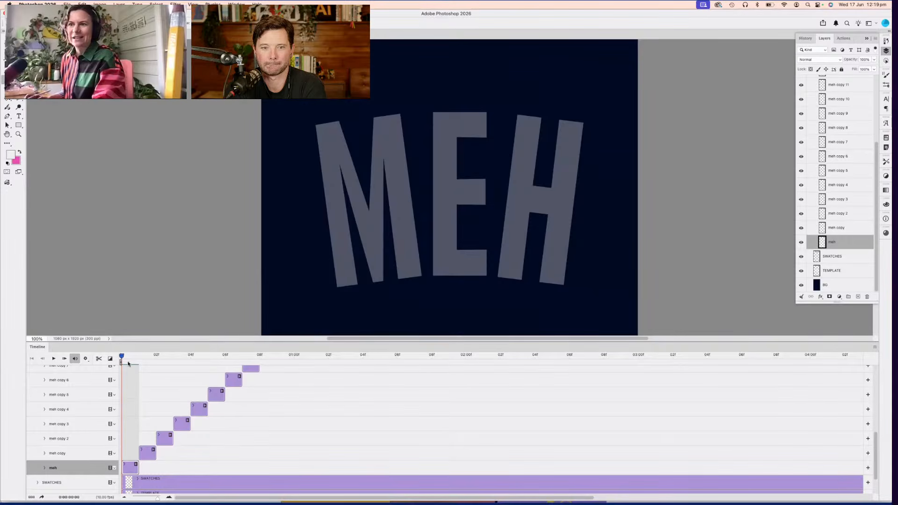
mouse_move(122, 358)
mouse_down()
mouse_move(149, 359)
mouse_move(113, 362)
mouse_up()
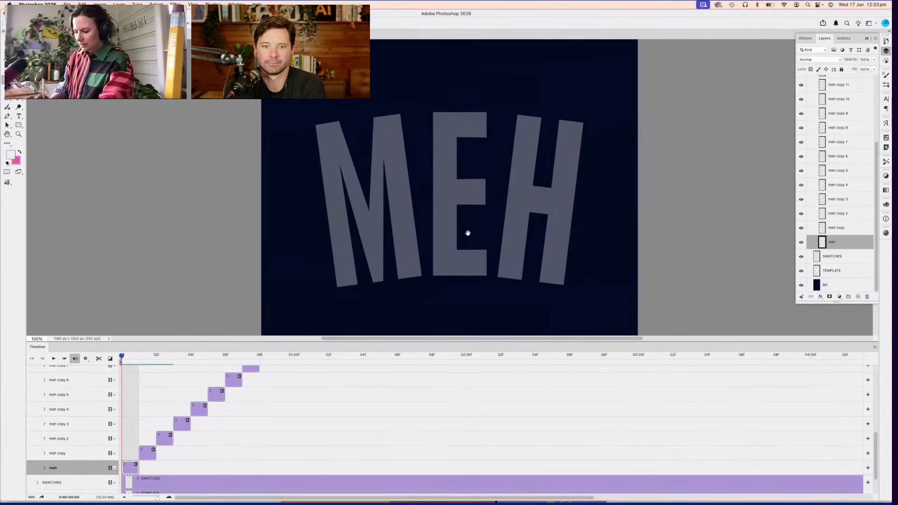
scroll(468, 234, left, 3)
scroll(468, 233, up, 2)
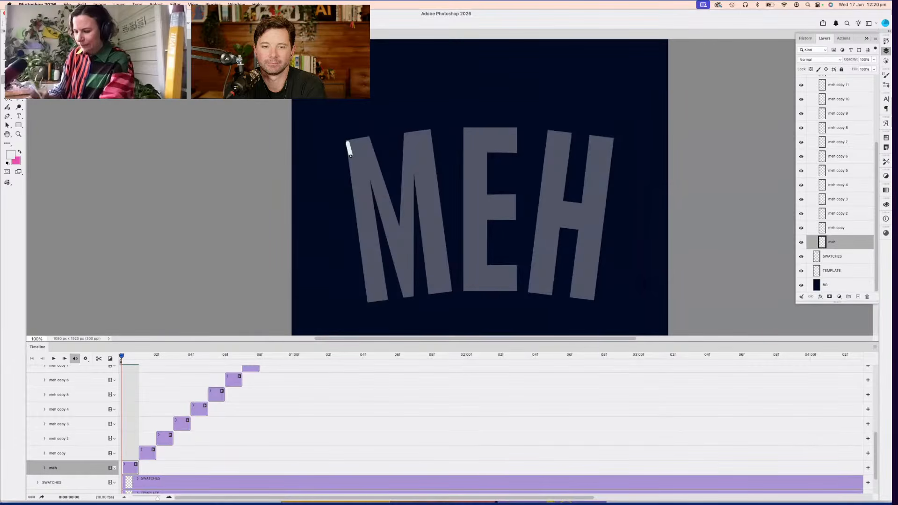
mouse_move(347, 139)
mouse_down()
mouse_move(368, 297)
mouse_move(386, 300)
mouse_move(367, 182)
mouse_move(370, 195)
mouse_up()
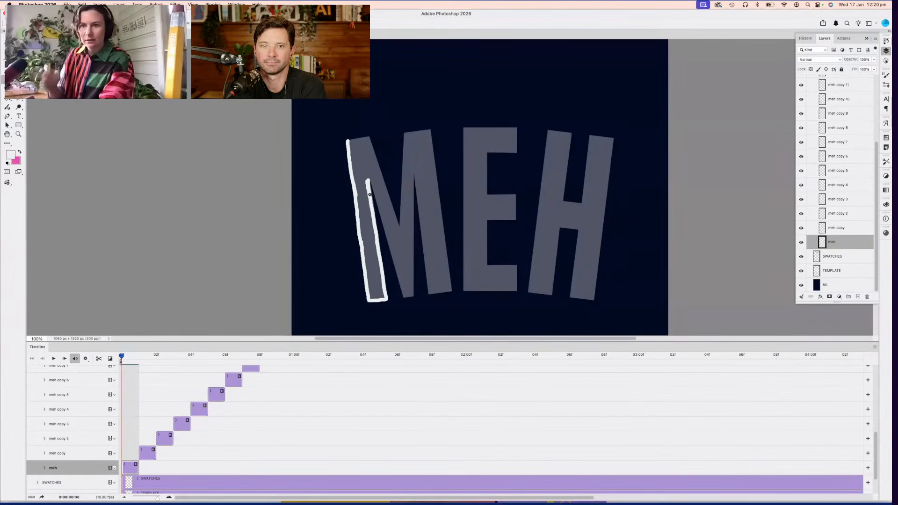
mouse_move(347, 140)
mouse_down()
mouse_move(376, 161)
mouse_move(400, 229)
mouse_up()
drag(405, 135, 402, 228)
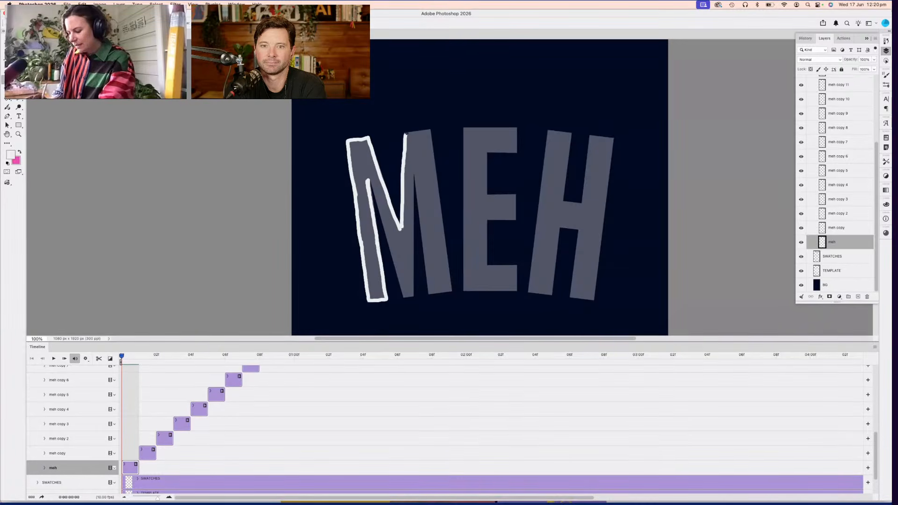
Trace the M's right leg and the lower edges of its central V to close the white outline
drag(406, 135, 425, 133)
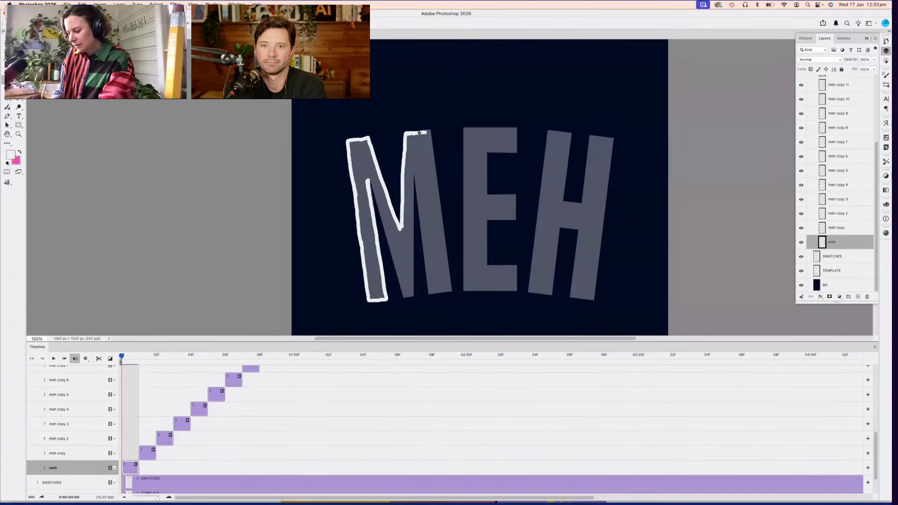
drag(427, 131, 448, 281)
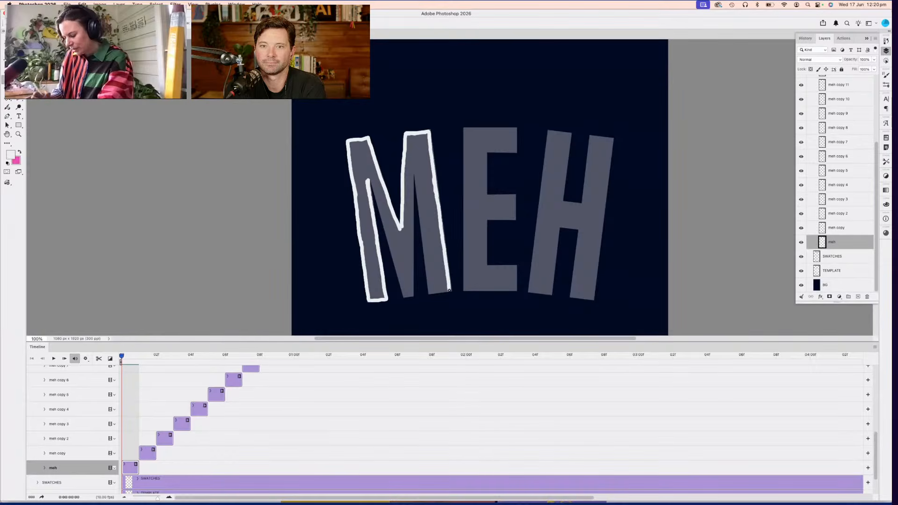
mouse_move(419, 197)
mouse_down()
mouse_move(431, 293)
mouse_move(441, 292)
mouse_up()
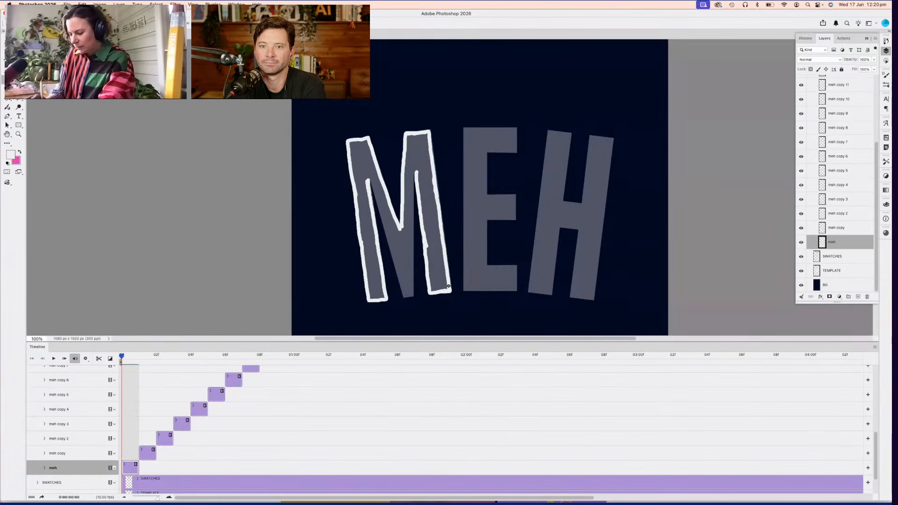
drag(415, 171, 412, 296)
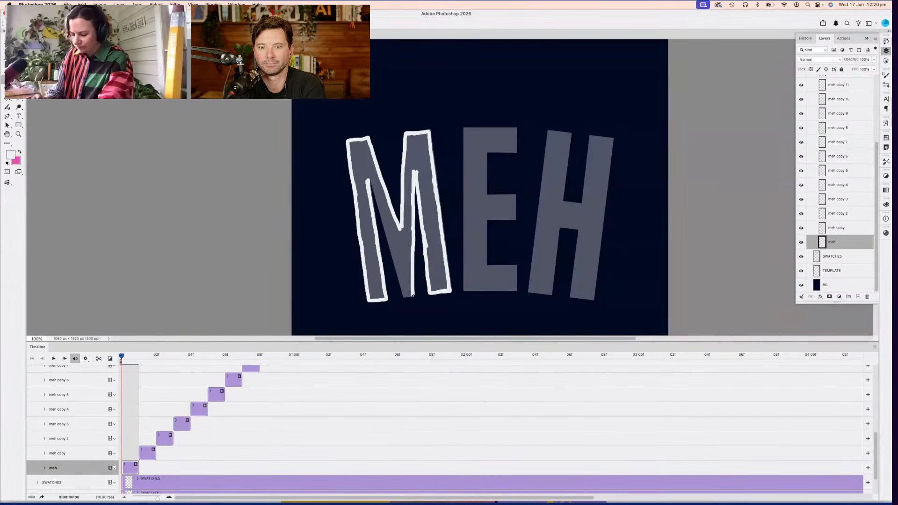
drag(373, 190, 403, 288)
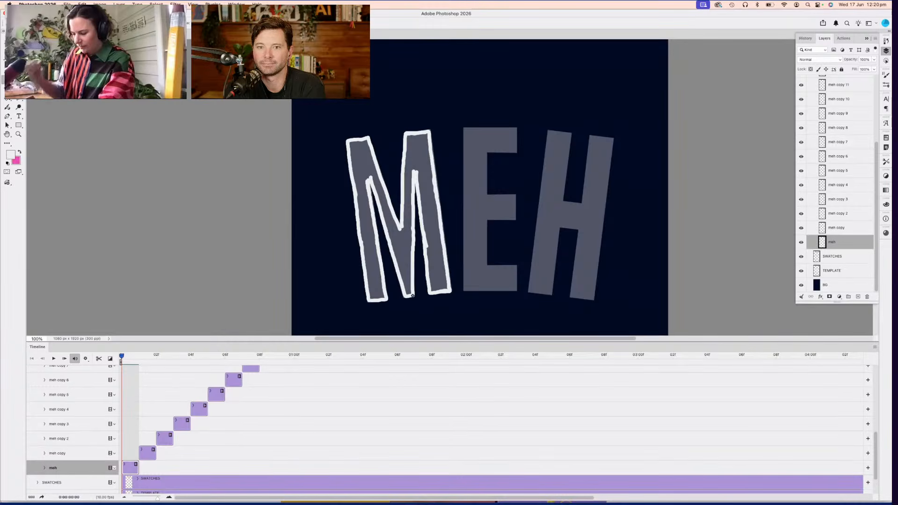
Trace the full outline of the template E in white on the meh layer, undoing and redrawing the stray stroke under its top arm
drag(487, 201, 465, 200)
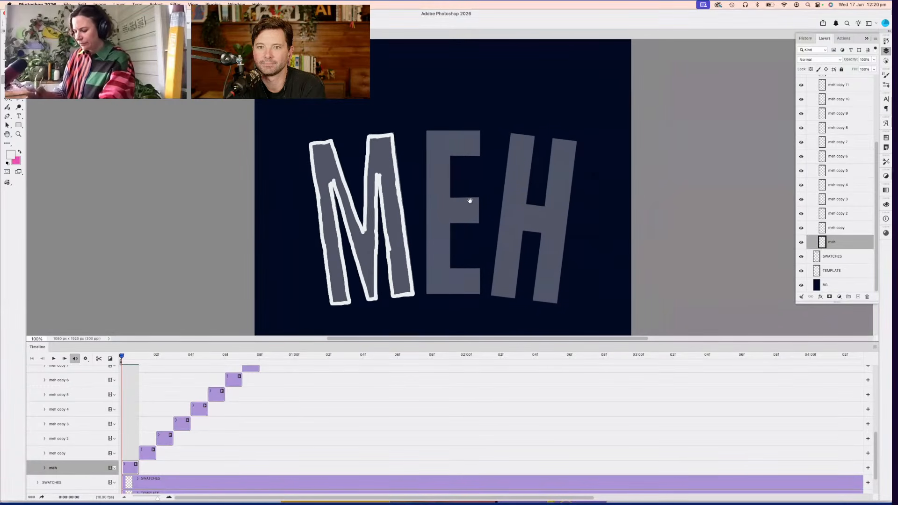
drag(427, 132, 427, 281)
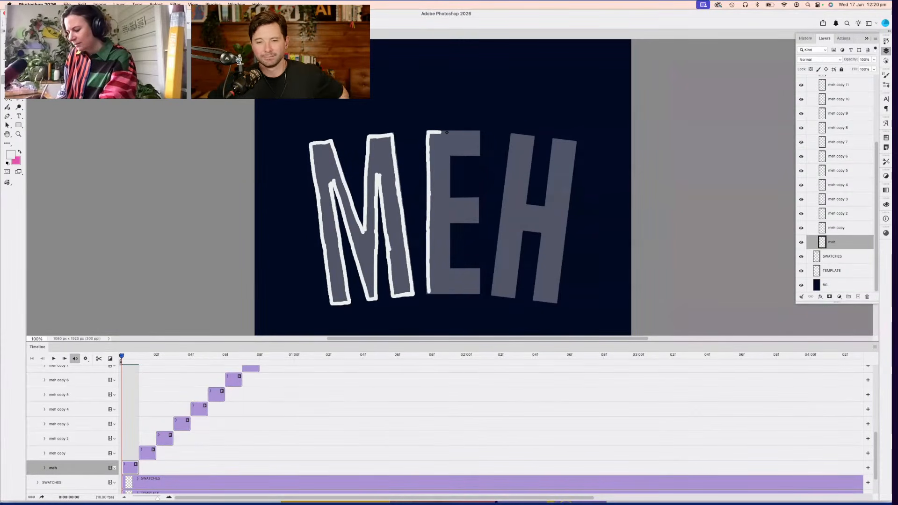
mouse_move(427, 133)
mouse_down()
mouse_move(477, 133)
mouse_move(477, 152)
mouse_up()
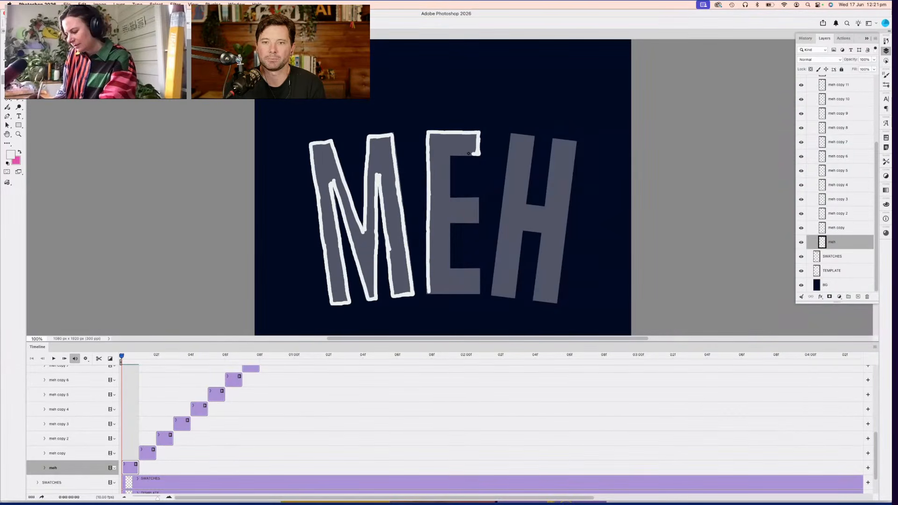
key(super+z)
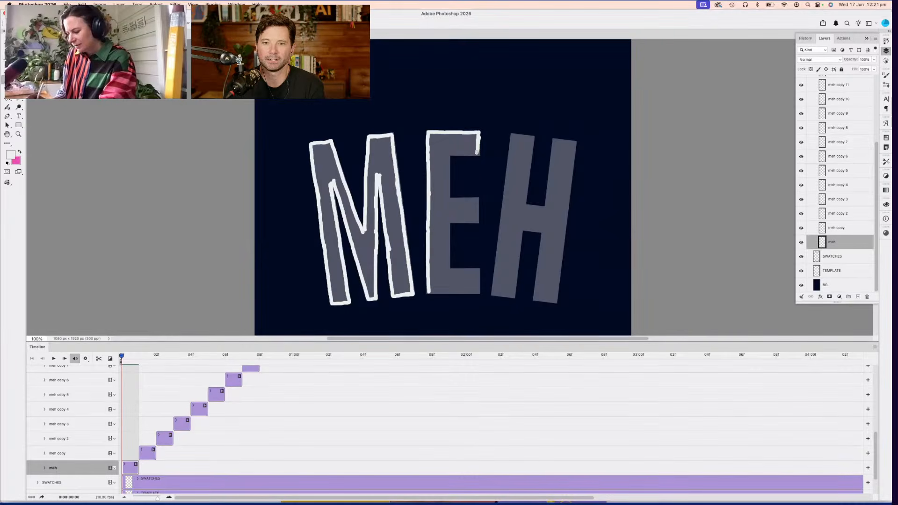
mouse_move(477, 151)
mouse_down()
mouse_move(450, 154)
mouse_move(447, 202)
mouse_move(462, 200)
mouse_up()
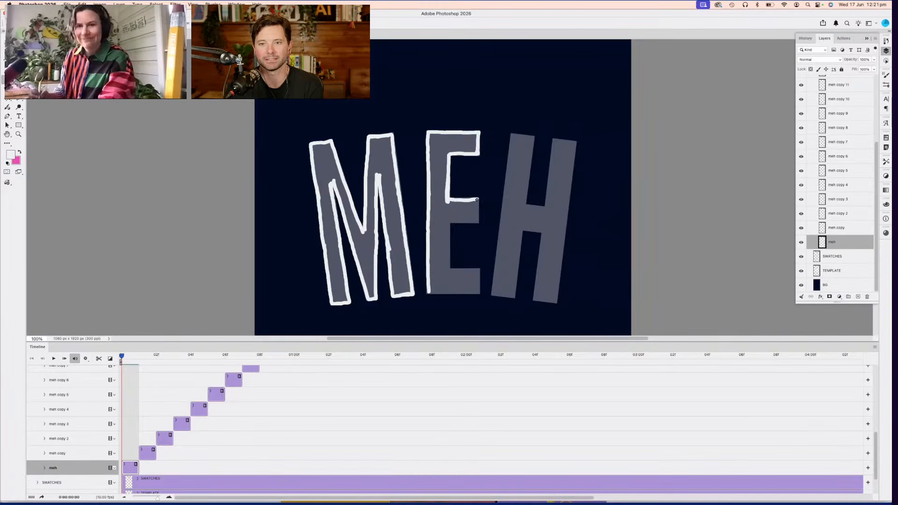
mouse_move(476, 217)
mouse_down()
mouse_move(447, 221)
mouse_move(449, 272)
mouse_move(478, 270)
mouse_move(477, 292)
mouse_move(438, 292)
mouse_move(477, 292)
mouse_up()
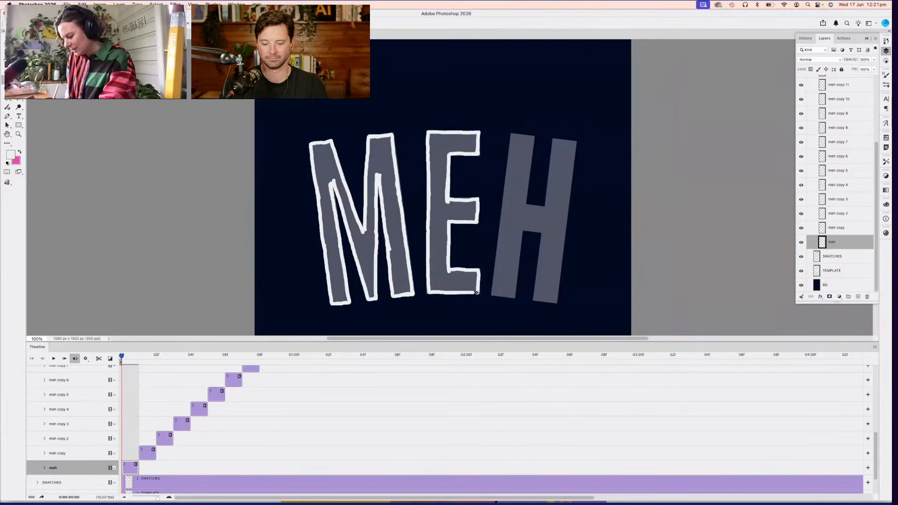
Trace the full outline of the template H in white, undoing and redrawing the lower outer edge of its right leg
scroll(477, 293, right, 5)
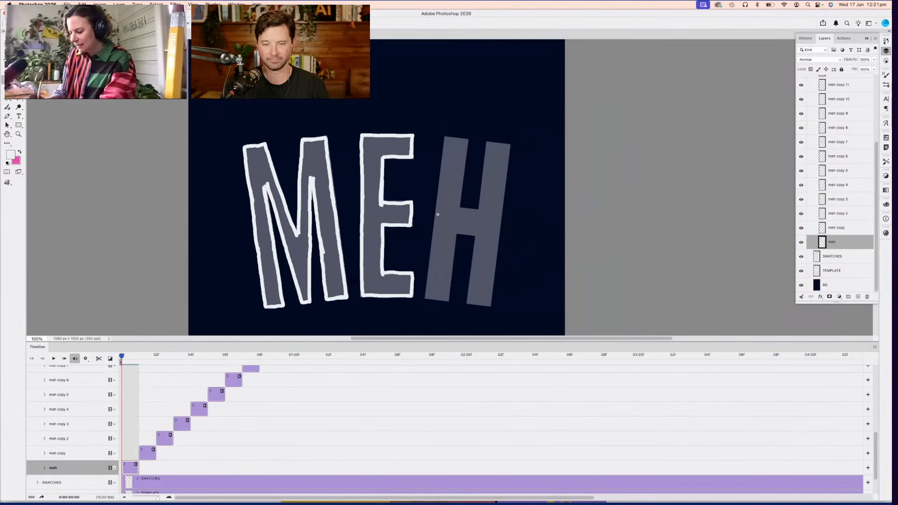
drag(446, 137, 426, 291)
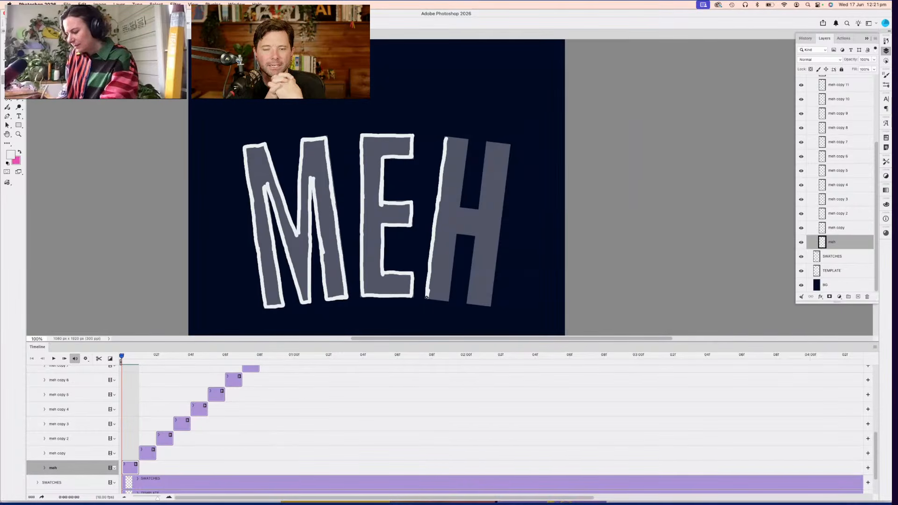
mouse_move(446, 137)
mouse_down()
mouse_move(465, 140)
mouse_move(457, 210)
mouse_move(479, 211)
mouse_up()
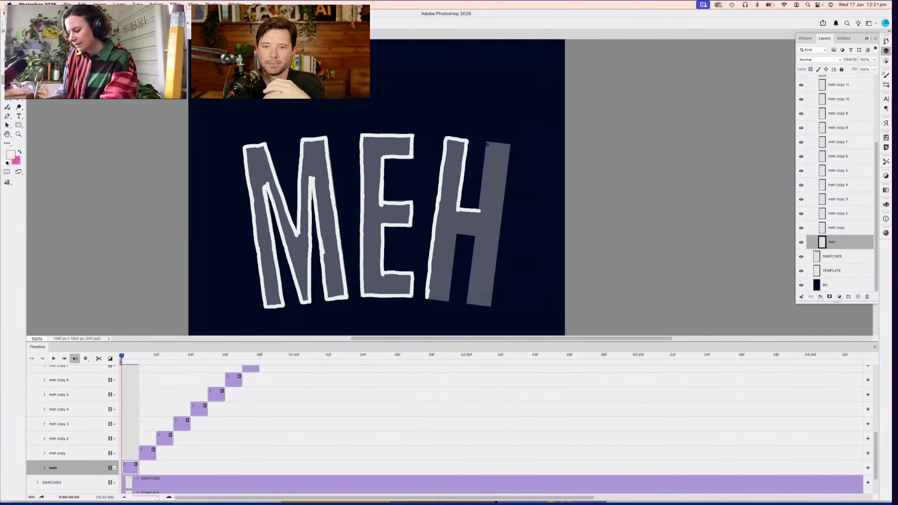
drag(488, 145, 478, 211)
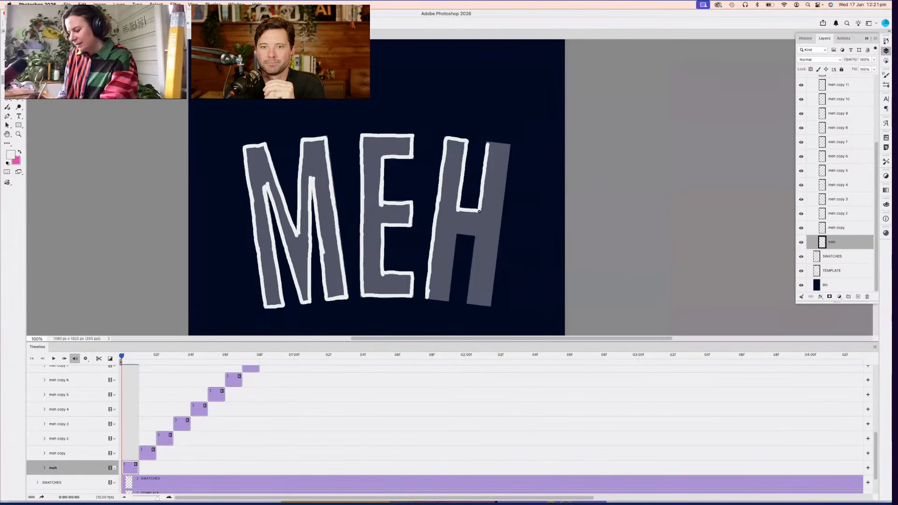
mouse_move(493, 145)
mouse_down()
mouse_move(508, 146)
mouse_move(493, 276)
mouse_up()
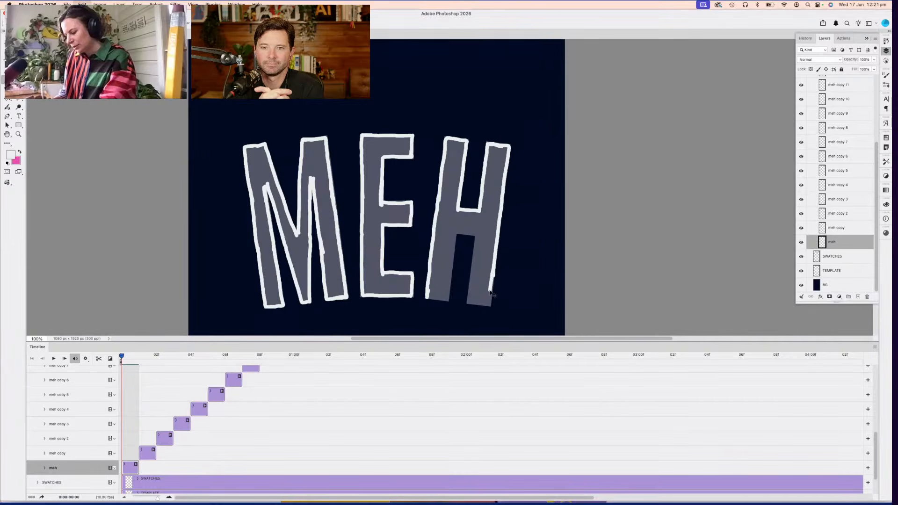
key(super+z)
drag(500, 212, 488, 303)
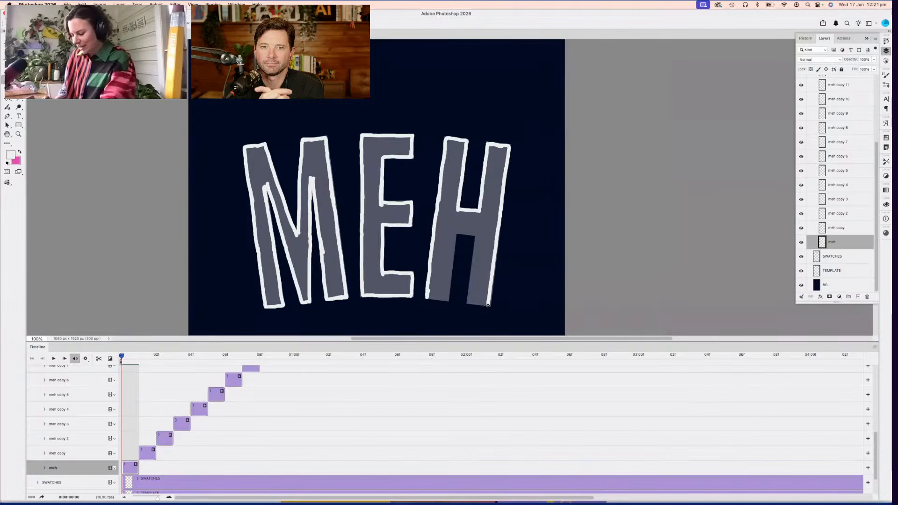
drag(430, 298, 446, 299)
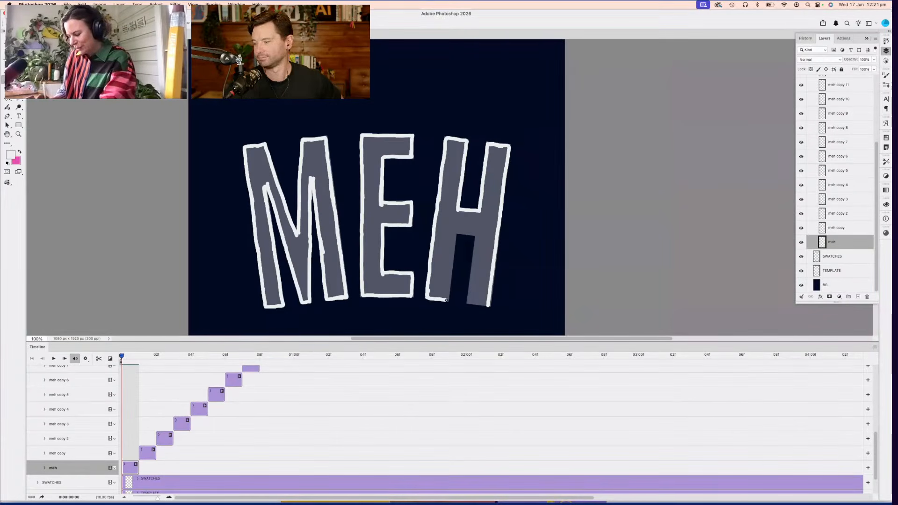
drag(455, 232, 447, 301)
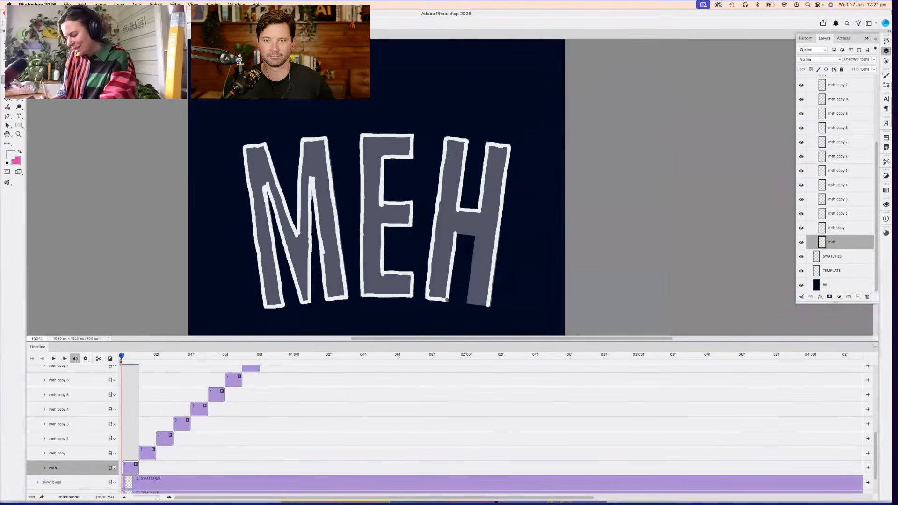
mouse_move(476, 235)
mouse_down()
mouse_move(468, 303)
mouse_move(489, 305)
mouse_up()
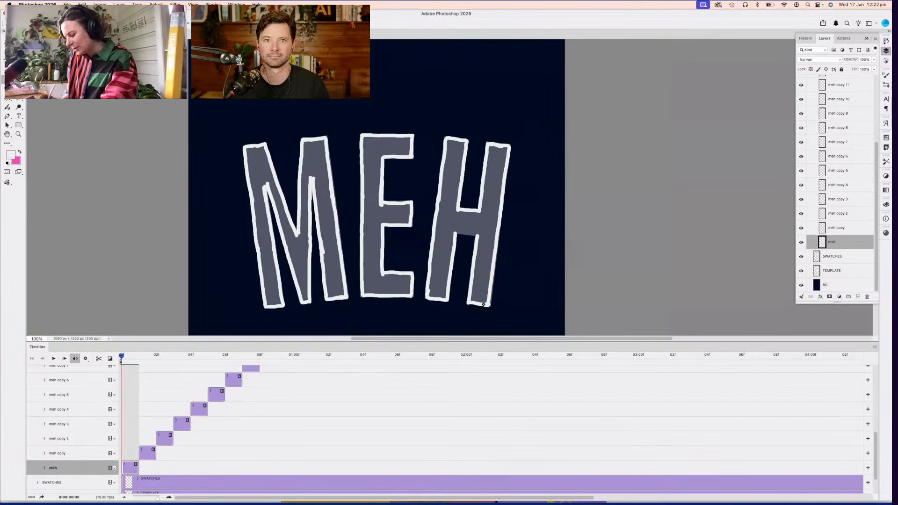
drag(456, 232, 478, 236)
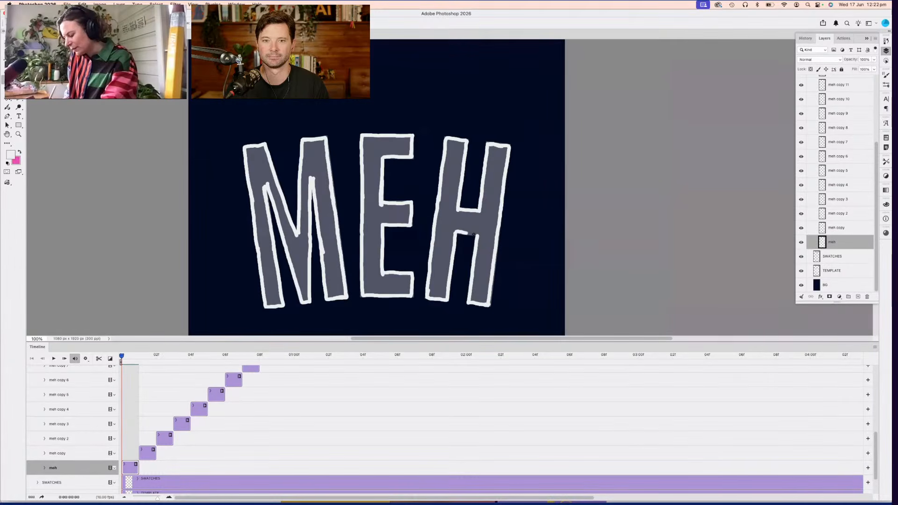
Hide the TEMPLATE layer so only the hand-drawn MEH outline shows
click(801, 271)
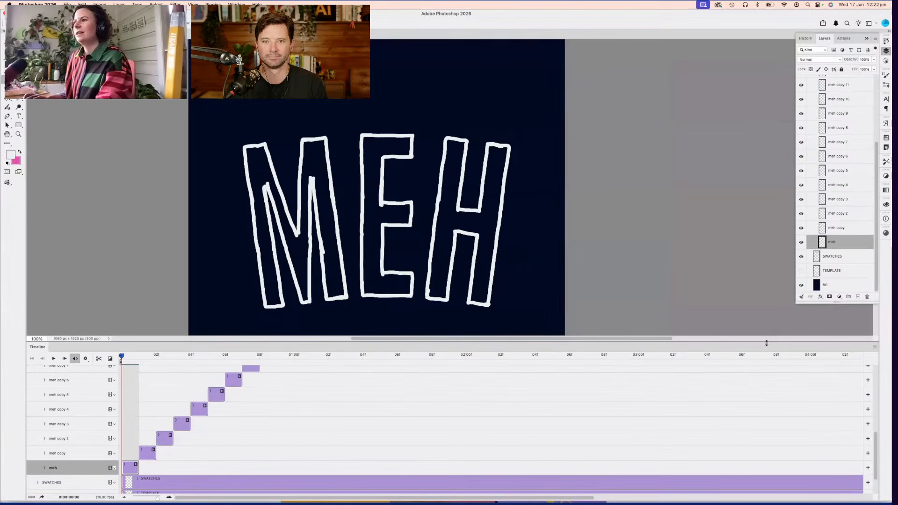
click(874, 348)
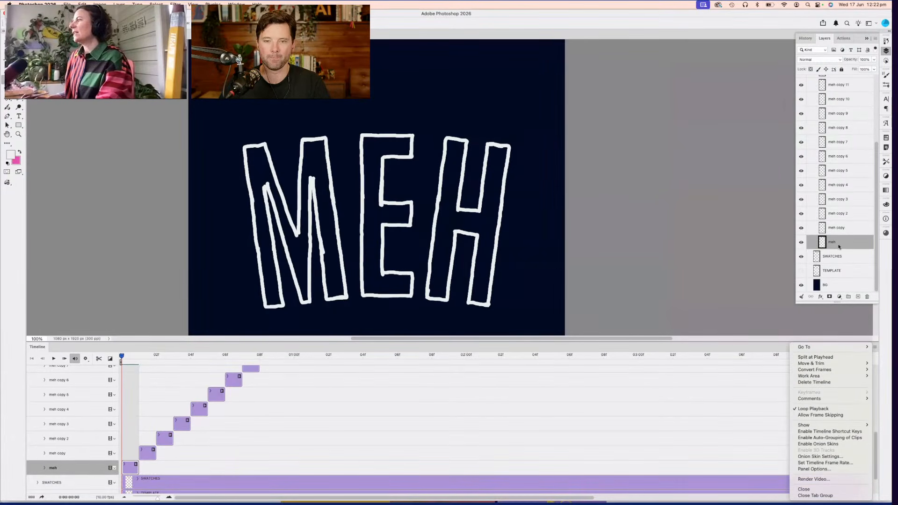
click(302, 394)
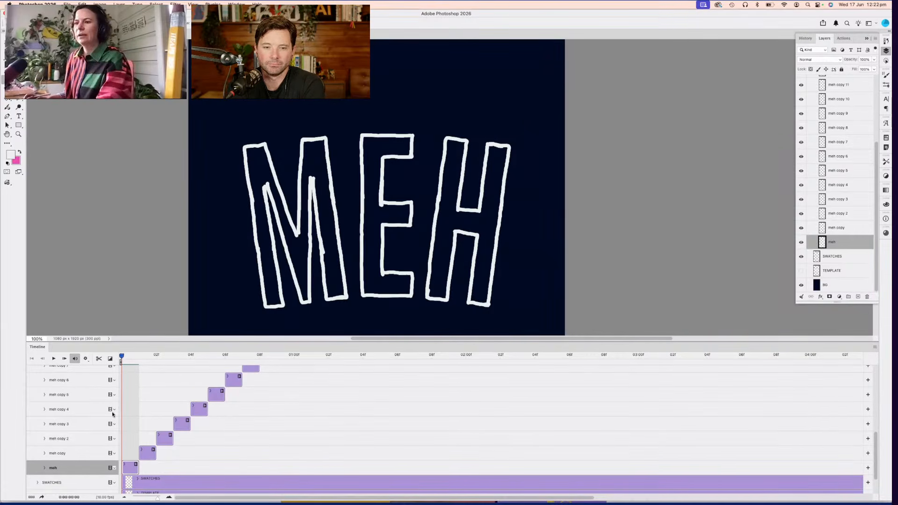
Move the playhead to the second frame and enable onion skins for the timeline
click(138, 359)
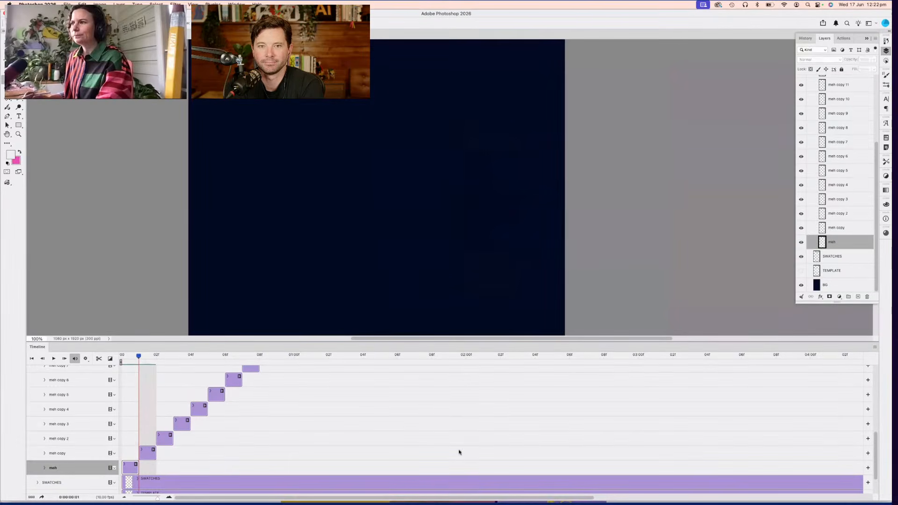
click(874, 346)
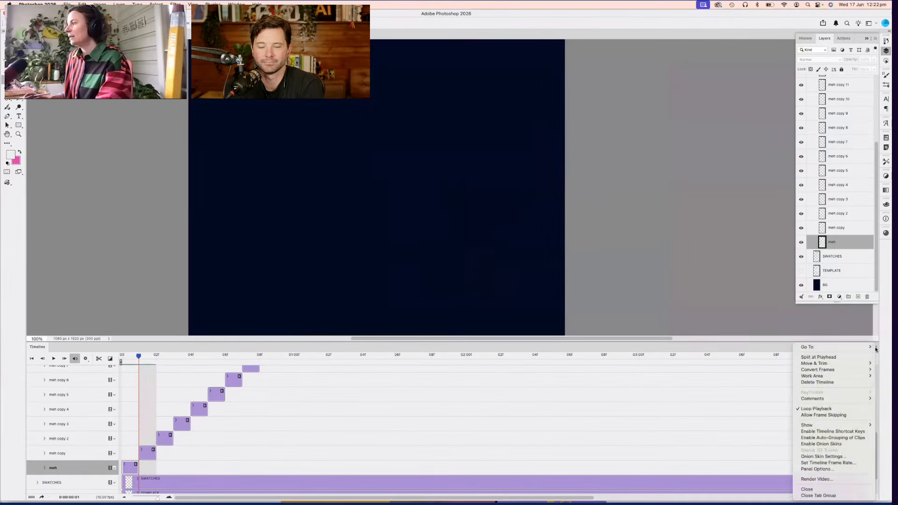
click(834, 443)
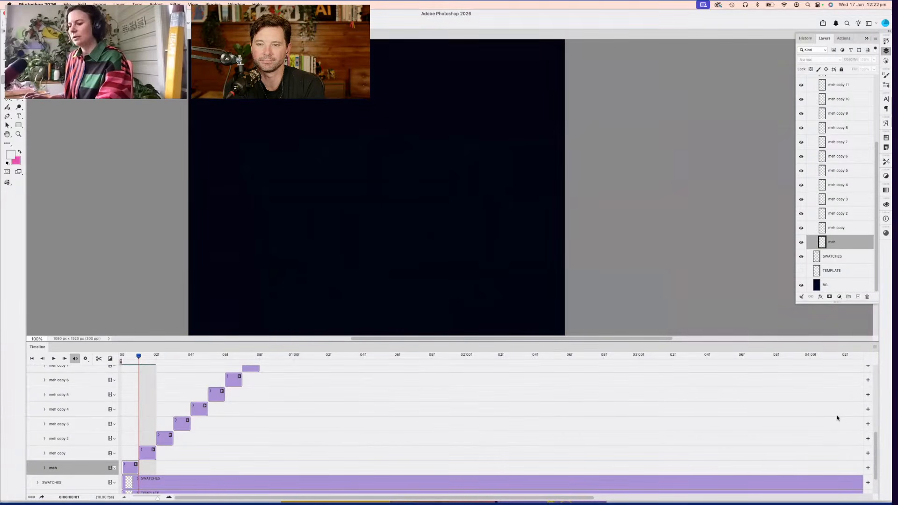
Set the onion skin options to show 1 frame before and 0 frames after the current frame
key(ctrl+Up)
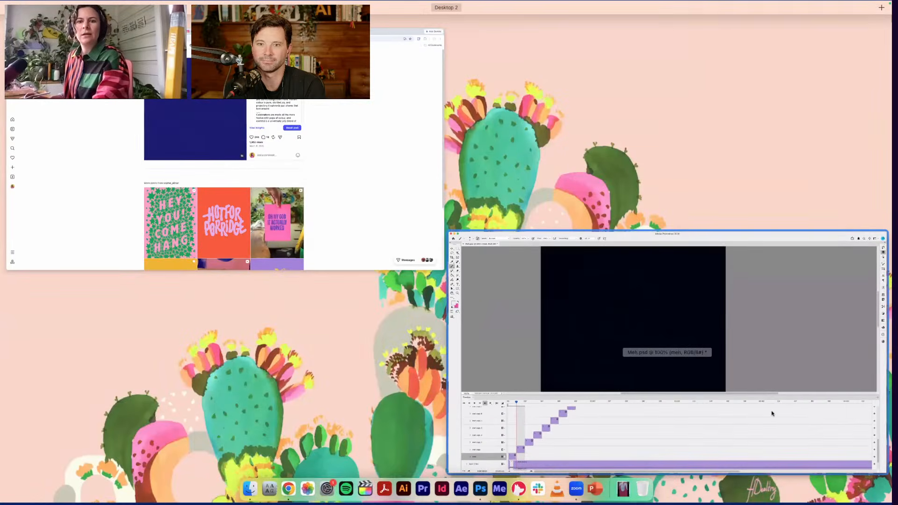
click(772, 413)
click(877, 348)
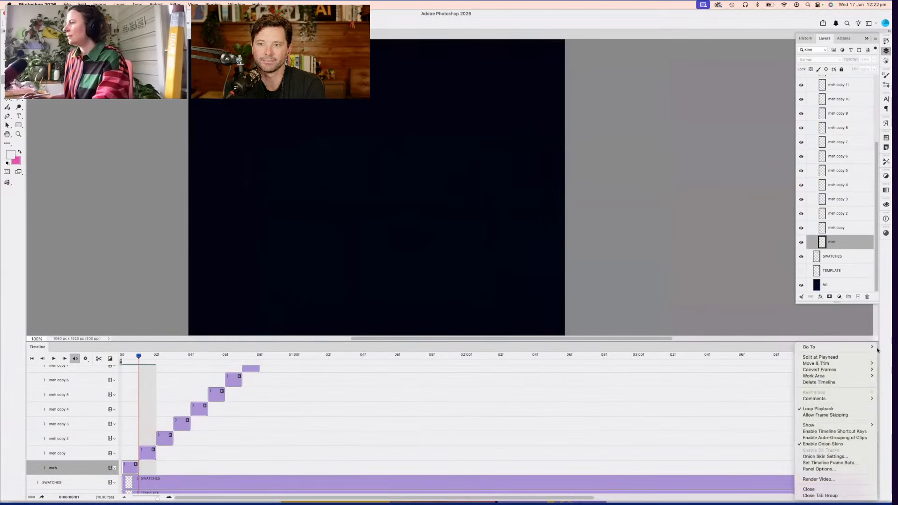
click(837, 457)
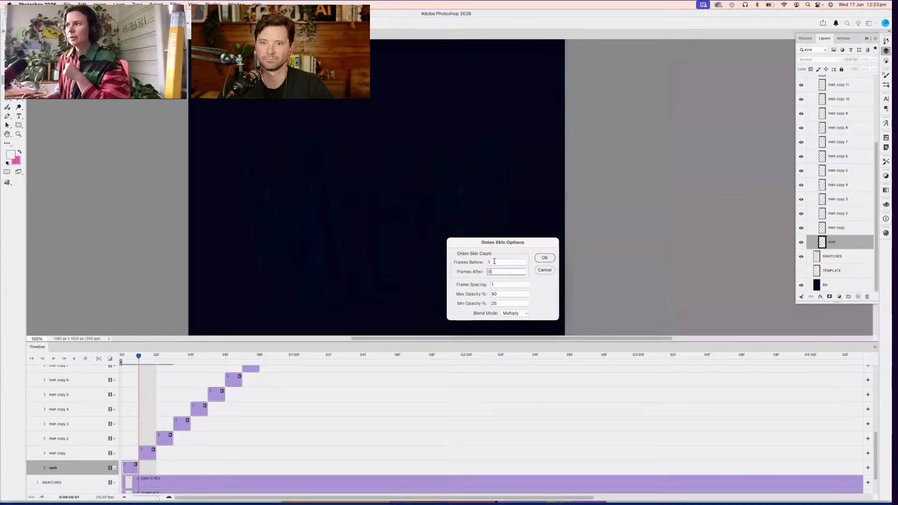
double_click(494, 262)
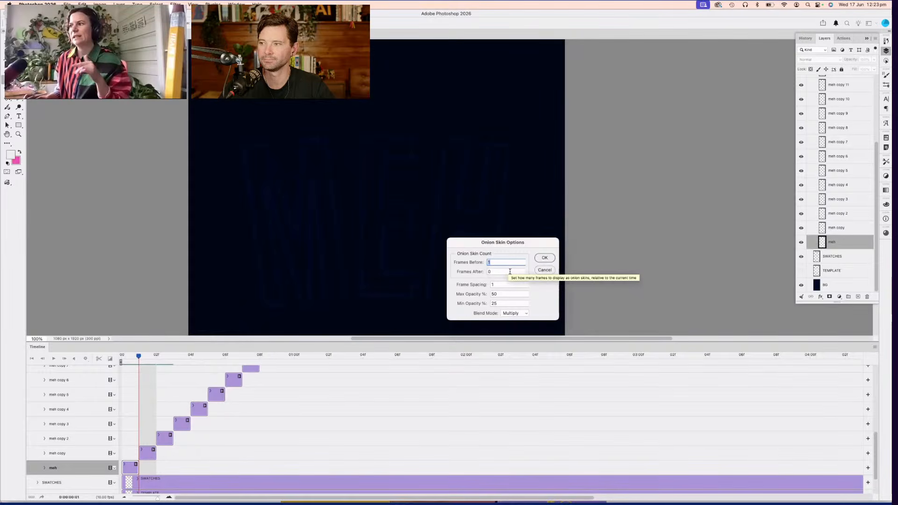
click(545, 258)
Lower the BG layer's opacity to about 34% so the onion-skinned lettering can be traced
click(836, 286)
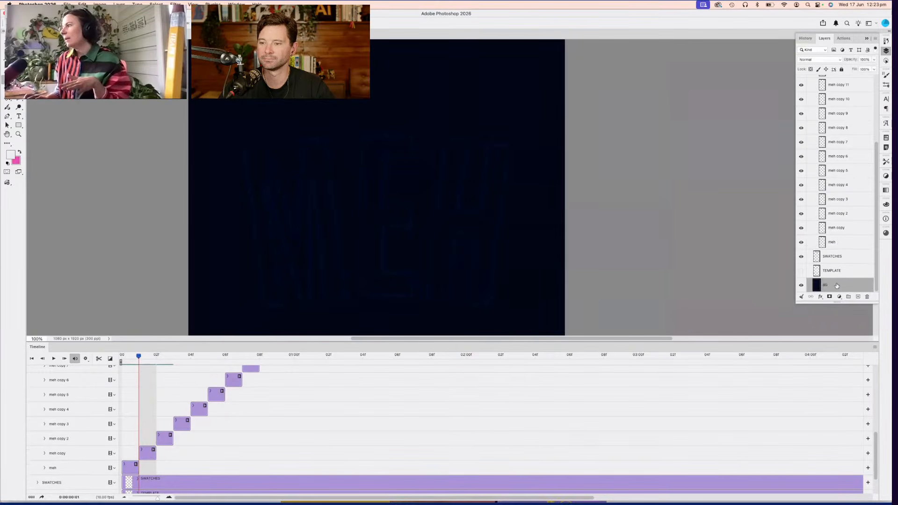
click(874, 60)
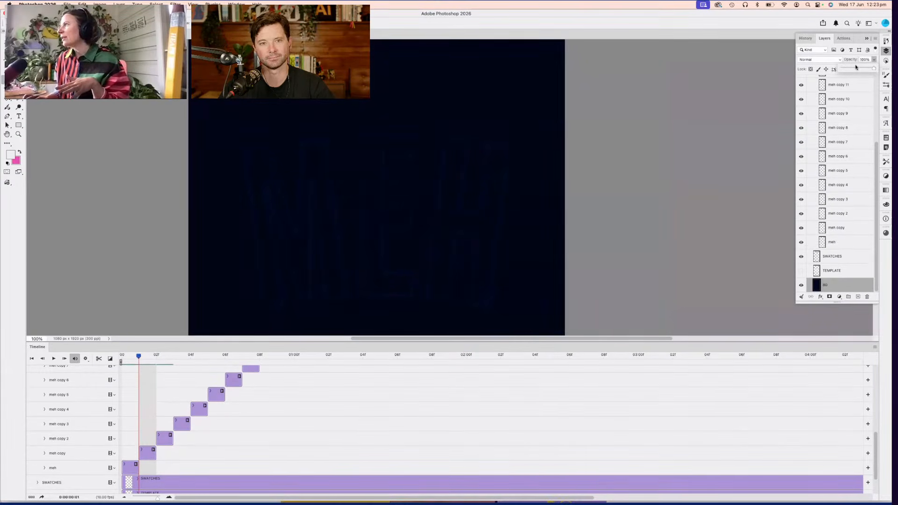
drag(856, 69, 853, 68)
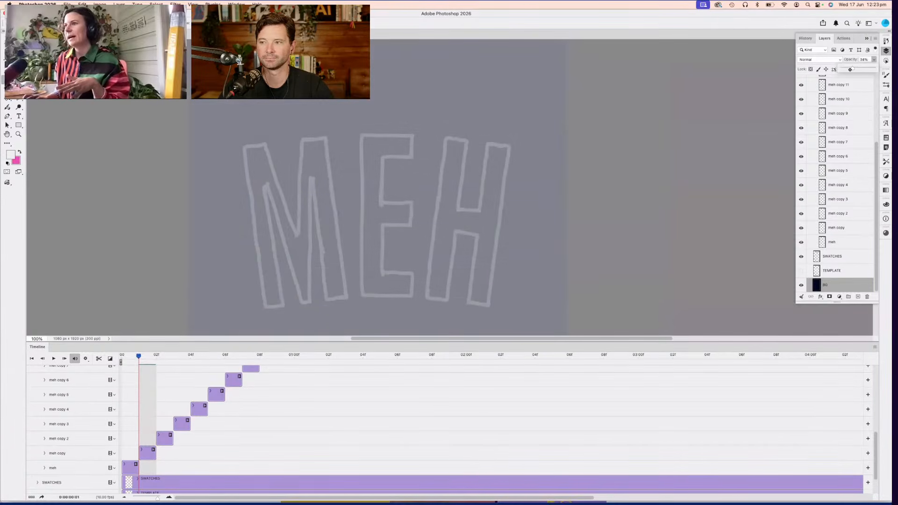
Select the meh copy layer's clip at the second frame, keeping the playhead on that frame
click(141, 359)
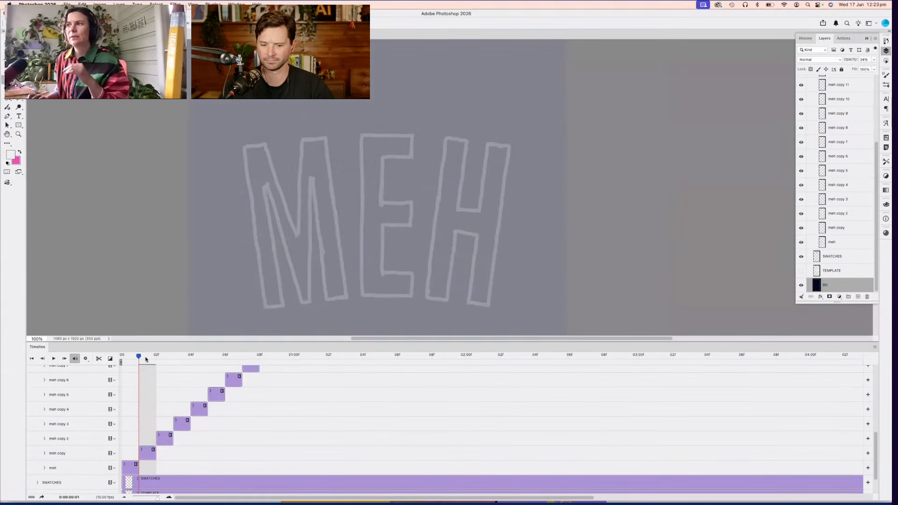
mouse_move(141, 359)
mouse_down()
mouse_move(152, 359)
mouse_move(114, 364)
mouse_move(135, 364)
mouse_up()
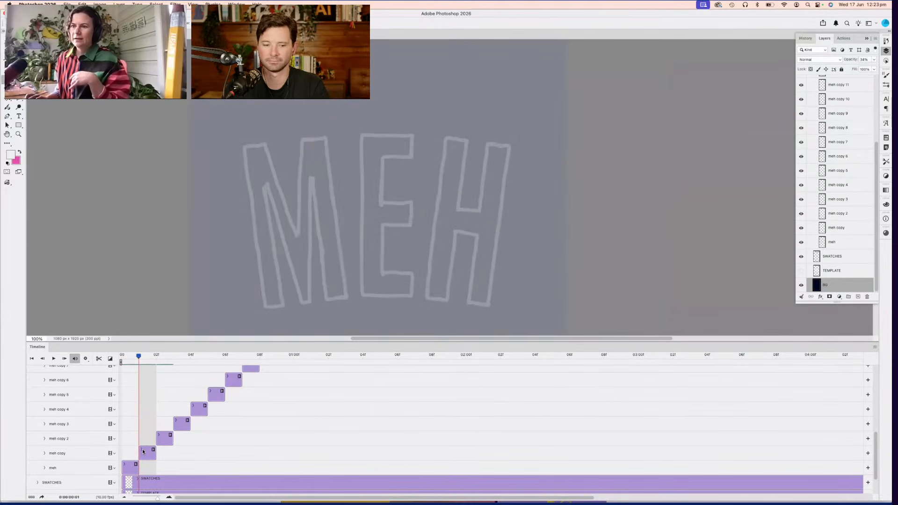
click(142, 452)
click(143, 451)
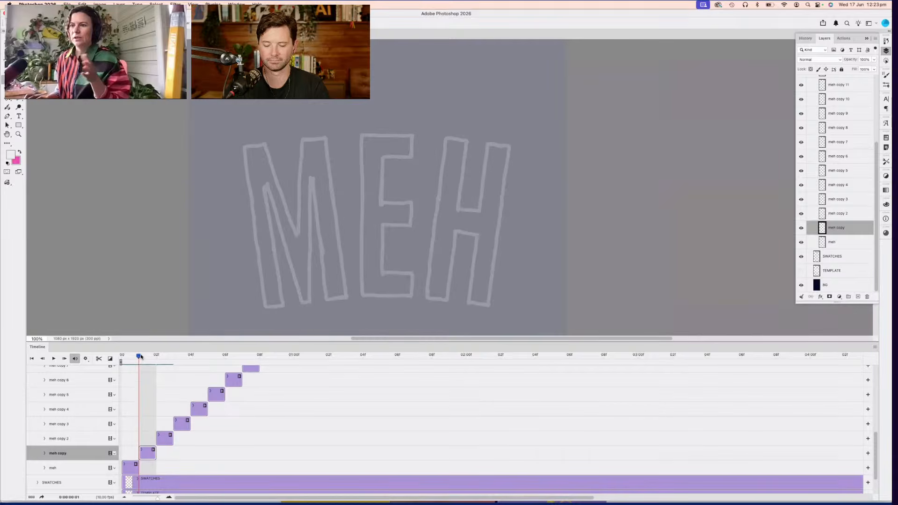
mouse_move(140, 357)
mouse_down()
mouse_move(125, 359)
mouse_move(133, 359)
mouse_up()
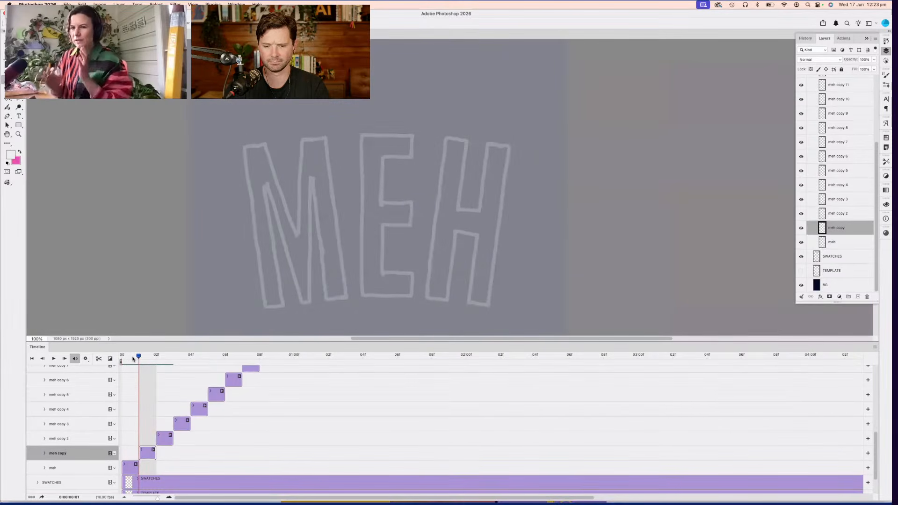
Trace the full outline of the onion-skinned M in white on the meh copy layer
scroll(502, 215, left, 5)
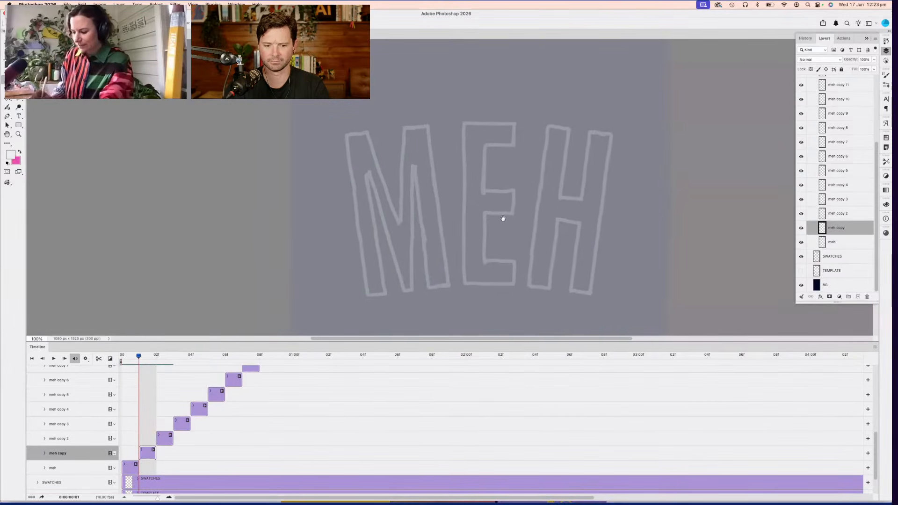
drag(343, 150, 347, 175)
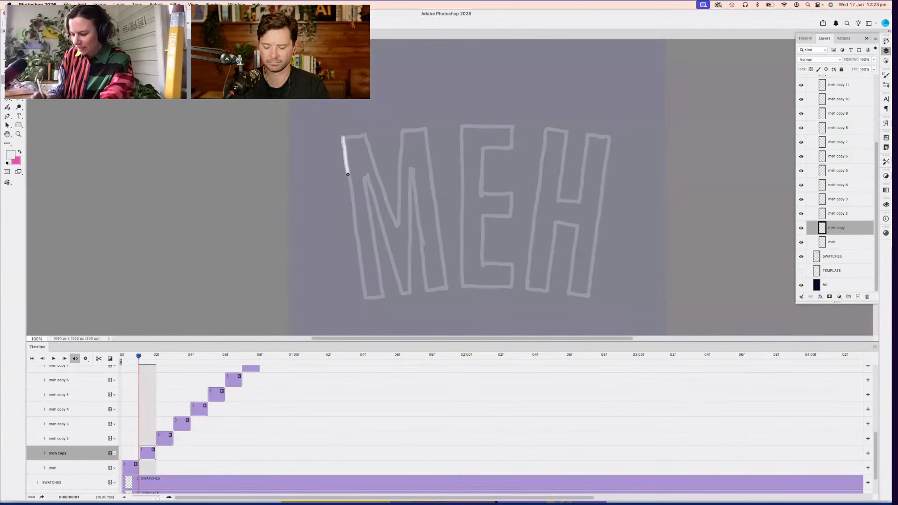
drag(341, 139, 355, 230)
drag(349, 197, 365, 301)
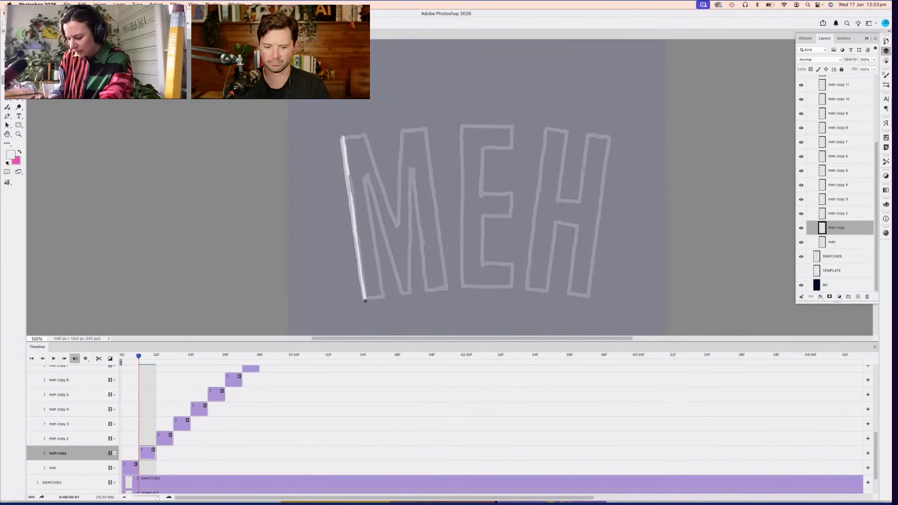
mouse_move(366, 181)
mouse_down()
mouse_move(385, 298)
mouse_move(367, 300)
mouse_up()
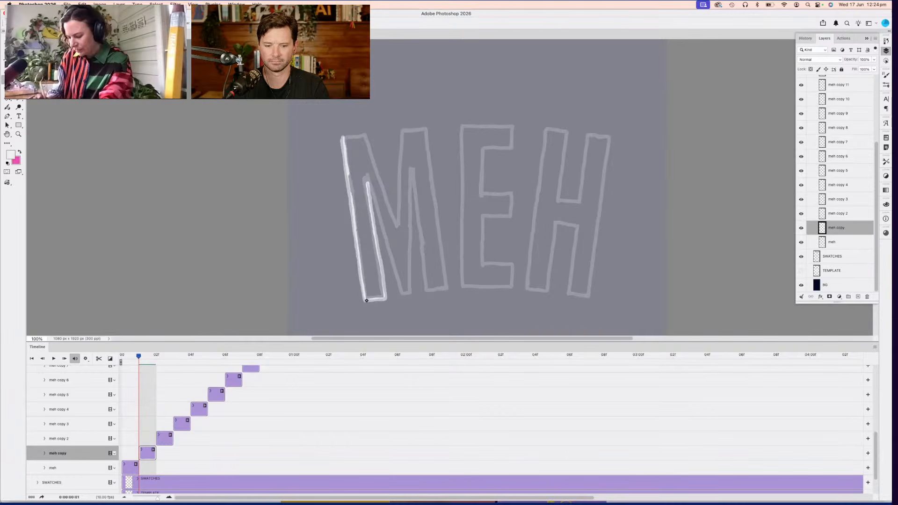
mouse_move(374, 208)
mouse_down()
mouse_move(400, 294)
mouse_move(411, 296)
mouse_move(412, 182)
mouse_move(438, 291)
mouse_up()
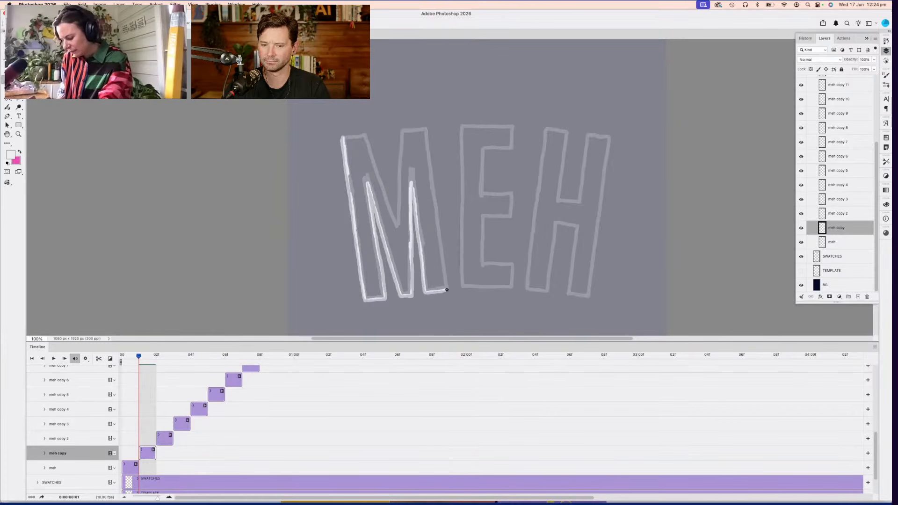
drag(427, 127, 435, 195)
drag(432, 162, 448, 290)
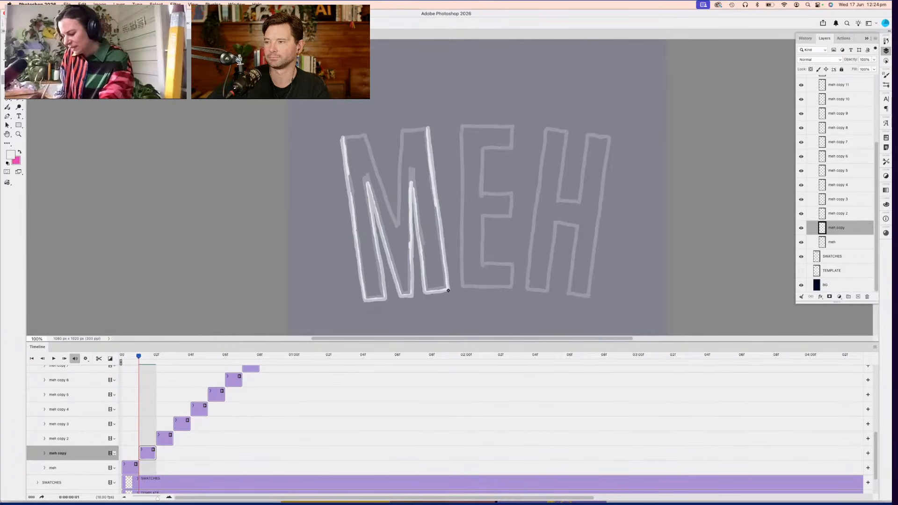
mouse_move(421, 127)
mouse_down()
mouse_move(428, 133)
mouse_move(400, 141)
mouse_move(397, 224)
mouse_up()
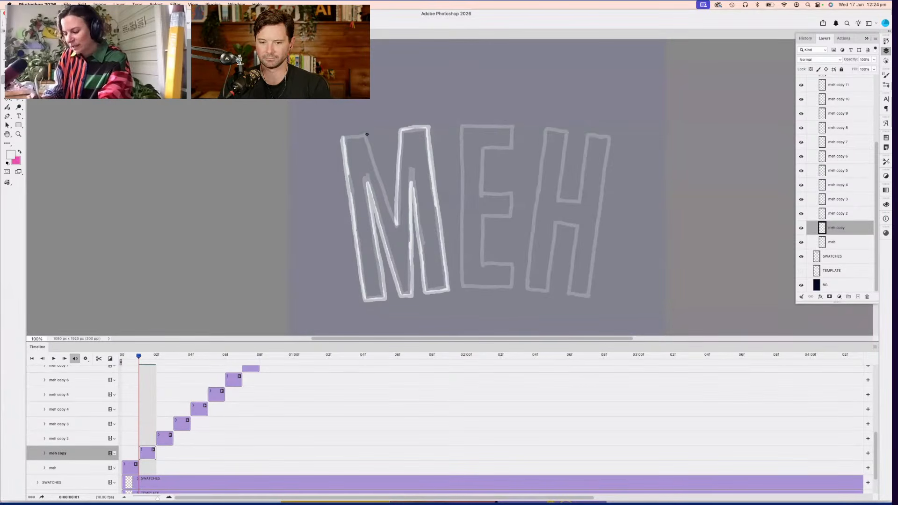
drag(366, 134, 397, 224)
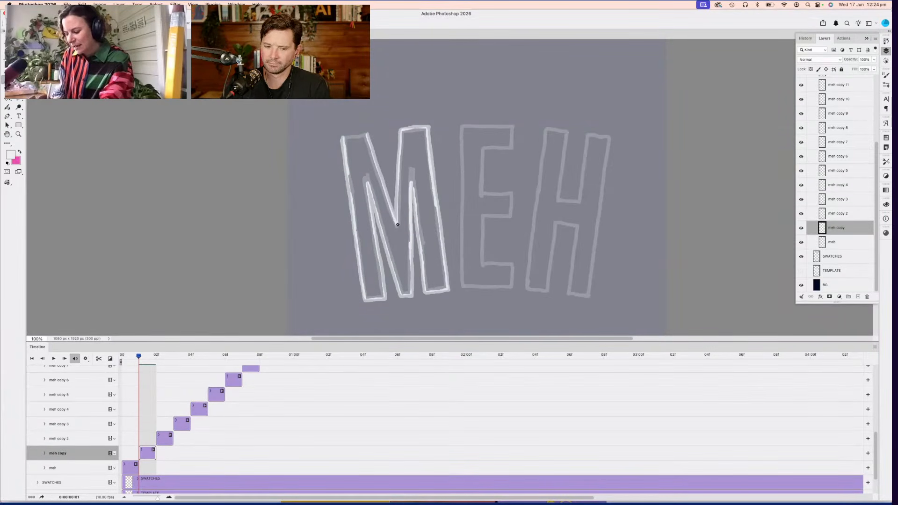
drag(349, 136, 365, 135)
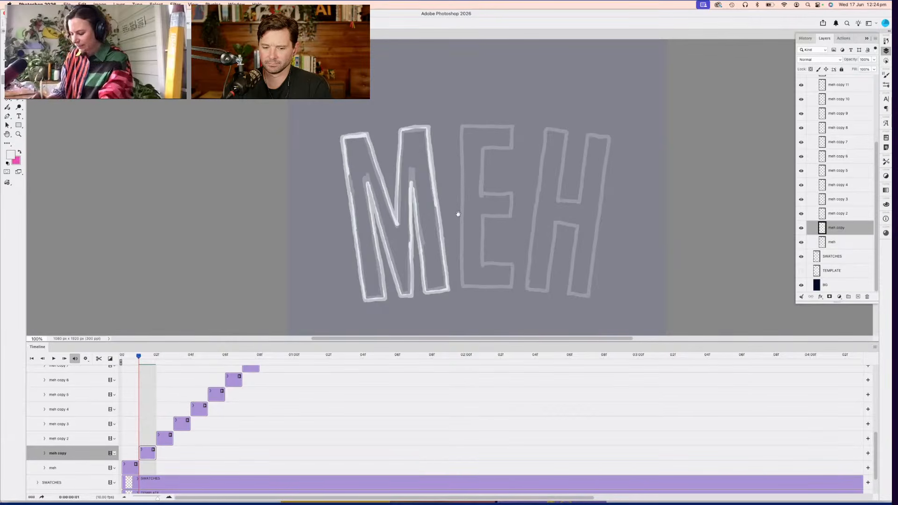
Trace the full outline of the onion-skinned E in white on the meh copy layer
drag(458, 214, 450, 219)
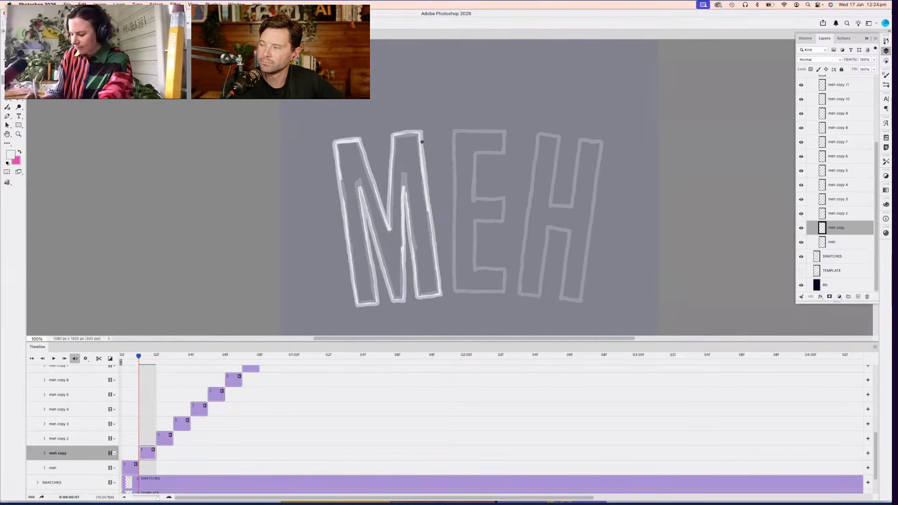
drag(451, 130, 453, 292)
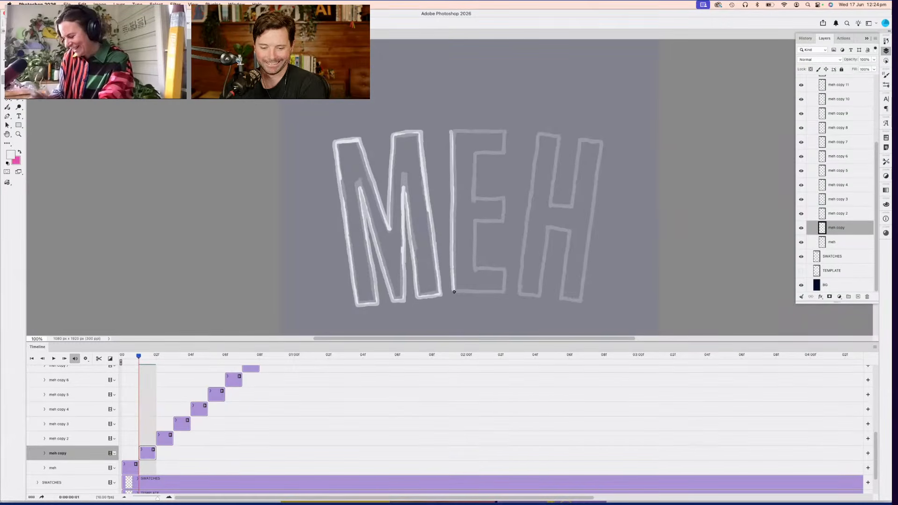
mouse_move(465, 127)
mouse_down()
mouse_move(505, 129)
mouse_move(504, 151)
mouse_move(508, 135)
mouse_move(504, 154)
mouse_move(477, 156)
mouse_move(505, 150)
mouse_move(477, 171)
mouse_move(476, 188)
mouse_move(477, 199)
mouse_move(505, 197)
mouse_move(504, 222)
mouse_move(476, 224)
mouse_move(476, 266)
mouse_move(507, 268)
mouse_move(505, 285)
mouse_move(455, 293)
mouse_move(505, 291)
mouse_move(461, 294)
mouse_up()
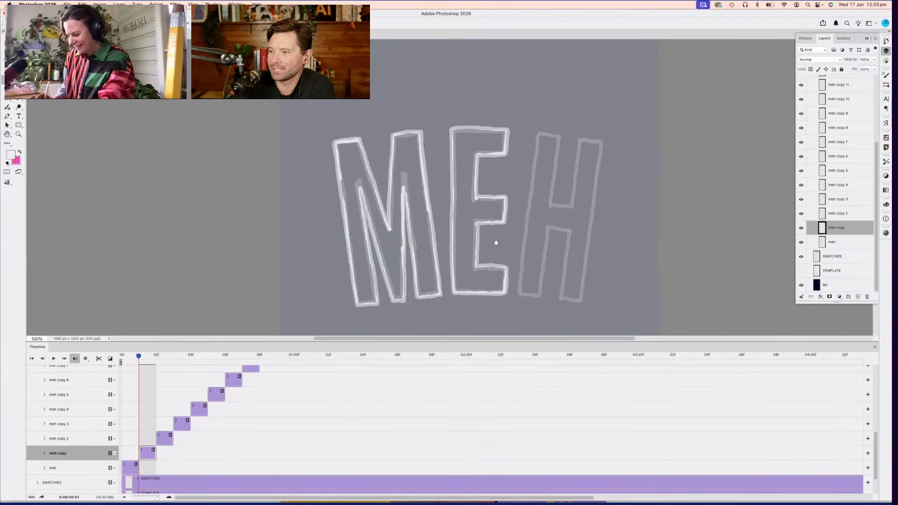
Trace the H's left outer edge and upper notch in white, undoing and redrawing the right leg's inner edge
scroll(496, 242, right, 2)
drag(493, 125, 473, 290)
mouse_move(494, 127)
mouse_down()
mouse_move(519, 133)
mouse_move(509, 202)
mouse_up()
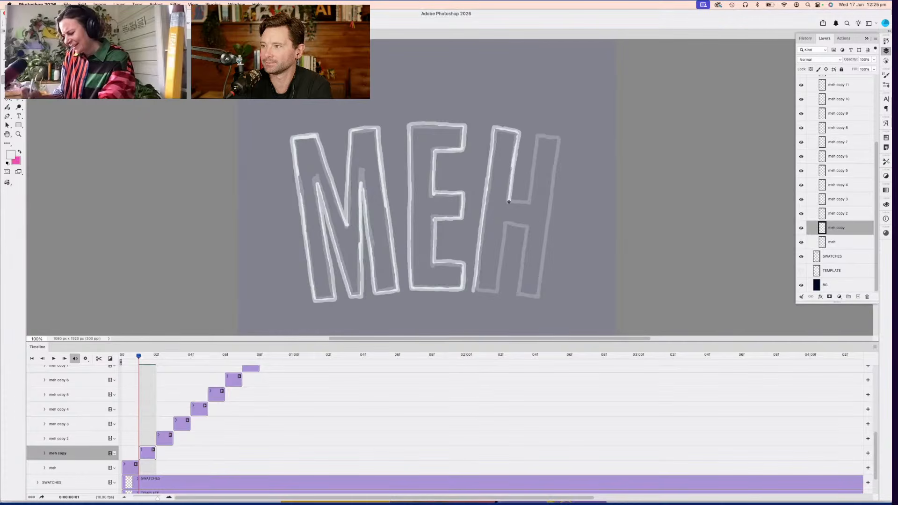
drag(535, 134, 525, 204)
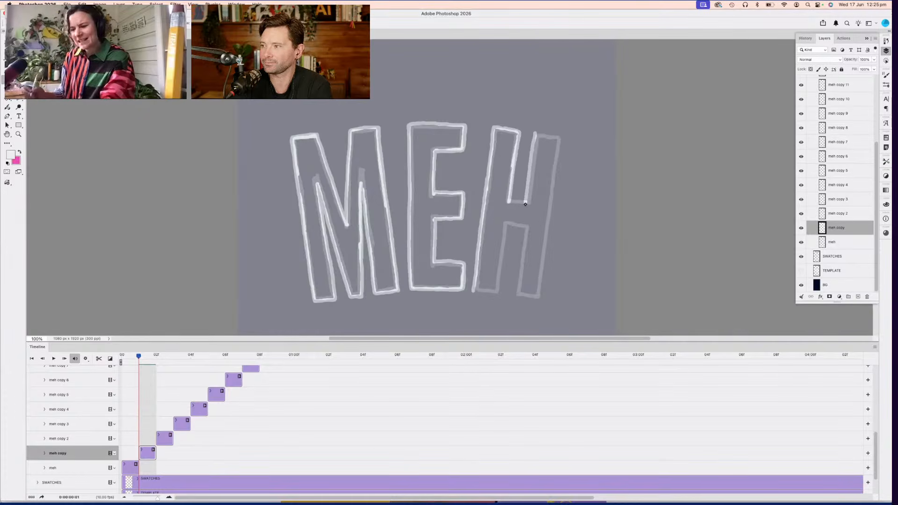
key(ctrl+z)
scroll(483, 197, right, 2)
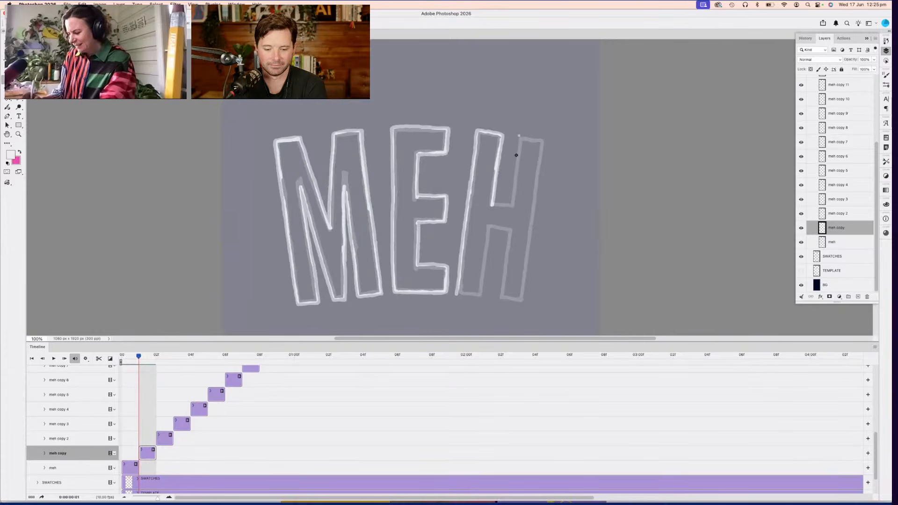
mouse_move(518, 136)
mouse_down()
mouse_move(509, 207)
mouse_move(495, 203)
mouse_up()
Complete the H outline with the right leg's top and outer edge, the lower notch and both feet
scroll(497, 192, right, 2)
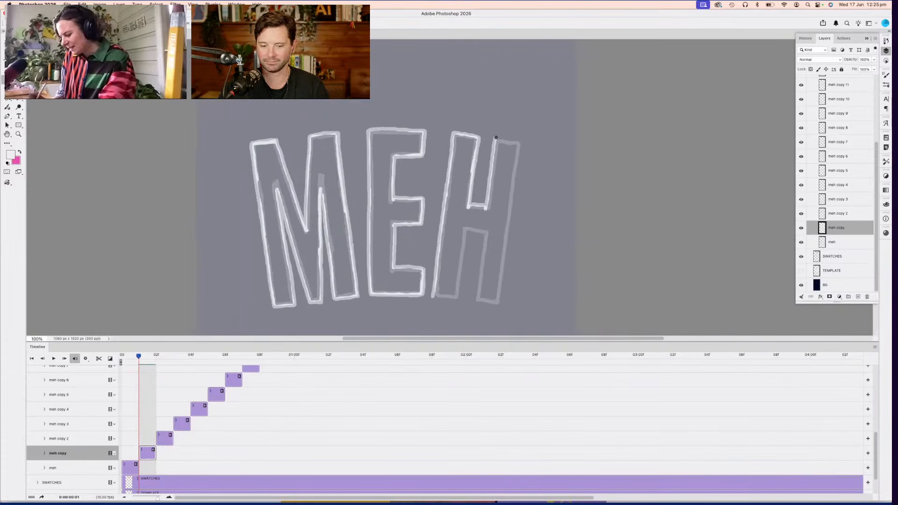
mouse_move(495, 137)
mouse_down()
mouse_move(520, 140)
mouse_move(514, 189)
mouse_up()
scroll(505, 194, down, 2)
scroll(505, 194, right, 2)
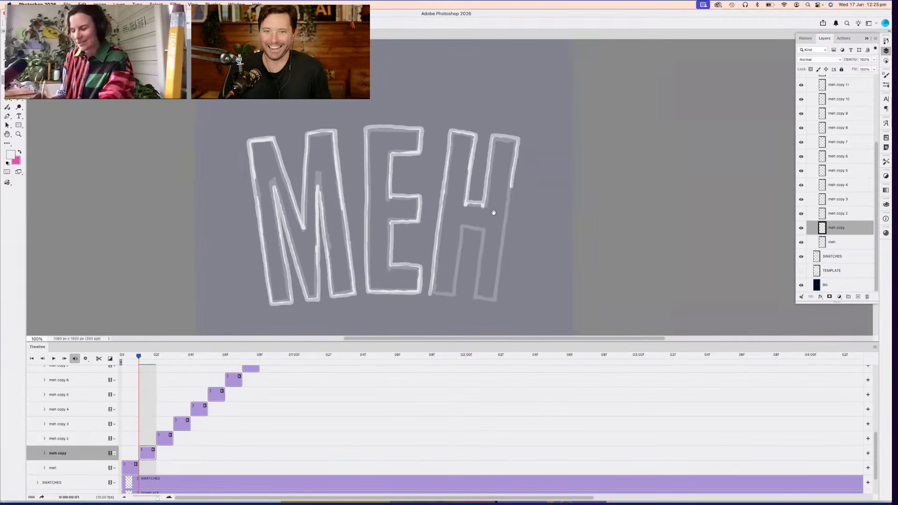
drag(499, 172, 483, 286)
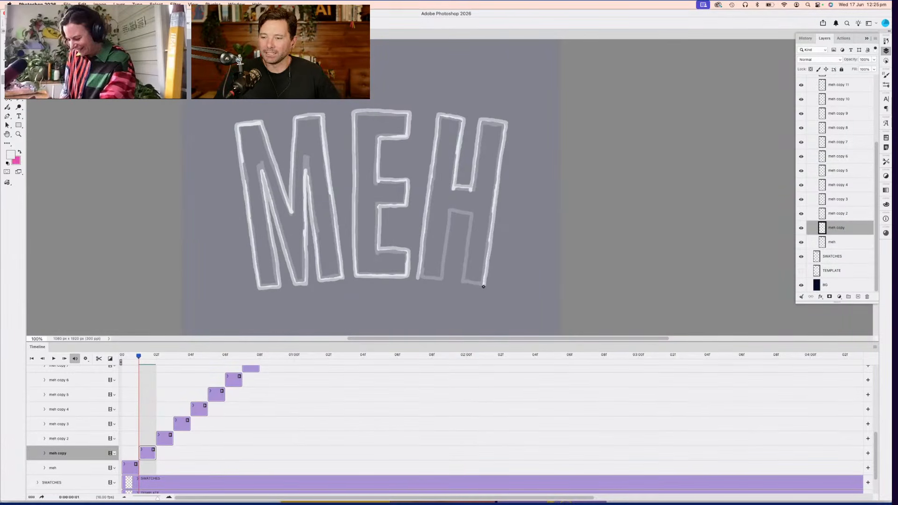
drag(419, 279, 445, 280)
drag(452, 210, 442, 282)
mouse_move(470, 213)
mouse_down()
mouse_move(460, 281)
mouse_move(482, 286)
mouse_up()
drag(452, 212, 470, 215)
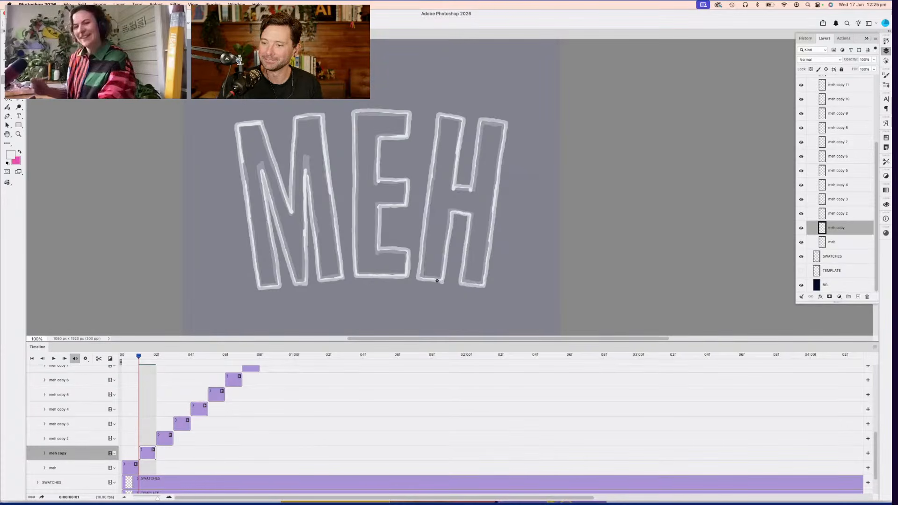
Move the playhead to the third frame and select the meh copy 2 layer's clip for drawing
click(157, 423)
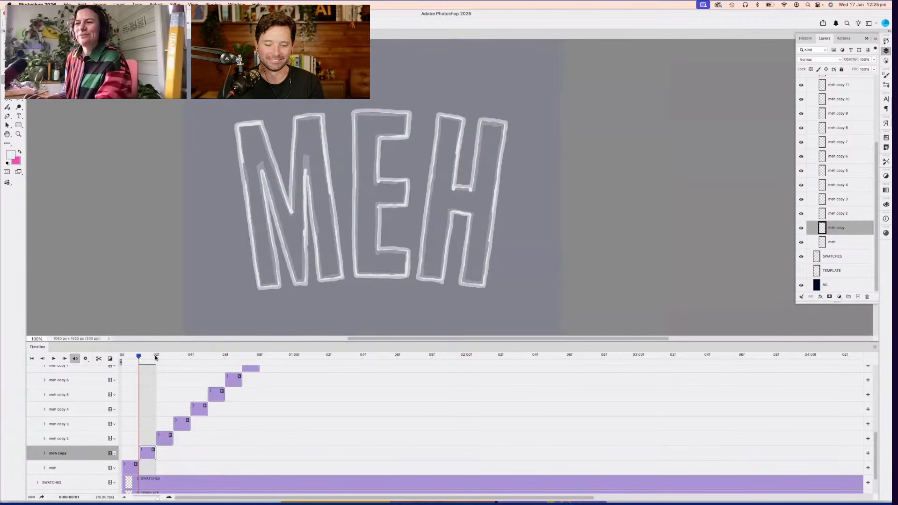
click(163, 440)
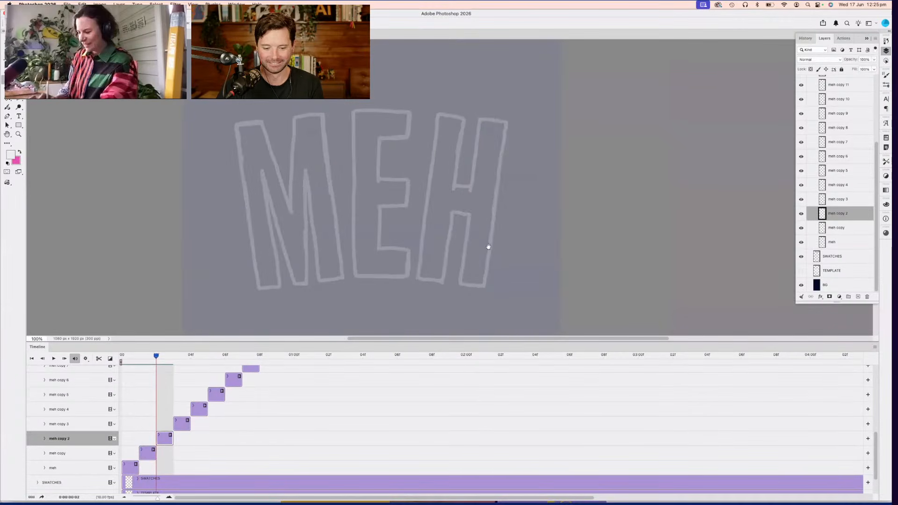
scroll(488, 247, left, 5)
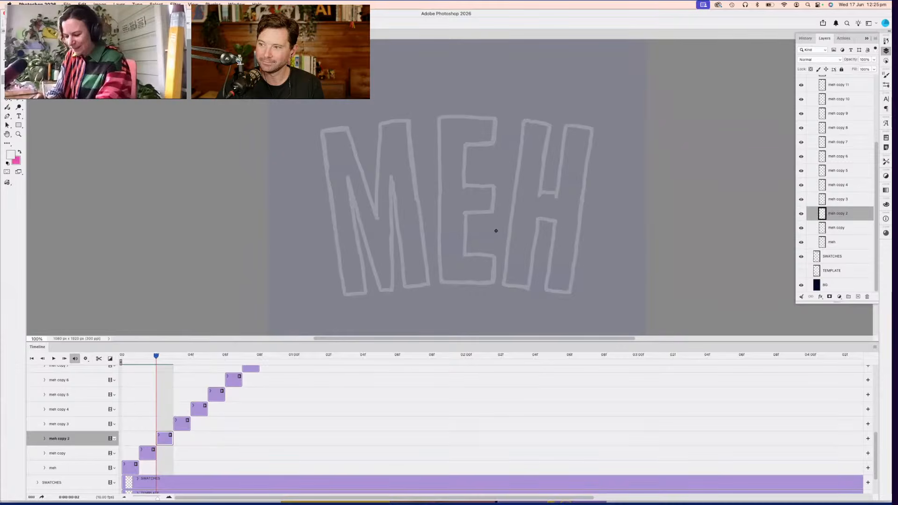
Trace the M's left outer edge, top notch and right outer edge in white on meh copy 2, redoing the first stroke
drag(318, 130, 343, 297)
key(cmd+z)
mouse_move(319, 129)
mouse_down()
mouse_move(348, 125)
mouse_move(375, 199)
mouse_up()
drag(379, 121, 374, 197)
mouse_move(380, 120)
mouse_down()
mouse_move(410, 117)
mouse_move(413, 128)
mouse_move(431, 286)
mouse_up()
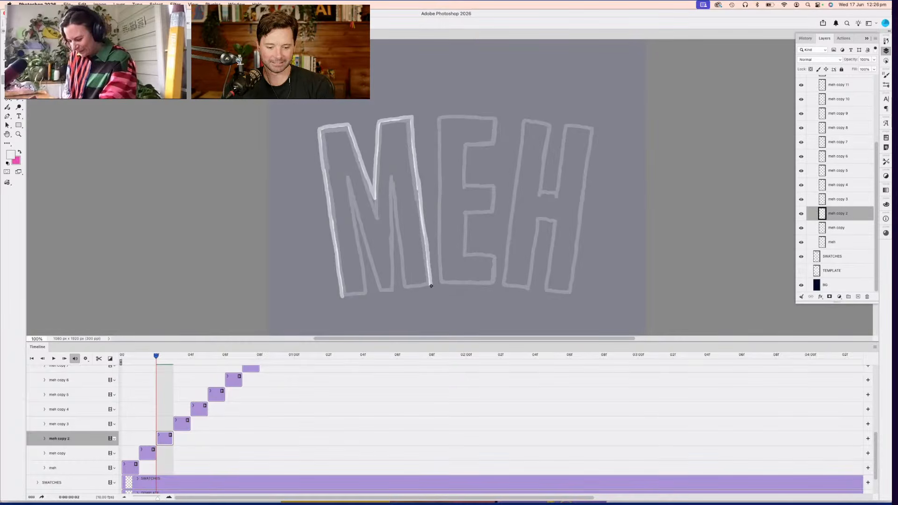
Complete the M outline on meh copy 2 with the feet and the two lower inner notches
drag(343, 297, 367, 295)
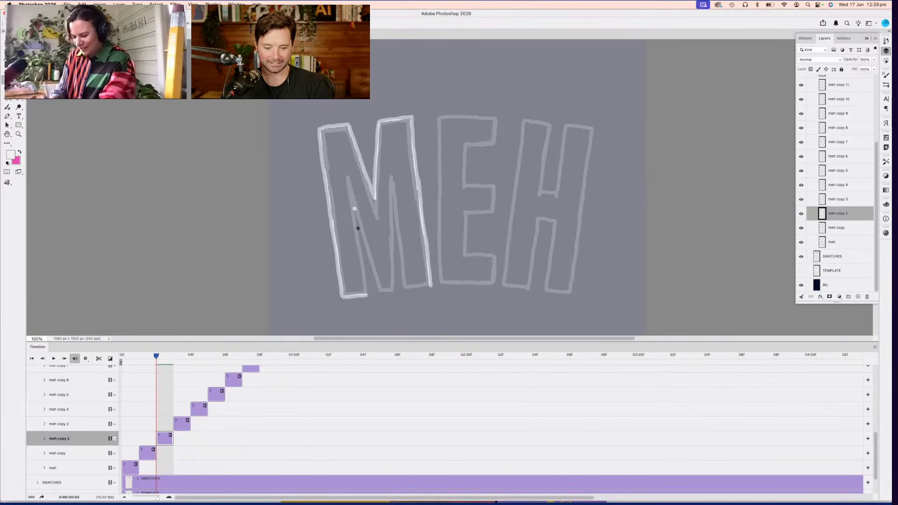
drag(358, 228, 368, 294)
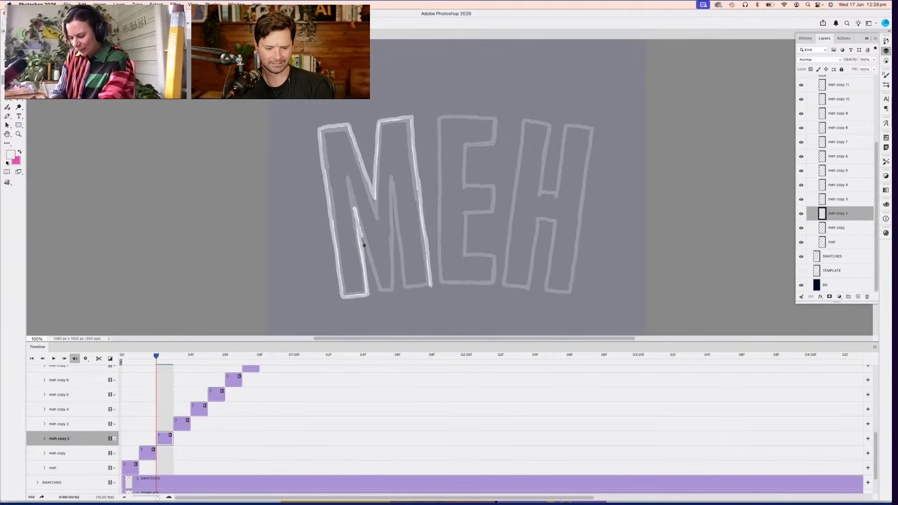
drag(364, 245, 379, 291)
drag(391, 203, 395, 288)
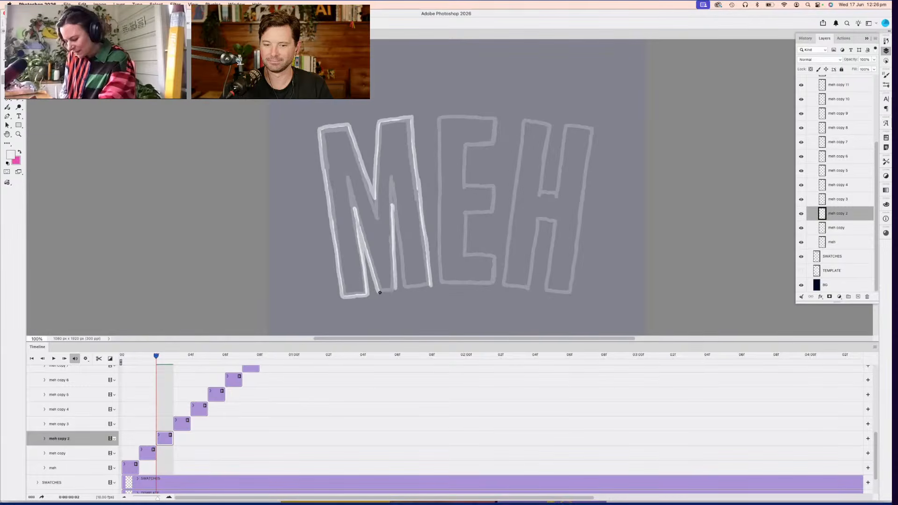
mouse_move(395, 226)
mouse_down()
mouse_move(401, 287)
mouse_move(430, 286)
mouse_up()
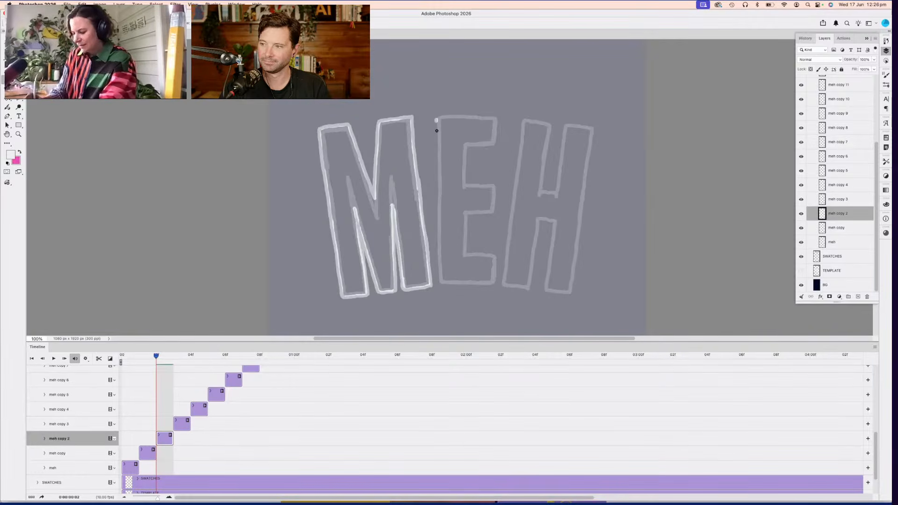
Trace the full outline of the onion-skinned E in white on the meh copy 2 layer
drag(436, 131, 438, 267)
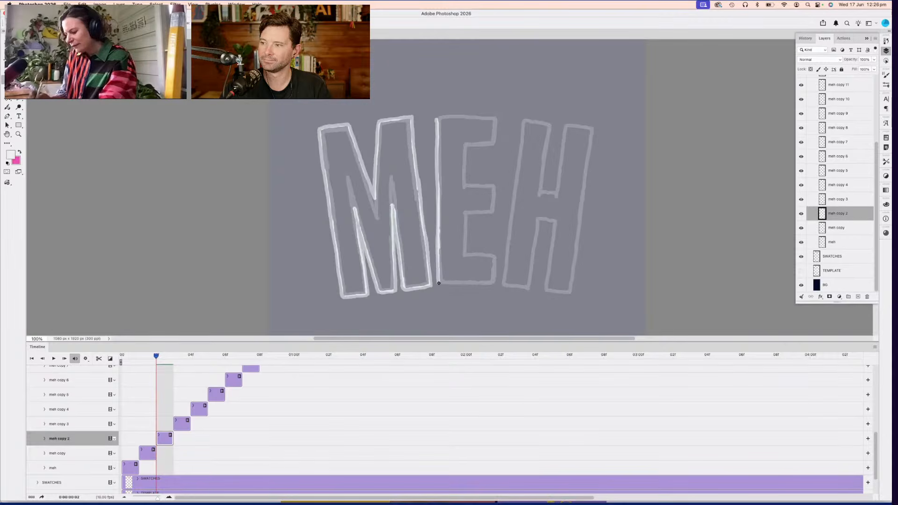
mouse_move(440, 115)
mouse_down()
mouse_move(497, 120)
mouse_move(495, 147)
mouse_move(467, 149)
mouse_move(467, 166)
mouse_move(467, 185)
mouse_move(495, 184)
mouse_move(494, 215)
mouse_move(468, 216)
mouse_move(467, 245)
mouse_move(468, 253)
mouse_move(496, 254)
mouse_move(494, 285)
mouse_up()
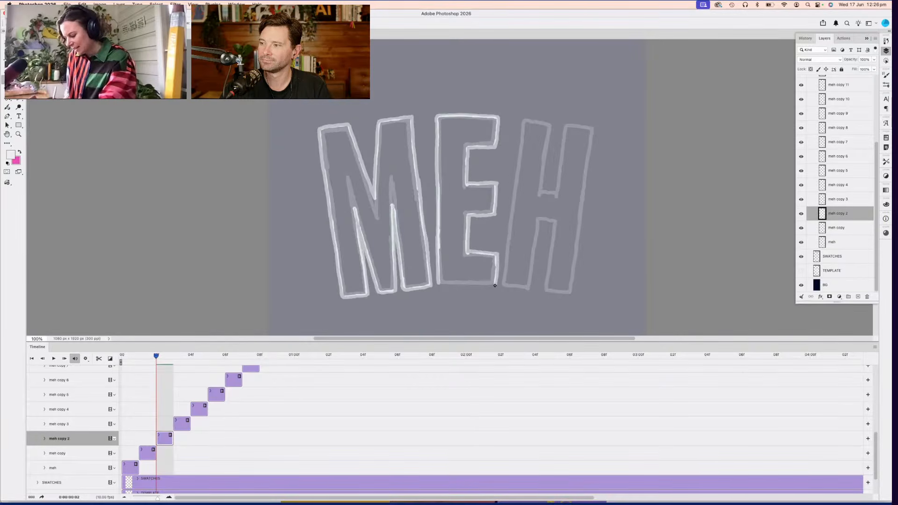
drag(439, 284, 493, 286)
Trace the H's left outer edge, both leg tops and the upper notch in white on meh copy 2
drag(495, 246, 474, 251)
drag(500, 137, 479, 295)
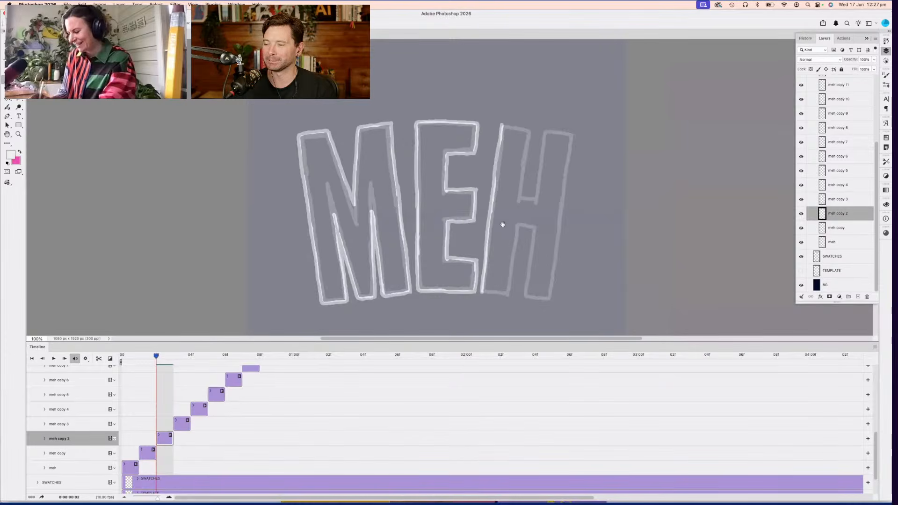
scroll(497, 236, up, 2)
mouse_move(499, 146)
mouse_down()
mouse_move(520, 151)
mouse_move(512, 218)
mouse_move(524, 217)
mouse_up()
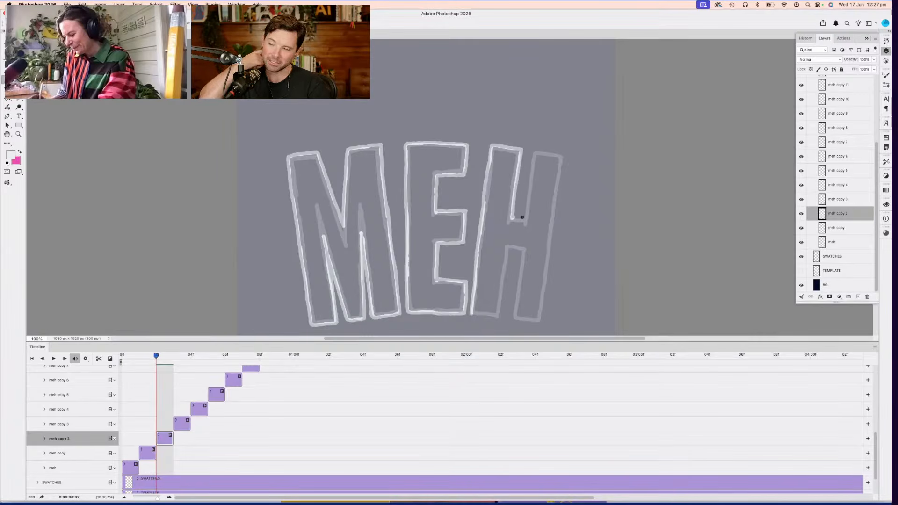
drag(533, 149, 523, 218)
drag(532, 149, 563, 155)
Complete the H outline on meh copy 2 with the right outer edge, both feet and the lower notch
scroll(488, 190, right, 5)
mouse_move(501, 145)
mouse_down()
mouse_move(486, 276)
mouse_move(501, 244)
mouse_up()
scroll(506, 224, down, 3)
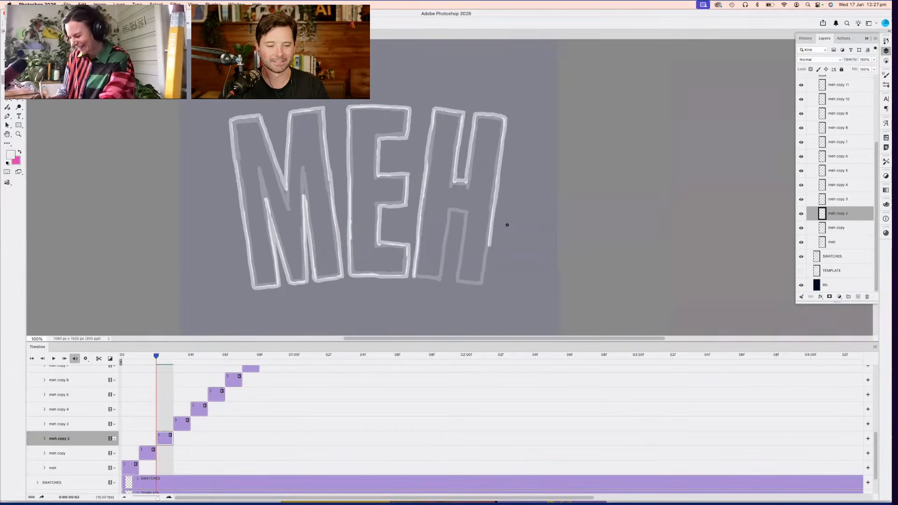
drag(487, 266, 483, 284)
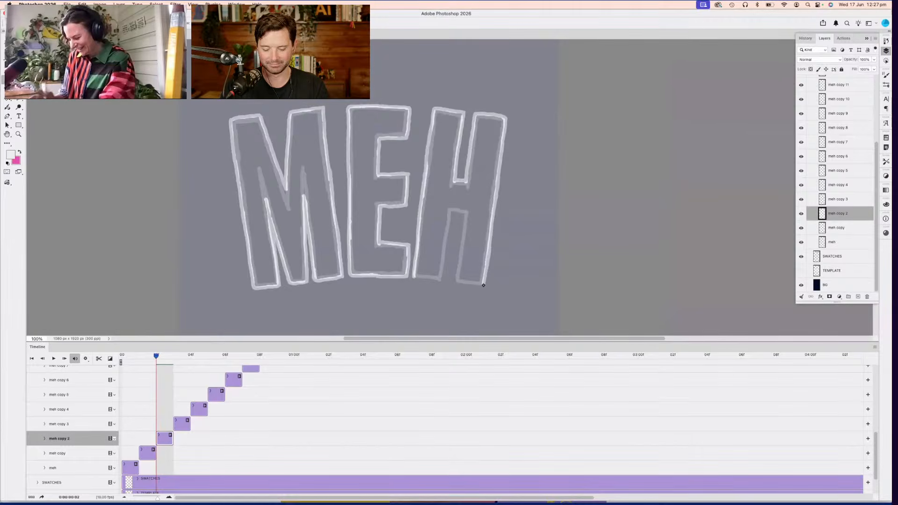
drag(414, 276, 439, 281)
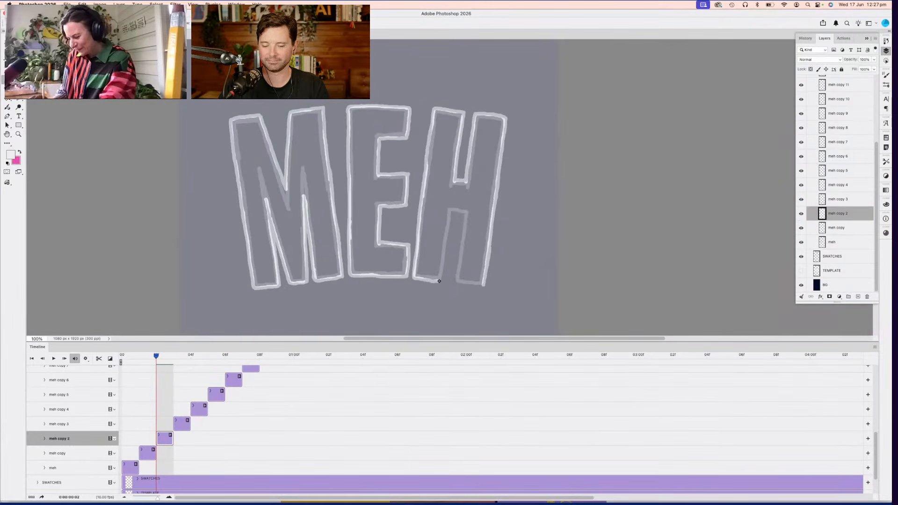
drag(451, 224, 441, 282)
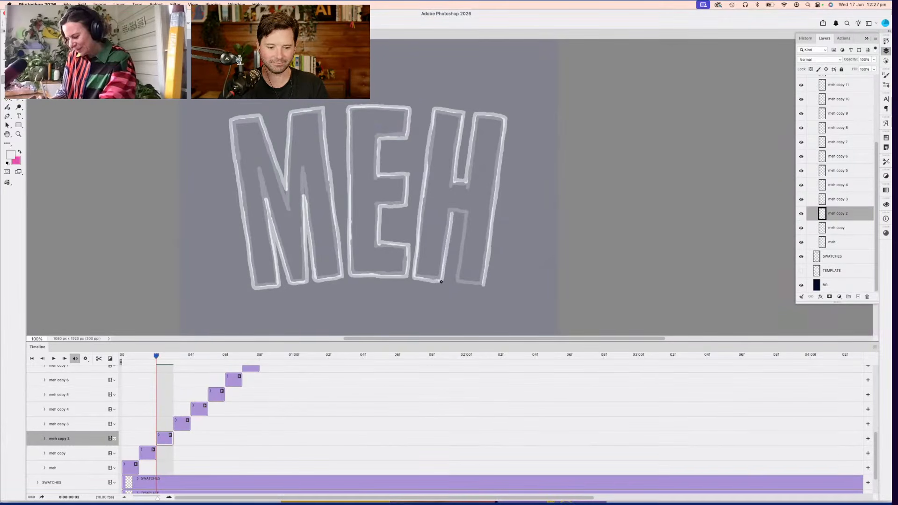
mouse_move(453, 212)
mouse_down()
mouse_move(465, 216)
mouse_move(454, 281)
mouse_move(482, 285)
mouse_up()
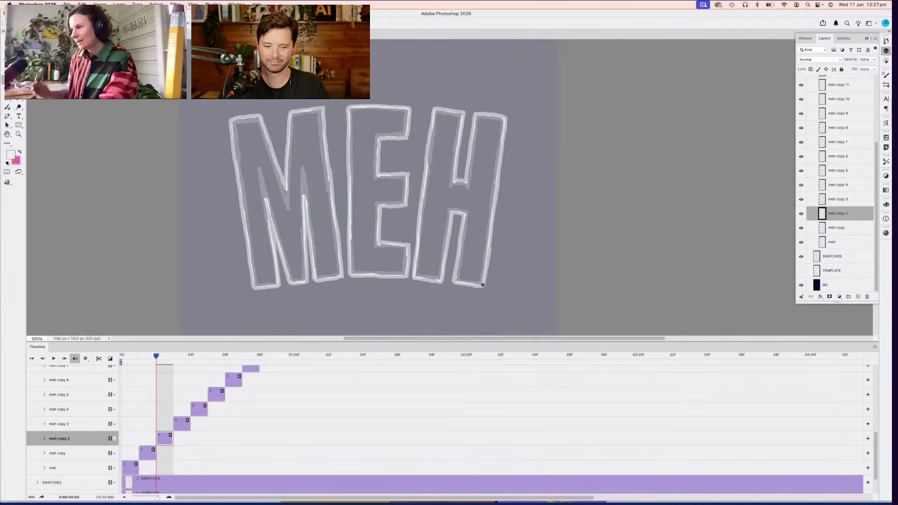
Move the playhead to the fourth frame and select the meh copy 3 layer's clip for drawing
click(174, 356)
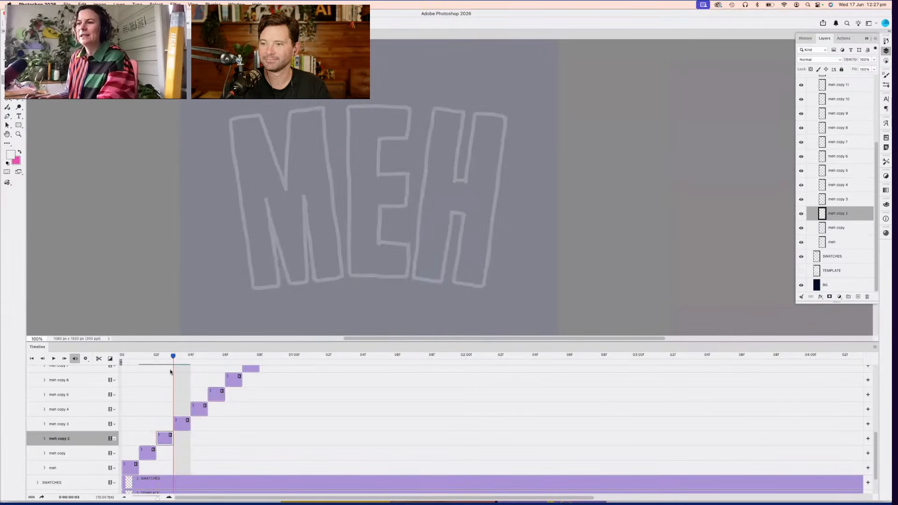
click(180, 426)
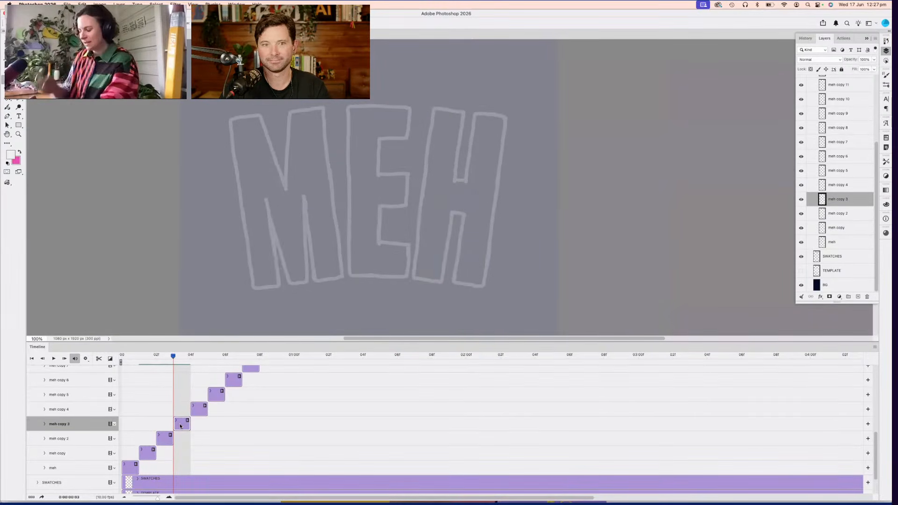
scroll(498, 236, left, 5)
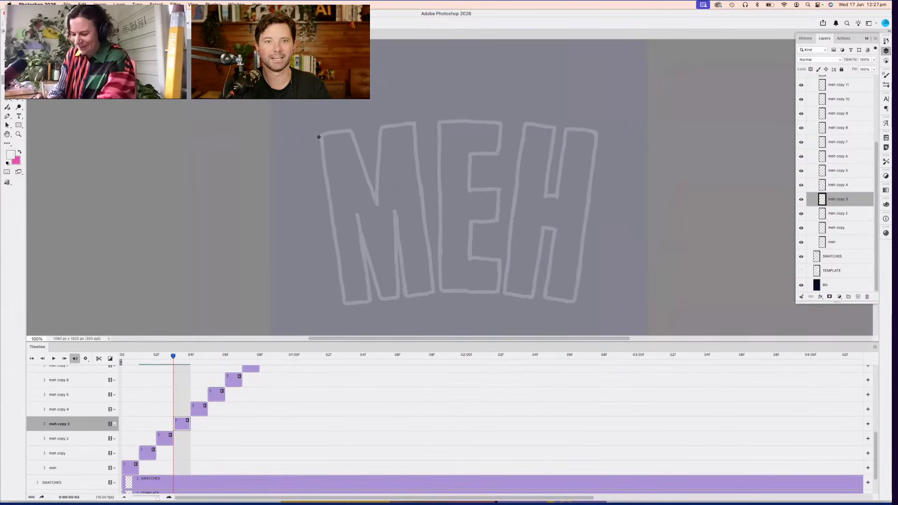
Trace the M's left outer edge and top notch on meh copy 3, undoing and redrawing its right outer edge
drag(318, 133, 343, 304)
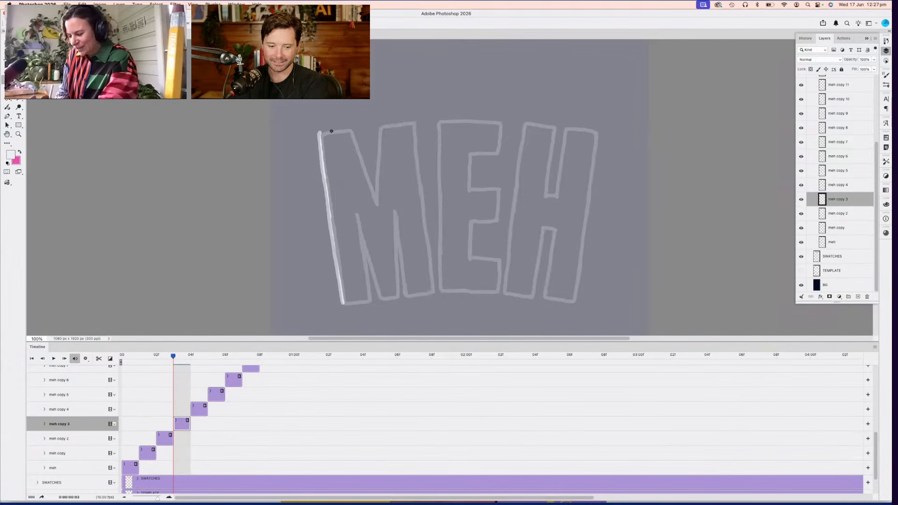
mouse_move(319, 132)
mouse_down()
mouse_move(350, 127)
mouse_move(374, 193)
mouse_up()
drag(378, 123, 375, 192)
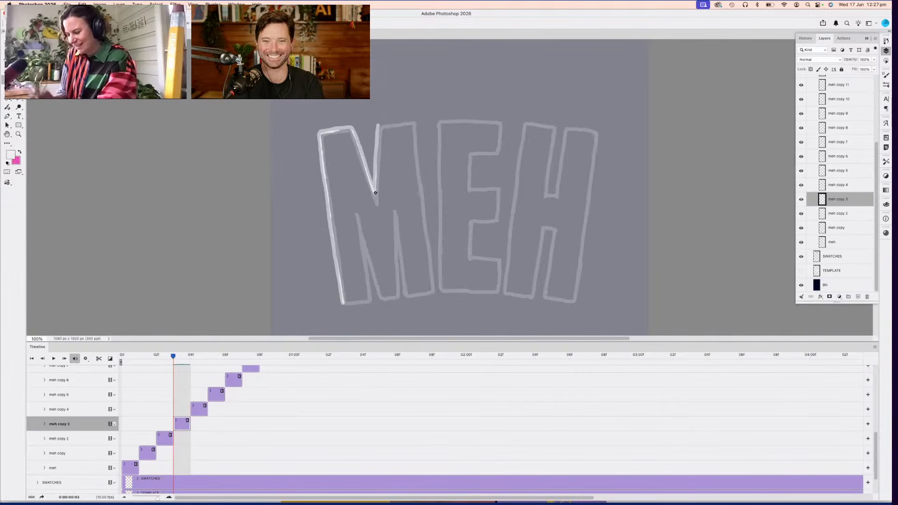
drag(378, 123, 393, 123)
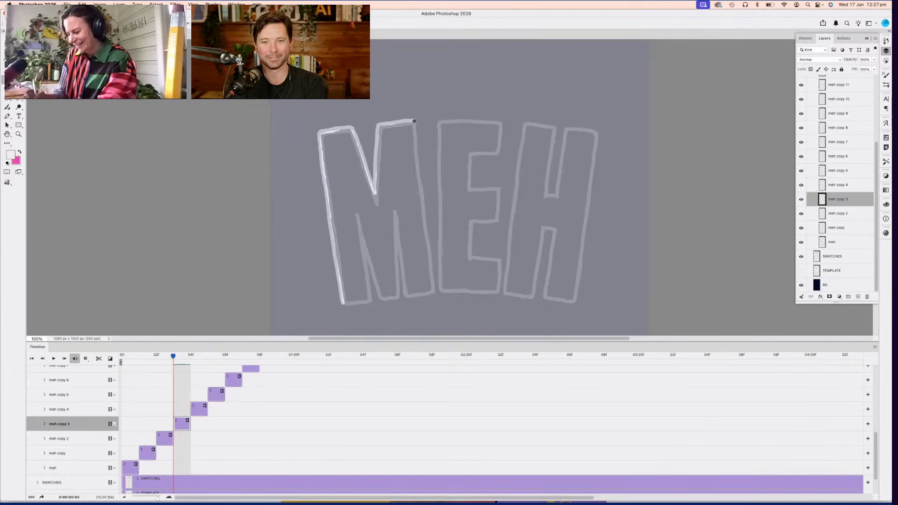
drag(414, 120, 421, 180)
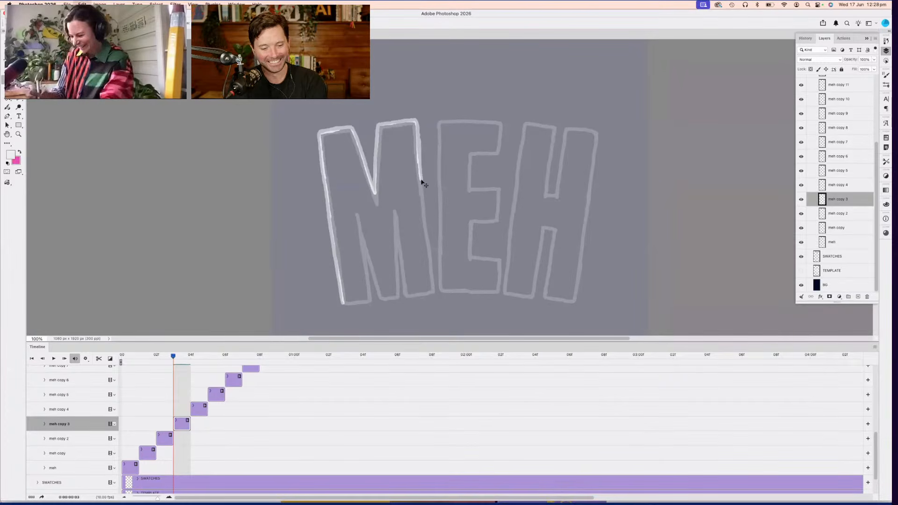
key(super+z)
mouse_move(415, 136)
mouse_down()
mouse_move(435, 293)
mouse_move(411, 297)
mouse_up()
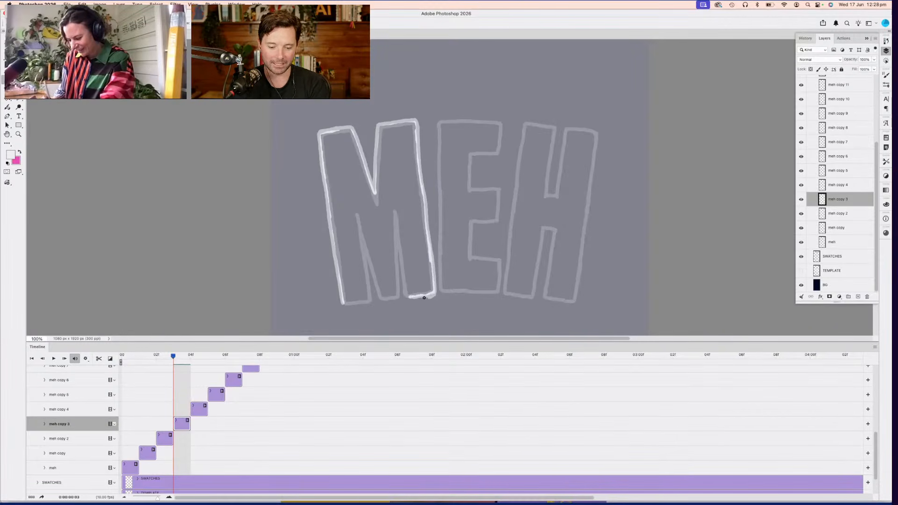
Finish the M on meh copy 3 with its feet and two lower notches drawn shorter than the onion skin
drag(429, 295, 408, 299)
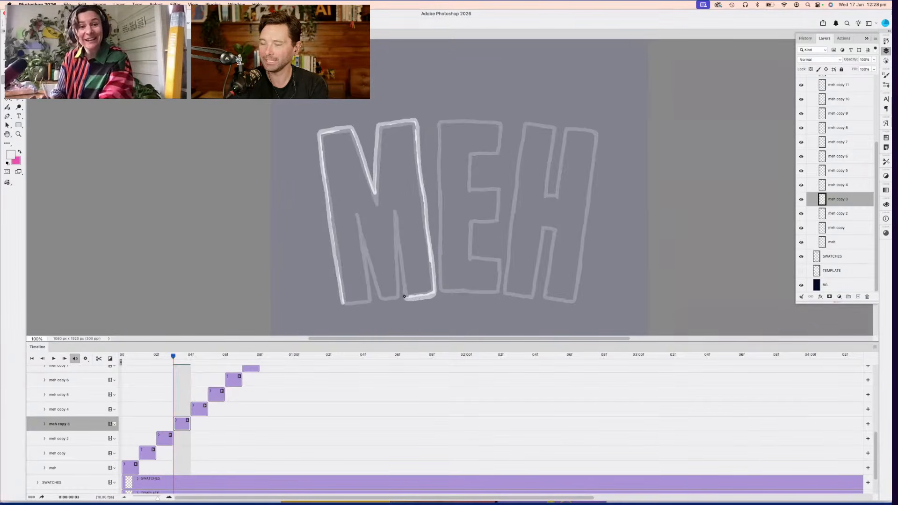
mouse_move(397, 250)
mouse_down()
mouse_move(403, 296)
mouse_move(378, 292)
mouse_up()
mouse_move(368, 260)
mouse_down()
mouse_move(378, 301)
mouse_move(392, 301)
mouse_move(369, 281)
mouse_move(358, 305)
mouse_up()
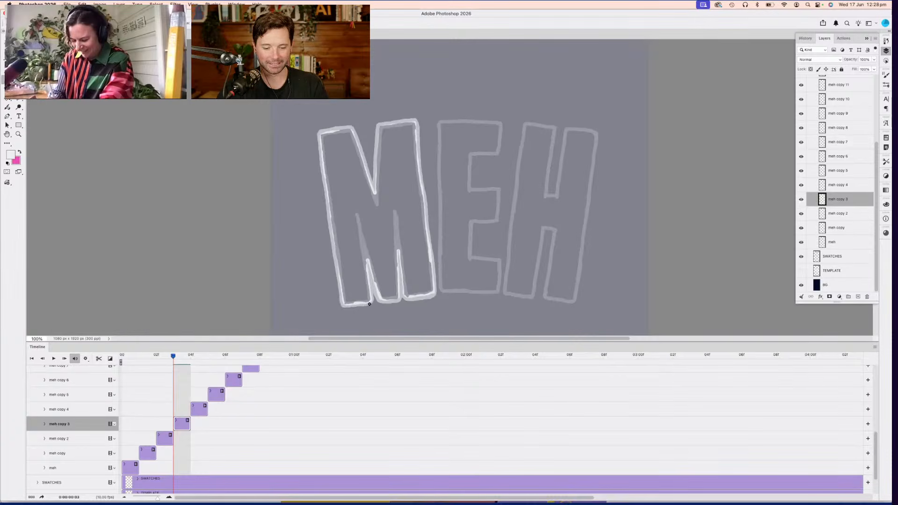
Trace the full outline of the onion-skinned E in white on the meh copy 3 layer
scroll(398, 262, right, 2)
scroll(397, 262, up, 1)
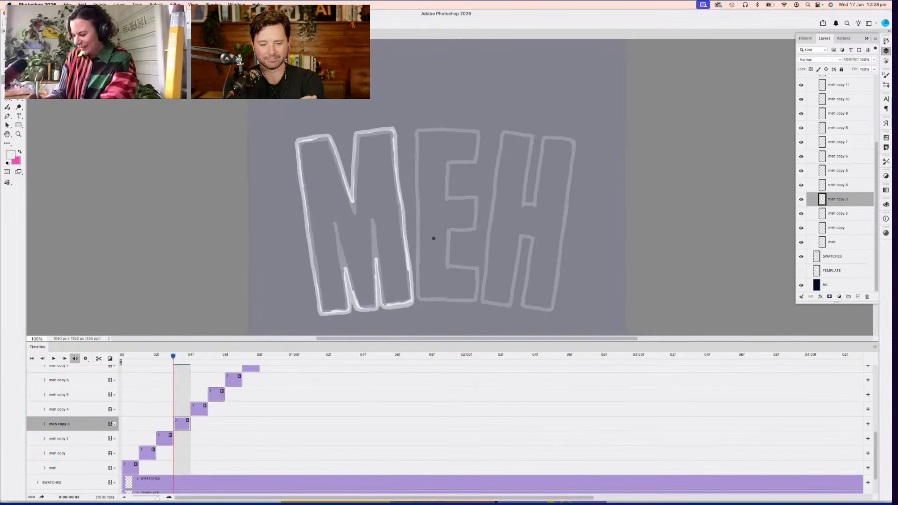
drag(416, 129, 416, 190)
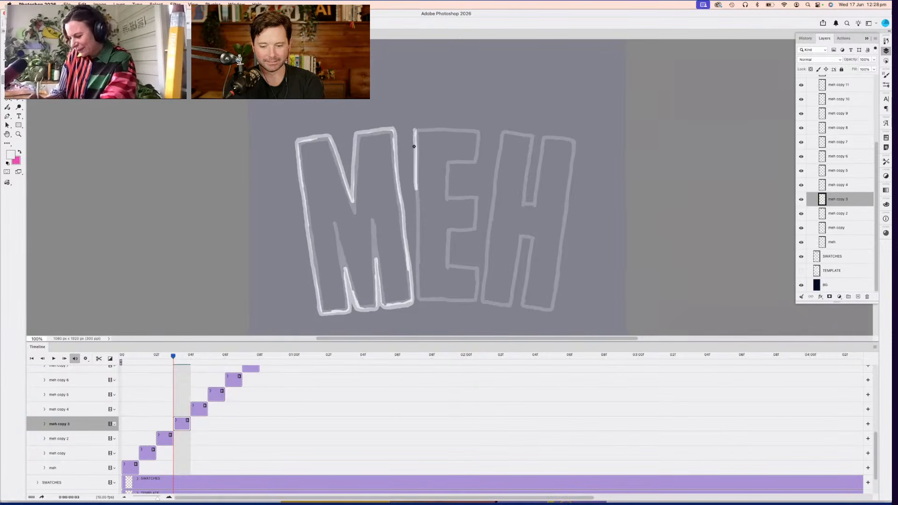
drag(414, 147, 416, 296)
mouse_move(417, 127)
mouse_down()
mouse_move(480, 131)
mouse_move(478, 160)
mouse_move(448, 175)
mouse_move(449, 195)
mouse_move(475, 194)
mouse_move(478, 204)
mouse_move(476, 230)
mouse_move(451, 233)
mouse_move(450, 257)
mouse_move(479, 274)
mouse_move(477, 268)
mouse_move(478, 296)
mouse_move(478, 267)
mouse_move(478, 296)
mouse_move(420, 302)
mouse_move(477, 302)
mouse_up()
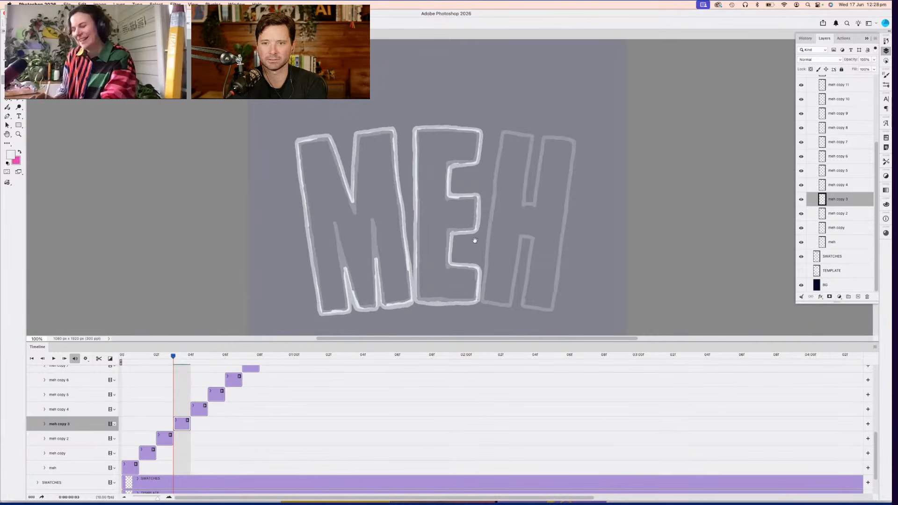
Trace the H's left outer edge, both feet and the lower notch in white on meh copy 3
scroll(473, 241, right, 2)
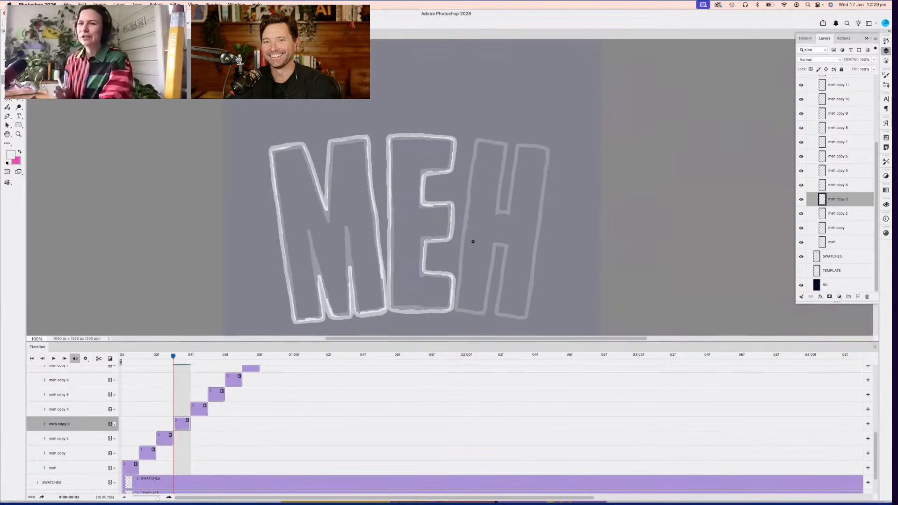
scroll(473, 241, right, 1)
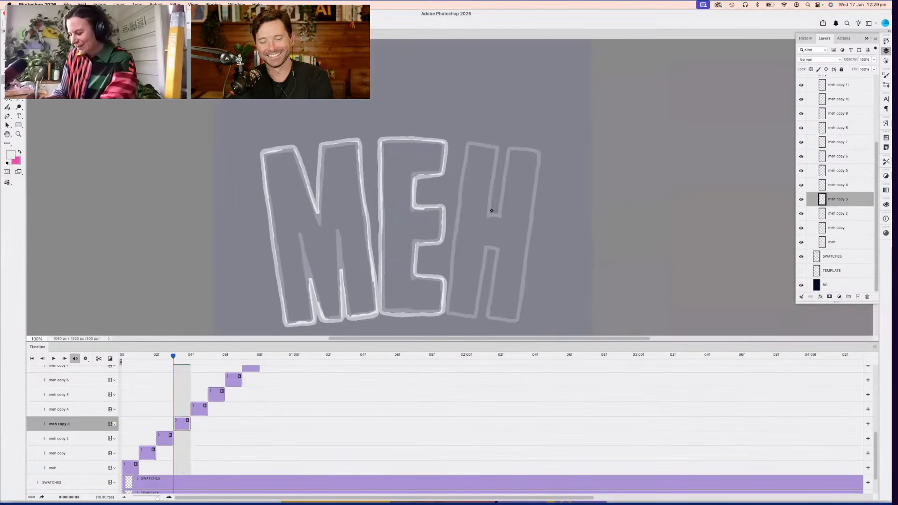
drag(465, 141, 444, 312)
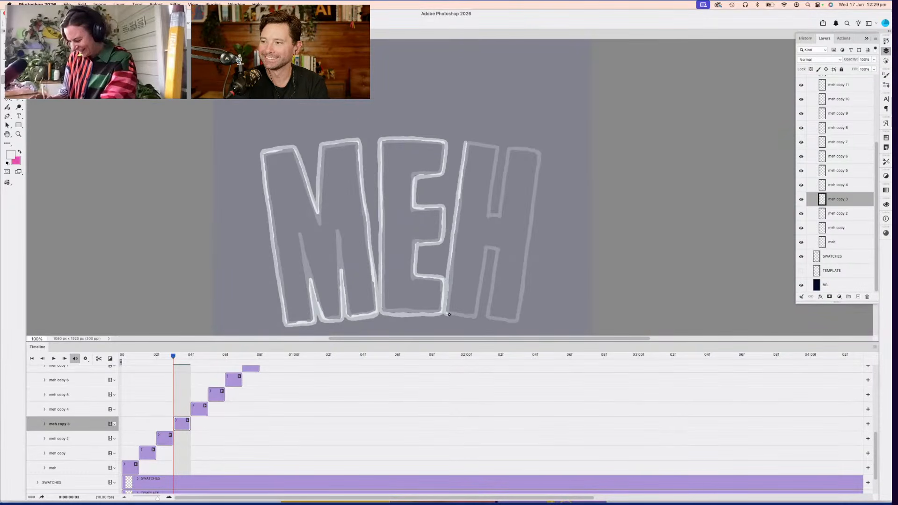
mouse_move(486, 265)
mouse_down()
mouse_move(477, 315)
mouse_move(468, 318)
mouse_up()
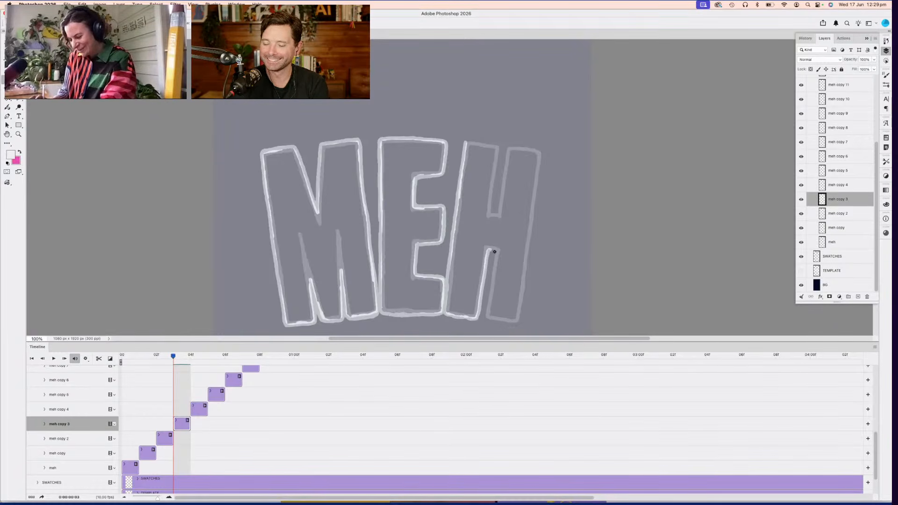
drag(494, 251, 488, 293)
mouse_move(494, 252)
mouse_down()
mouse_move(485, 318)
mouse_move(486, 246)
mouse_move(461, 298)
mouse_move(490, 301)
mouse_up()
scroll(487, 245, down, 2)
scroll(486, 246, right, 2)
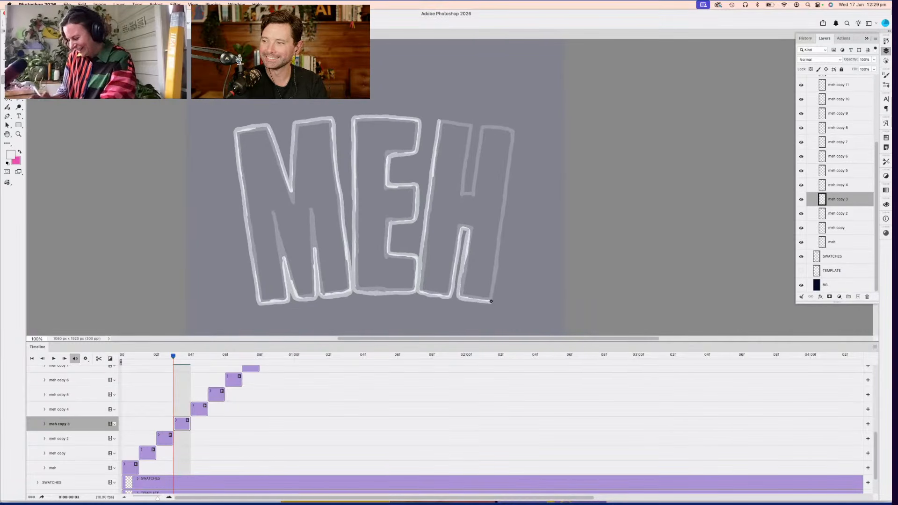
Complete the H outline on meh copy 3 with the right outer edge, both leg tops and the upper notch
drag(513, 149, 491, 303)
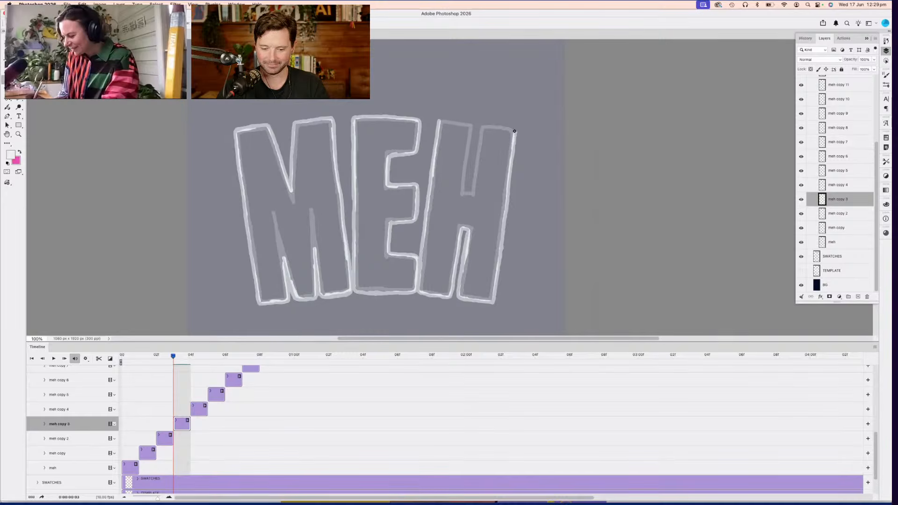
mouse_move(497, 127)
mouse_down()
mouse_move(514, 131)
mouse_move(461, 121)
mouse_move(472, 130)
mouse_move(466, 193)
mouse_move(472, 178)
mouse_up()
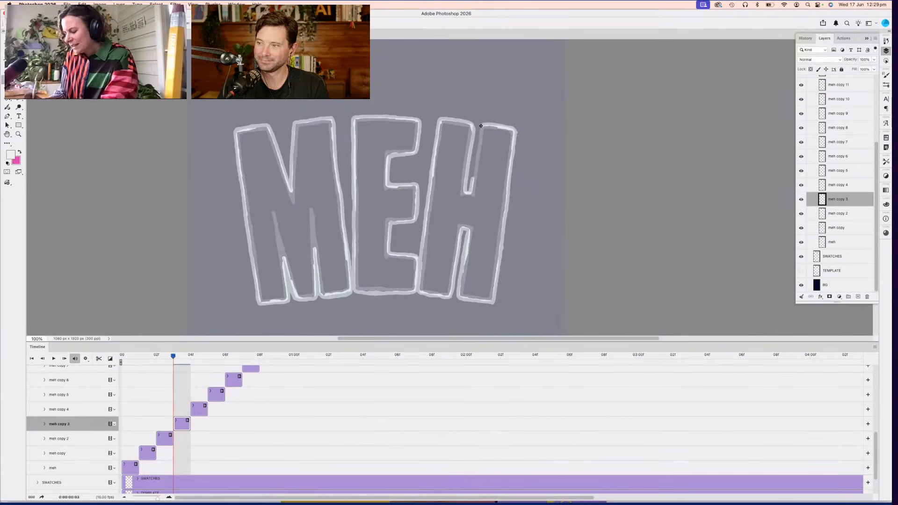
drag(480, 125, 472, 182)
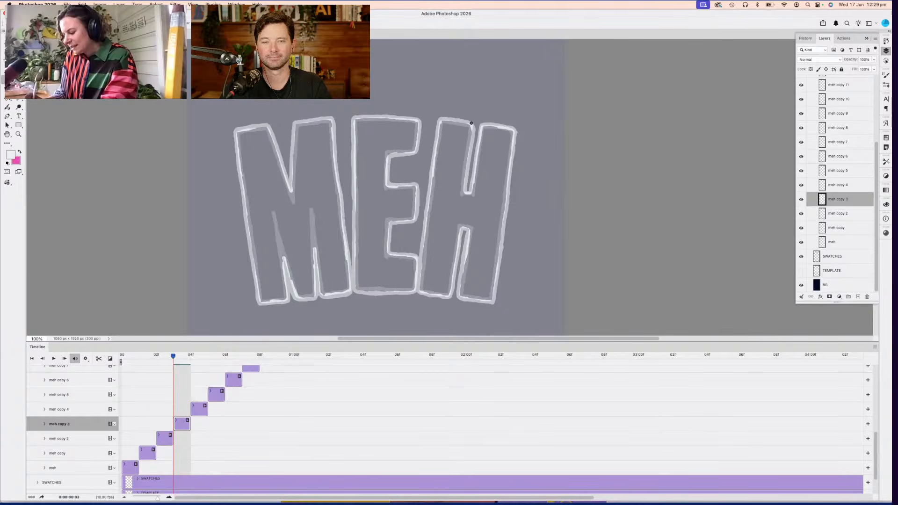
Finish the right end of the H's left leg top on meh copy 3 and turn off onion skins
drag(471, 123, 475, 131)
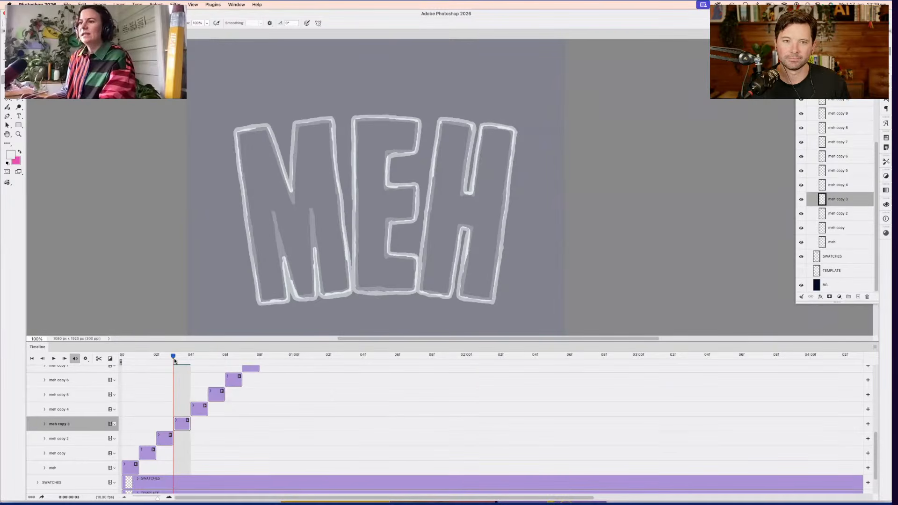
click(874, 347)
click(823, 444)
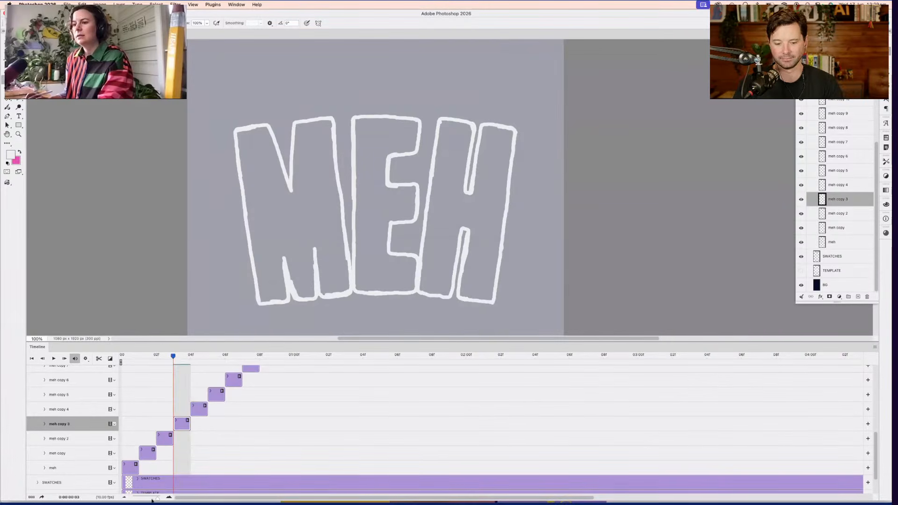
Shorten the timeline's work area to end at 06f and play the drawn frames from the start
drag(152, 499, 146, 499)
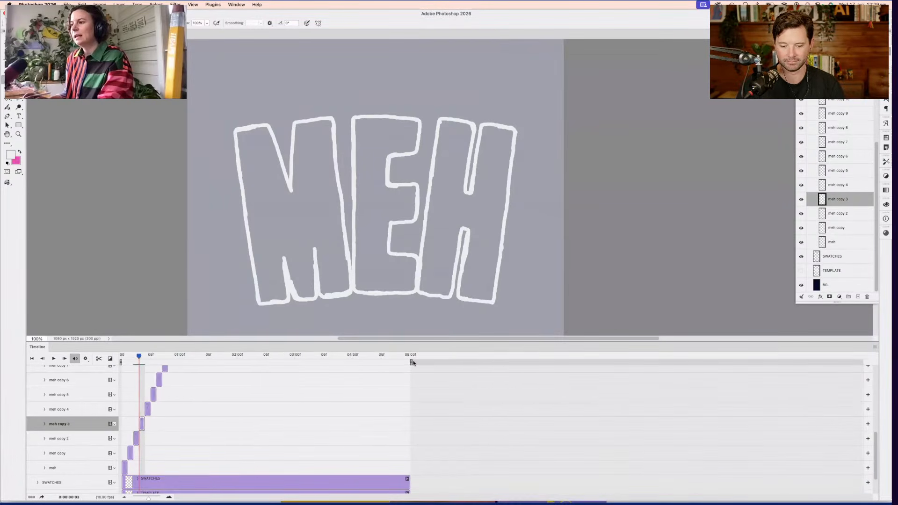
drag(412, 362, 186, 366)
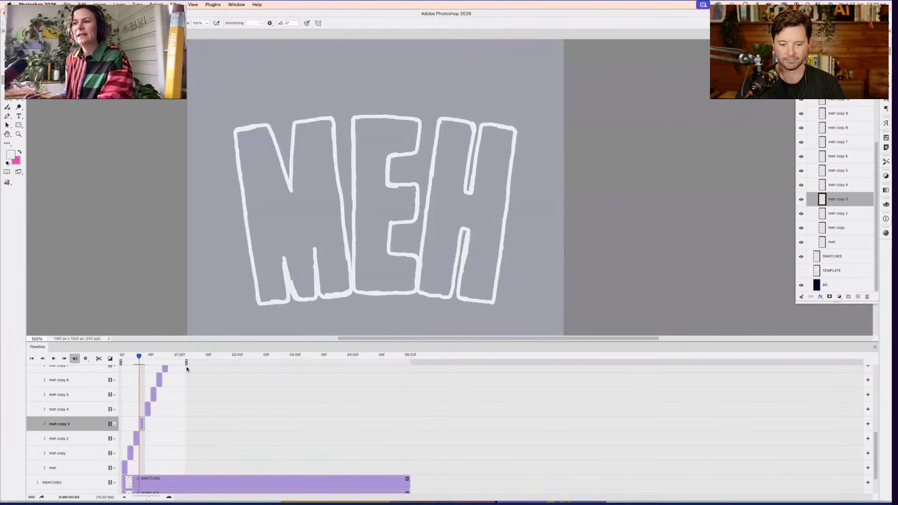
drag(146, 499, 155, 498)
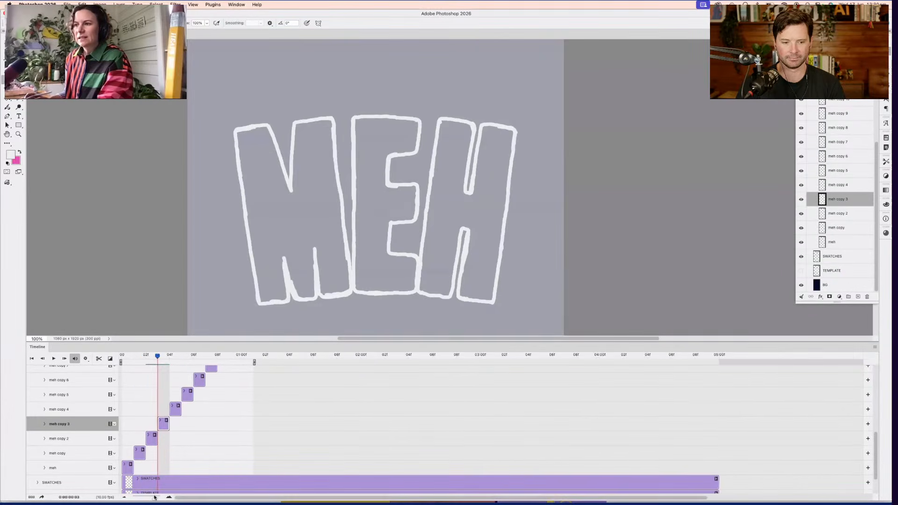
click(121, 356)
key(space)
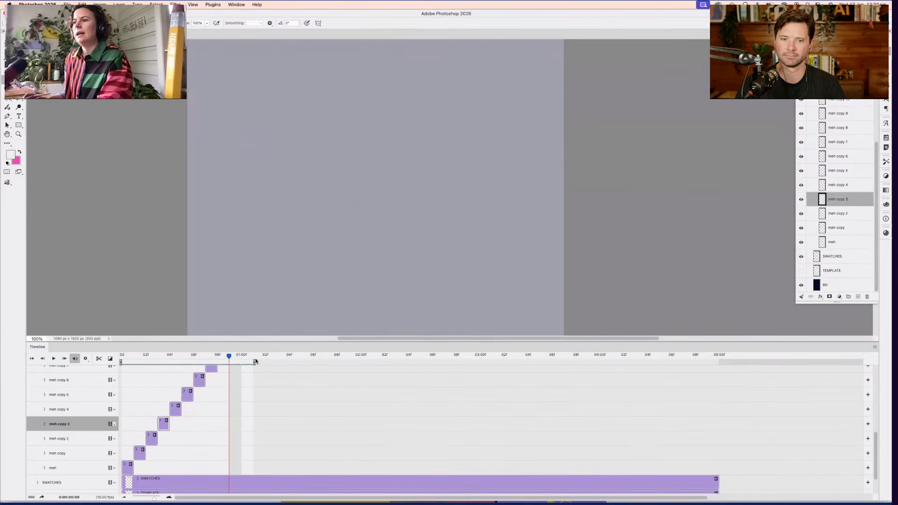
drag(211, 363, 194, 362)
key(space)
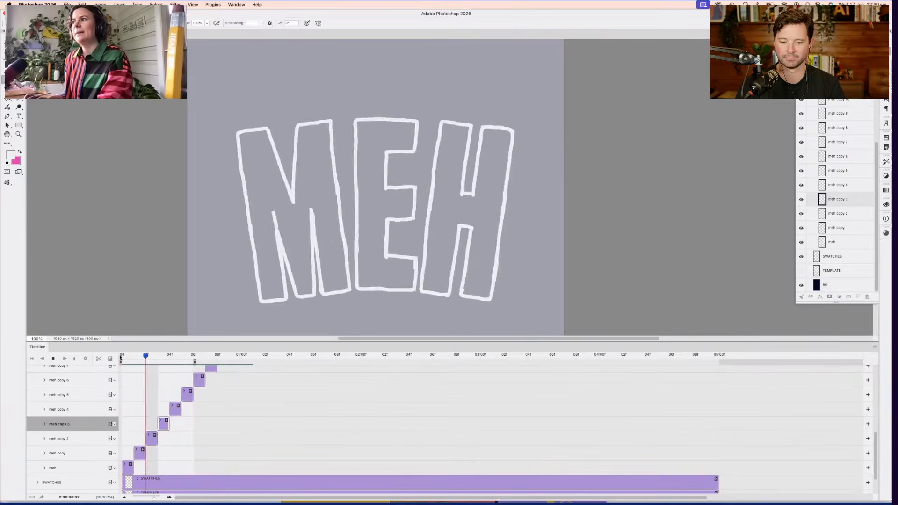
key(space)
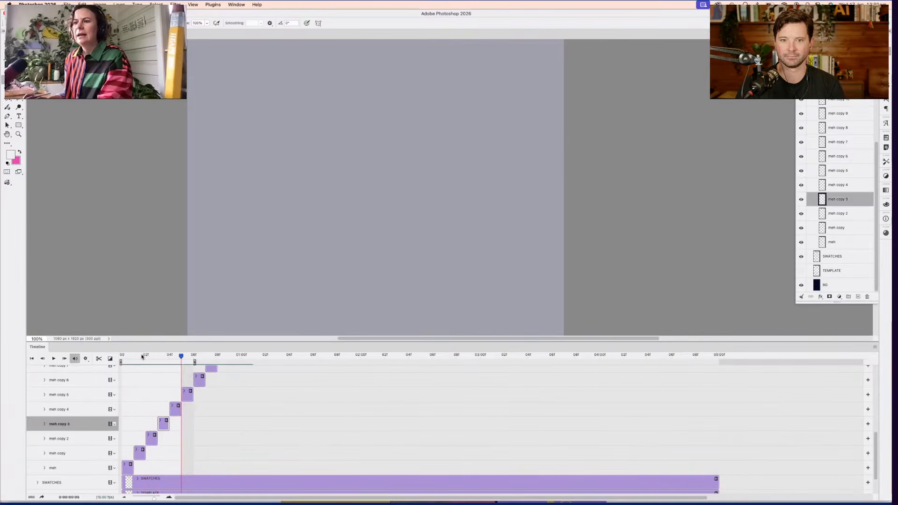
Fill the M, E and H outlines on the first frame's meh layer with white using the Paint Bucket
click(120, 358)
click(126, 472)
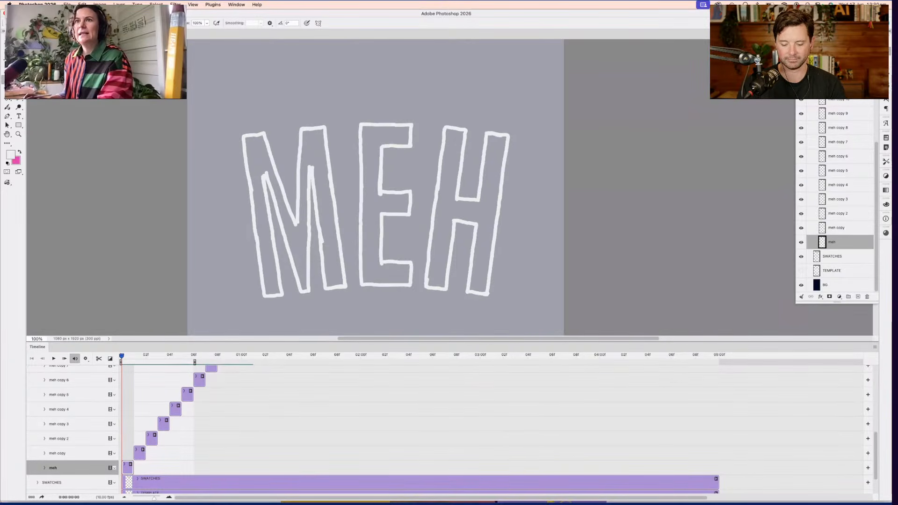
click(12, 99)
click(259, 163)
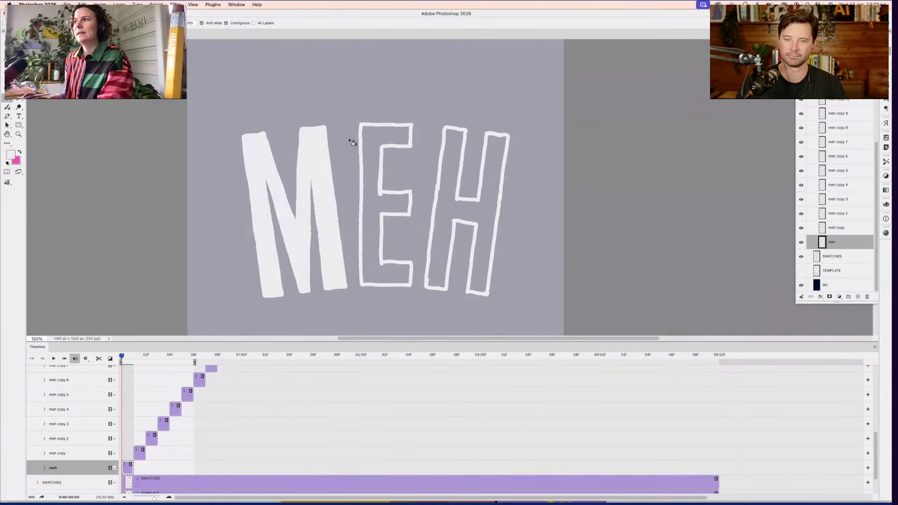
click(368, 136)
click(453, 154)
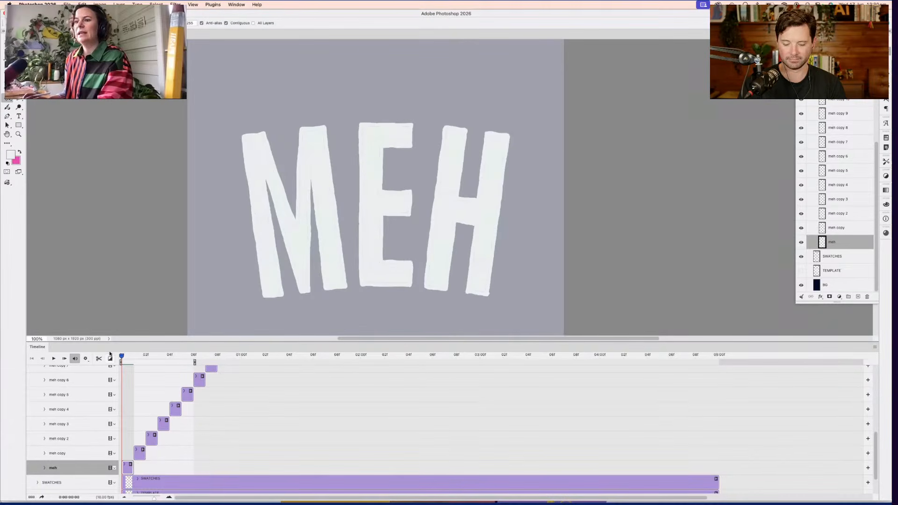
Fill all three letters with white on the meh copy layer at the second frame
click(135, 359)
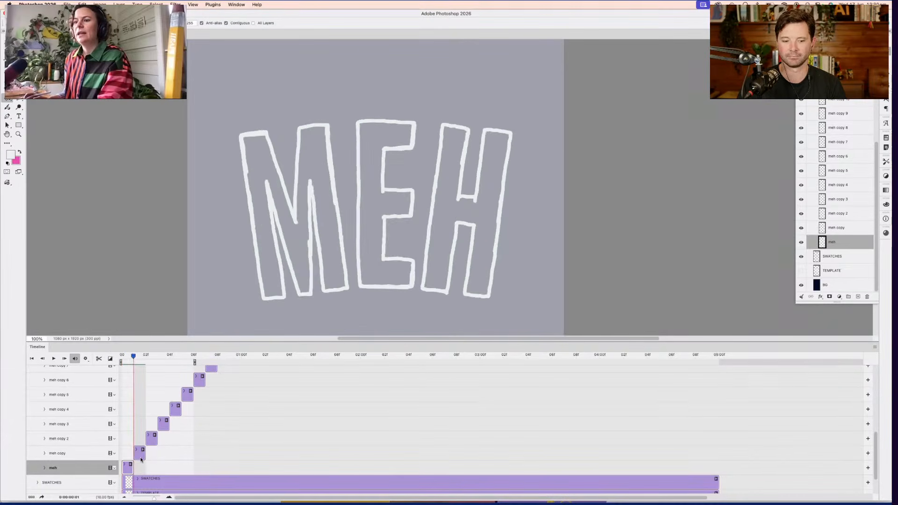
click(141, 459)
click(265, 174)
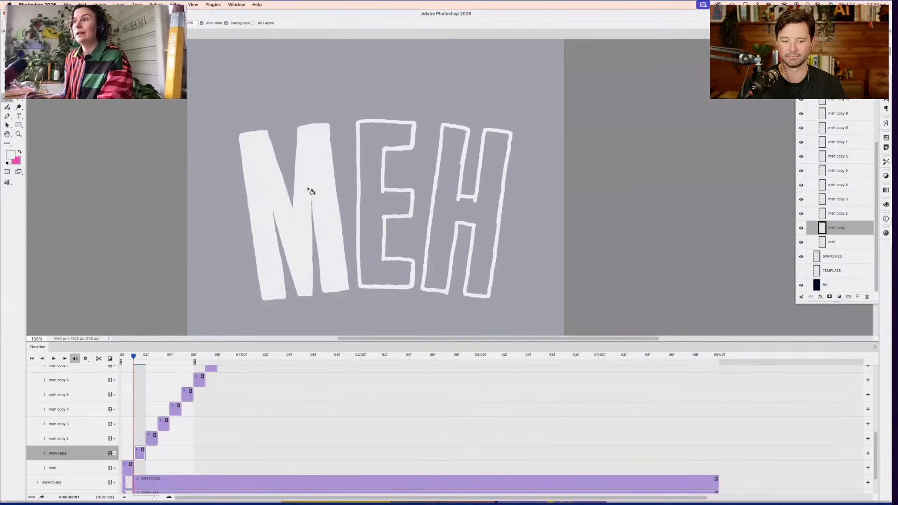
click(371, 143)
click(463, 138)
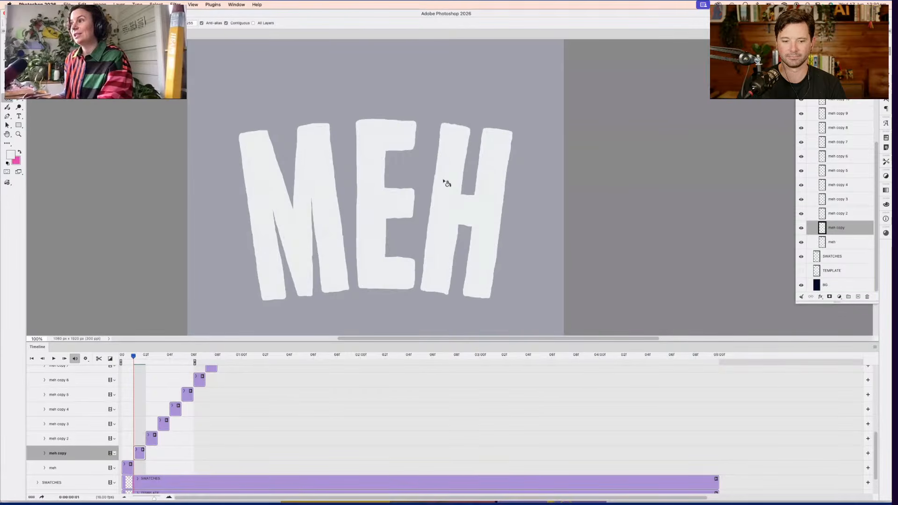
Fill the M, E and H with white on the meh copy 2 layer at the third frame
key(Right)
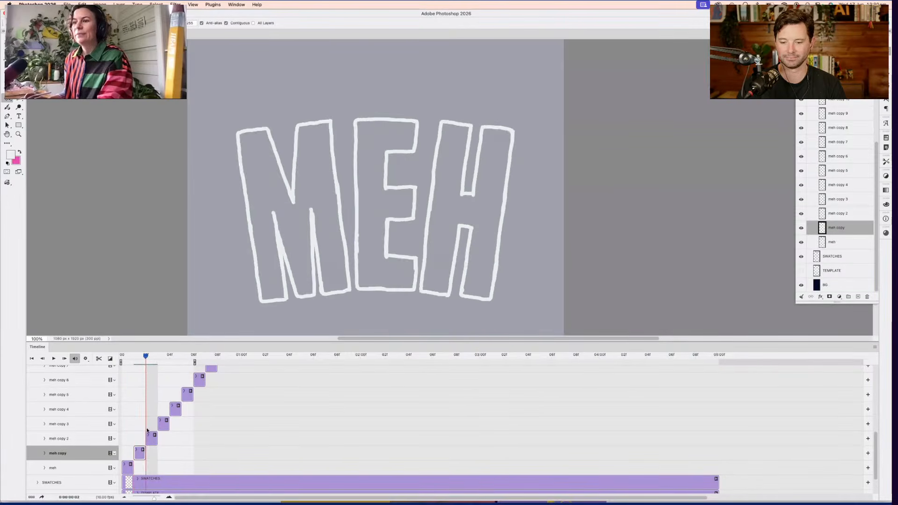
click(149, 441)
click(255, 220)
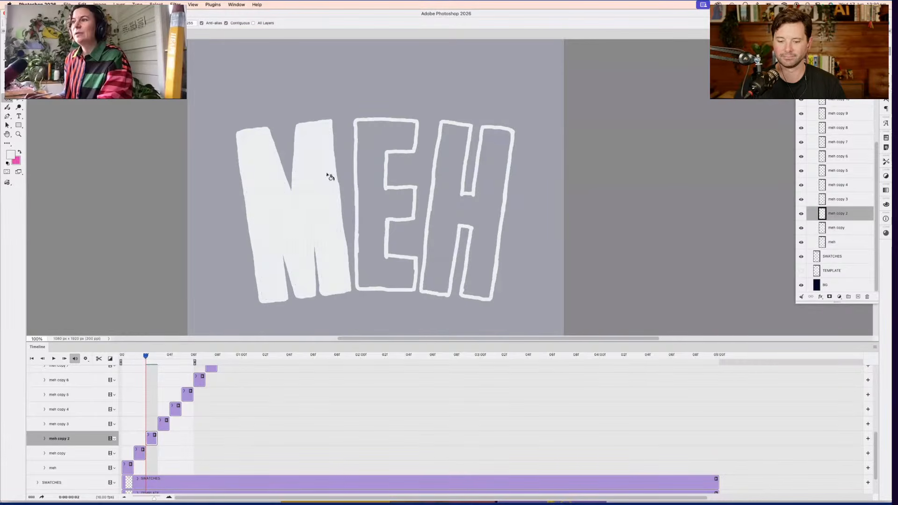
click(370, 138)
click(445, 149)
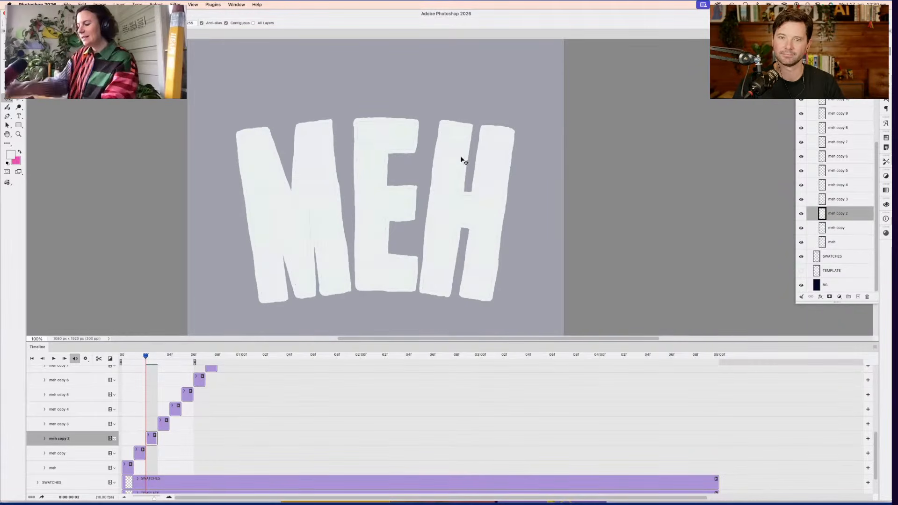
Examine the seam between the fill and the outline of the E and H on meh copy 2 at 500% zoom
key(super+equal)
key(super+equal)
key(super+equal)
key(super+equal)
key(super+equal)
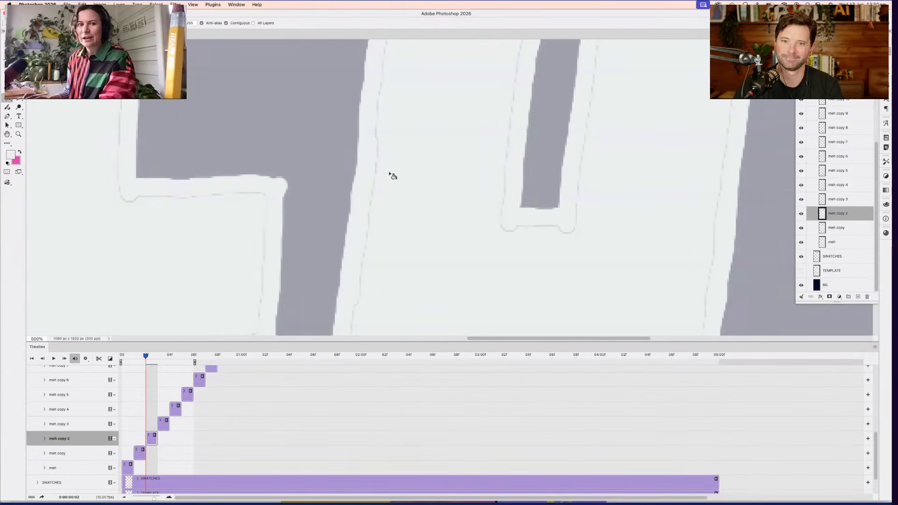
key(super+minus)
key(super+minus)
key(super+minus)
key(super+minus)
key(super+minus)
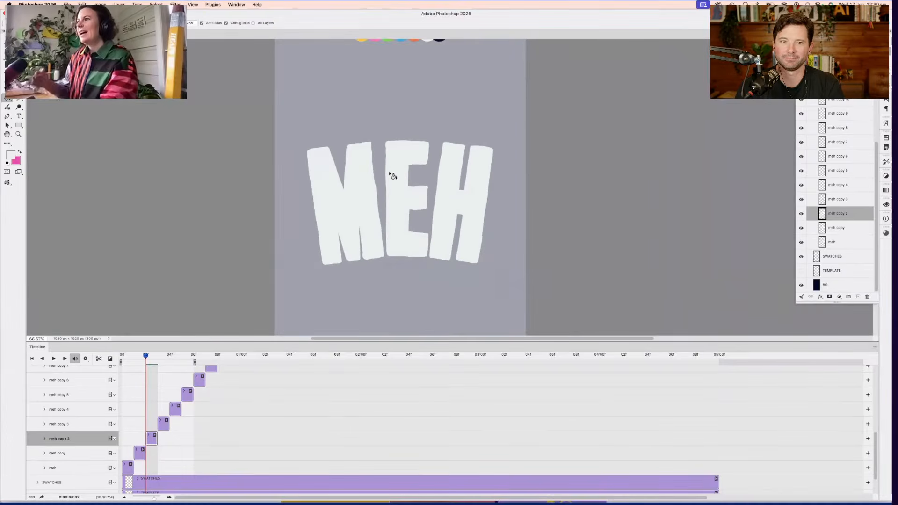
Fill the M, E and H with white on the meh copy 3 layer at the fourth frame
click(159, 358)
click(163, 423)
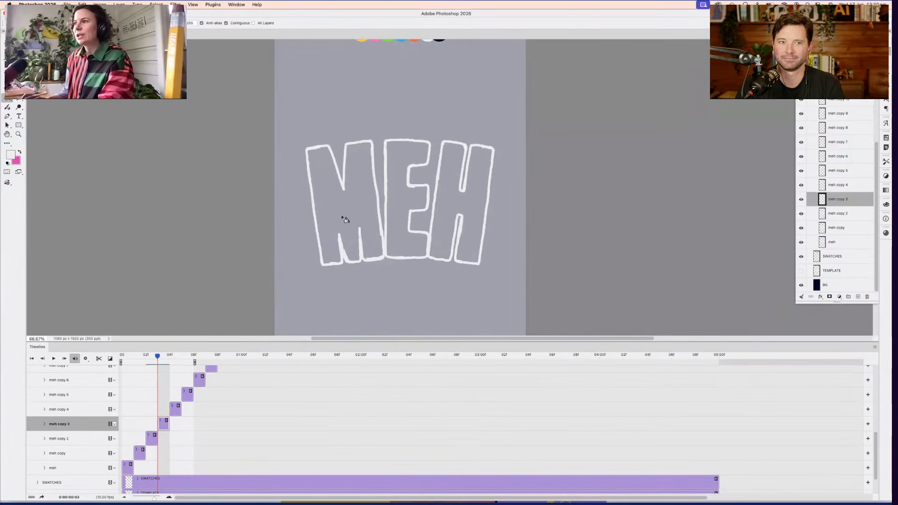
click(377, 193)
click(398, 202)
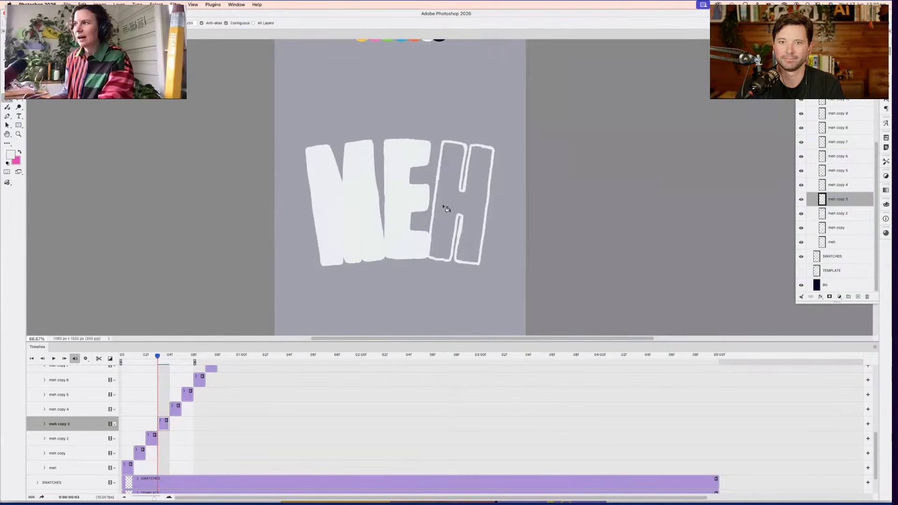
click(445, 207)
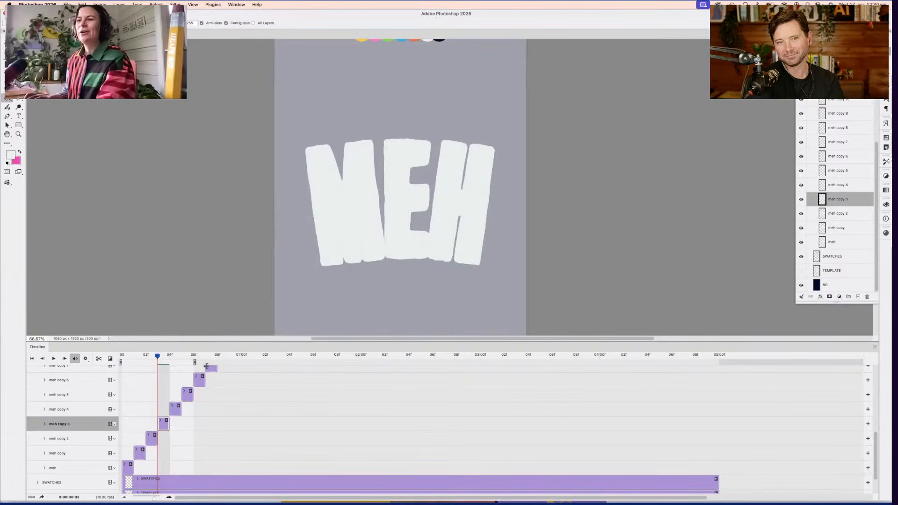
Play back the four filled frames and scrub from the first one to meh copy 3
key(space)
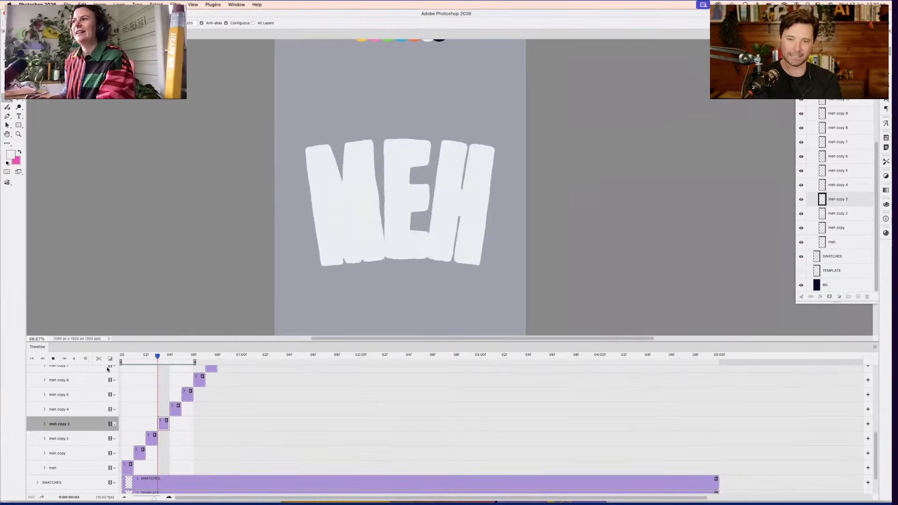
key(space)
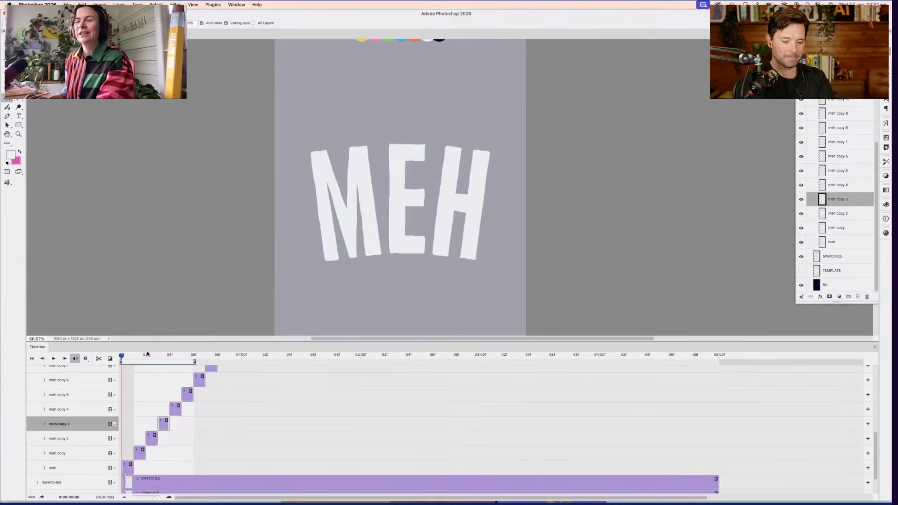
mouse_move(147, 354)
mouse_down()
mouse_move(169, 355)
mouse_move(156, 359)
mouse_up()
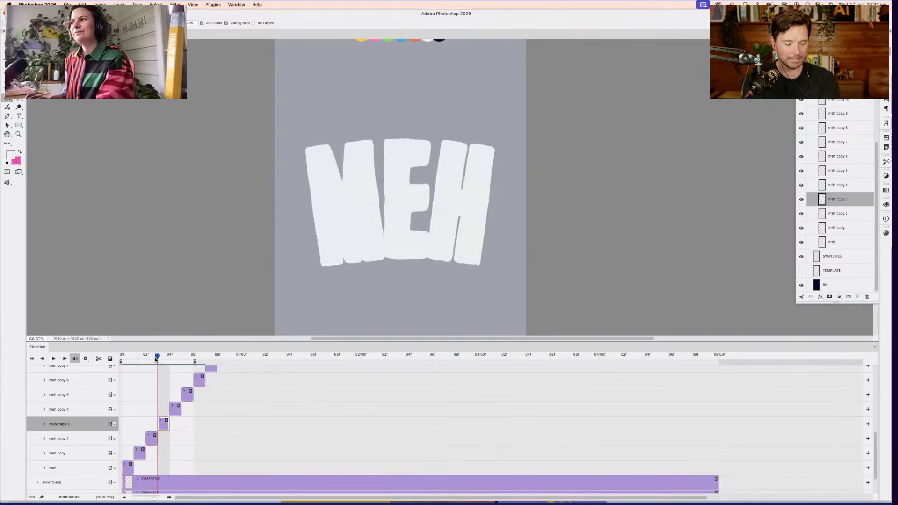
Extend the end of the timeline's work area to 01:02f and switch to the Brush tool
click(164, 359)
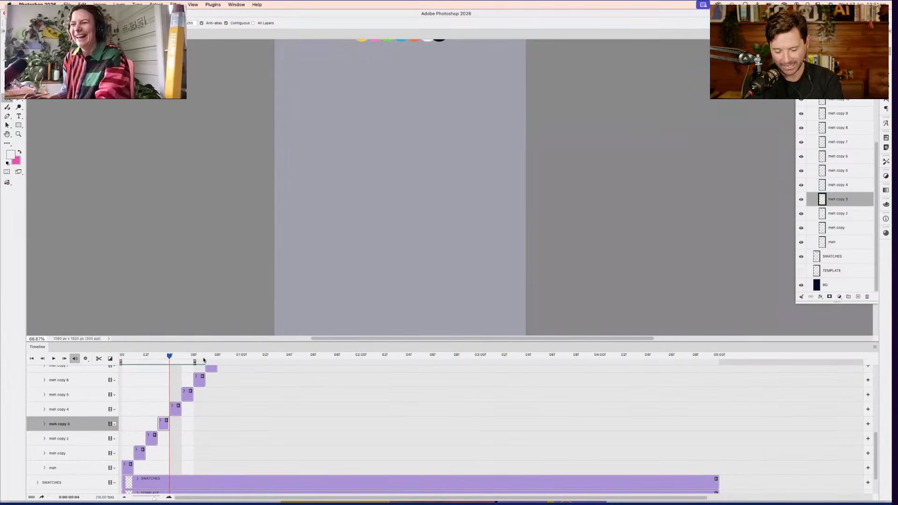
drag(194, 362, 266, 362)
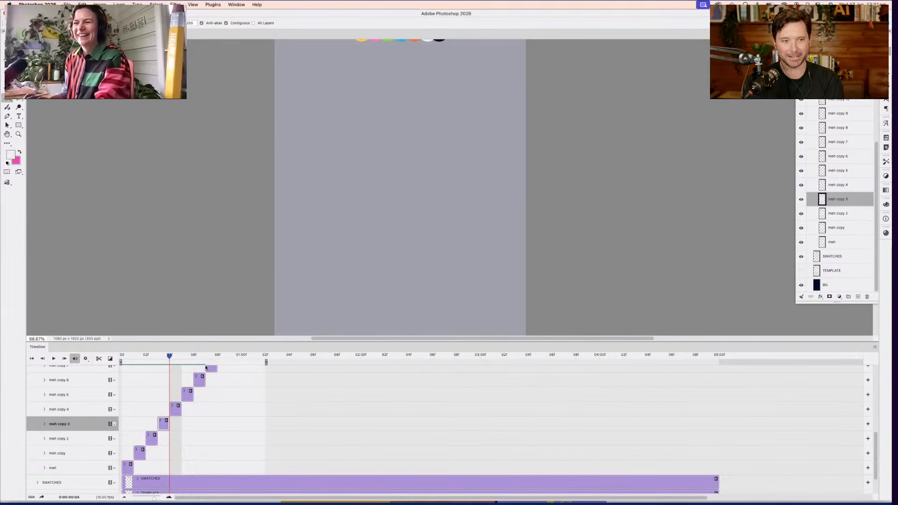
key(b)
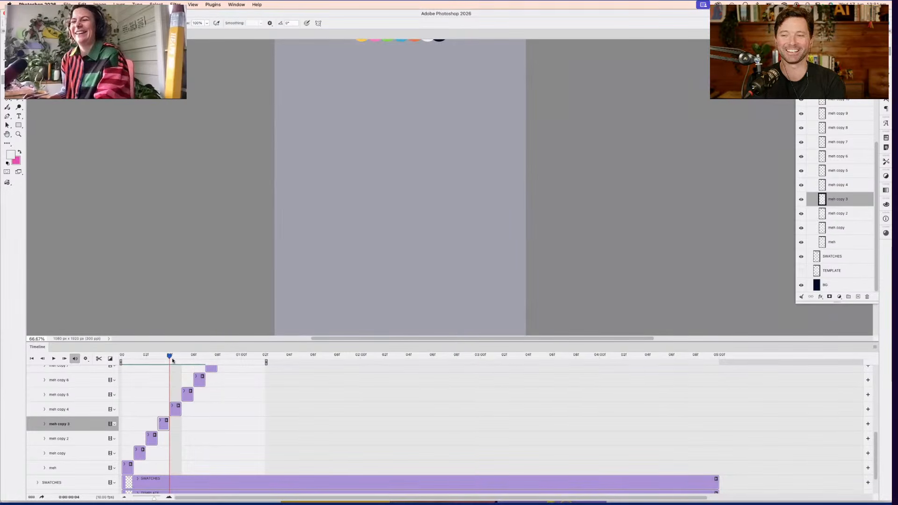
Compare the filled frames by scrubbing between them and examine the letter edges on meh copy 3 at 300% zoom
click(133, 356)
drag(141, 358, 121, 364)
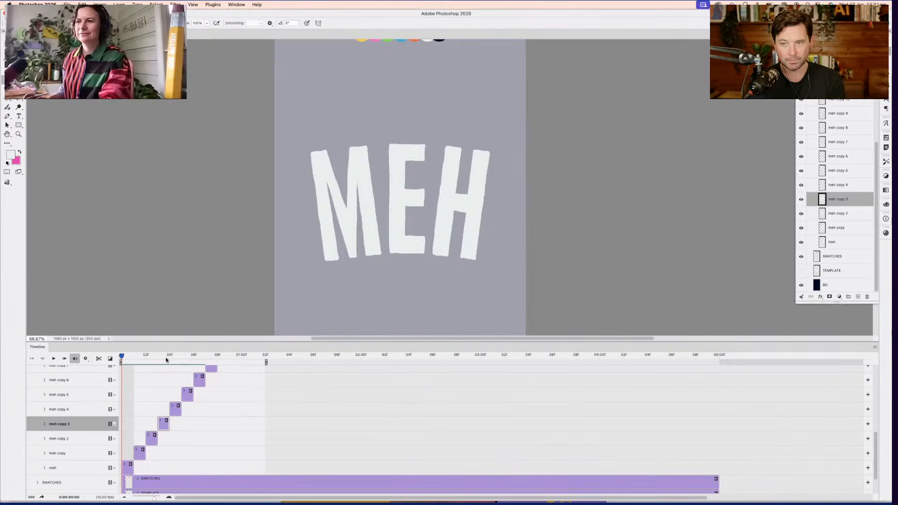
drag(164, 358, 163, 359)
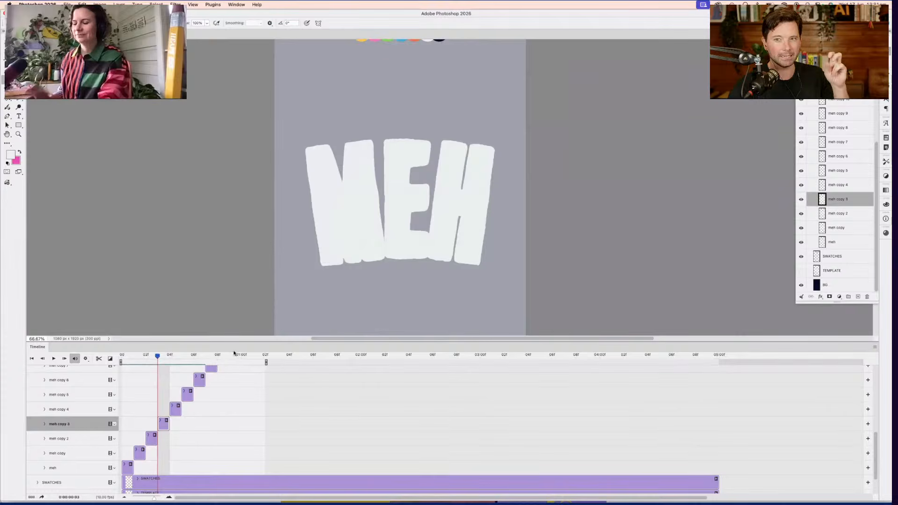
key(super+equal)
key(super+equal)
key(super+equal)
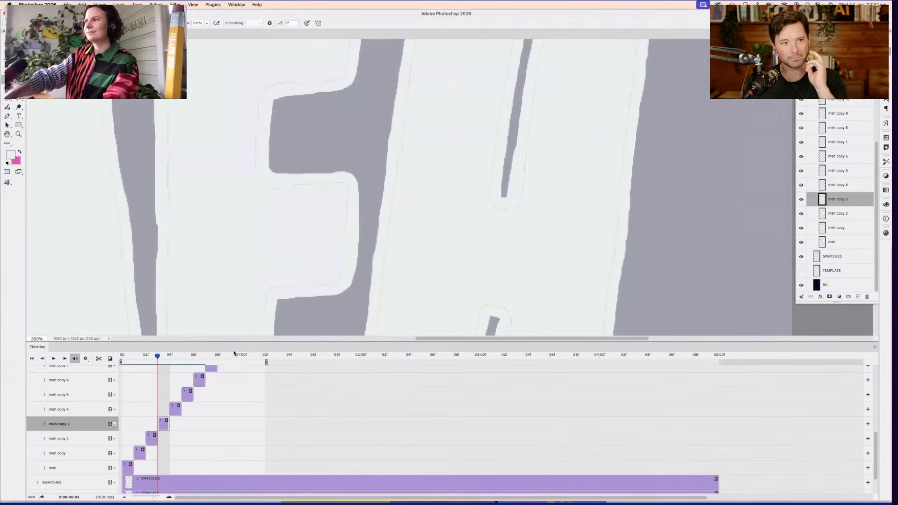
key(super+minus)
key(super+minus)
key(super+minus)
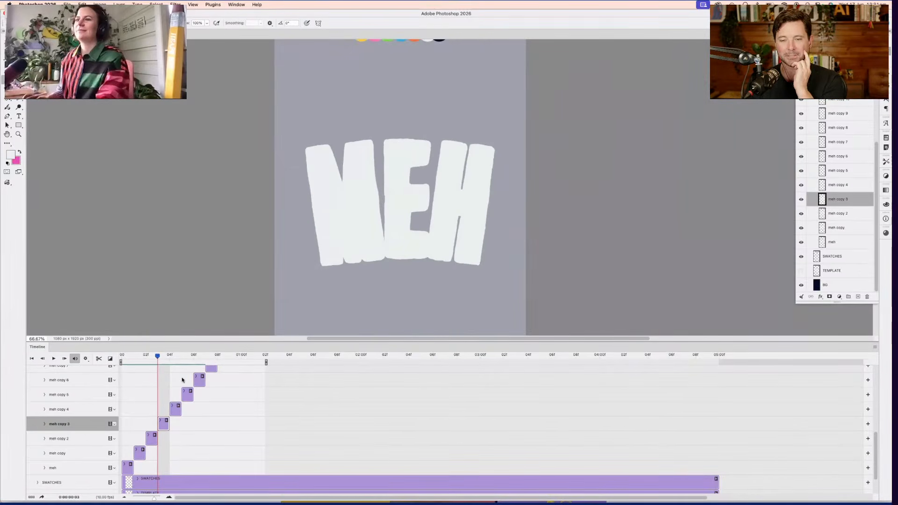
mouse_move(157, 357)
mouse_down()
mouse_move(105, 359)
mouse_move(141, 359)
mouse_move(135, 359)
mouse_up()
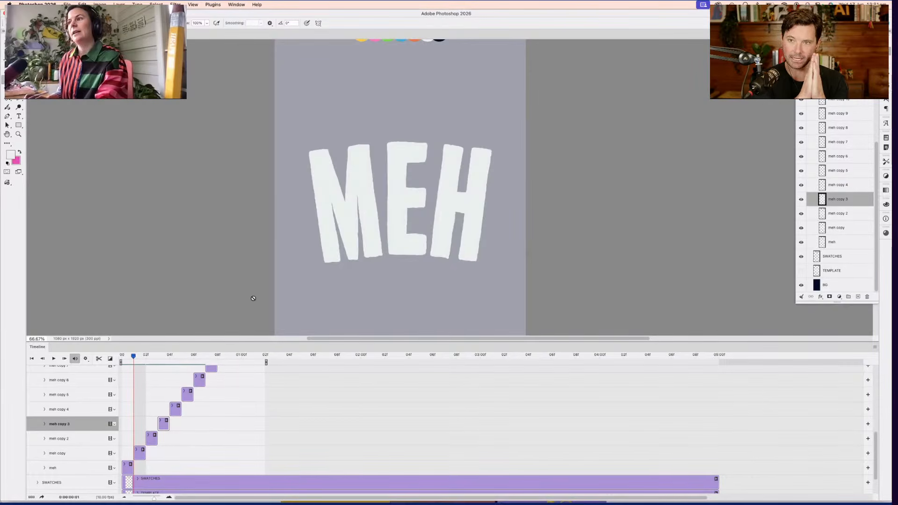
click(158, 355)
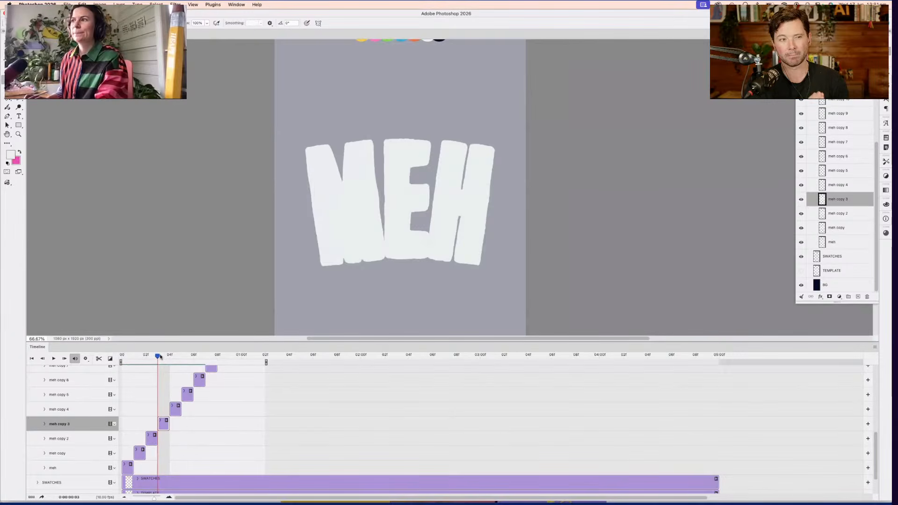
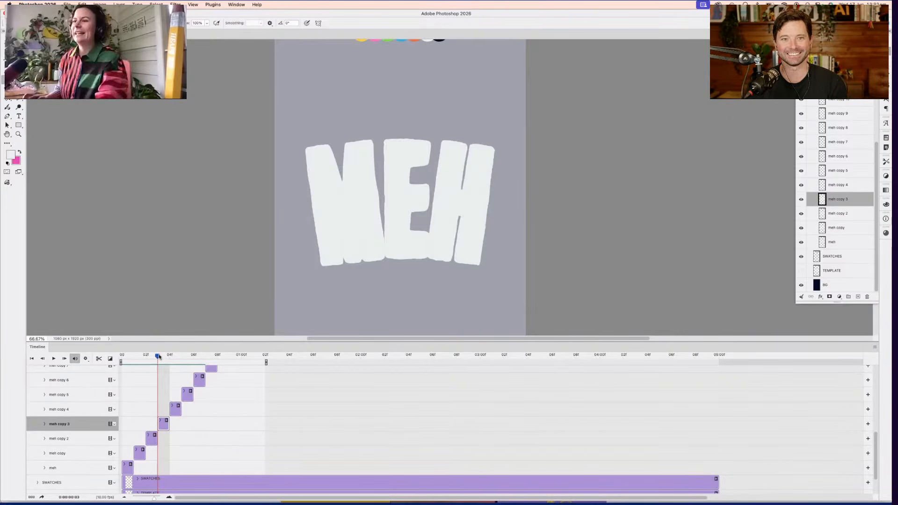
Play back the filled frames from the first one and park the playhead on the fifth frame
mouse_move(159, 357)
mouse_down()
mouse_move(124, 357)
mouse_move(158, 360)
mouse_up()
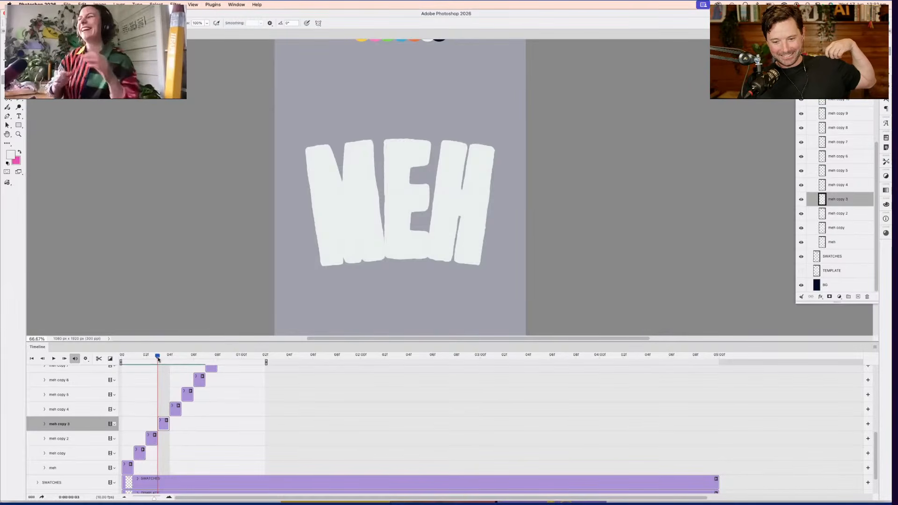
drag(158, 360, 161, 359)
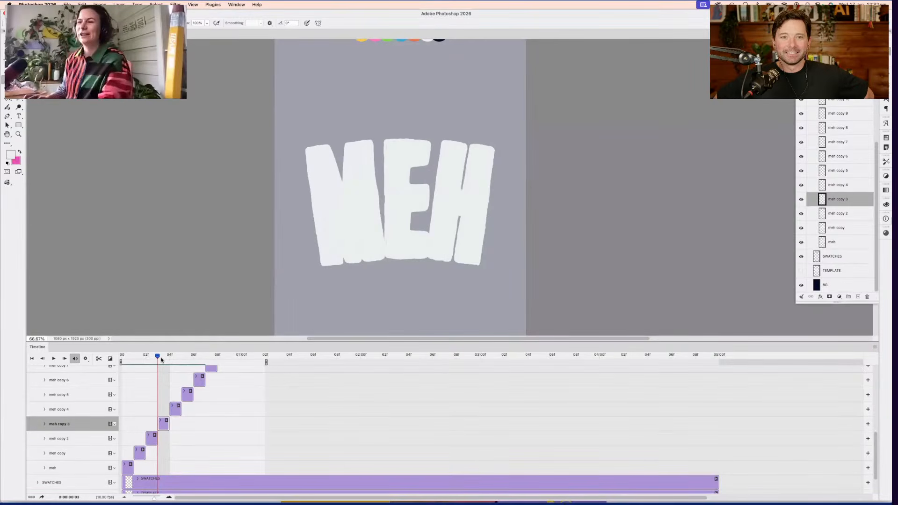
drag(162, 359, 167, 358)
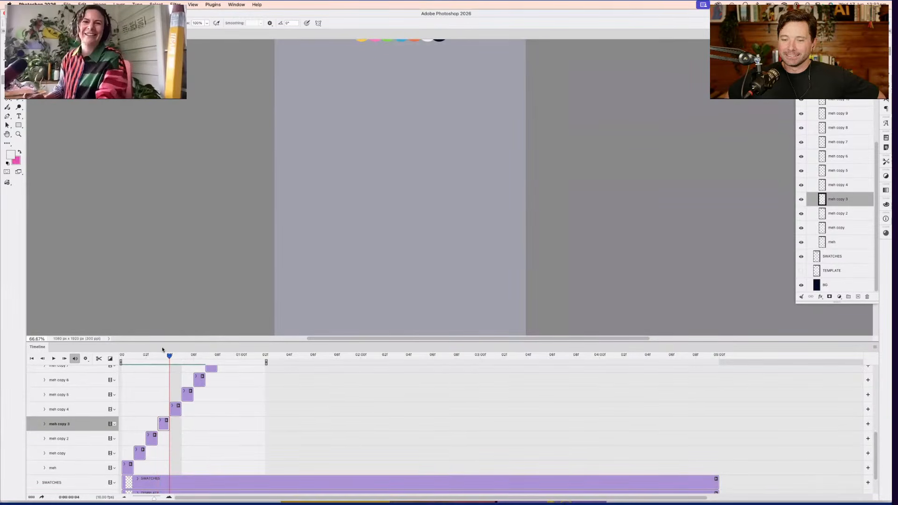
click(118, 358)
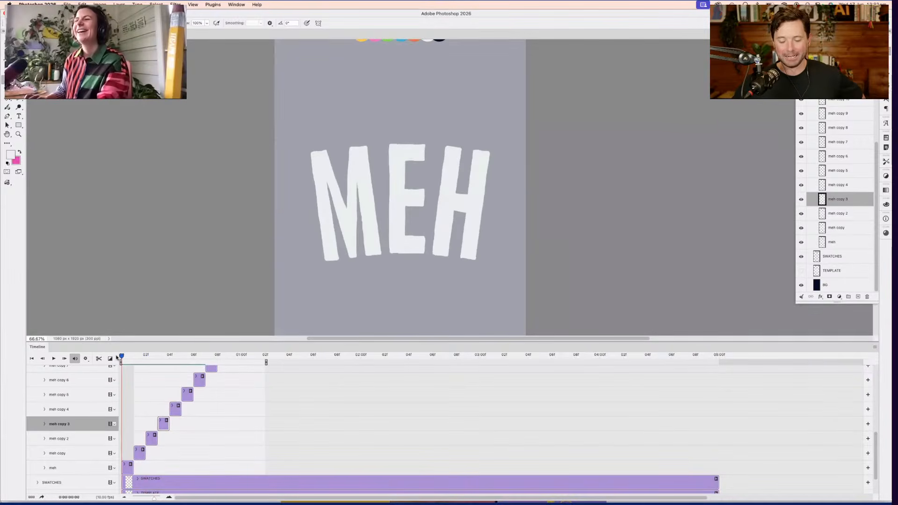
key(space)
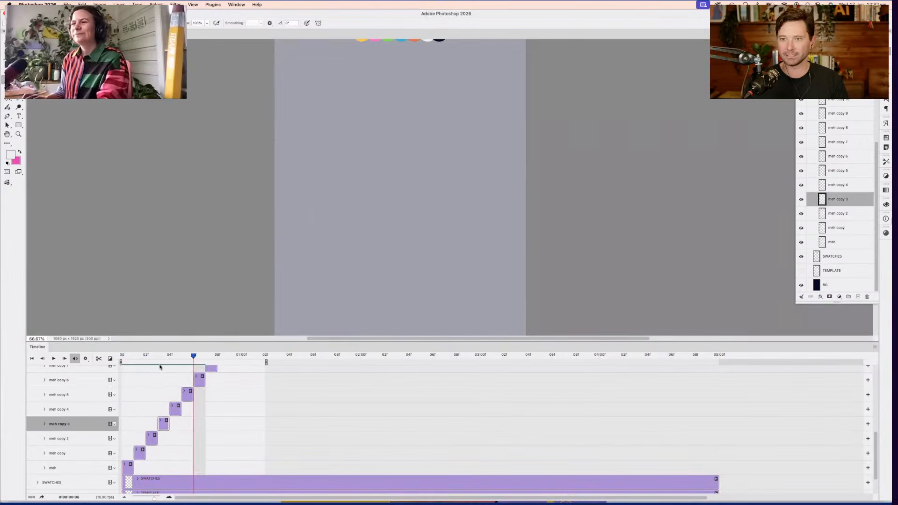
drag(170, 355, 166, 358)
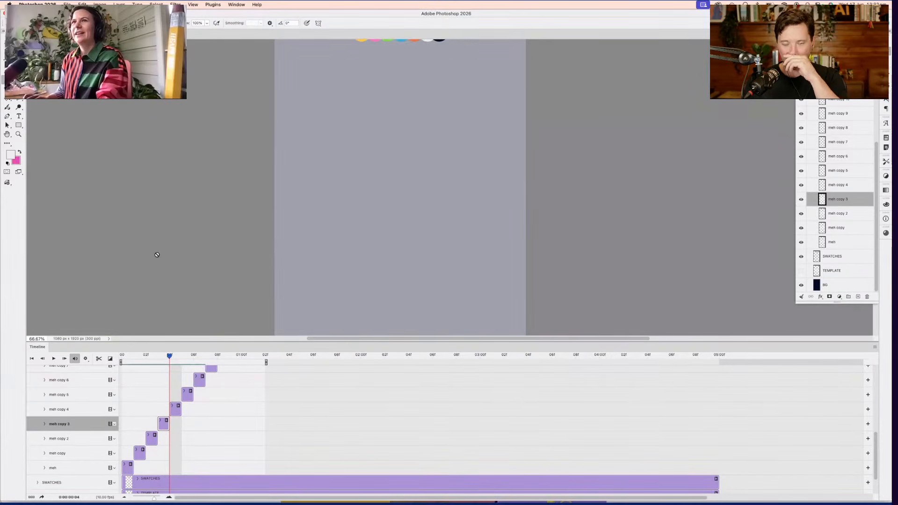
Enable onion skins for the timeline and make the meh copy 4 clip at the fifth frame active for the Brush tool
click(872, 348)
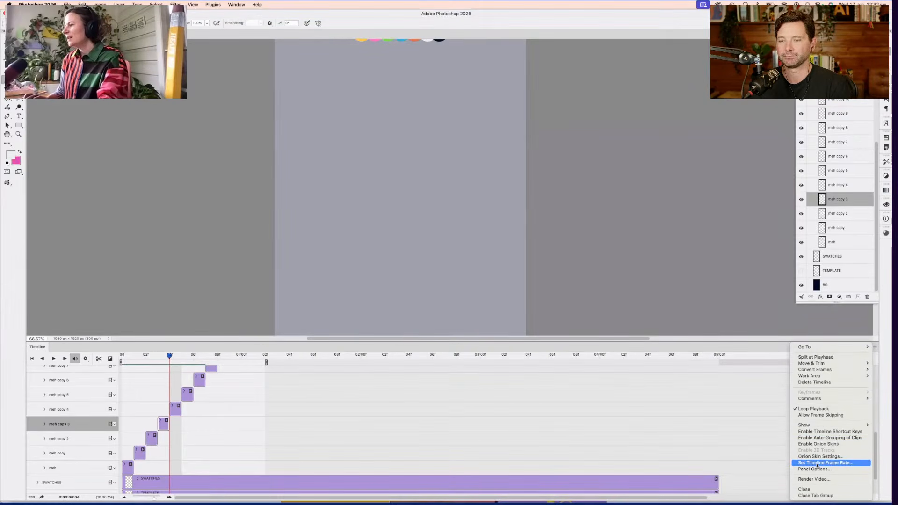
click(818, 439)
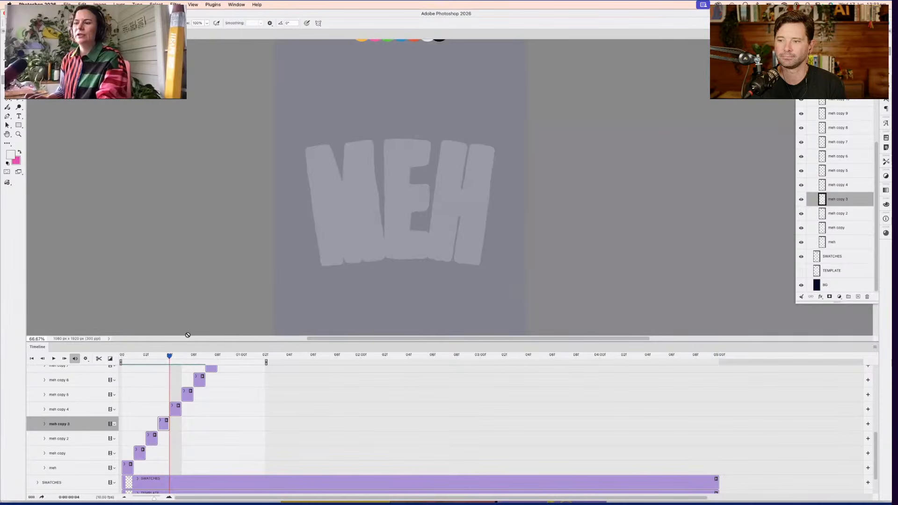
key(w)
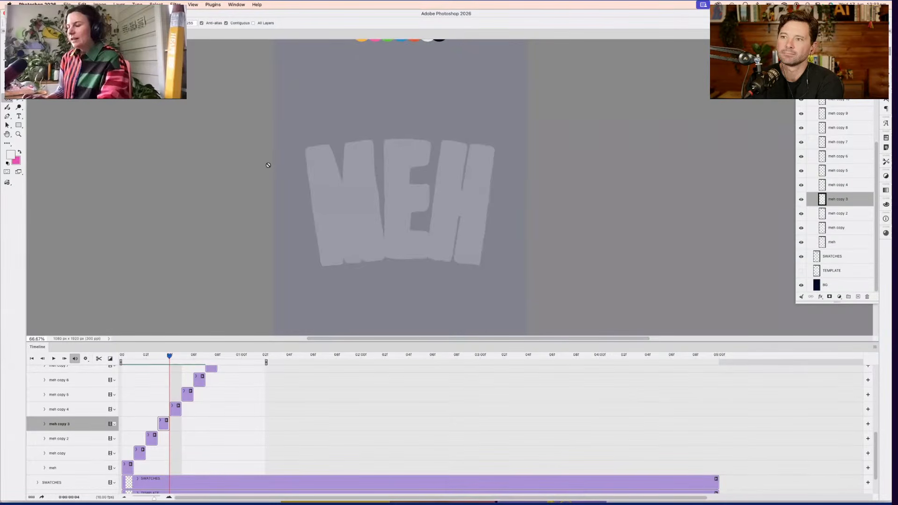
key(b)
click(173, 410)
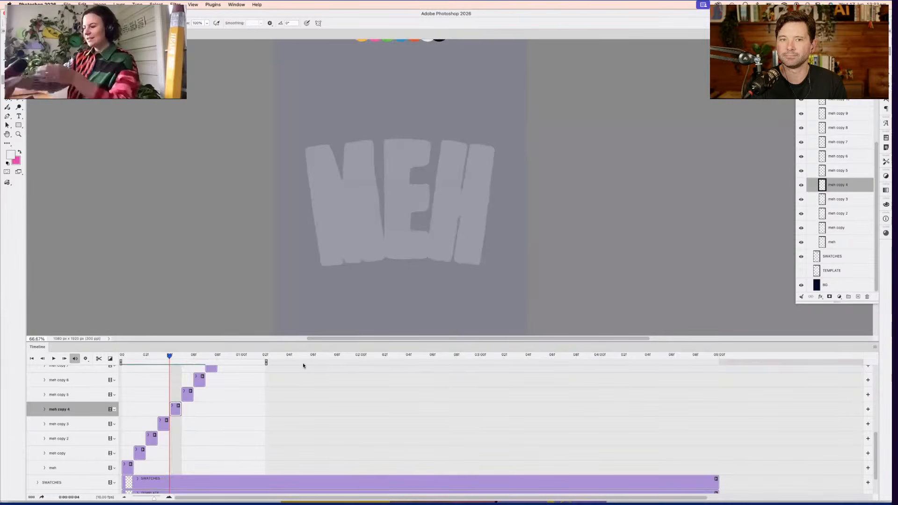
scroll(458, 245, up, 2)
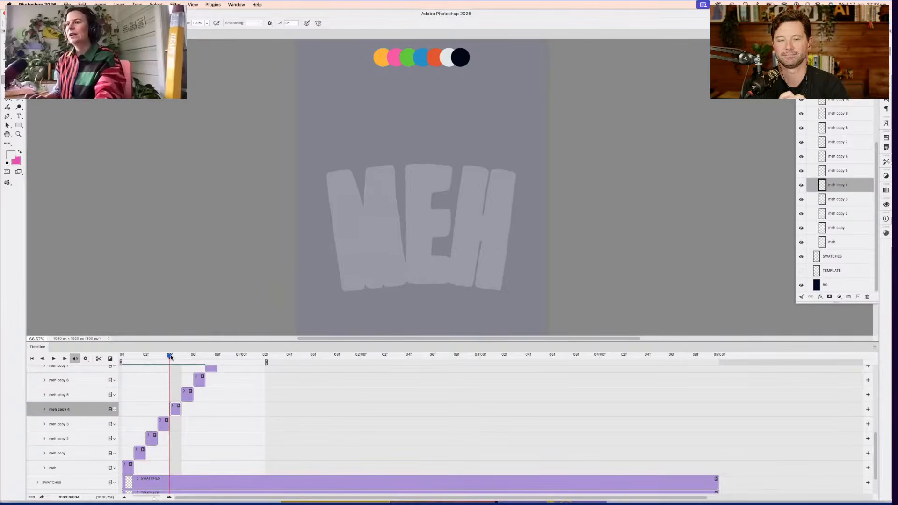
click(123, 356)
click(169, 355)
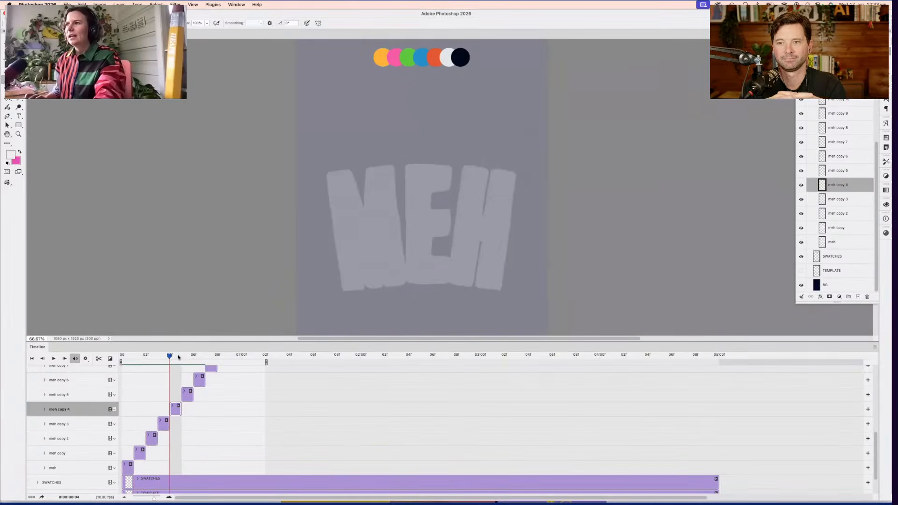
click(158, 356)
click(169, 356)
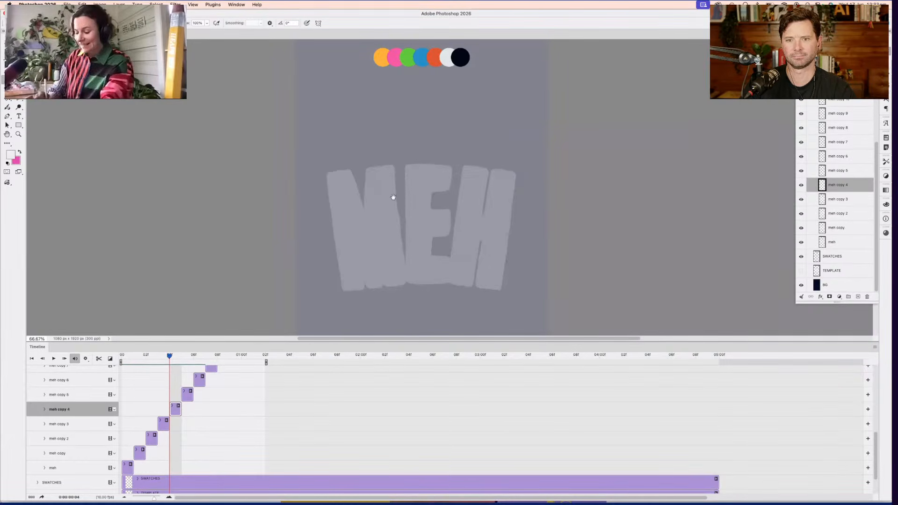
Paint the M on meh copy 4 with ragged white brush strokes running inward from its edges, leaving a gap in the centre
drag(393, 197, 434, 212)
mouse_move(342, 177)
mouse_down()
mouse_move(363, 187)
mouse_move(351, 204)
mouse_move(349, 180)
mouse_move(368, 185)
mouse_move(368, 201)
mouse_move(346, 229)
mouse_move(361, 240)
mouse_move(351, 253)
mouse_move(364, 260)
mouse_move(362, 289)
mouse_move(375, 280)
mouse_move(374, 263)
mouse_move(386, 286)
mouse_move(407, 272)
mouse_move(415, 280)
mouse_move(411, 258)
mouse_up()
key(super+z)
mouse_move(372, 196)
mouse_down()
mouse_move(386, 168)
mouse_move(391, 177)
mouse_move(407, 169)
mouse_move(400, 200)
mouse_move(405, 180)
mouse_move(392, 178)
mouse_move(393, 186)
mouse_move(399, 172)
mouse_move(409, 214)
mouse_up()
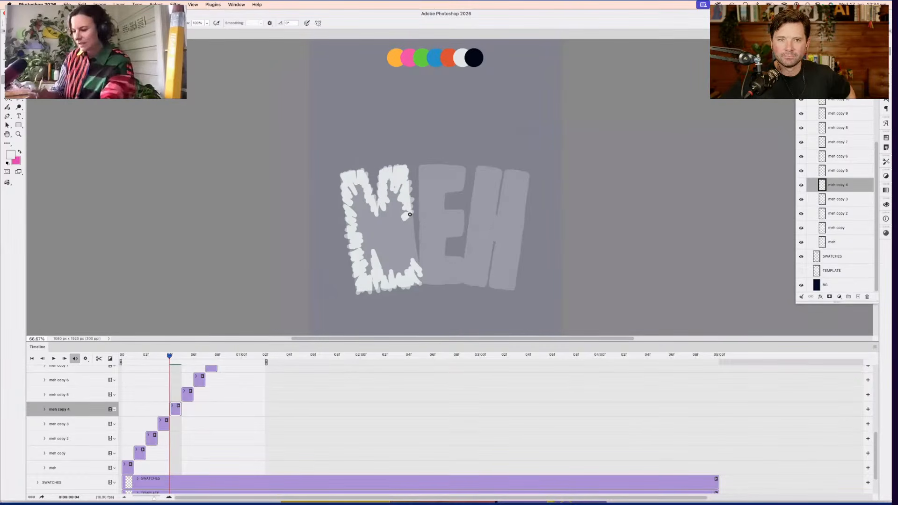
mouse_move(409, 214)
mouse_down()
mouse_move(404, 236)
mouse_move(413, 227)
mouse_move(408, 274)
mouse_move(385, 256)
mouse_move(388, 278)
mouse_up()
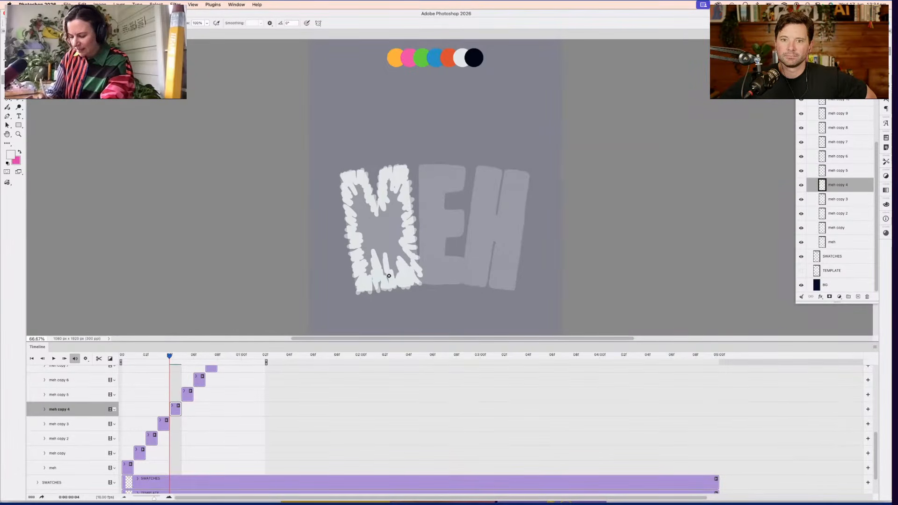
mouse_move(378, 231)
mouse_down()
mouse_move(362, 205)
mouse_move(362, 185)
mouse_move(351, 199)
mouse_move(356, 219)
mouse_move(357, 188)
mouse_up()
drag(390, 198, 387, 219)
mouse_move(381, 258)
mouse_down()
mouse_move(367, 269)
mouse_move(367, 252)
mouse_up()
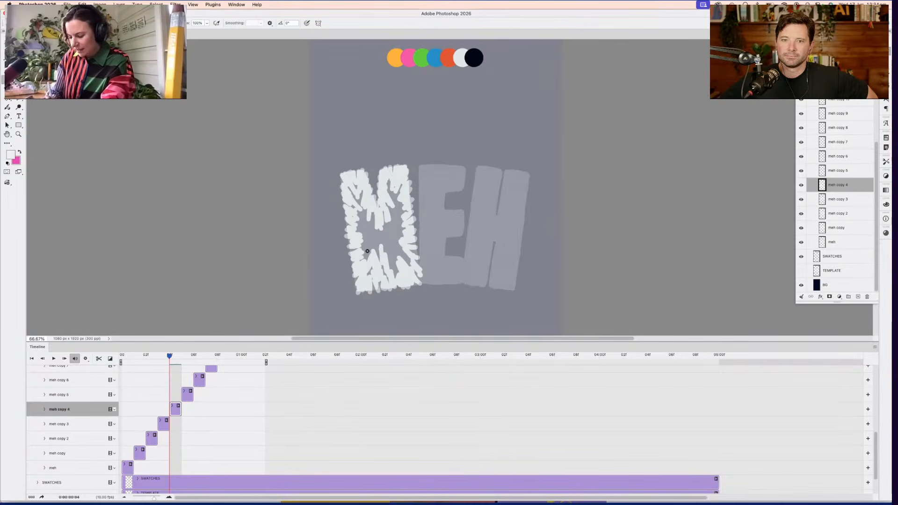
mouse_move(400, 214)
mouse_down()
mouse_move(394, 189)
mouse_move(396, 230)
mouse_move(405, 234)
mouse_move(398, 273)
mouse_move(364, 249)
mouse_move(364, 239)
mouse_move(355, 242)
mouse_move(361, 216)
mouse_up()
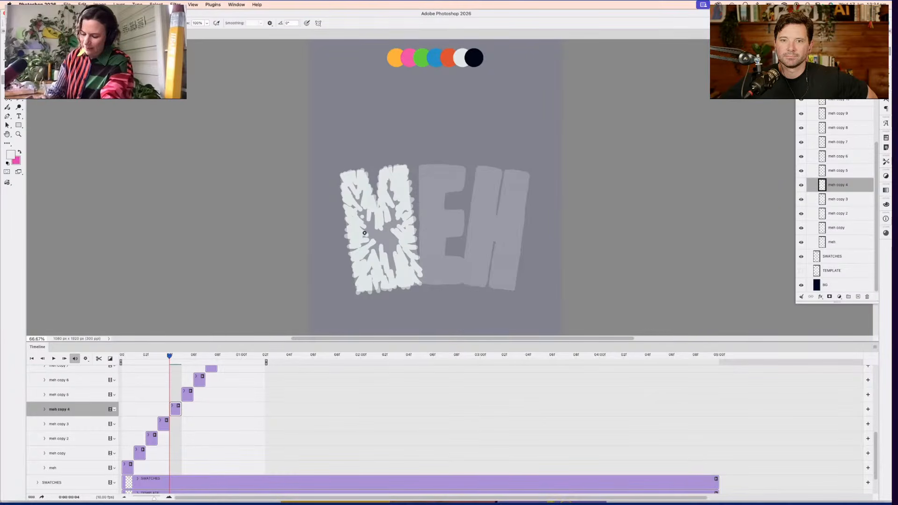
Trace the E and the outer contour of the H with white outlines on meh copy 4, using the onion skin as guide
drag(419, 167, 421, 283)
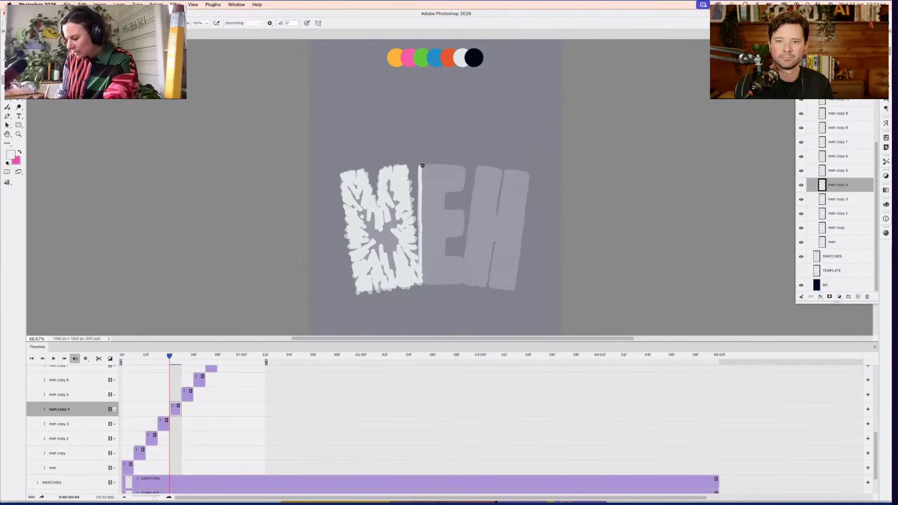
mouse_move(420, 166)
mouse_down()
mouse_move(466, 169)
mouse_move(465, 189)
mouse_move(444, 194)
mouse_move(448, 209)
mouse_move(463, 211)
mouse_up()
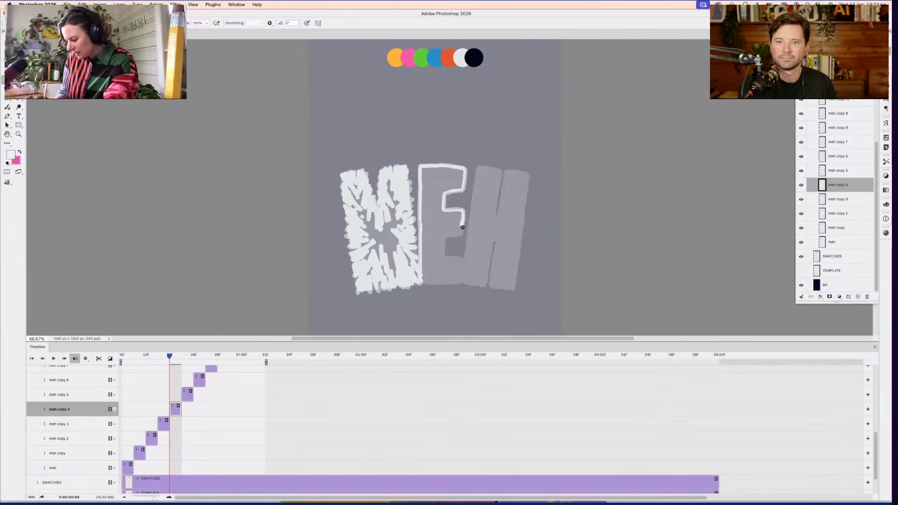
mouse_move(462, 228)
mouse_down()
mouse_move(446, 249)
mouse_move(464, 259)
mouse_move(464, 275)
mouse_move(458, 283)
mouse_move(422, 278)
mouse_up()
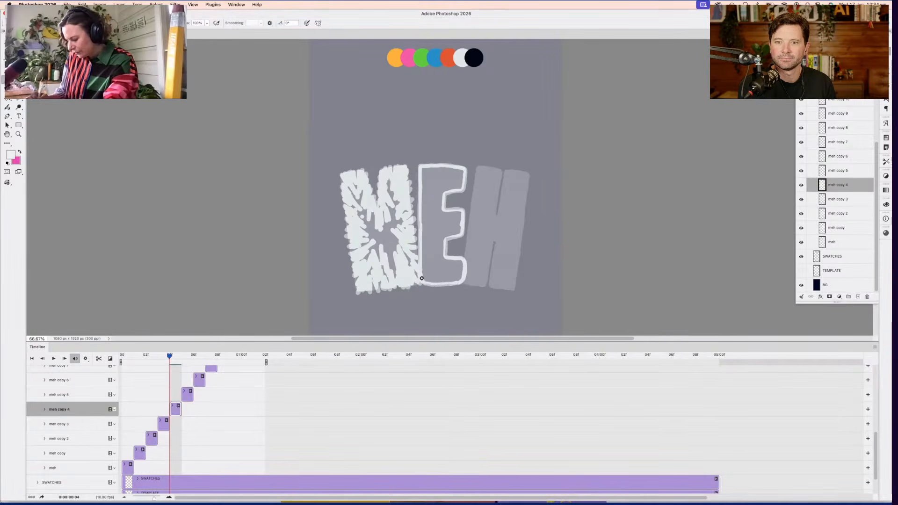
mouse_move(491, 167)
mouse_down()
mouse_move(476, 169)
mouse_move(463, 278)
mouse_move(484, 284)
mouse_up()
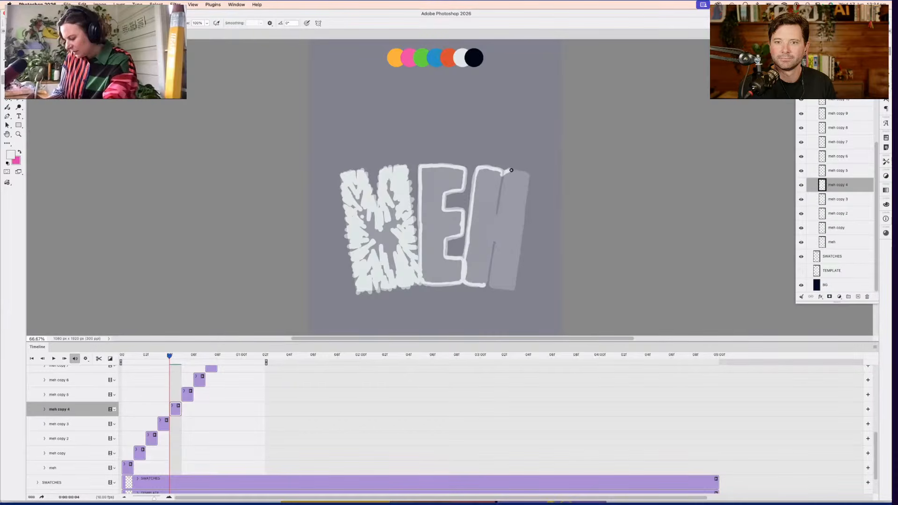
mouse_move(513, 171)
mouse_down()
mouse_move(529, 180)
mouse_move(514, 281)
mouse_move(504, 290)
mouse_move(485, 284)
mouse_up()
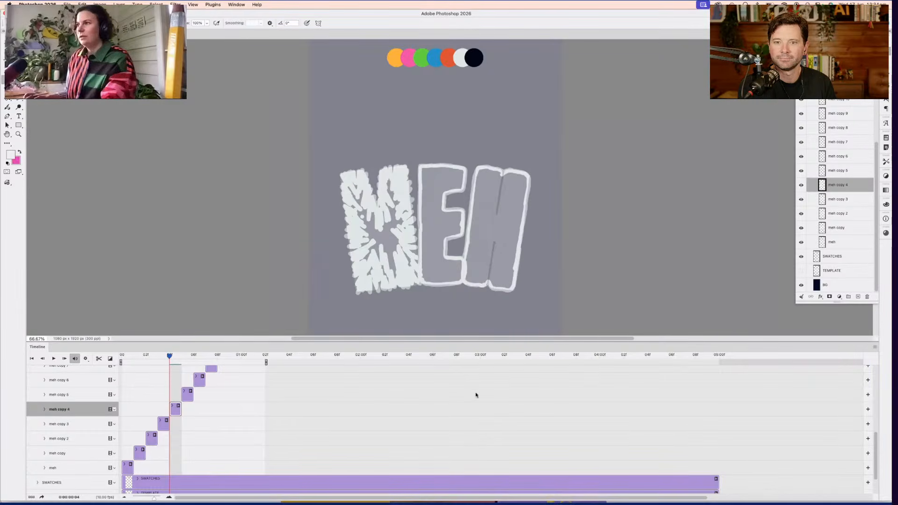
Paint the E with short, ragged white strokes around its outline on the meh copy 5 layer at the sixth frame
click(182, 357)
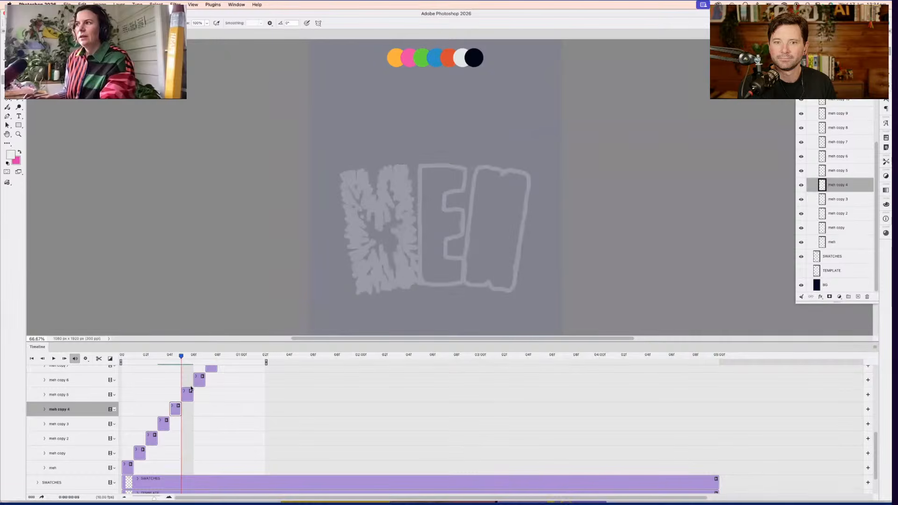
click(190, 396)
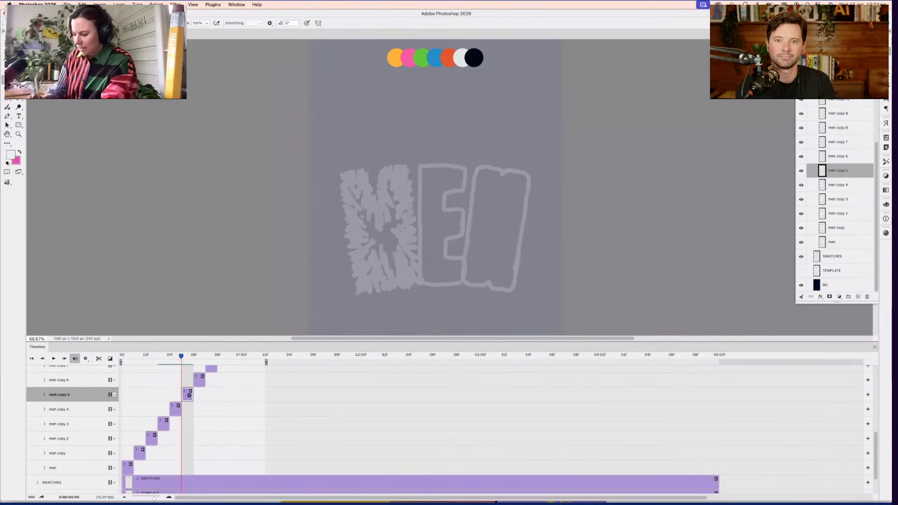
mouse_move(419, 168)
mouse_down()
mouse_move(465, 171)
mouse_move(455, 185)
mouse_move(463, 188)
mouse_move(448, 196)
mouse_move(418, 173)
mouse_move(424, 214)
mouse_up()
mouse_move(439, 169)
mouse_down()
mouse_move(441, 192)
mouse_move(434, 206)
mouse_move(444, 209)
mouse_move(427, 205)
mouse_move(420, 232)
mouse_move(453, 210)
mouse_move(454, 219)
mouse_move(464, 210)
mouse_move(465, 219)
mouse_move(462, 235)
mouse_move(418, 240)
mouse_move(430, 241)
mouse_move(422, 283)
mouse_up()
mouse_move(447, 235)
mouse_down()
mouse_move(438, 263)
mouse_move(459, 263)
mouse_move(433, 275)
mouse_move(442, 285)
mouse_move(464, 263)
mouse_up()
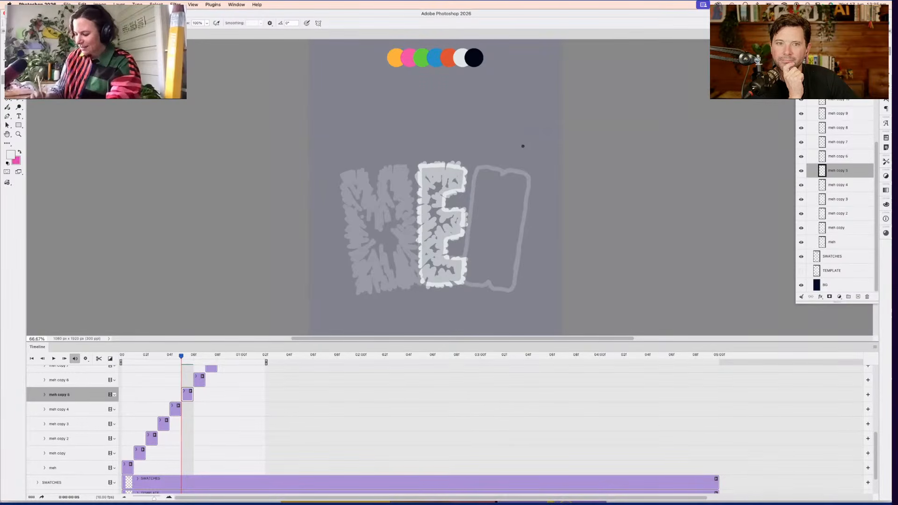
Paint spiky white strokes around the M with an open centre and trace the H's outer contour in white on meh copy 5
mouse_move(386, 165)
mouse_down()
mouse_move(409, 165)
mouse_move(380, 196)
mouse_move(381, 209)
mouse_move(366, 193)
mouse_move(367, 168)
mouse_move(363, 178)
mouse_move(356, 164)
mouse_move(356, 177)
mouse_up()
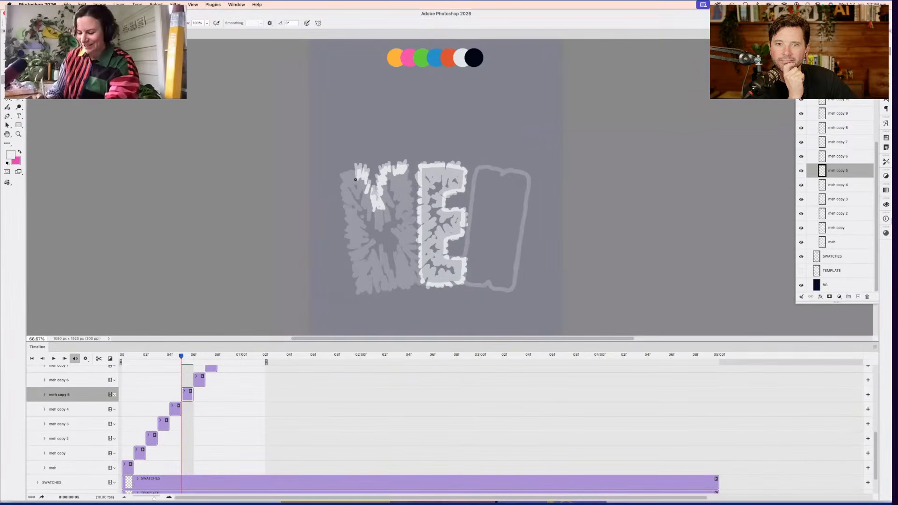
mouse_move(355, 179)
mouse_down()
mouse_move(351, 168)
mouse_move(338, 197)
mouse_move(352, 230)
mouse_move(342, 243)
mouse_move(359, 241)
mouse_move(345, 262)
mouse_move(355, 279)
mouse_move(359, 271)
mouse_move(355, 300)
mouse_move(365, 289)
mouse_move(369, 301)
mouse_move(376, 281)
mouse_move(381, 298)
mouse_move(389, 295)
mouse_up()
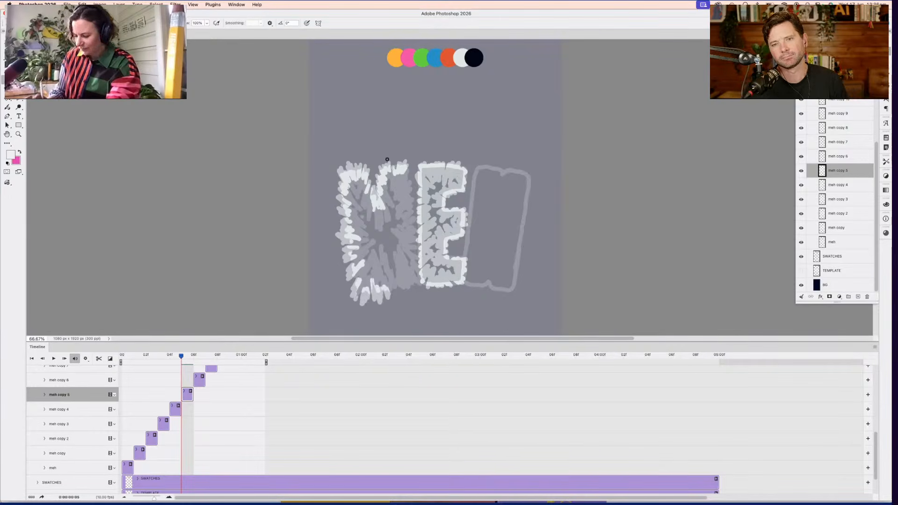
mouse_move(401, 160)
mouse_down()
mouse_move(405, 171)
mouse_move(394, 173)
mouse_move(406, 193)
mouse_move(383, 185)
mouse_move(382, 199)
mouse_up()
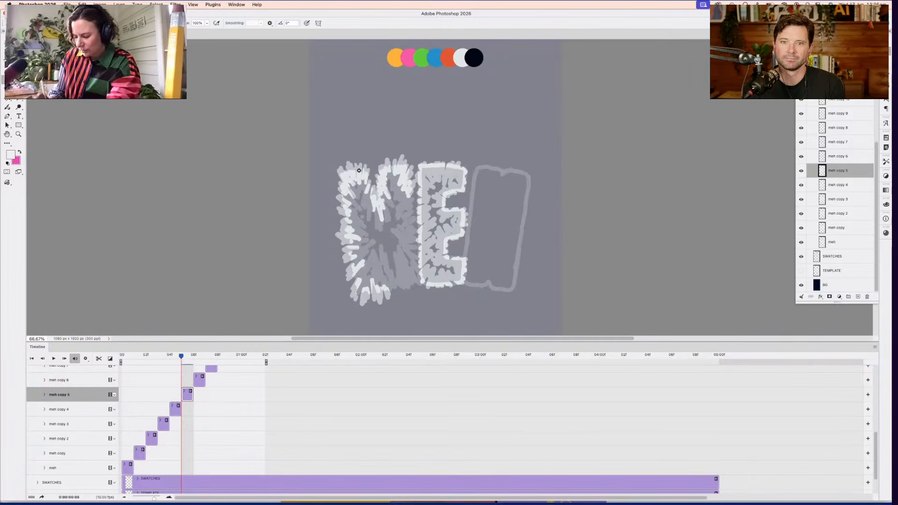
mouse_move(410, 196)
mouse_down()
mouse_move(404, 204)
mouse_move(415, 201)
mouse_move(416, 264)
mouse_move(406, 239)
mouse_move(420, 291)
mouse_move(413, 280)
mouse_move(407, 294)
mouse_move(399, 275)
mouse_move(399, 292)
mouse_move(382, 276)
mouse_move(366, 292)
mouse_move(379, 289)
mouse_up()
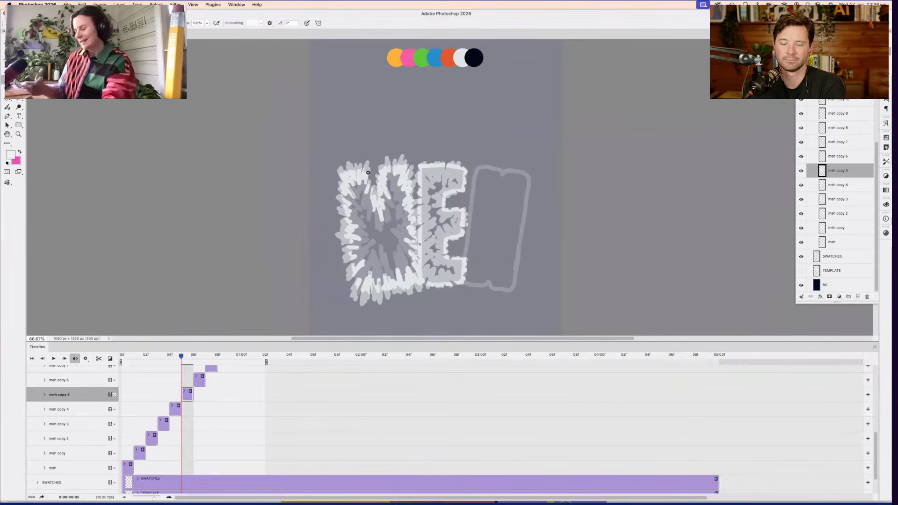
mouse_move(503, 172)
mouse_down()
mouse_move(475, 171)
mouse_move(463, 259)
mouse_move(506, 169)
mouse_move(528, 179)
mouse_move(528, 200)
mouse_move(515, 284)
mouse_move(462, 276)
mouse_up()
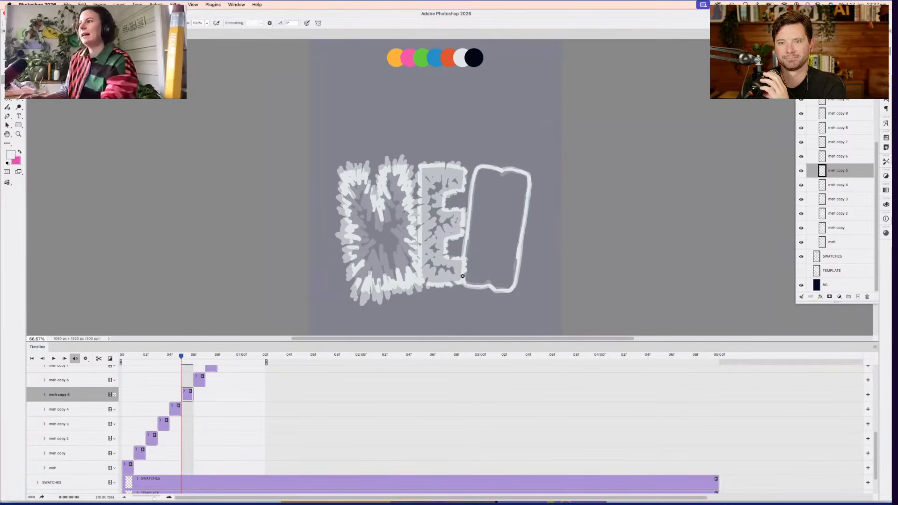
Paint the H with short, ragged white strokes around its outline on the meh copy 6 layer at the seventh frame
click(190, 359)
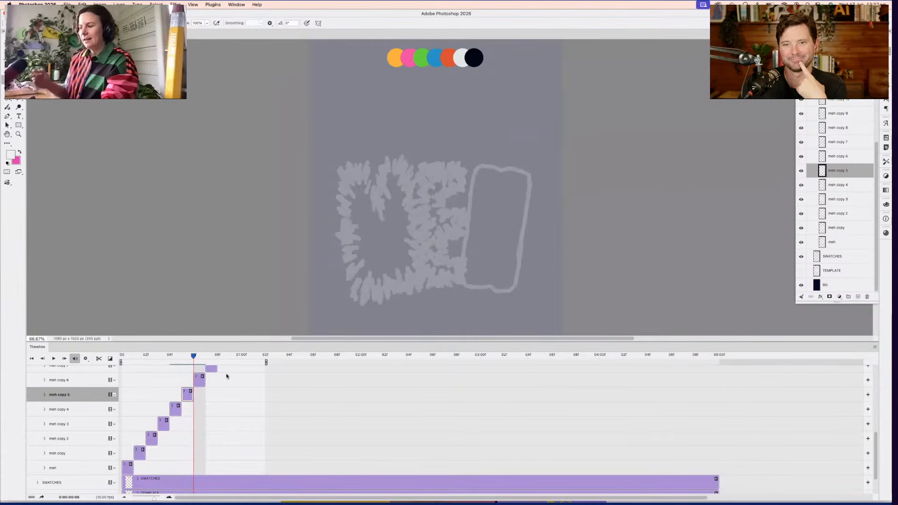
click(493, 201)
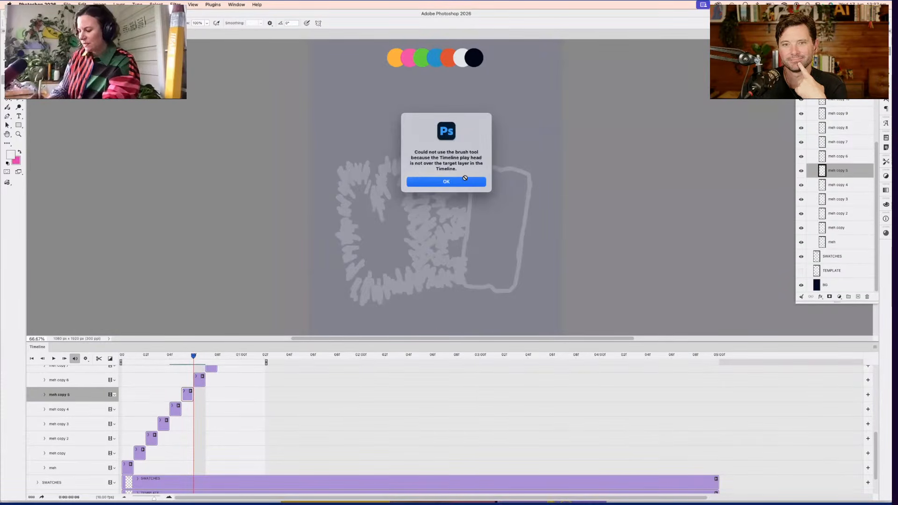
click(464, 180)
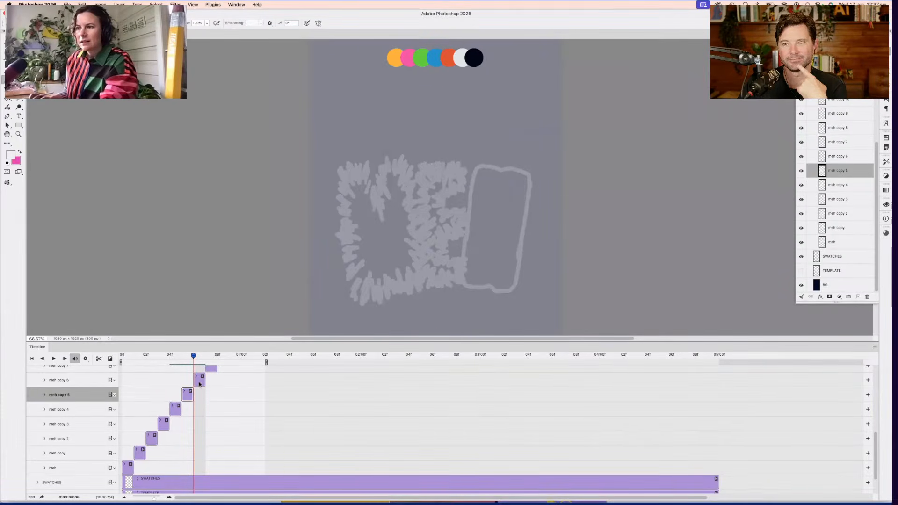
key(alt+bracketright)
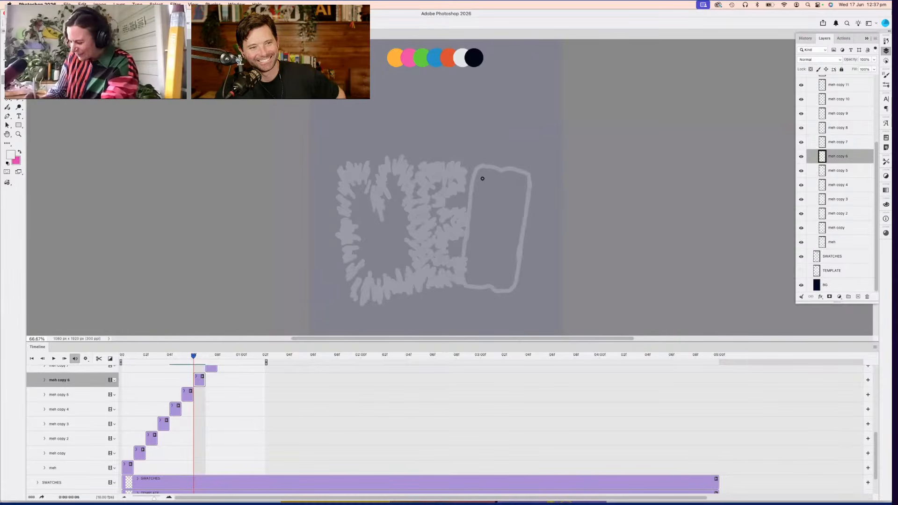
mouse_move(482, 177)
mouse_down()
mouse_move(515, 171)
mouse_move(529, 180)
mouse_move(525, 188)
mouse_move(479, 182)
mouse_move(471, 196)
mouse_move(491, 178)
mouse_move(533, 188)
mouse_move(521, 201)
mouse_move(532, 201)
mouse_move(521, 216)
mouse_move(505, 191)
mouse_move(499, 210)
mouse_move(525, 180)
mouse_move(486, 197)
mouse_move(482, 183)
mouse_move(461, 241)
mouse_move(476, 241)
mouse_move(464, 253)
mouse_move(474, 257)
mouse_move(461, 284)
mouse_move(485, 277)
mouse_move(489, 287)
mouse_move(471, 274)
mouse_move(507, 287)
mouse_move(526, 218)
mouse_up()
drag(476, 232, 492, 188)
mouse_move(489, 259)
mouse_down()
mouse_move(494, 279)
mouse_move(514, 267)
mouse_up()
drag(519, 205, 518, 183)
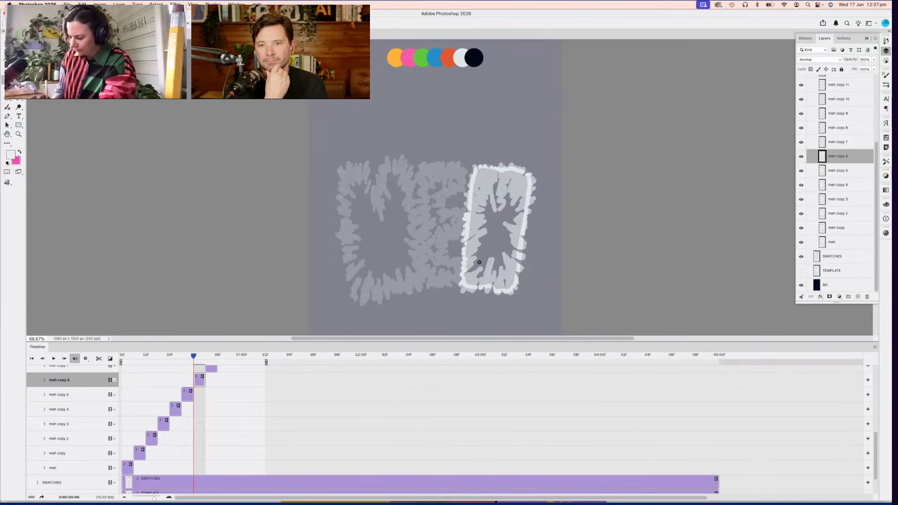
Finish the ragged strokes inside the H and paint spaced white strokes outward around the M and E on meh copy 6
mouse_move(481, 261)
mouse_down()
mouse_move(466, 278)
mouse_move(469, 259)
mouse_up()
drag(518, 213, 512, 258)
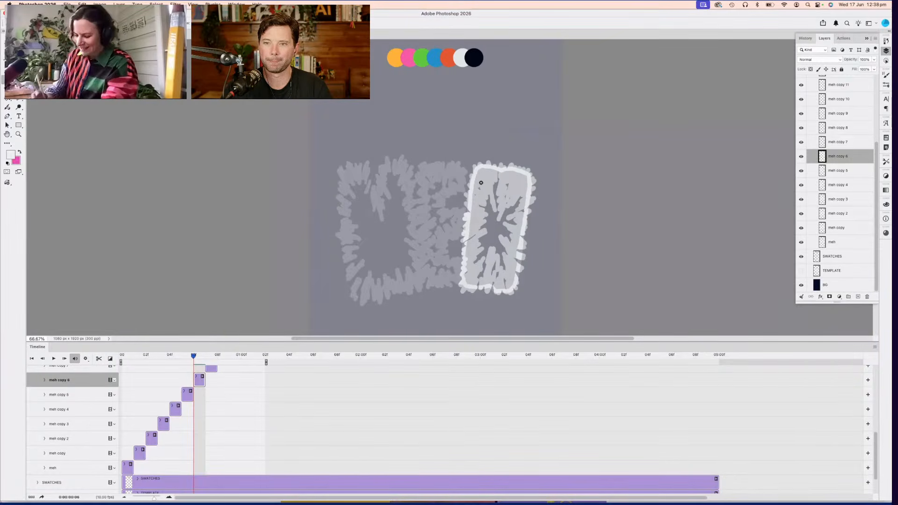
mouse_move(341, 155)
mouse_down()
mouse_move(332, 182)
mouse_move(343, 223)
mouse_move(332, 226)
mouse_move(332, 247)
mouse_move(347, 253)
mouse_move(340, 264)
mouse_move(352, 295)
mouse_move(344, 307)
mouse_move(360, 312)
mouse_move(369, 299)
mouse_move(374, 314)
mouse_move(403, 289)
mouse_move(415, 304)
mouse_move(431, 290)
mouse_up()
mouse_move(362, 160)
mouse_down()
mouse_move(377, 193)
mouse_move(389, 152)
mouse_move(392, 160)
mouse_move(411, 156)
mouse_move(426, 277)
mouse_up()
mouse_move(423, 168)
mouse_down()
mouse_move(436, 152)
mouse_move(439, 168)
mouse_move(445, 157)
mouse_move(457, 167)
mouse_move(471, 160)
mouse_move(461, 163)
mouse_move(467, 179)
mouse_move(458, 193)
mouse_move(445, 189)
mouse_move(446, 213)
mouse_move(458, 205)
mouse_move(469, 211)
mouse_move(454, 240)
mouse_move(438, 245)
mouse_move(455, 260)
mouse_move(435, 284)
mouse_move(441, 293)
mouse_move(458, 282)
mouse_move(462, 255)
mouse_up()
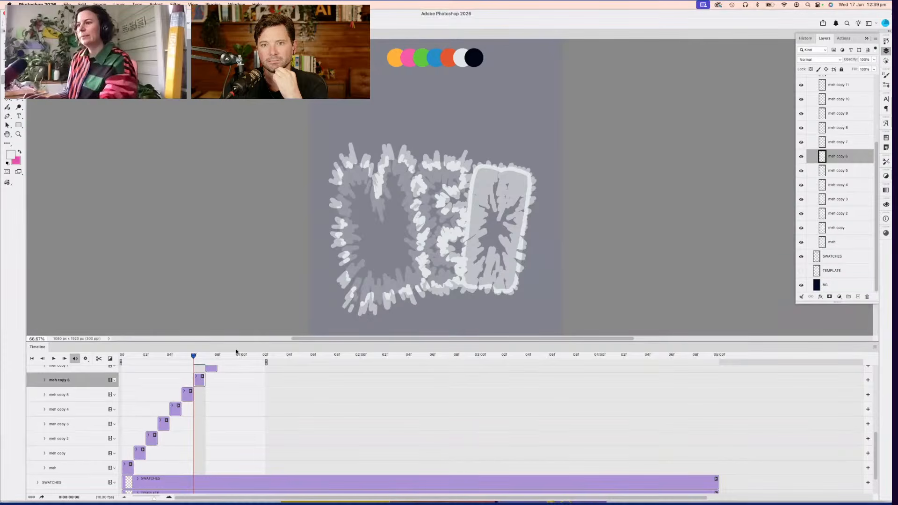
Paint short white strokes above the top of the M, outside the onion skin, on the meh copy 7 layer at the eighth frame
click(209, 357)
click(214, 372)
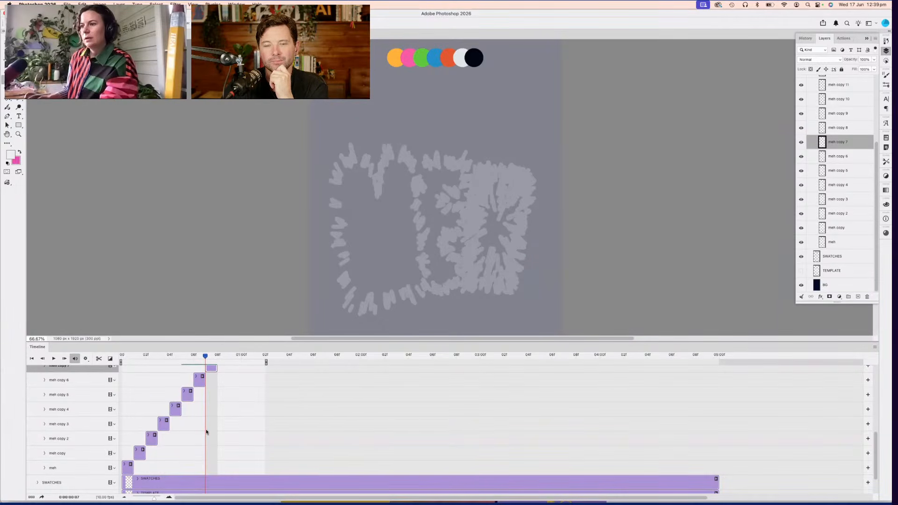
scroll(206, 421, up, 1)
drag(205, 356, 212, 395)
click(211, 395)
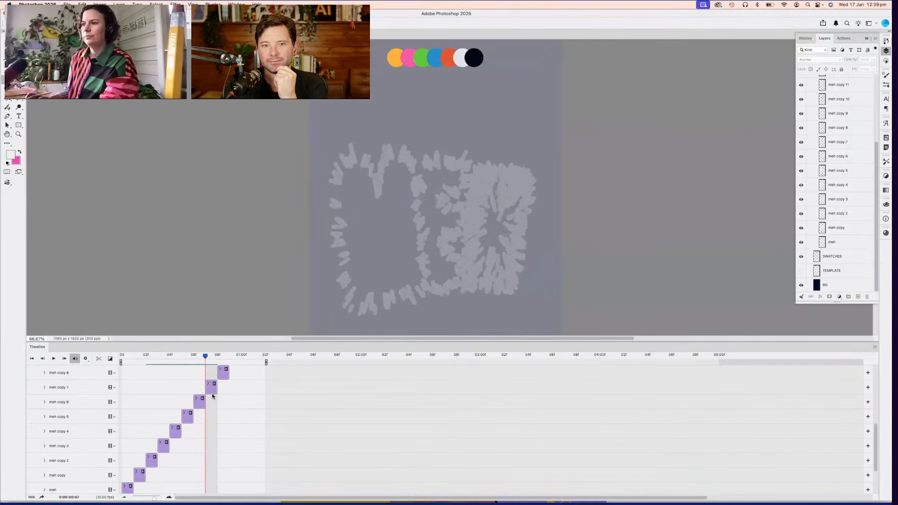
click(212, 394)
scroll(430, 217, up, 1)
scroll(430, 217, left, 1)
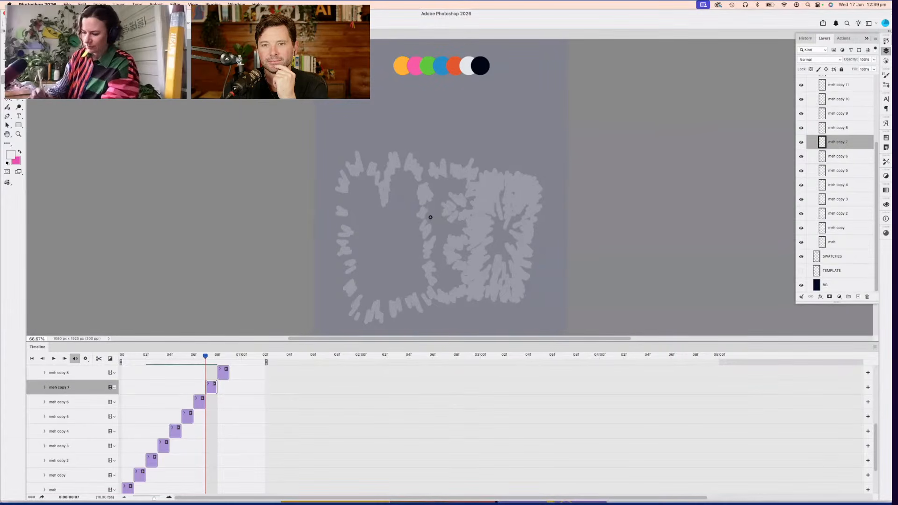
mouse_move(346, 151)
mouse_down()
mouse_move(344, 141)
mouse_move(387, 158)
mouse_move(396, 135)
mouse_move(382, 176)
mouse_up()
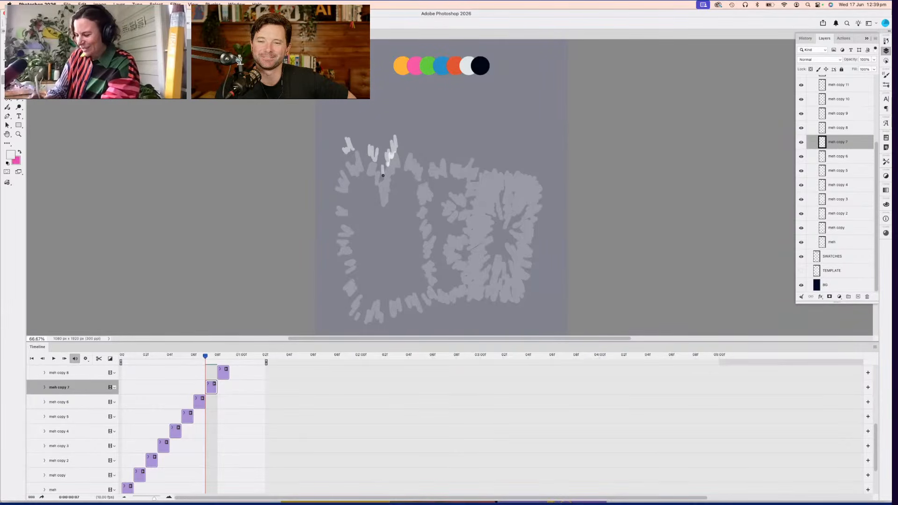
drag(411, 143, 428, 163)
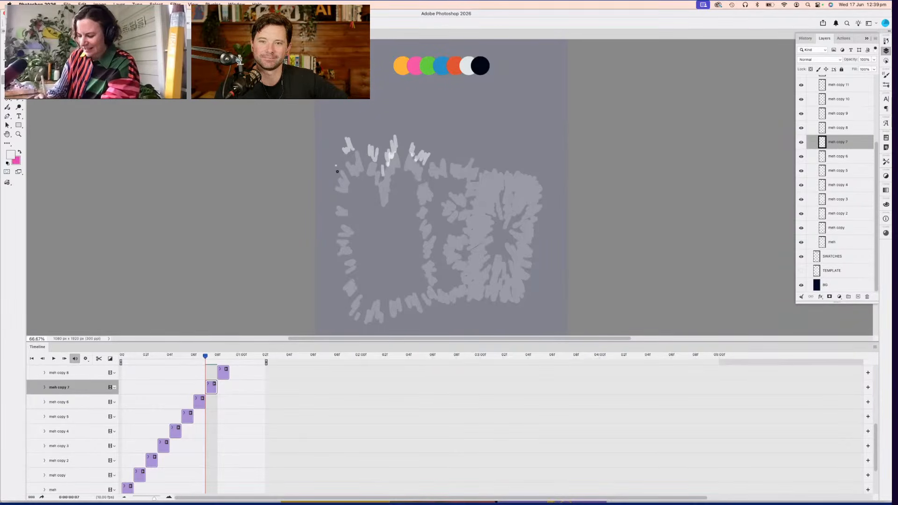
Paint spaced white strokes just outside the onion skin along the M's left side and bottom edge on meh copy 7
drag(335, 166, 337, 175)
drag(328, 168, 327, 207)
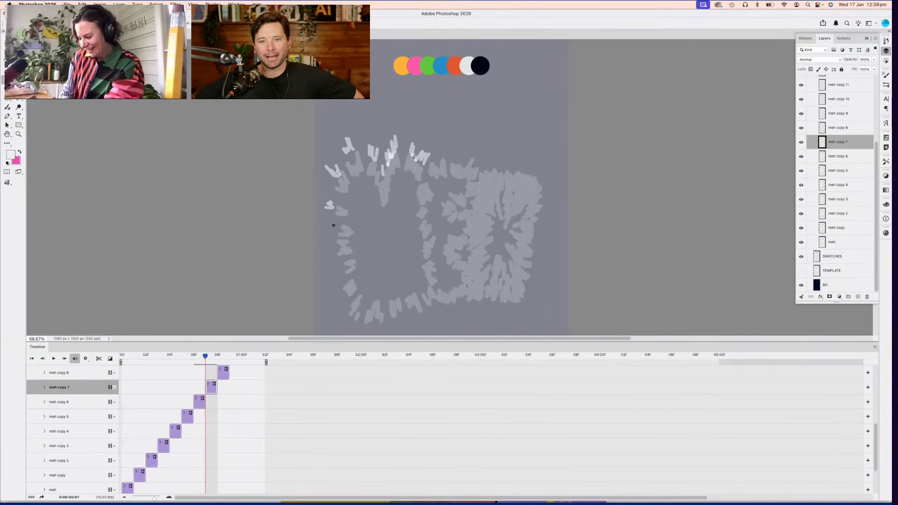
mouse_move(333, 225)
mouse_down()
mouse_move(323, 264)
mouse_move(333, 301)
mouse_up()
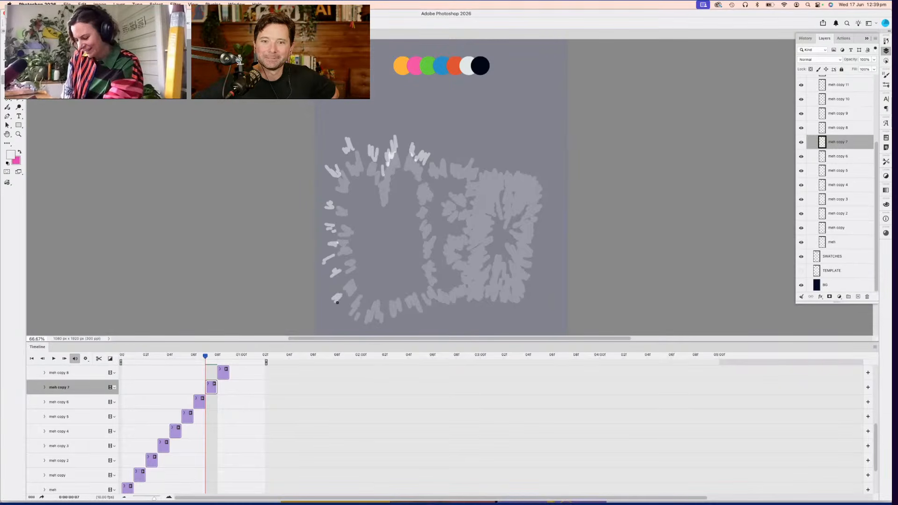
scroll(399, 225, down, 3)
mouse_move(357, 270)
mouse_down()
mouse_move(352, 282)
mouse_move(362, 284)
mouse_move(448, 263)
mouse_move(463, 276)
mouse_up()
scroll(457, 272, up, 3)
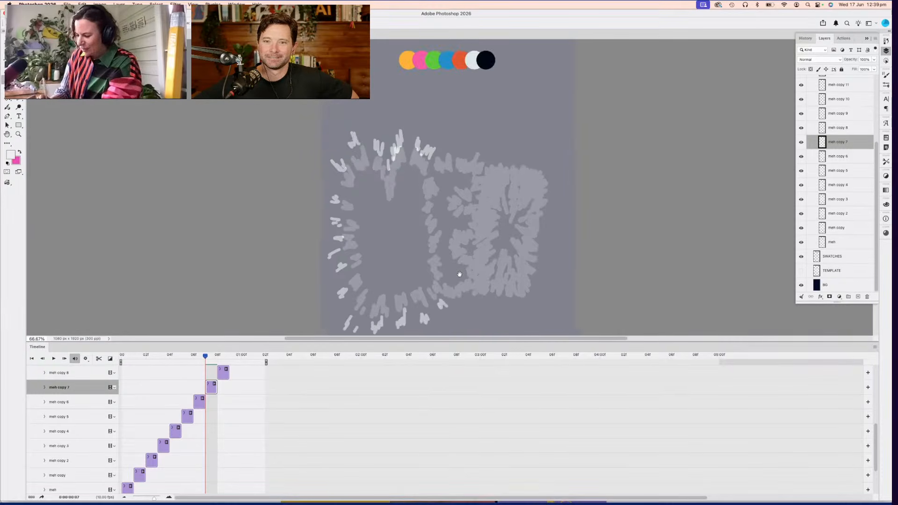
Paint spaced white strokes around the E and its arms and a ring of ragged strokes around the H on meh copy 7
mouse_move(428, 176)
mouse_down()
mouse_move(435, 245)
mouse_move(441, 159)
mouse_move(462, 152)
mouse_move(465, 163)
mouse_move(484, 163)
mouse_move(480, 183)
mouse_up()
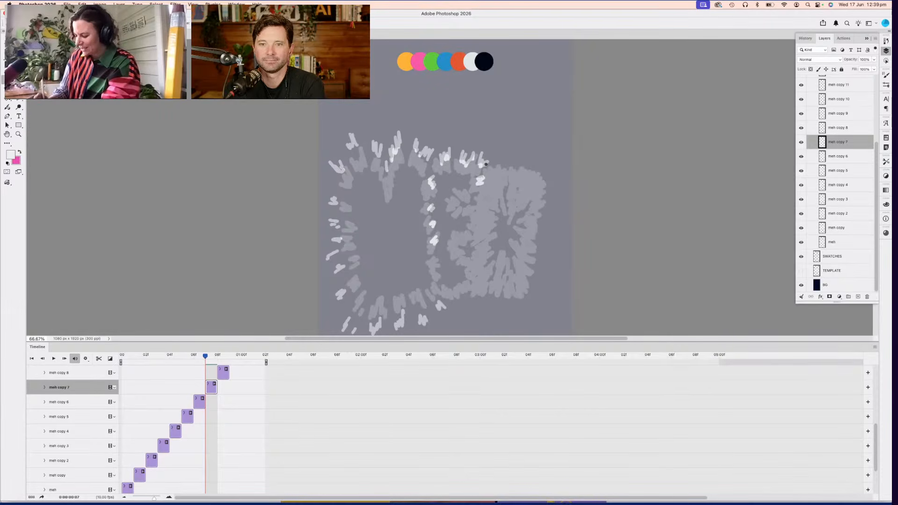
mouse_move(470, 239)
mouse_down()
mouse_move(457, 255)
mouse_move(471, 258)
mouse_up()
mouse_move(447, 298)
mouse_down()
mouse_move(458, 306)
mouse_move(473, 296)
mouse_up()
mouse_move(470, 262)
mouse_down()
mouse_move(479, 276)
mouse_move(474, 265)
mouse_up()
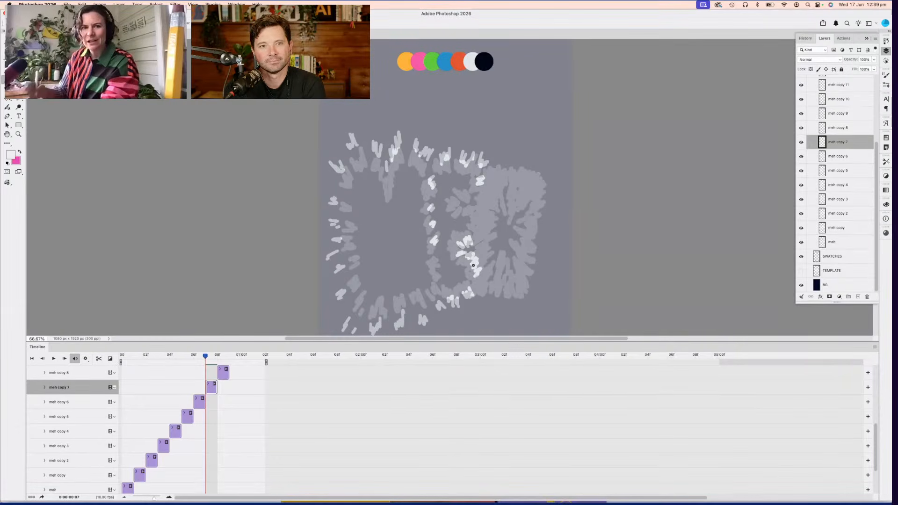
mouse_move(472, 195)
mouse_down()
mouse_move(453, 211)
mouse_move(475, 207)
mouse_up()
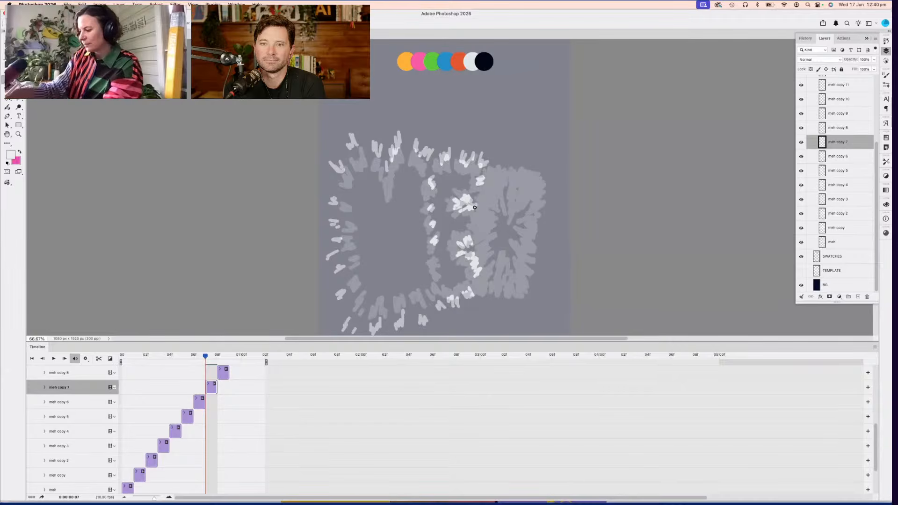
mouse_move(496, 163)
mouse_down()
mouse_move(523, 179)
mouse_move(545, 173)
mouse_move(541, 187)
mouse_move(551, 185)
mouse_move(538, 194)
mouse_move(549, 197)
mouse_move(535, 183)
mouse_move(505, 186)
mouse_move(483, 170)
mouse_move(478, 195)
mouse_move(490, 192)
mouse_move(477, 201)
mouse_move(478, 225)
mouse_move(485, 217)
mouse_move(475, 240)
mouse_move(481, 297)
mouse_move(502, 284)
mouse_move(519, 300)
mouse_move(532, 293)
mouse_move(550, 212)
mouse_up()
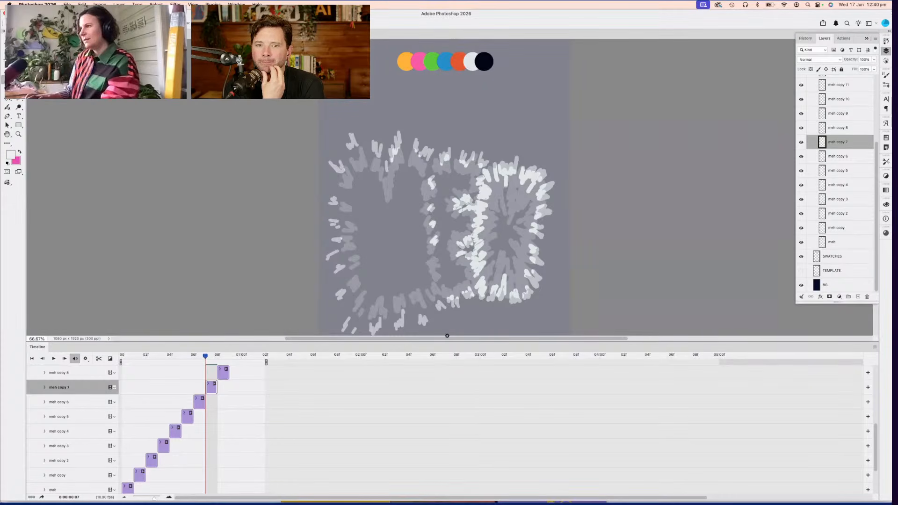
Paint small white strokes farther above the M's top edge on the meh copy 8 layer at the ninth frame
click(218, 355)
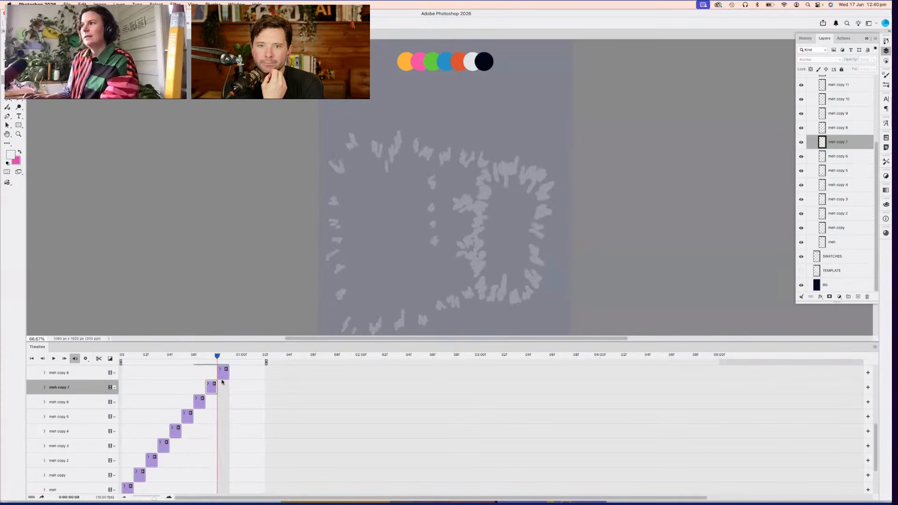
click(222, 377)
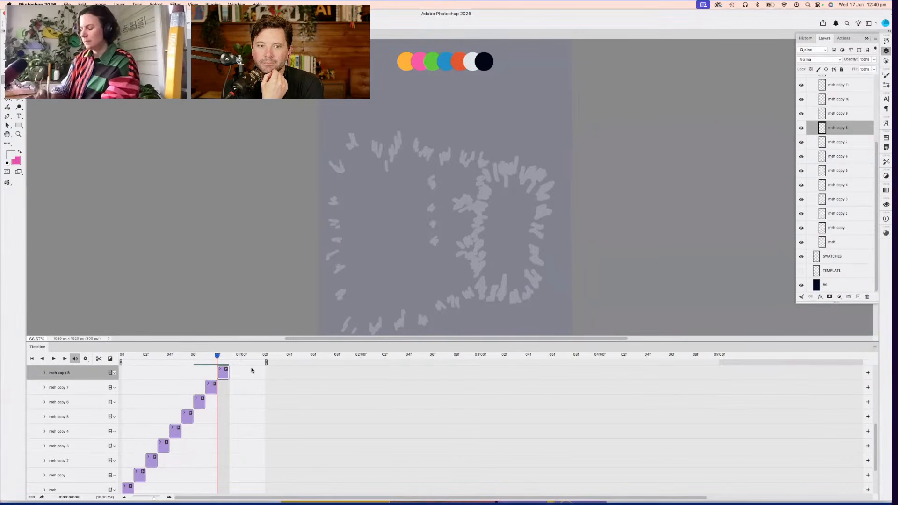
scroll(438, 220, left, 3)
scroll(437, 220, up, 2)
mouse_move(399, 170)
mouse_down()
mouse_move(398, 158)
mouse_move(430, 170)
mouse_move(439, 191)
mouse_up()
mouse_move(443, 179)
mouse_down()
mouse_move(451, 157)
mouse_move(487, 176)
mouse_up()
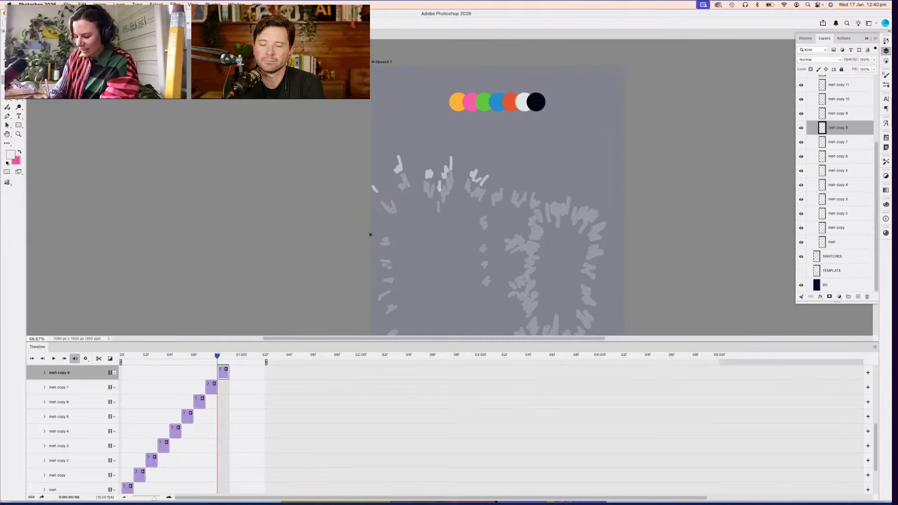
Paint small scattered white strokes along the artboard's left edge and below the M on meh copy 8
drag(370, 263, 457, 200)
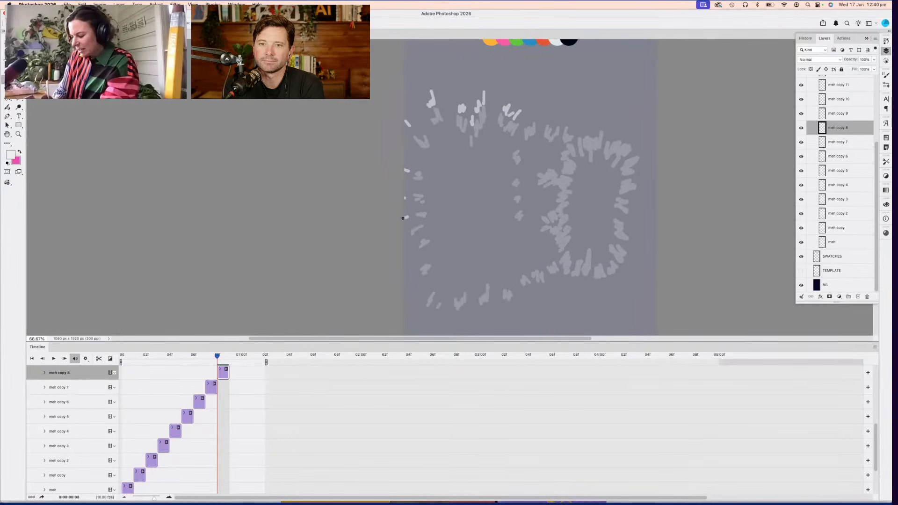
drag(415, 251, 412, 283)
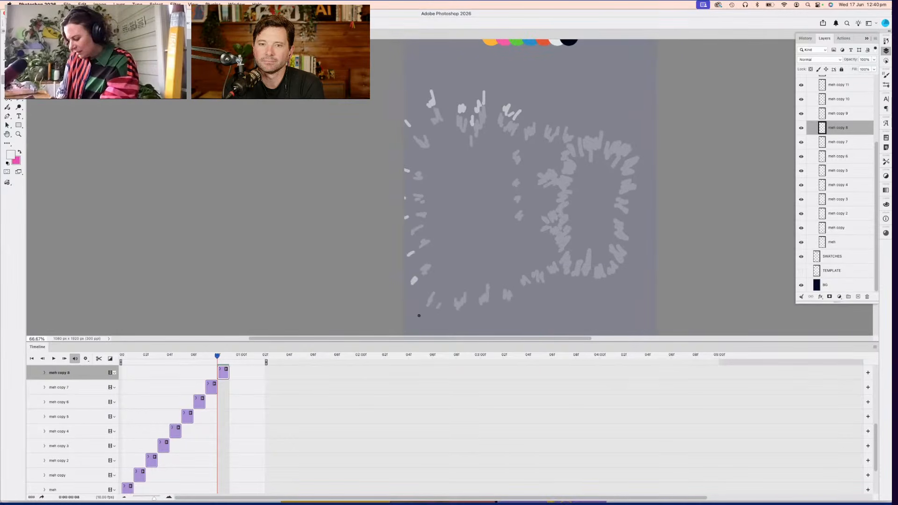
drag(472, 242, 486, 170)
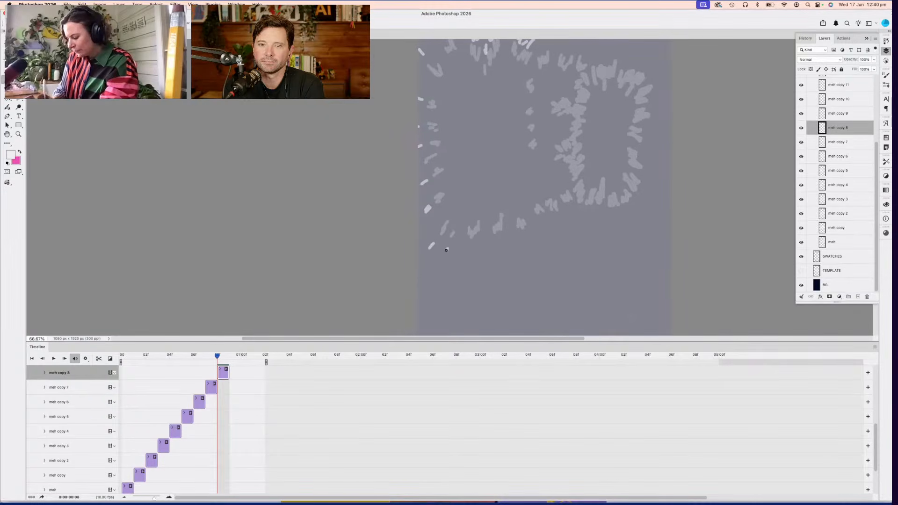
mouse_move(468, 251)
mouse_down()
mouse_move(500, 258)
mouse_move(525, 242)
mouse_up()
scroll(519, 242, right, 4)
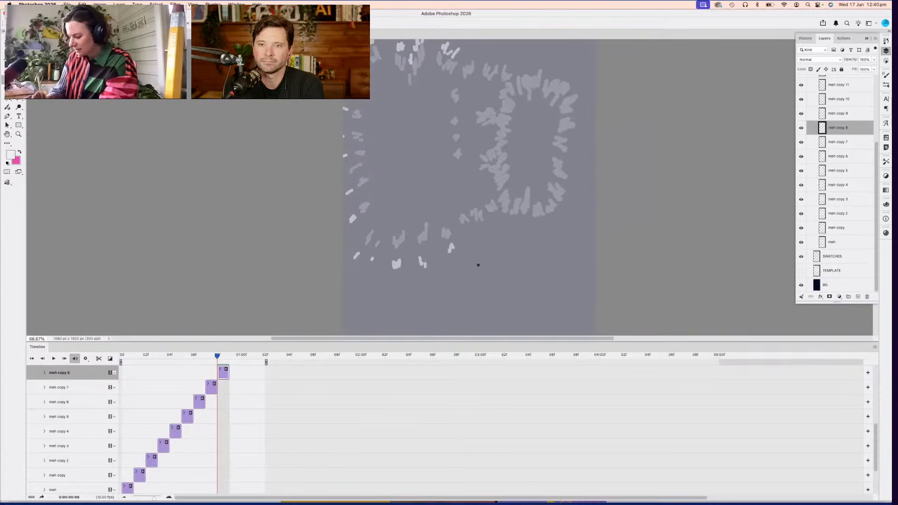
Paint small white marks along the E's left side, above its top edge and on its upper arm on meh copy 8
scroll(473, 241, up, 4)
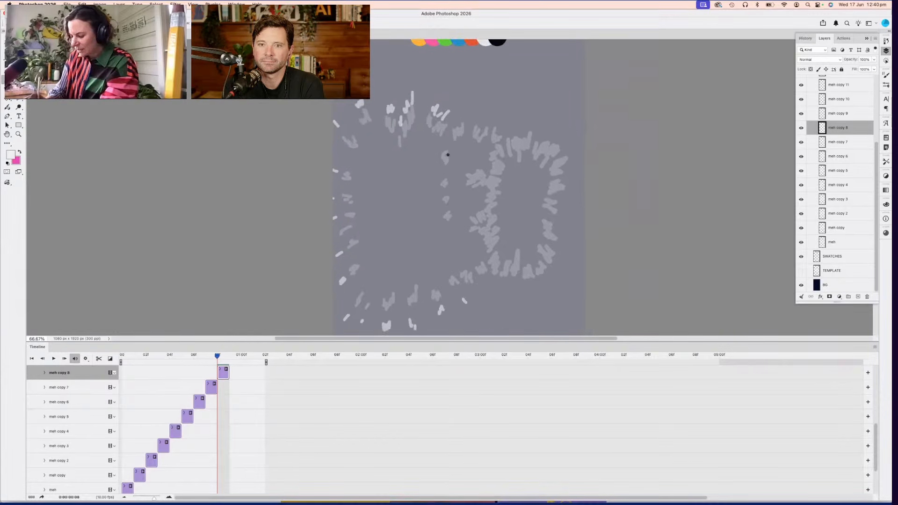
scroll(450, 215, up, 3)
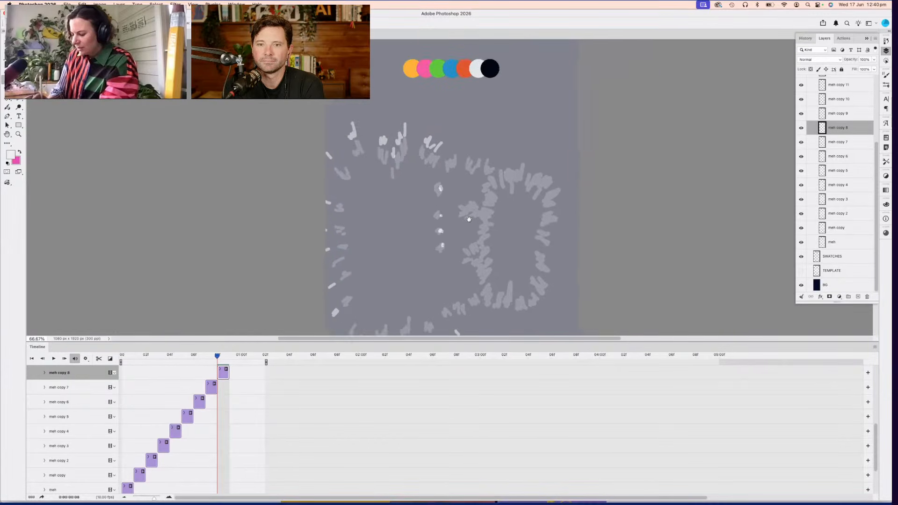
drag(468, 161, 494, 158)
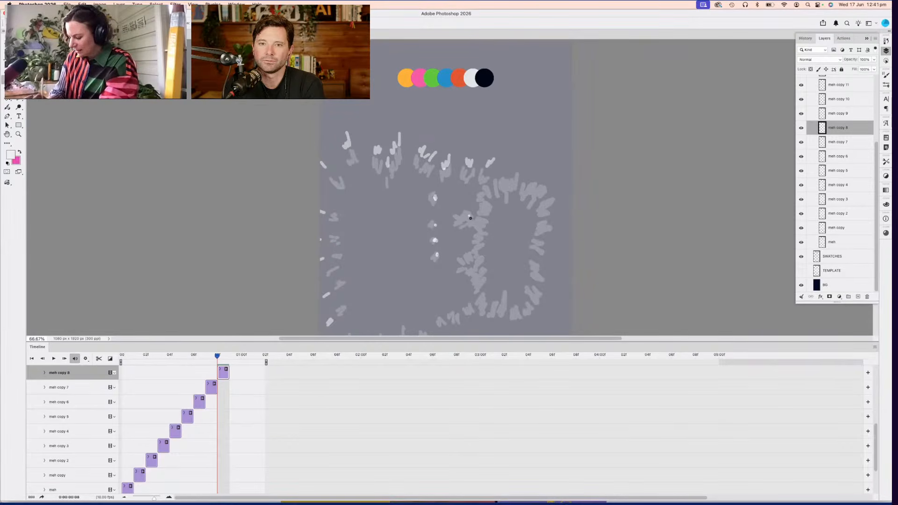
mouse_move(471, 218)
mouse_down()
mouse_move(463, 220)
mouse_move(475, 224)
mouse_up()
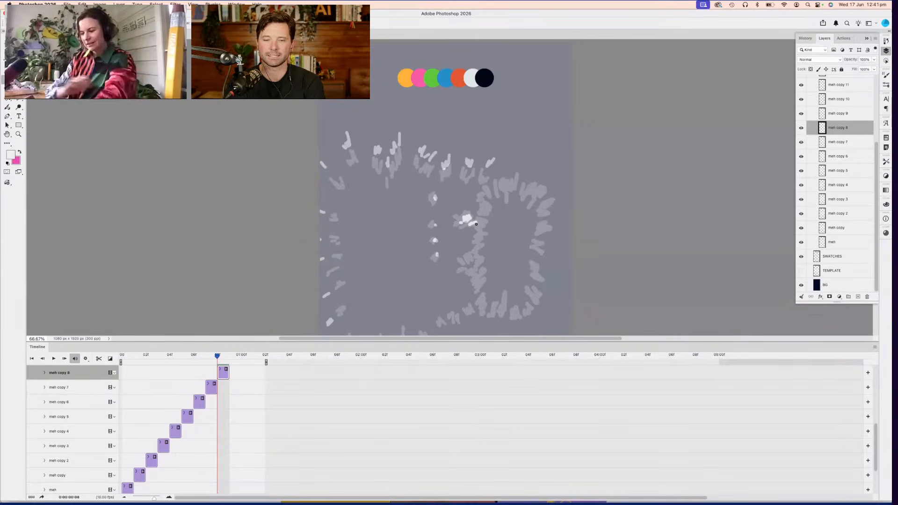
Paint small white strokes around the H's outline and along the E's bottom edge on meh copy 8, outside the onion skin
scroll(478, 226, right, 2)
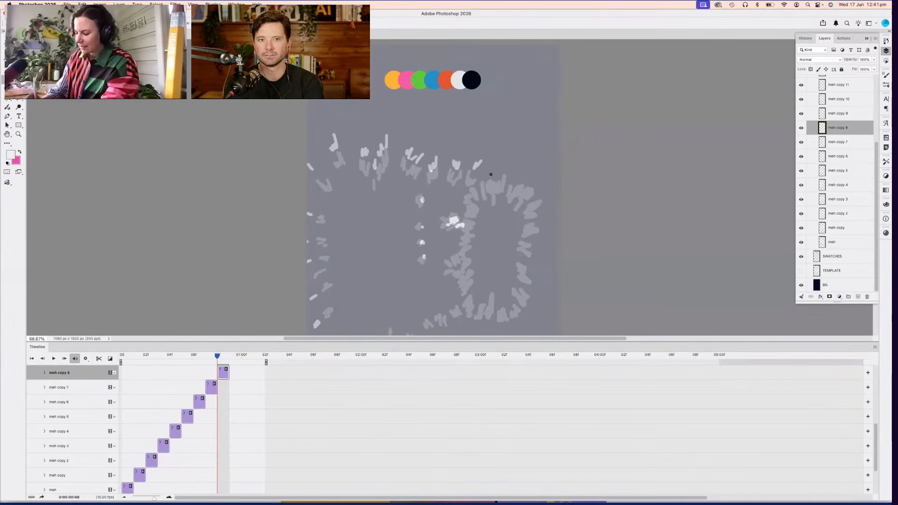
mouse_move(491, 174)
mouse_down()
mouse_move(499, 183)
mouse_move(506, 172)
mouse_move(504, 185)
mouse_move(467, 196)
mouse_move(467, 211)
mouse_up()
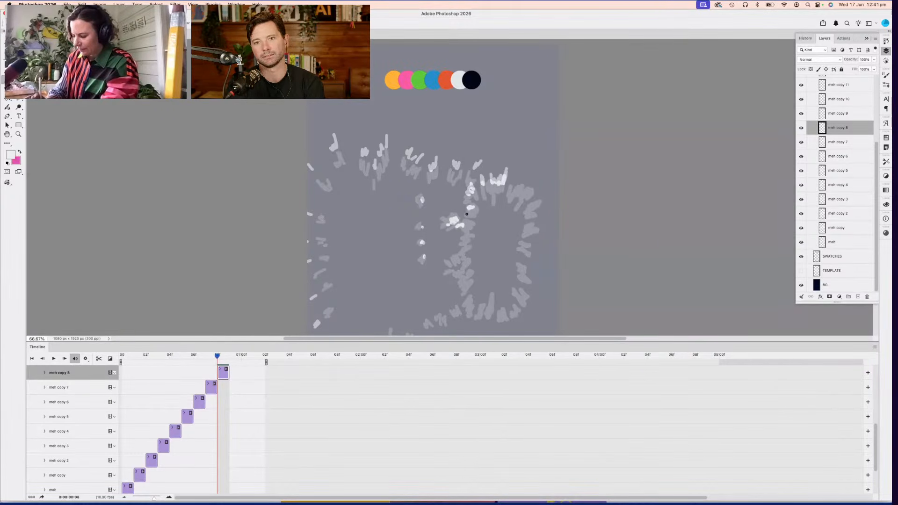
drag(467, 241, 462, 243)
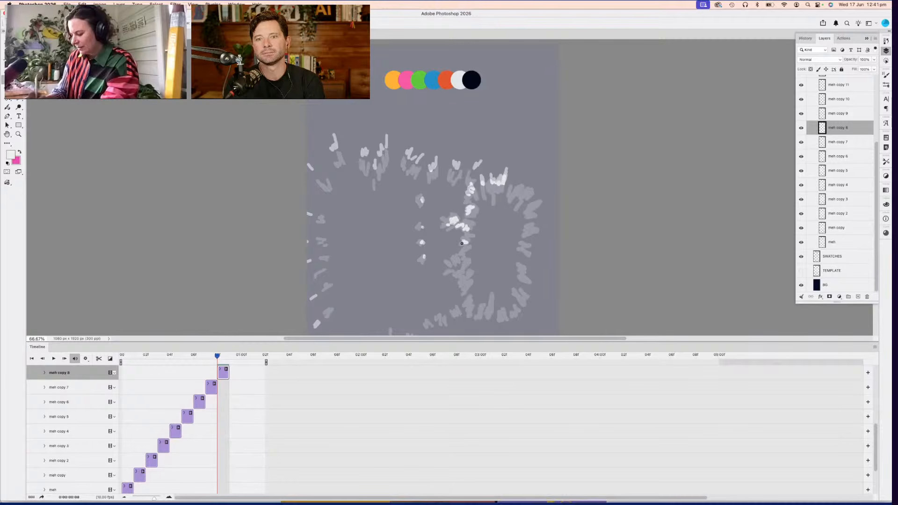
drag(514, 188, 540, 189)
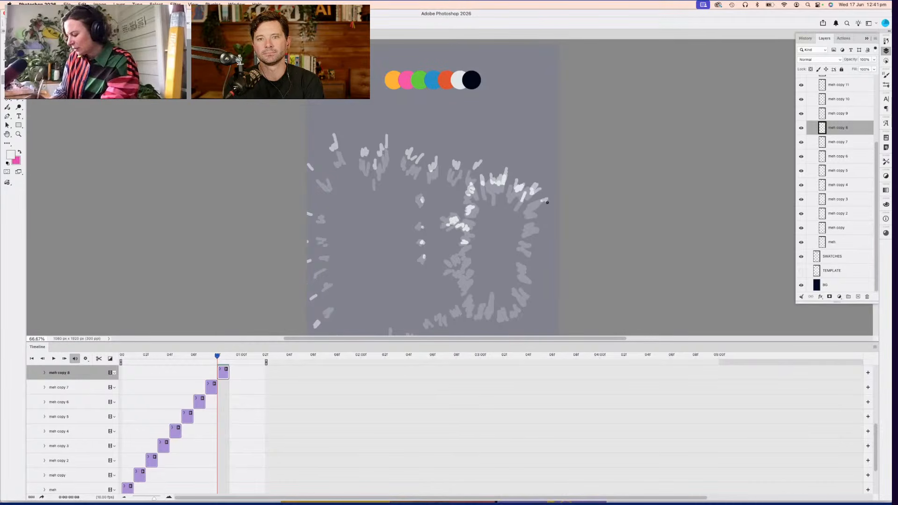
drag(541, 232, 489, 206)
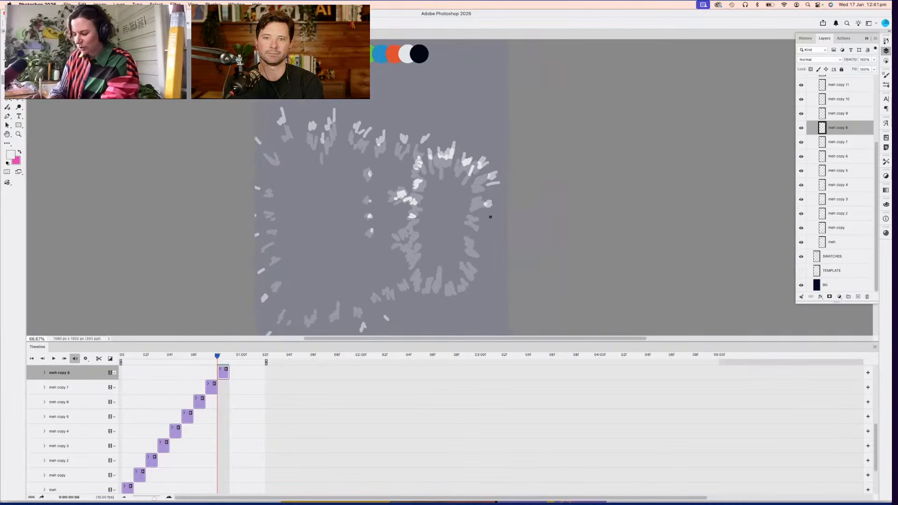
click(478, 239)
drag(478, 245, 482, 249)
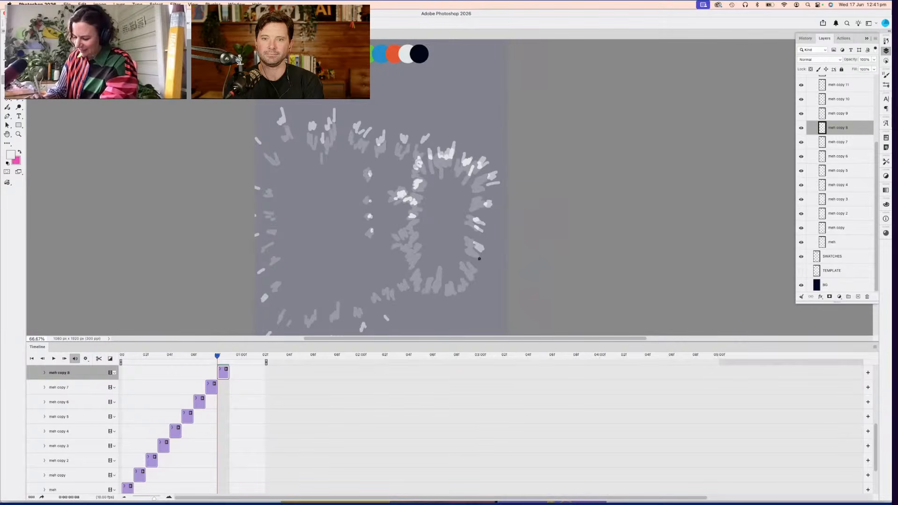
drag(478, 286, 479, 280)
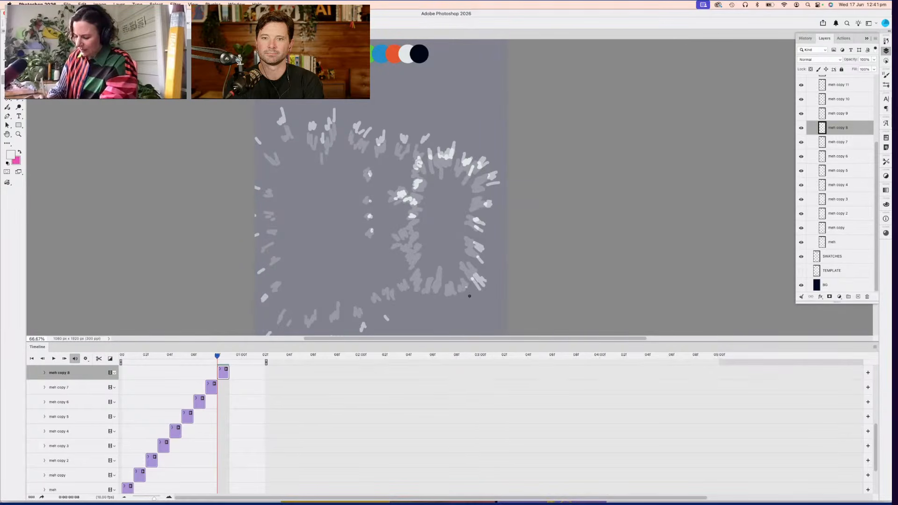
mouse_move(450, 293)
mouse_down()
mouse_move(453, 303)
mouse_move(437, 291)
mouse_move(420, 303)
mouse_up()
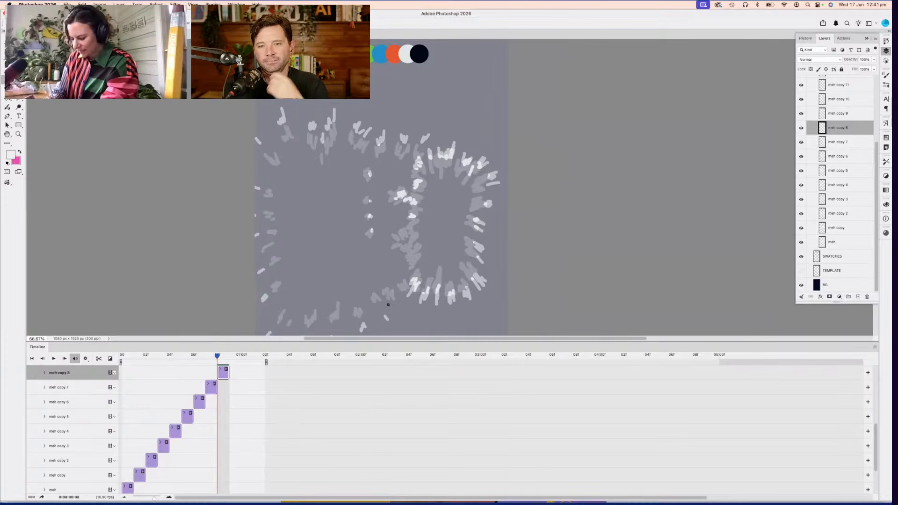
mouse_move(395, 309)
mouse_down()
mouse_move(390, 300)
mouse_move(407, 286)
mouse_up()
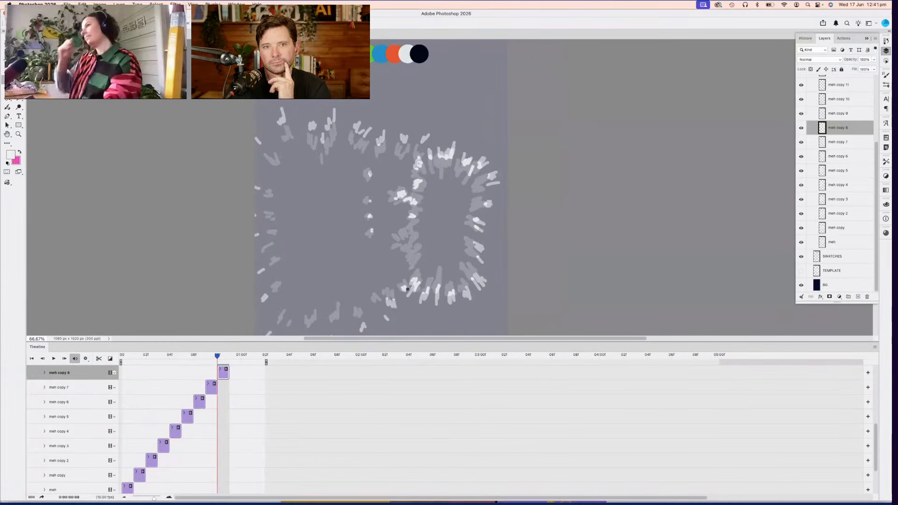
Turn off onion skins and play the animation to preview the letter burst
click(874, 347)
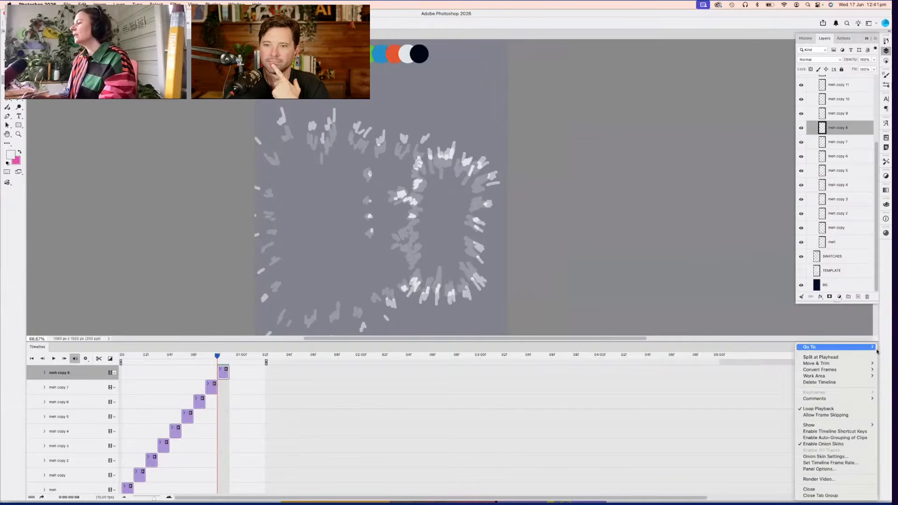
click(853, 445)
key(space)
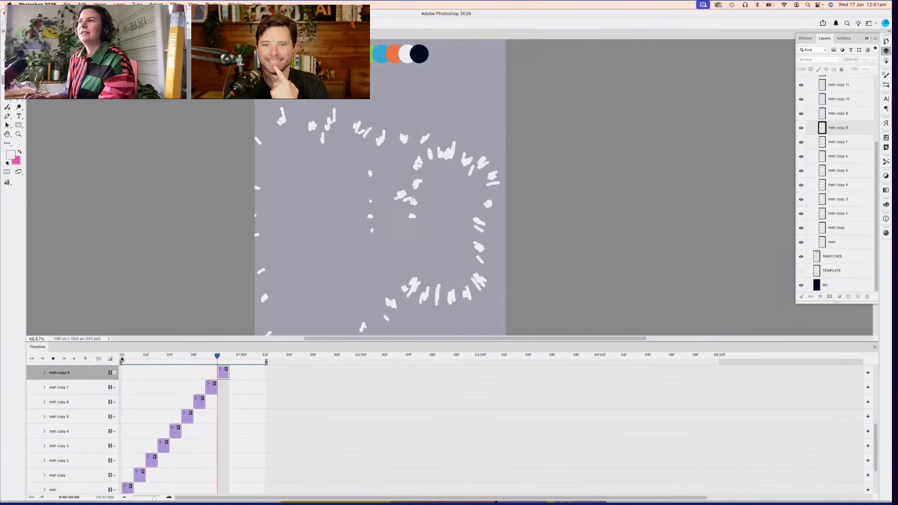
key(space)
Step back through the timeline to inspect the seventh and sixth frames without onion skins
click(187, 357)
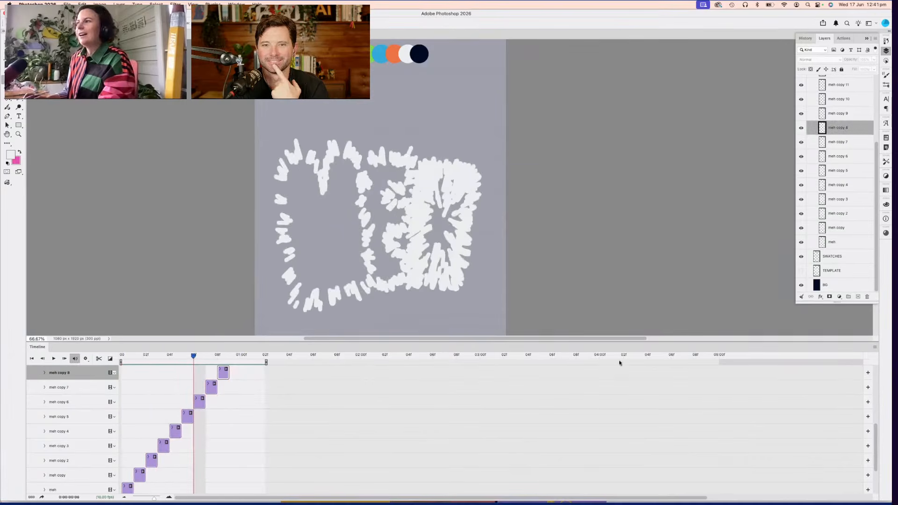
click(874, 346)
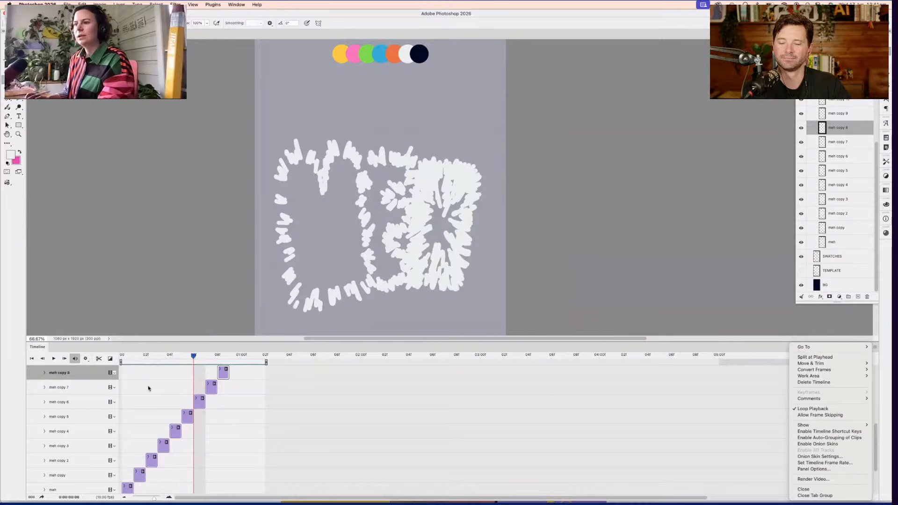
click(197, 356)
click(185, 357)
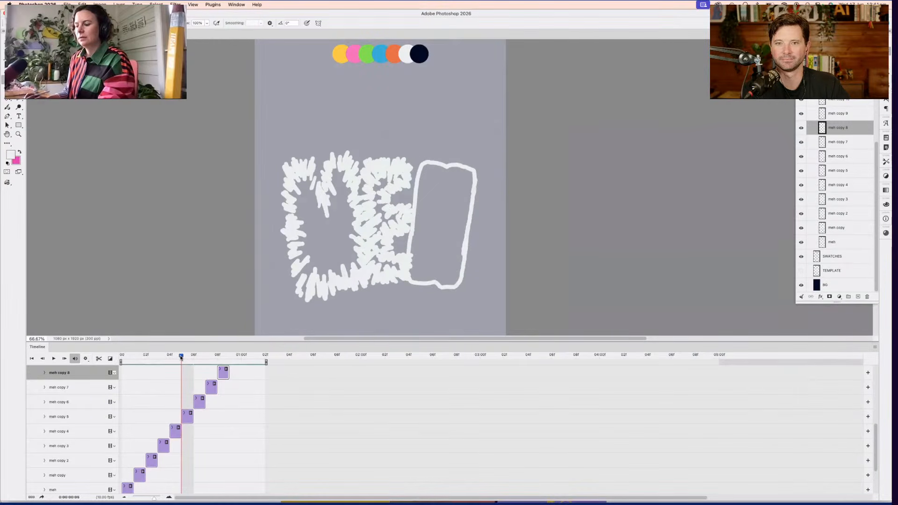
Fill the outlined E and H with white on the meh copy 4 frame at 04f
key(w)
click(157, 356)
click(169, 357)
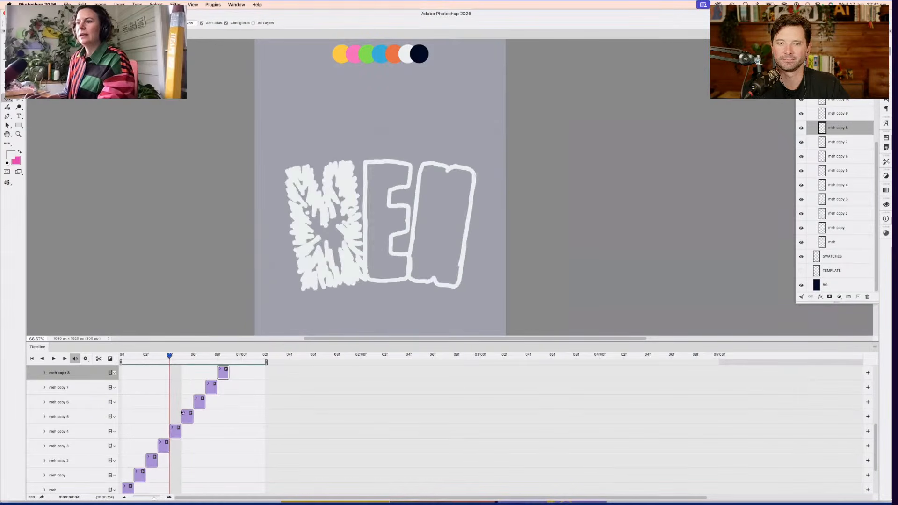
click(173, 435)
click(377, 232)
click(455, 226)
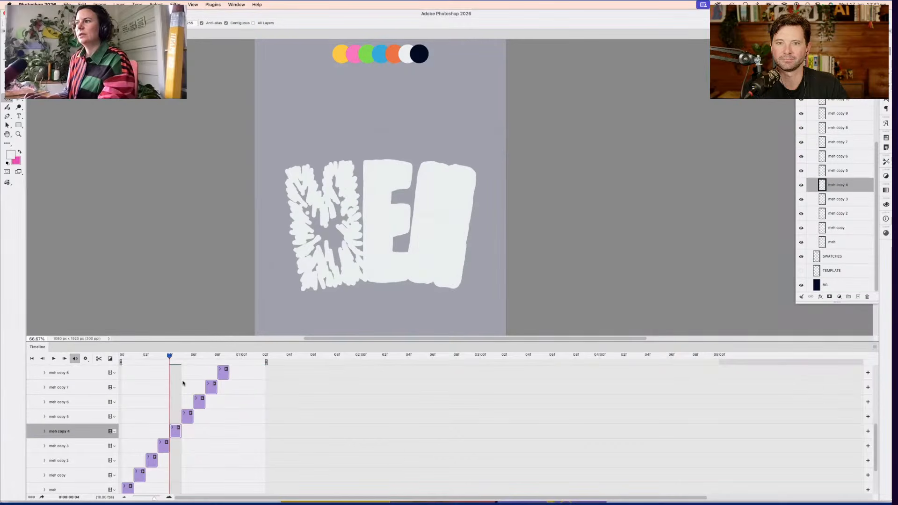
Fill the outlined H with white on the following frame, meh copy 5
click(184, 358)
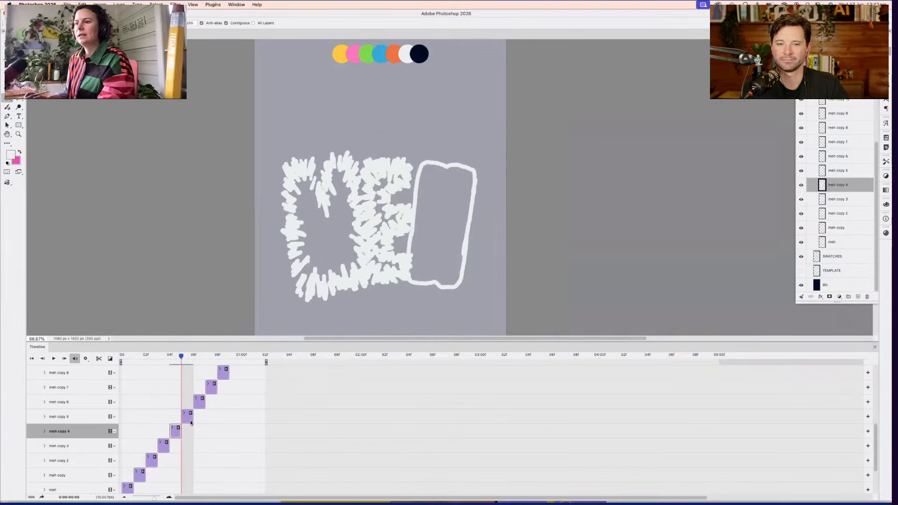
click(191, 422)
click(421, 249)
Play back the exploding MEH animation and scrub through its frames to check the motion
click(200, 360)
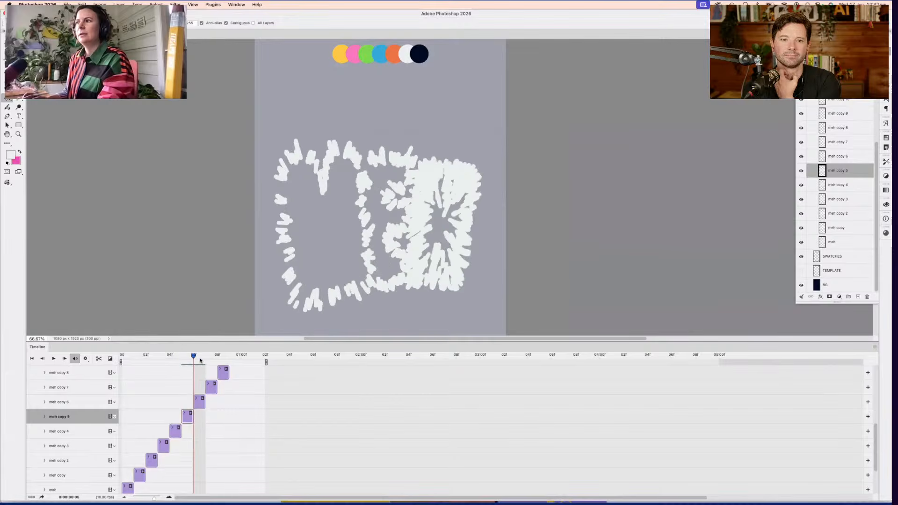
click(201, 406)
key(b)
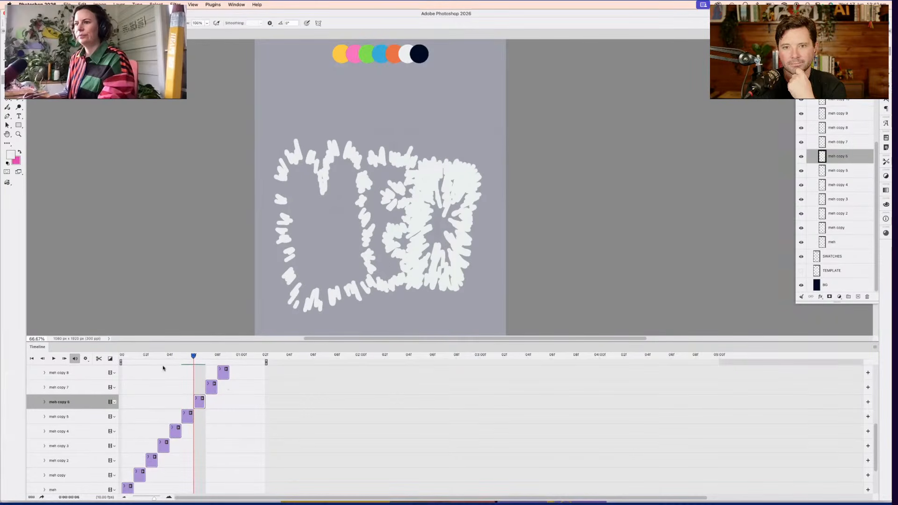
key(space)
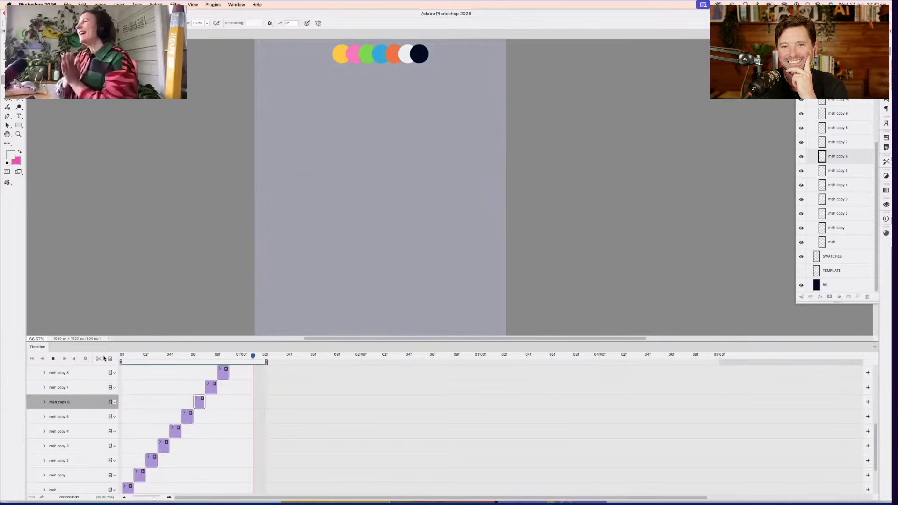
key(space)
scroll(150, 401, up, 5)
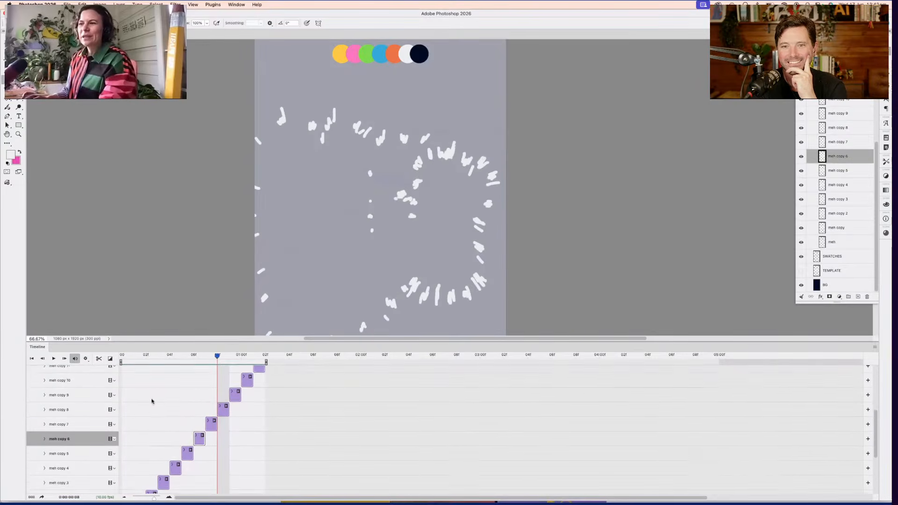
scroll(151, 401, down, 3)
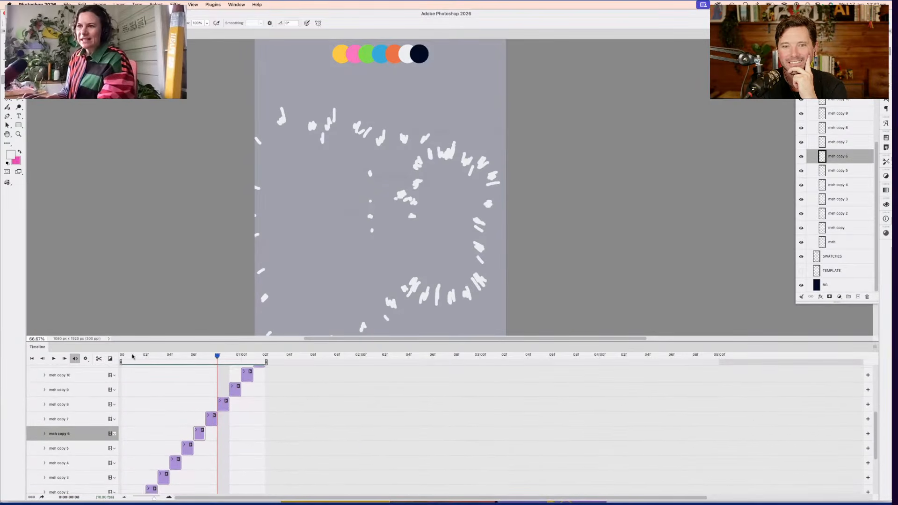
drag(132, 356, 217, 352)
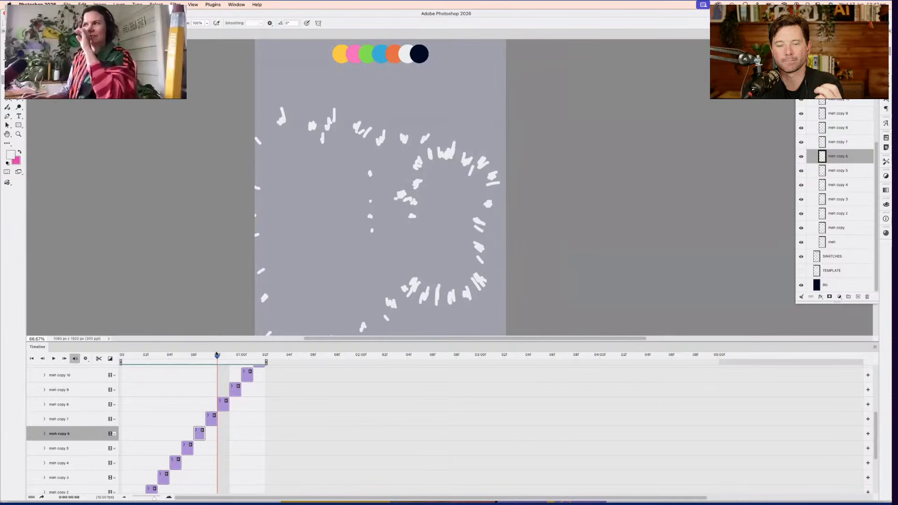
Expand the confetti group in the timeline and shift the whole group to start at frame 04f, where the M bursts
scroll(171, 406, up, 5)
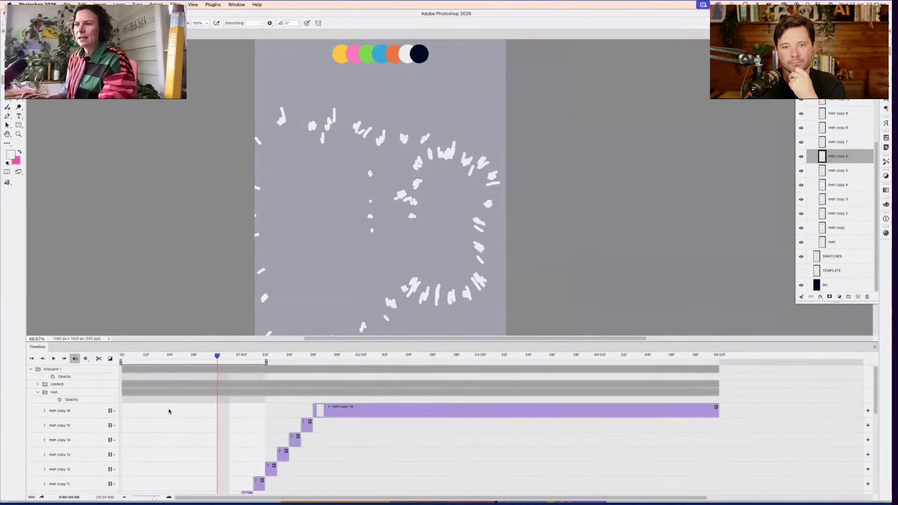
click(77, 386)
click(38, 385)
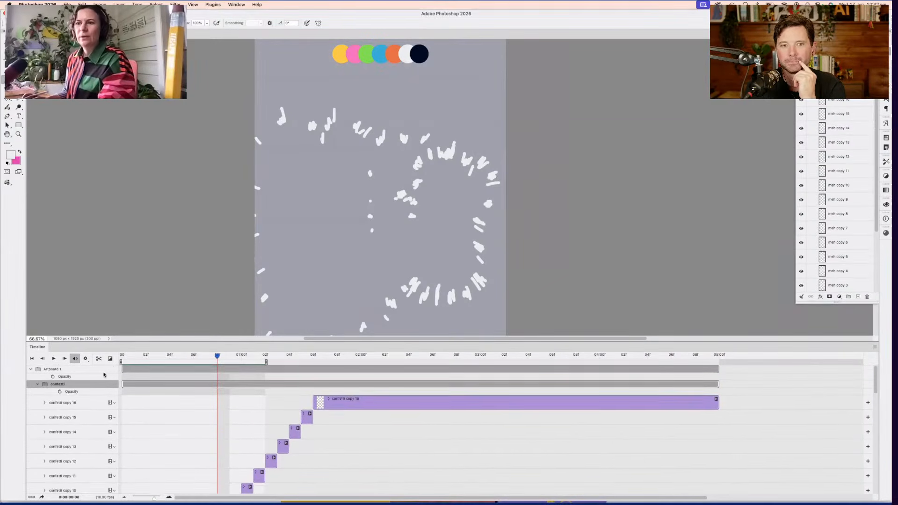
scroll(136, 392, down, 5)
click(122, 358)
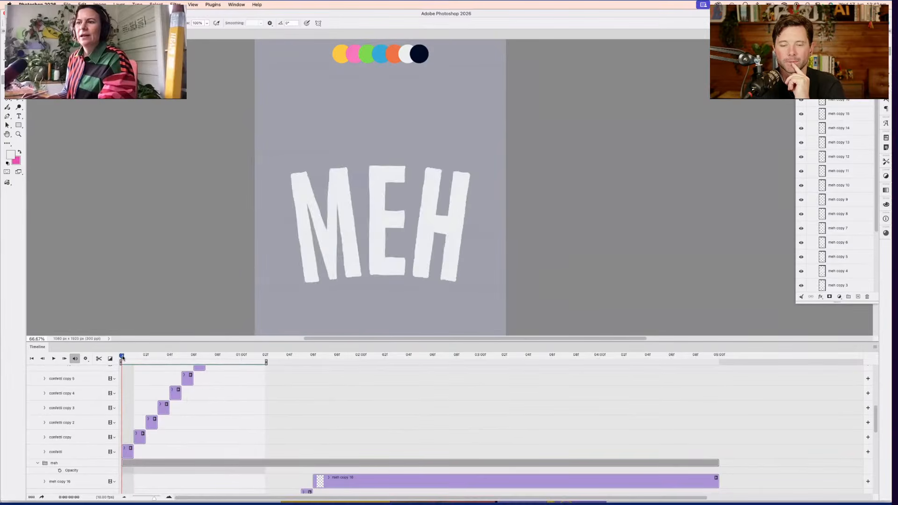
drag(127, 358, 171, 358)
scroll(192, 414, up, 5)
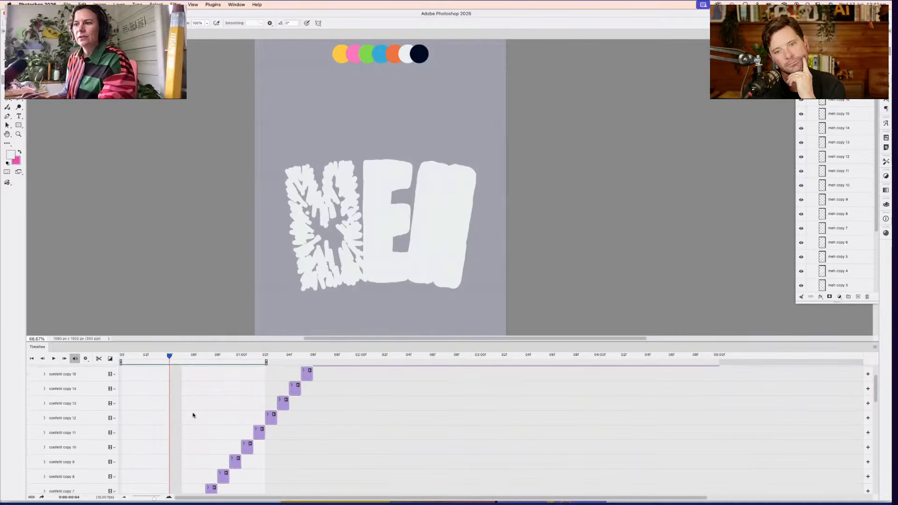
drag(155, 386, 203, 384)
scroll(219, 408, down, 1)
scroll(219, 407, down, 10)
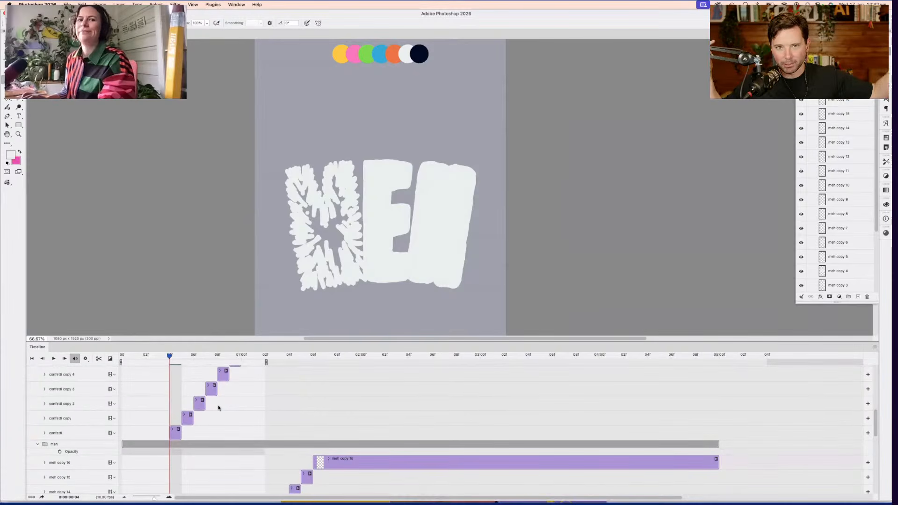
Select the first confetti frame and sample the yellow swatch as the brush colour
click(169, 437)
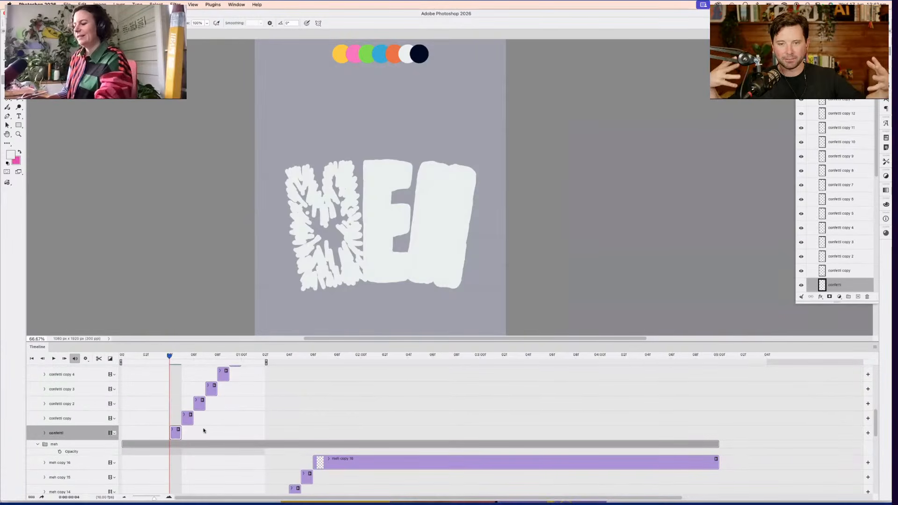
key(i)
click(339, 55)
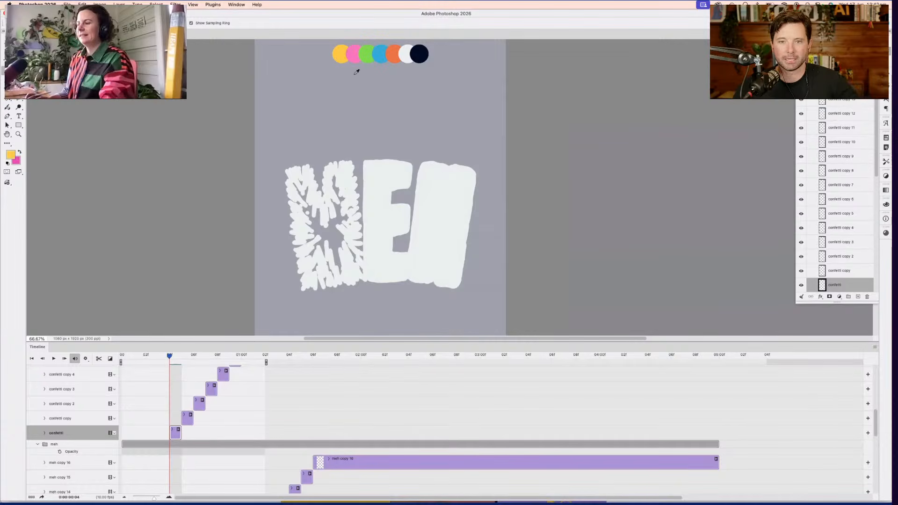
key(b)
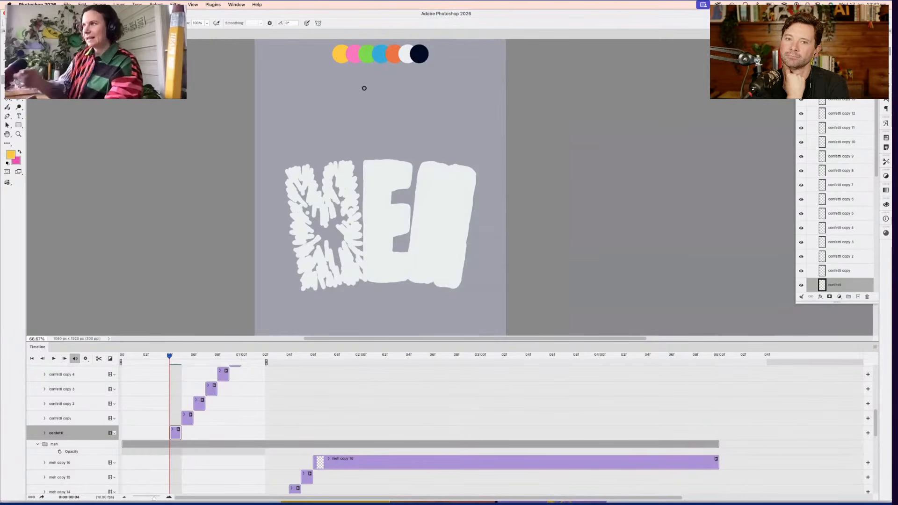
scroll(468, 223, left, 3)
drag(380, 186, 383, 190)
key(super+z)
Collapse both layer groups and move the confetti group below the meh group in the layer order
scroll(833, 231, up, 3)
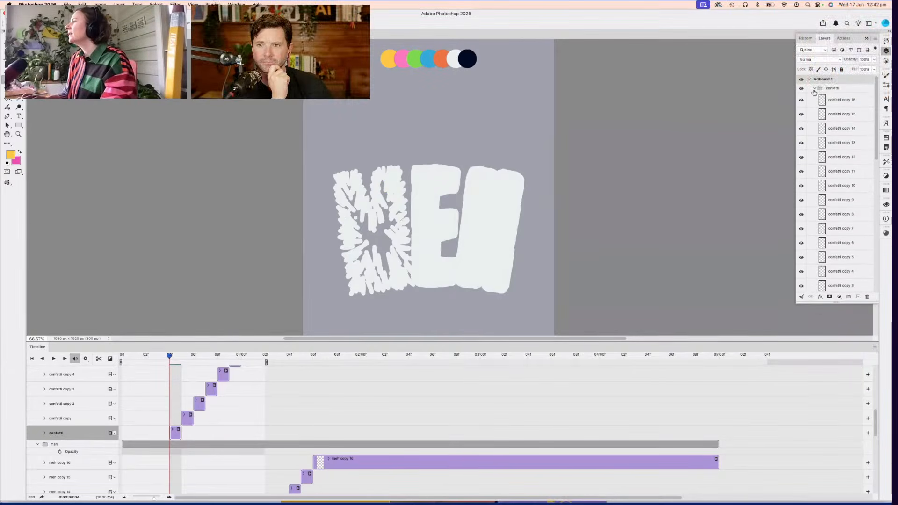
click(814, 88)
click(814, 96)
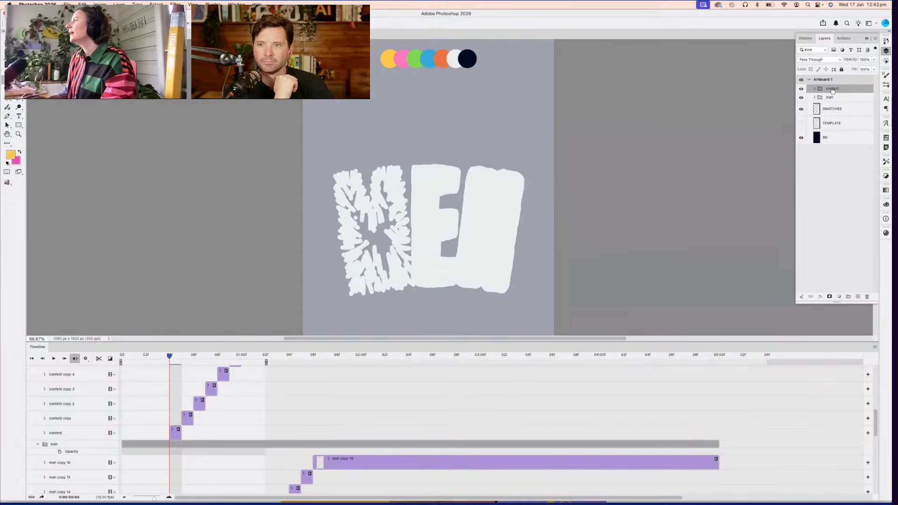
drag(823, 89, 814, 99)
click(814, 97)
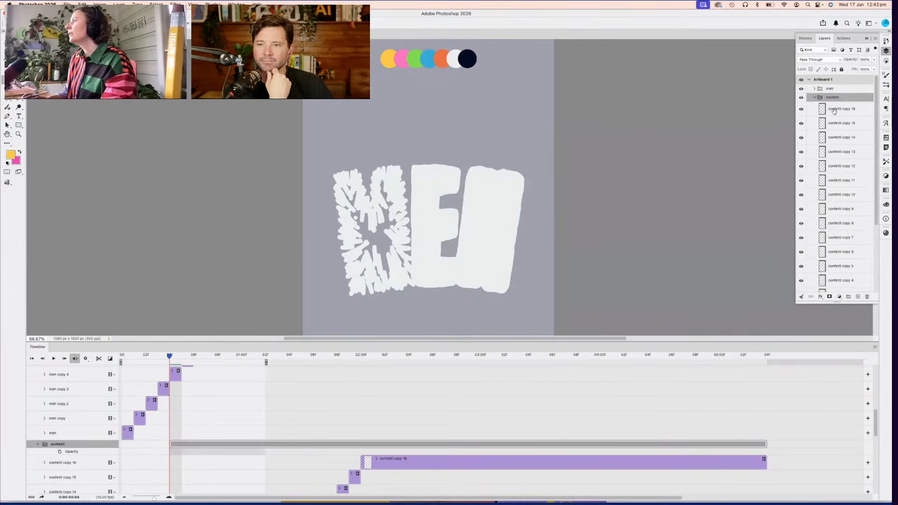
Paint scattered yellow confetti pieces behind the gaps of the M on the first confetti frame
scroll(272, 391, down, 10)
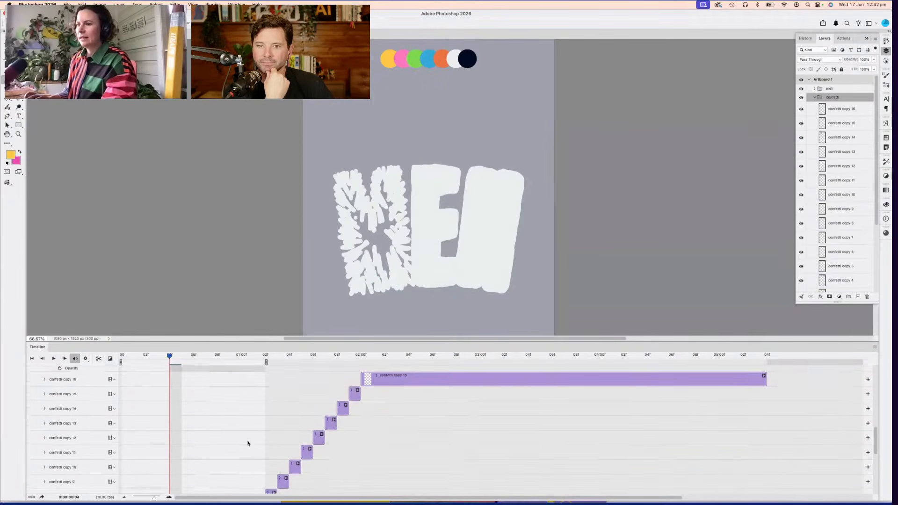
click(176, 467)
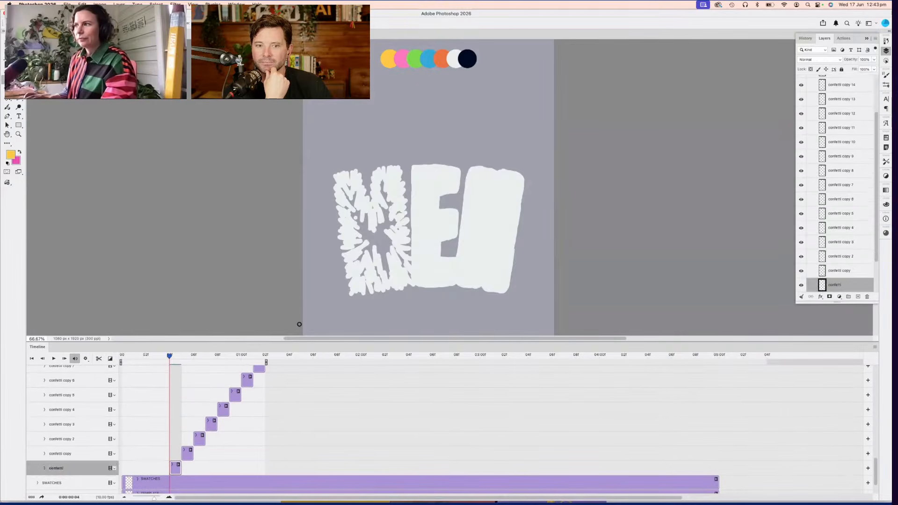
click(382, 186)
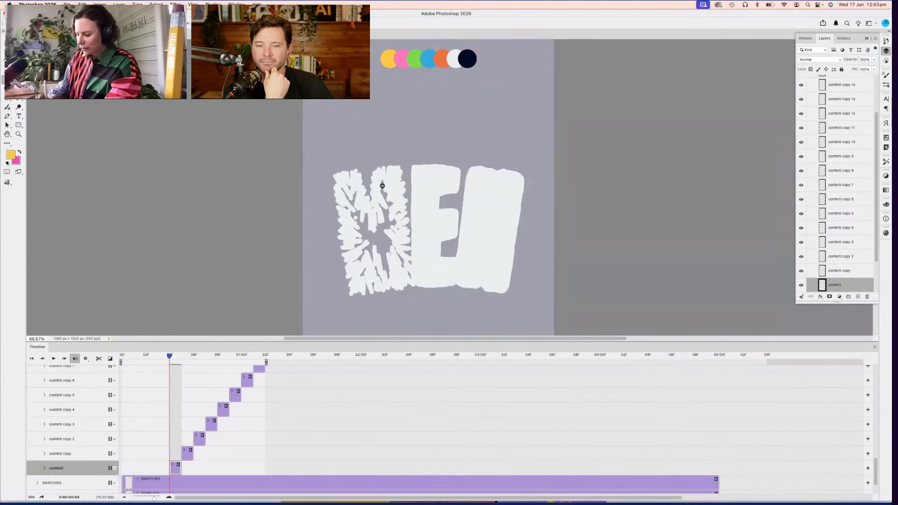
click(352, 200)
click(364, 221)
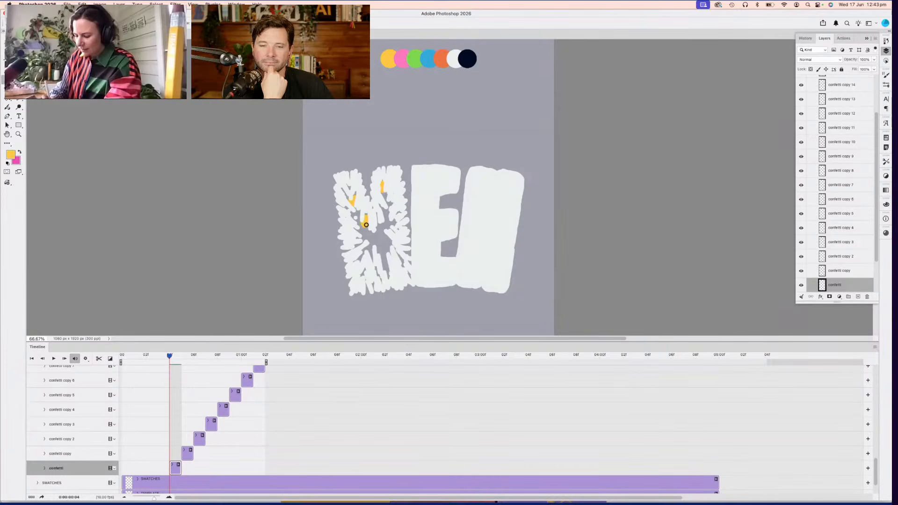
click(361, 234)
click(382, 245)
click(391, 226)
click(387, 210)
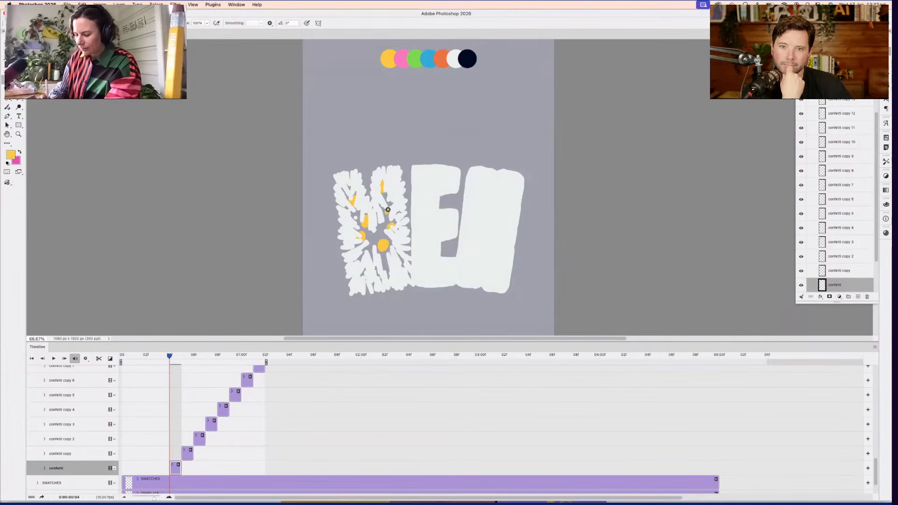
click(388, 264)
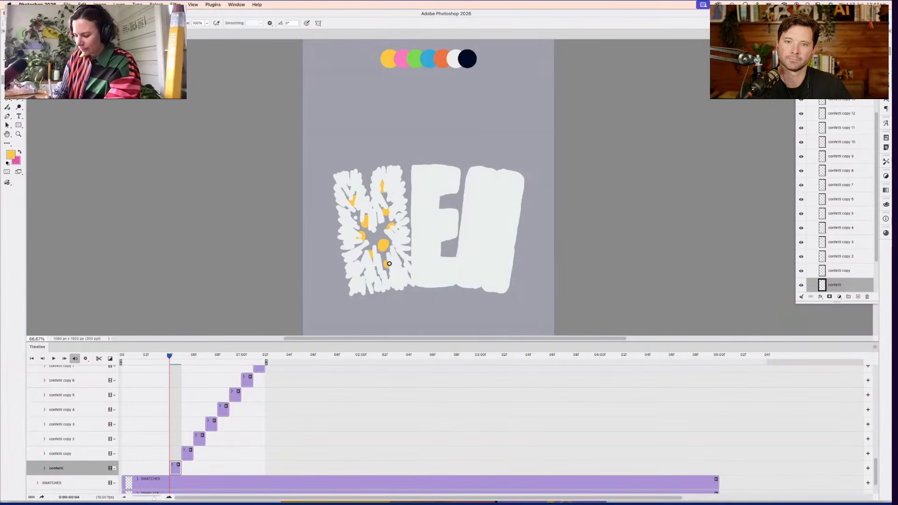
click(364, 271)
Sample the pink swatch and paint pink confetti pieces among the yellow ones inside the M
key(i)
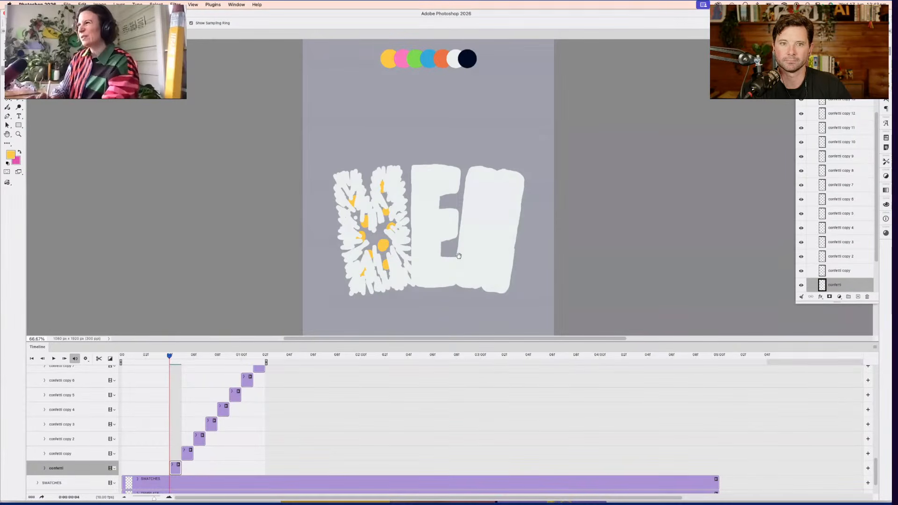
scroll(461, 251, up, 2)
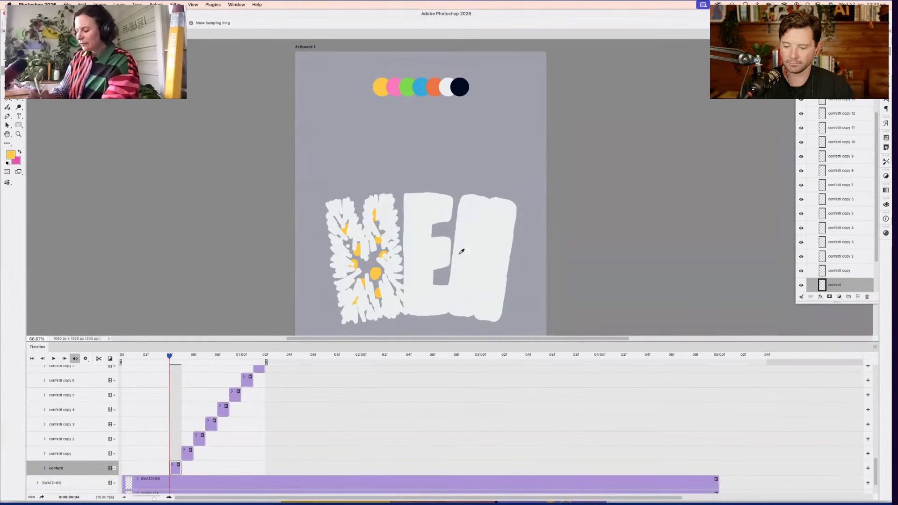
scroll(461, 252, up, 3)
click(400, 130)
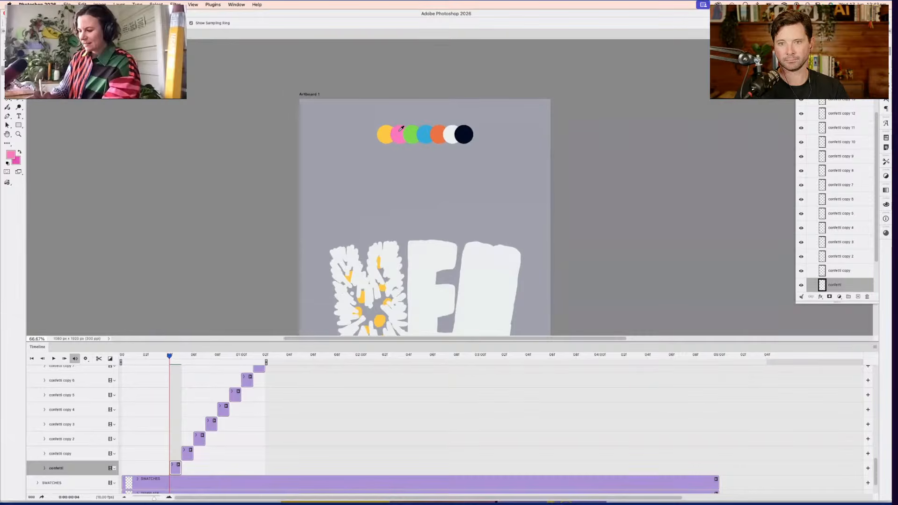
key(b)
scroll(460, 174, down, 5)
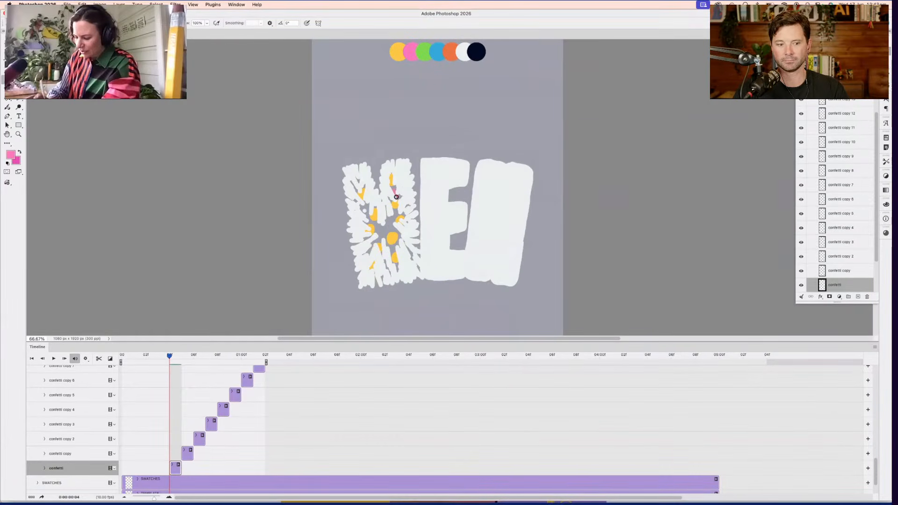
drag(362, 205, 378, 232)
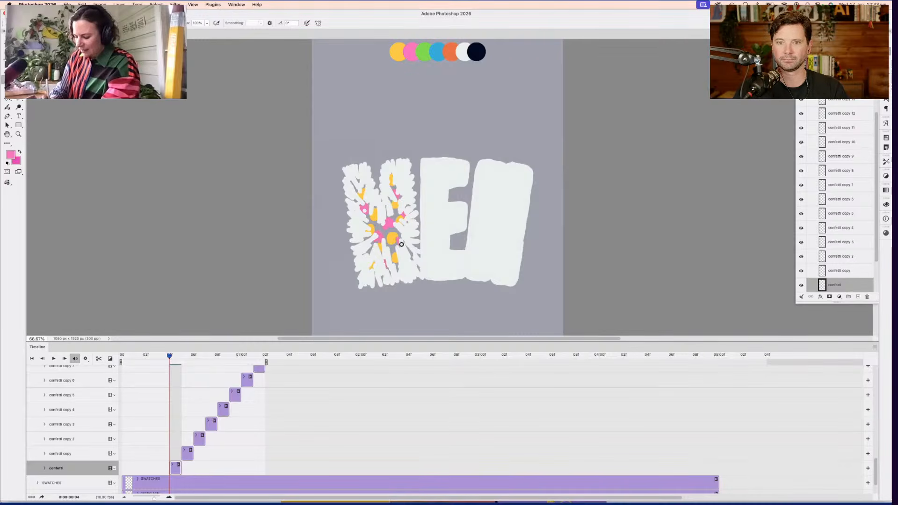
Sample the blue swatch and paint blue confetti pieces into the remaining gaps of the M
key(i)
scroll(470, 223, up, 3)
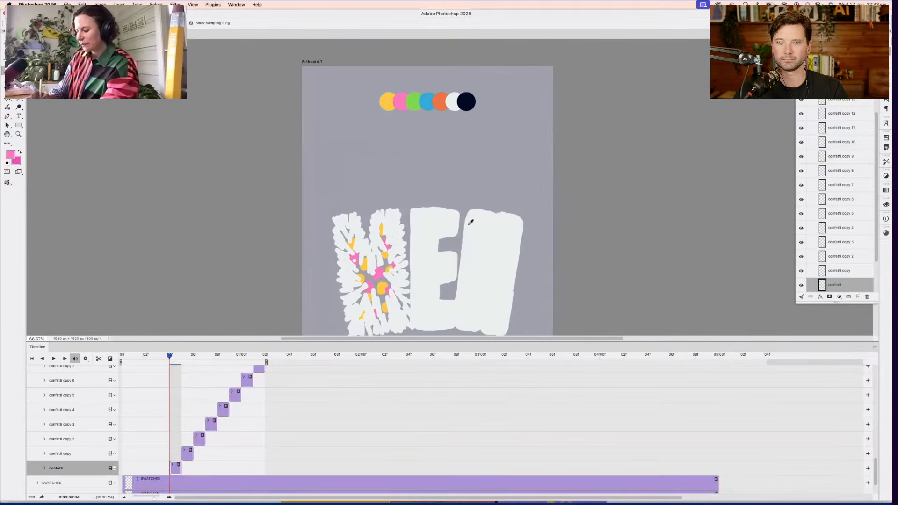
click(427, 102)
key(b)
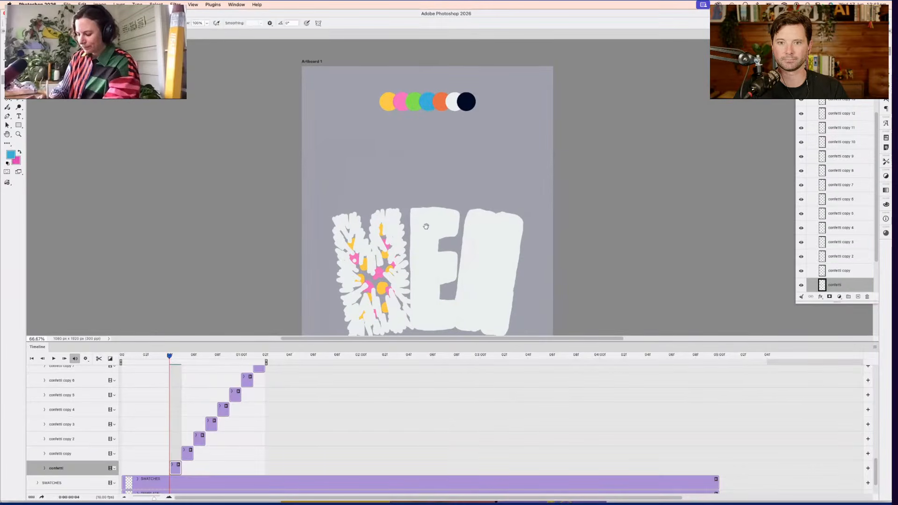
scroll(425, 226, down, 1)
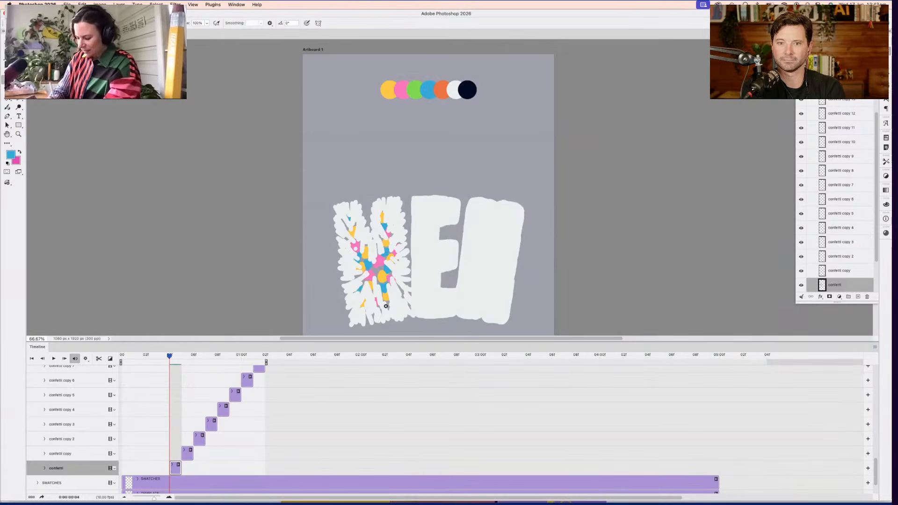
Sample the green swatch and paint small green confetti pieces into the gaps of the M on the first confetti frame
key(i)
scroll(388, 299, up, 1)
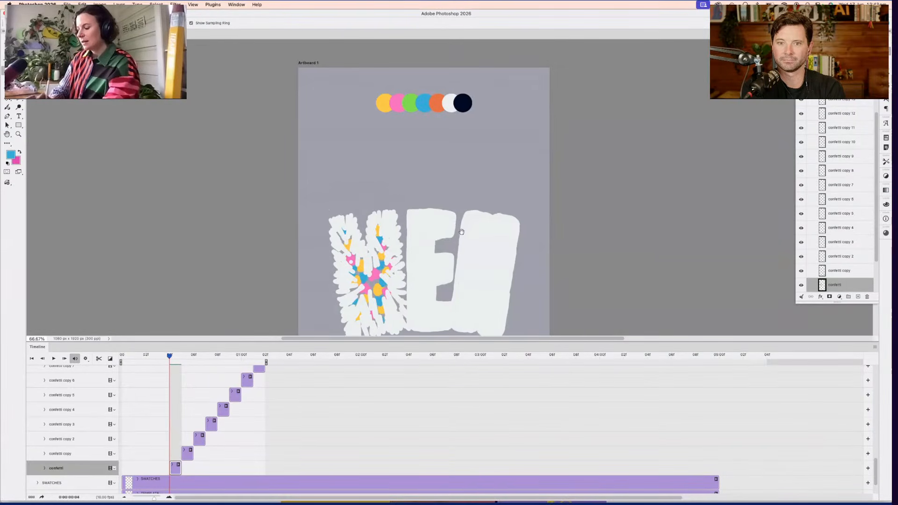
scroll(411, 140, up, 1)
click(409, 117)
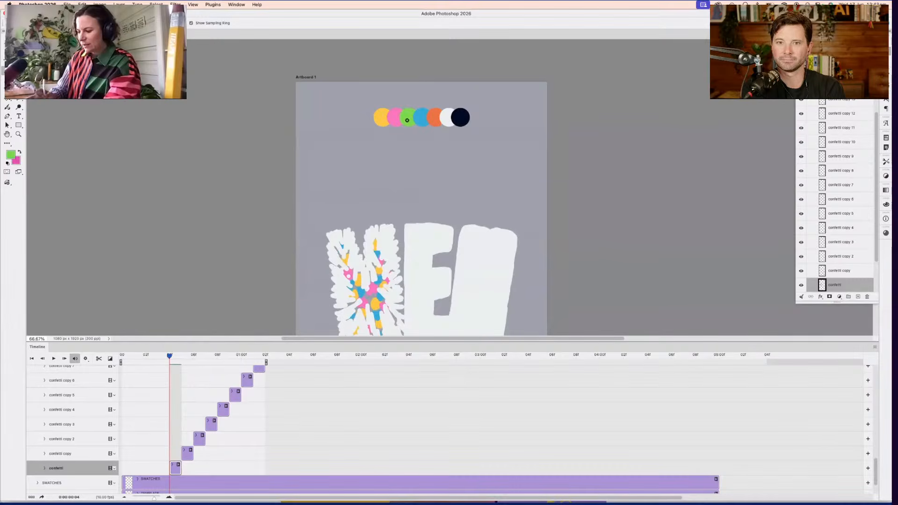
key(b)
scroll(450, 202, down, 2)
scroll(451, 202, left, 1)
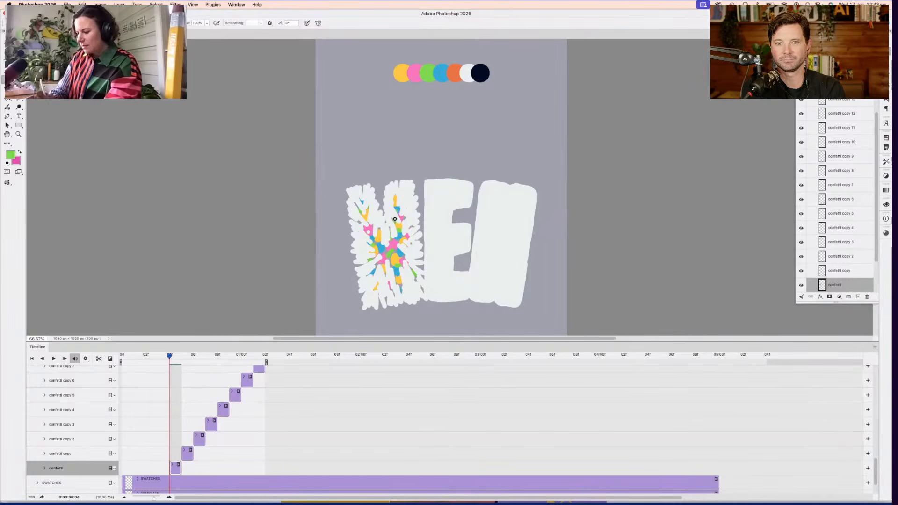
Sample the orange swatch and paint orange confetti pieces among the other colours inside the M
key(i)
scroll(421, 234, up, 4)
scroll(421, 234, right, 1)
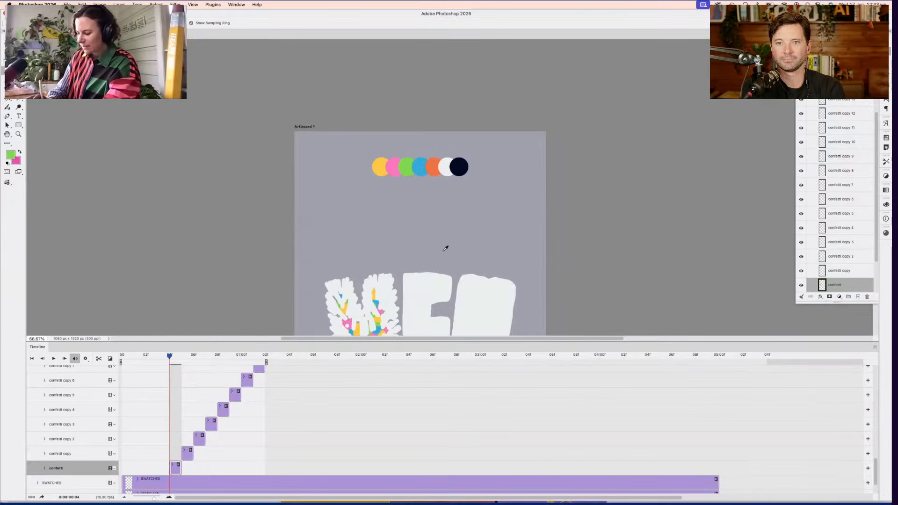
click(433, 166)
key(b)
scroll(466, 156, down, 4)
scroll(466, 155, left, 1)
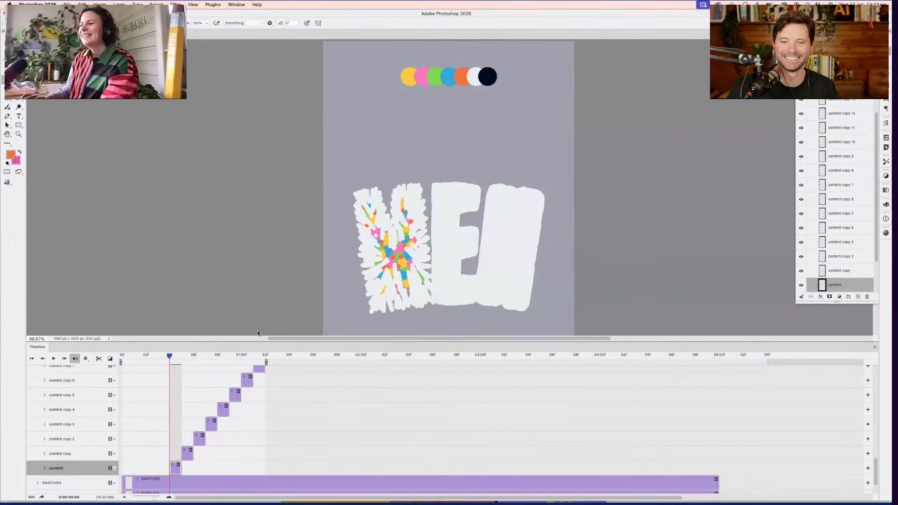
On the next frame's confetti copy layer, paint round dots across the hollow of the M in the sampled yellow swatch colour
click(183, 355)
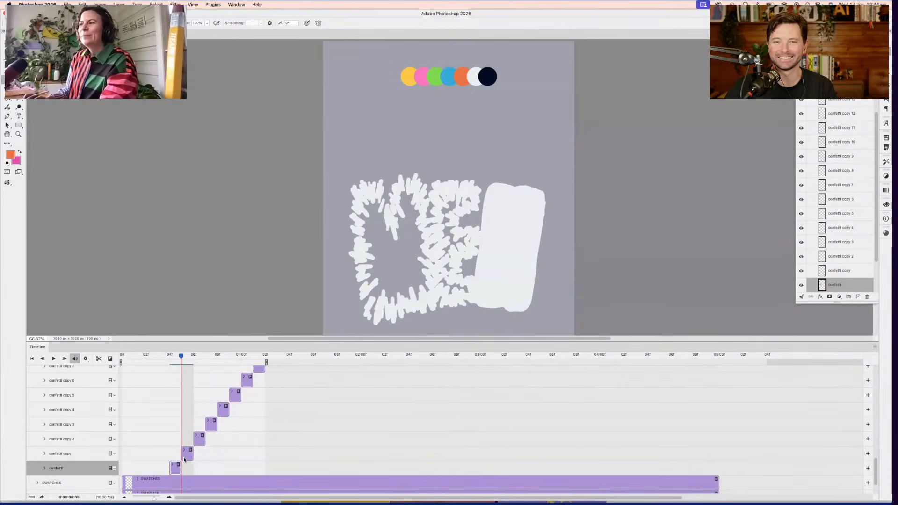
key(i)
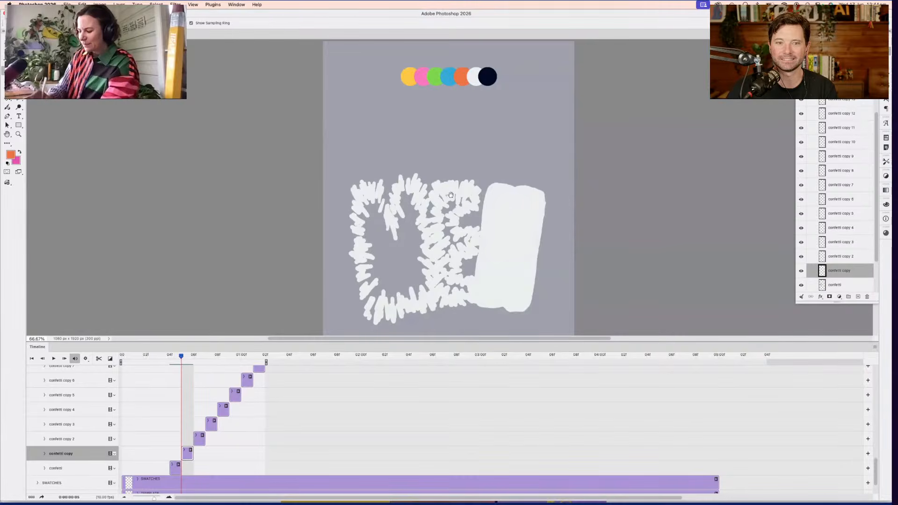
scroll(397, 211, up, 3)
click(411, 137)
key(b)
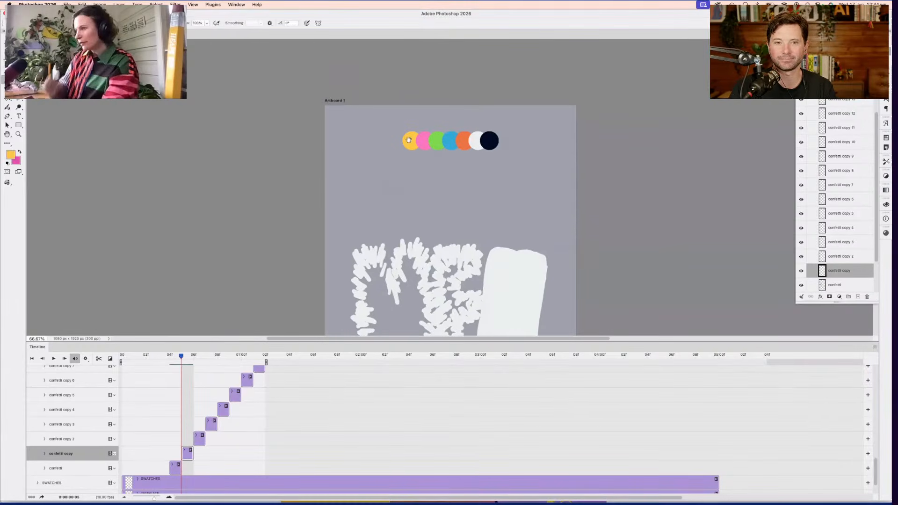
scroll(487, 189, down, 3)
click(432, 194)
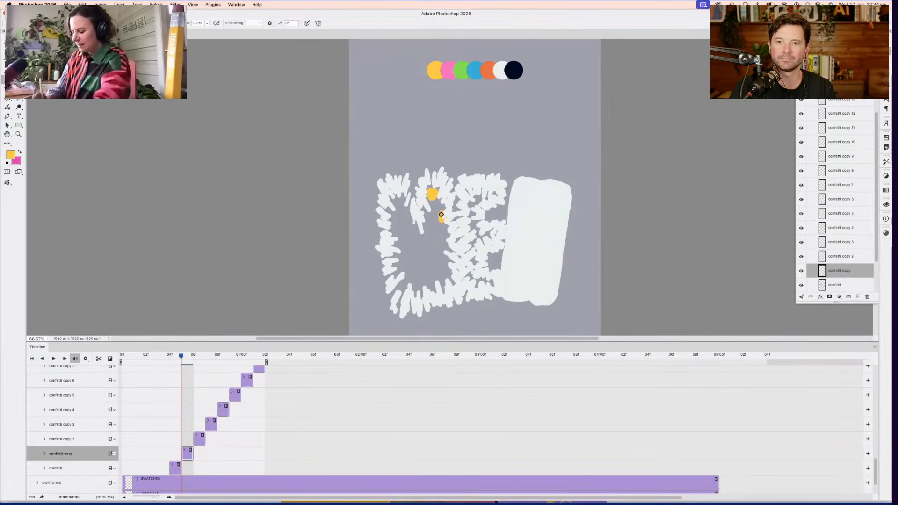
click(405, 214)
click(396, 200)
click(395, 231)
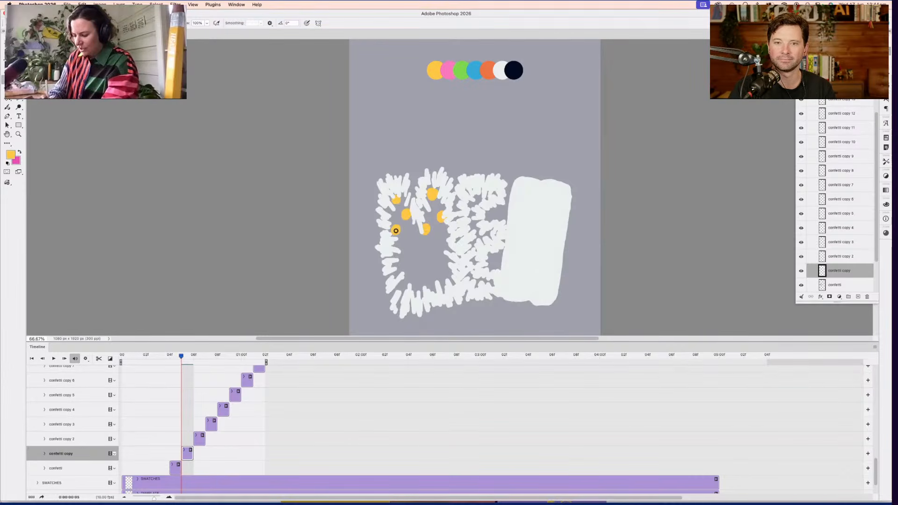
click(411, 245)
click(403, 263)
click(417, 270)
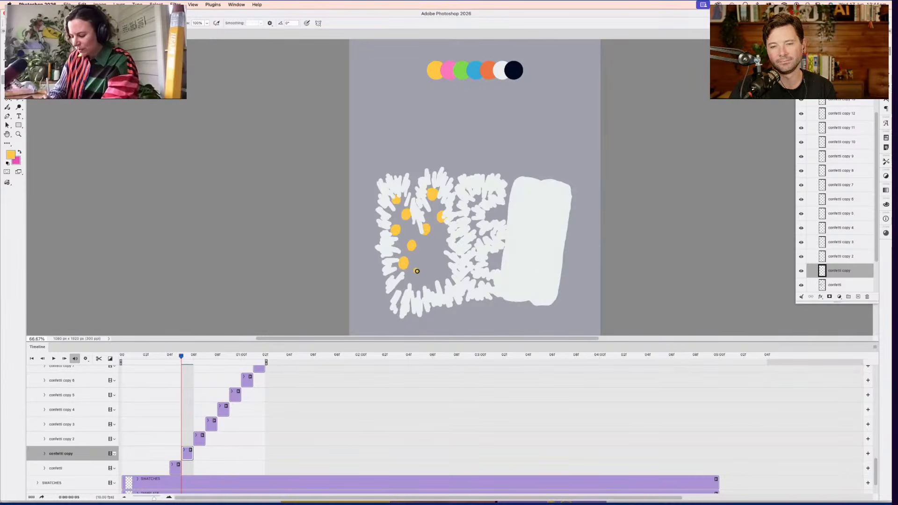
click(444, 246)
click(440, 257)
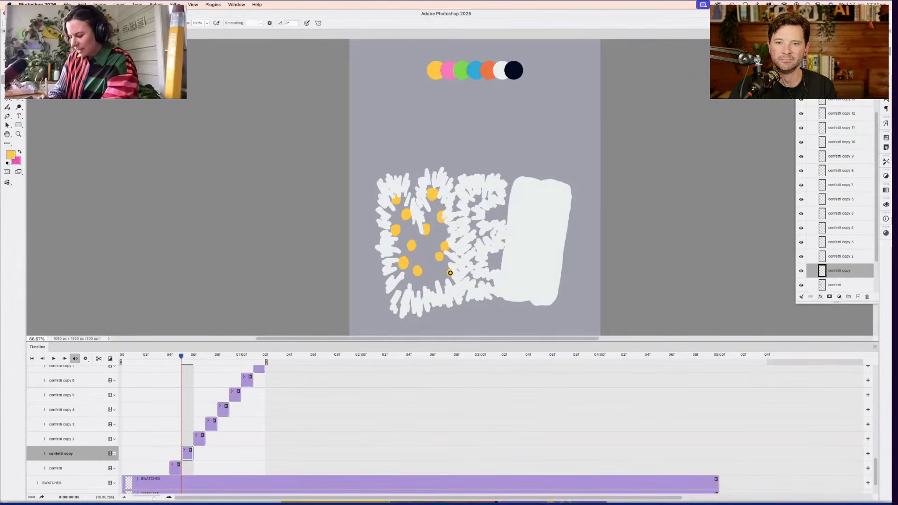
click(429, 284)
click(401, 287)
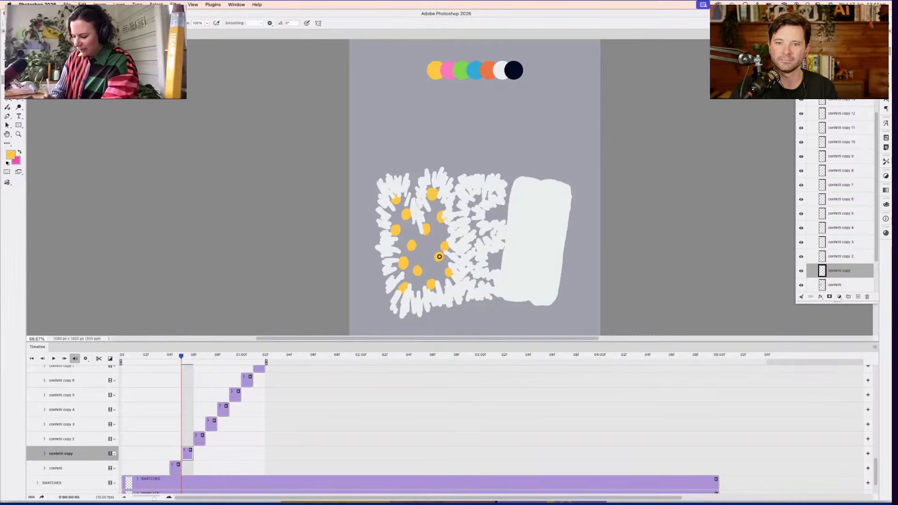
Sample the pink swatch and paint pink heart-shaped confetti between the yellow dots inside the M
scroll(487, 237, up, 1)
scroll(487, 237, up, 2)
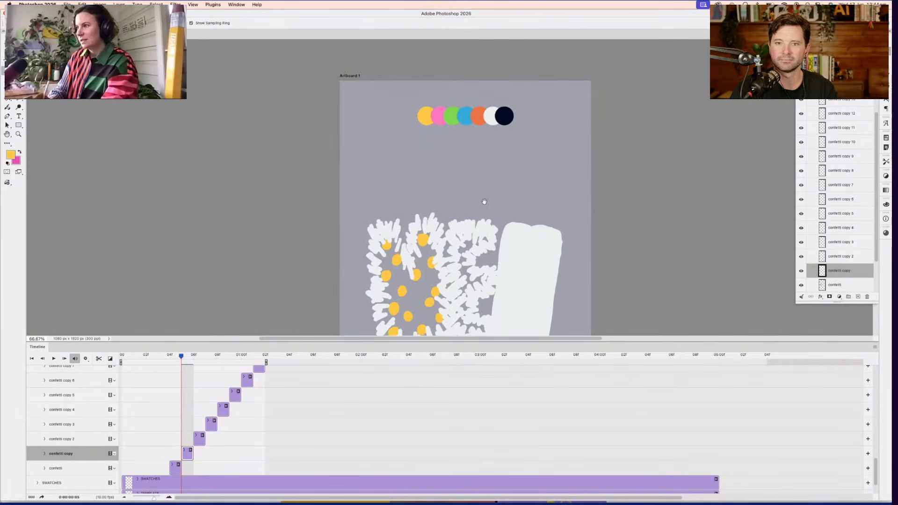
scroll(486, 200, down, 2)
scroll(487, 249, up, 4)
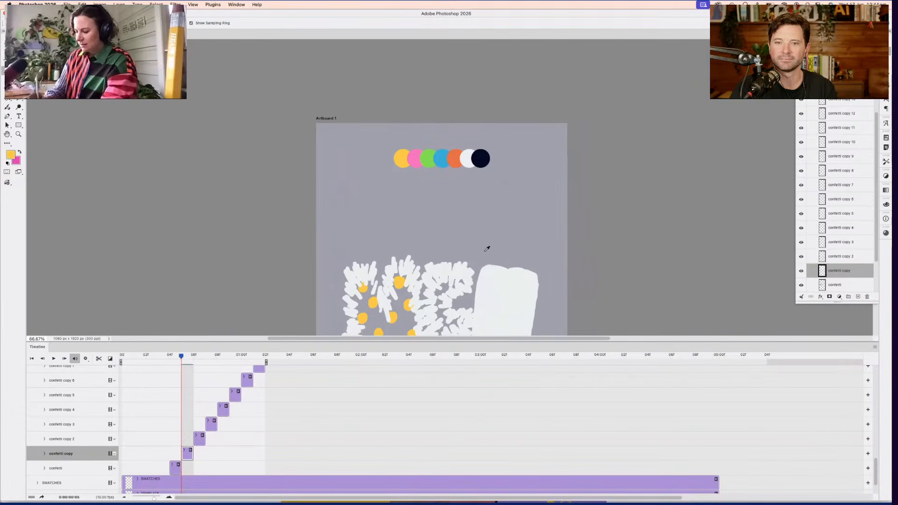
click(415, 158)
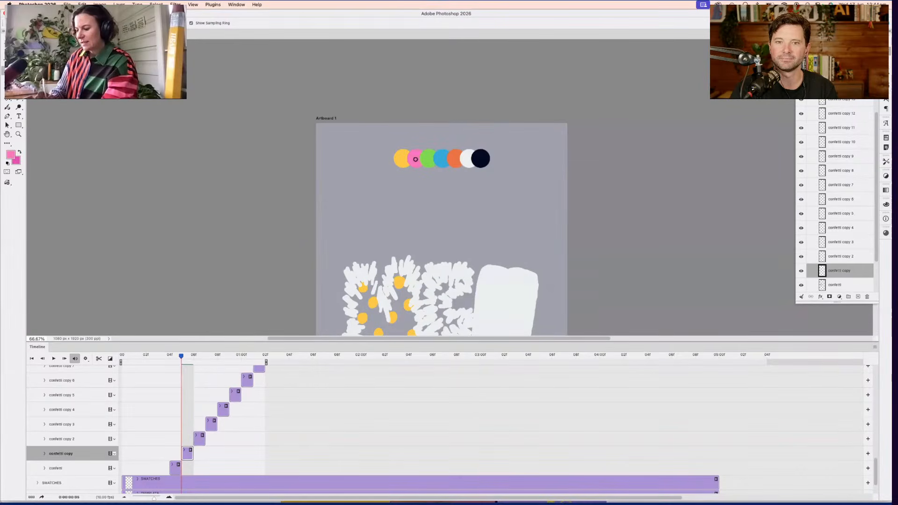
key(b)
scroll(482, 206, down, 2)
scroll(482, 206, down, 5)
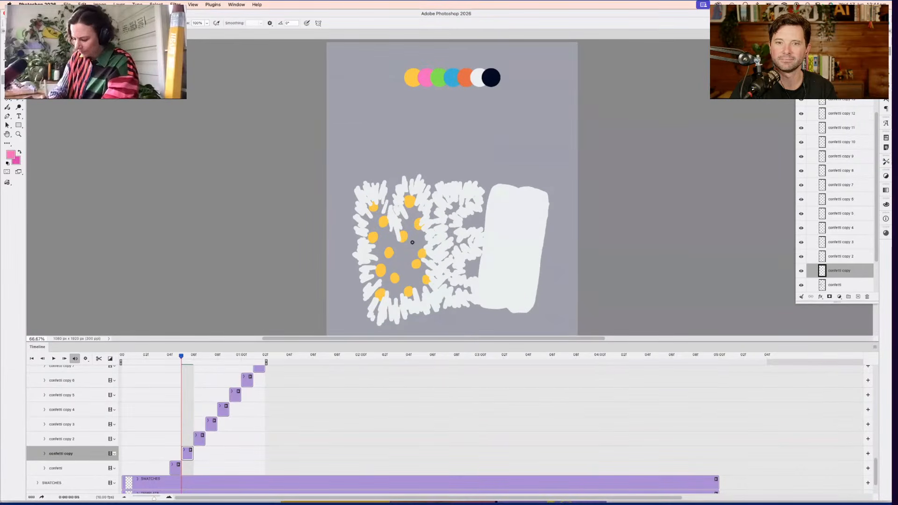
mouse_move(411, 238)
mouse_down()
mouse_move(405, 216)
mouse_move(373, 217)
mouse_move(387, 237)
mouse_move(377, 255)
mouse_move(399, 262)
mouse_move(397, 294)
mouse_move(418, 280)
mouse_move(380, 279)
mouse_move(414, 254)
mouse_up()
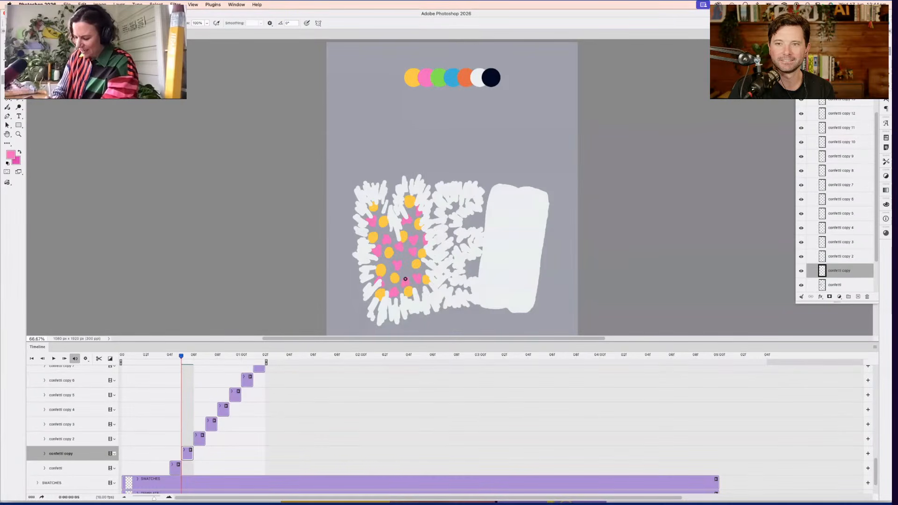
Sample the blue swatch and, with a smaller brush, paint small blue star-like confetti between the yellow dots and pink hearts
key(i)
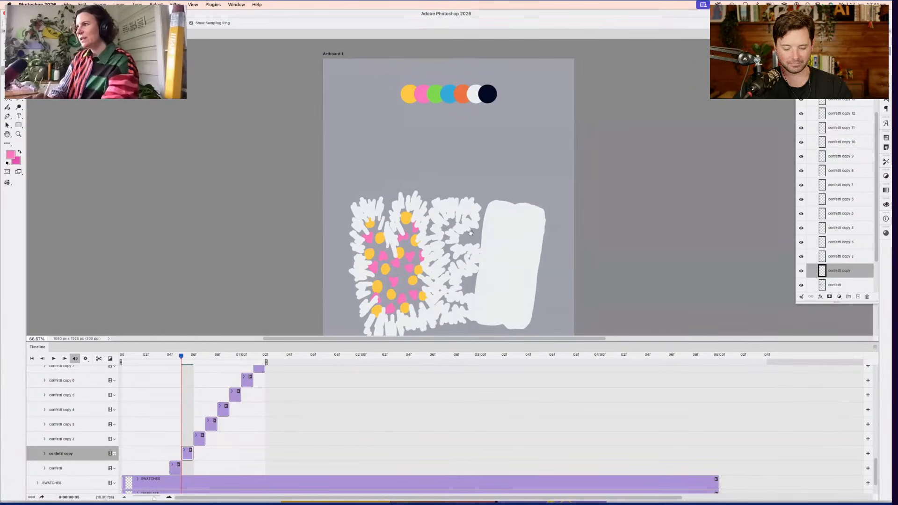
scroll(471, 234, up, 3)
click(435, 137)
key(b)
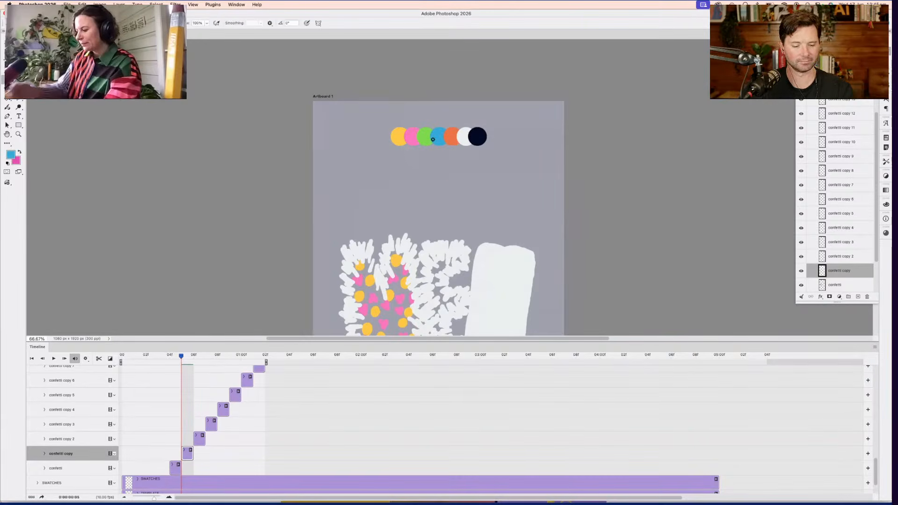
scroll(481, 177, down, 4)
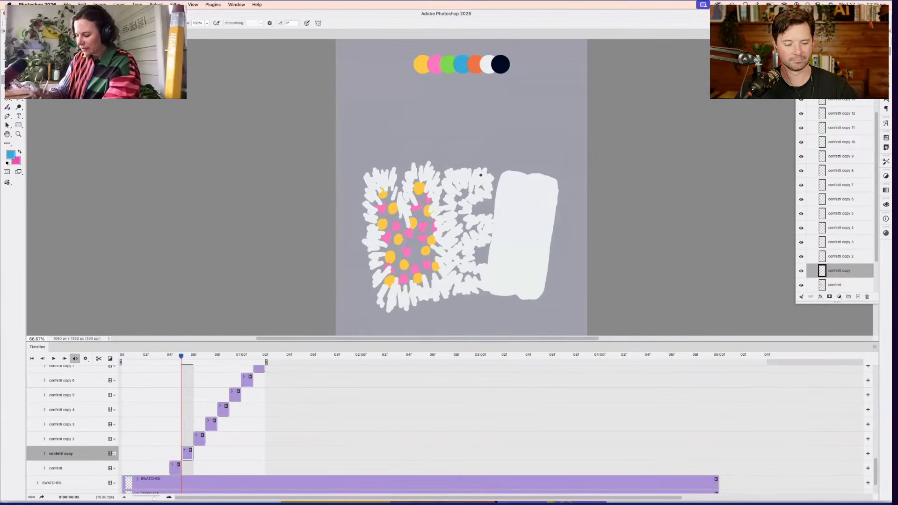
click(421, 217)
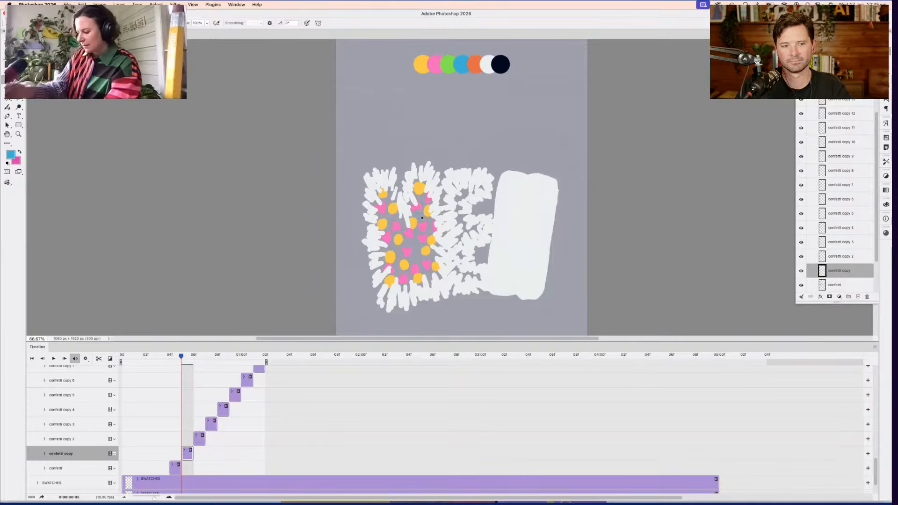
scroll(422, 217, up, 3)
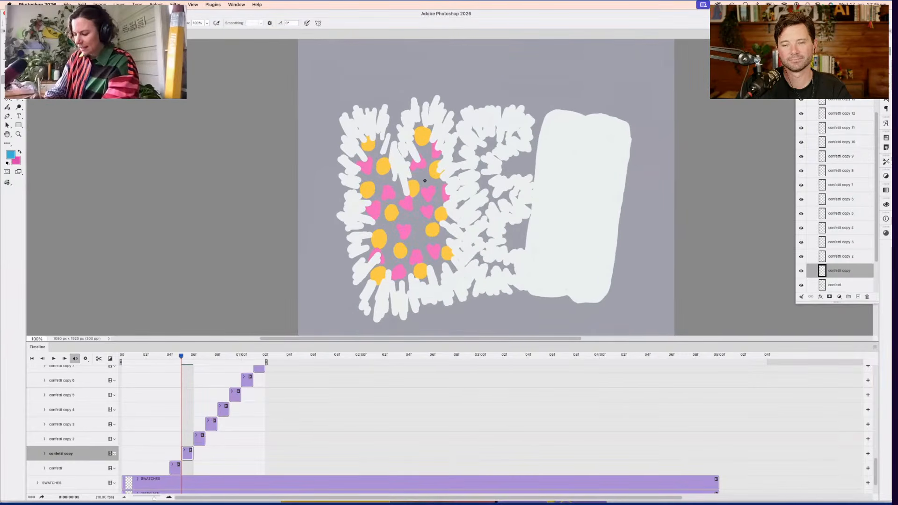
click(424, 178)
click(426, 153)
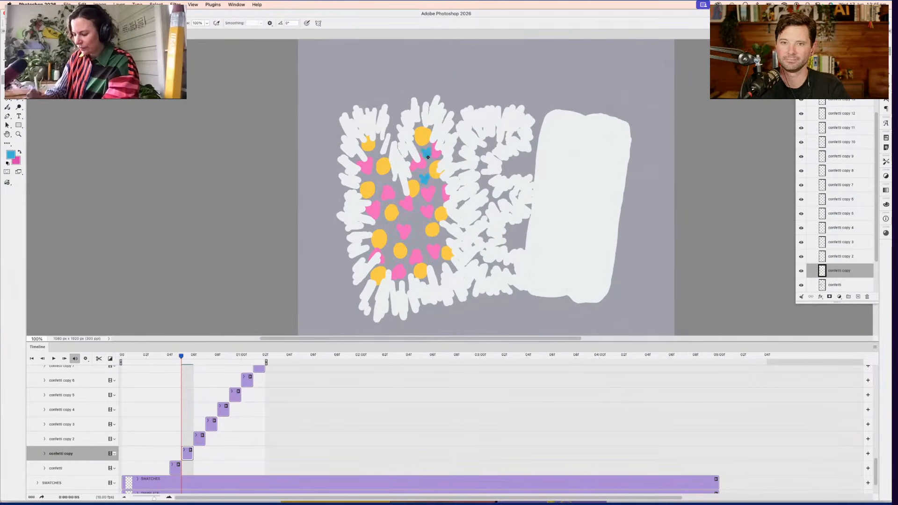
click(376, 183)
click(402, 218)
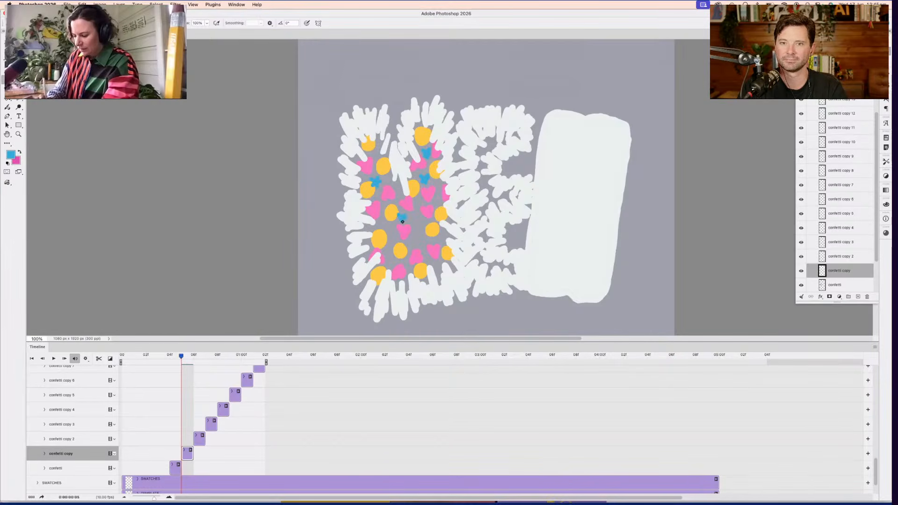
click(385, 231)
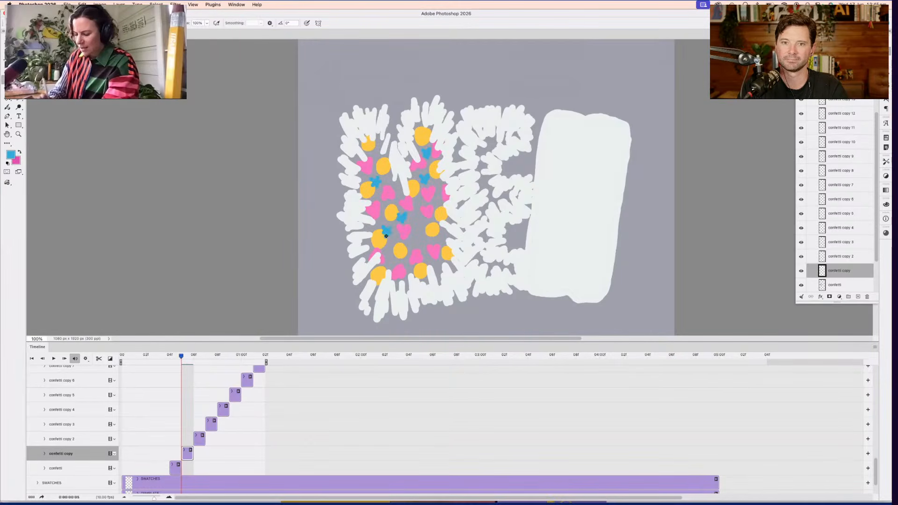
click(391, 260)
click(418, 244)
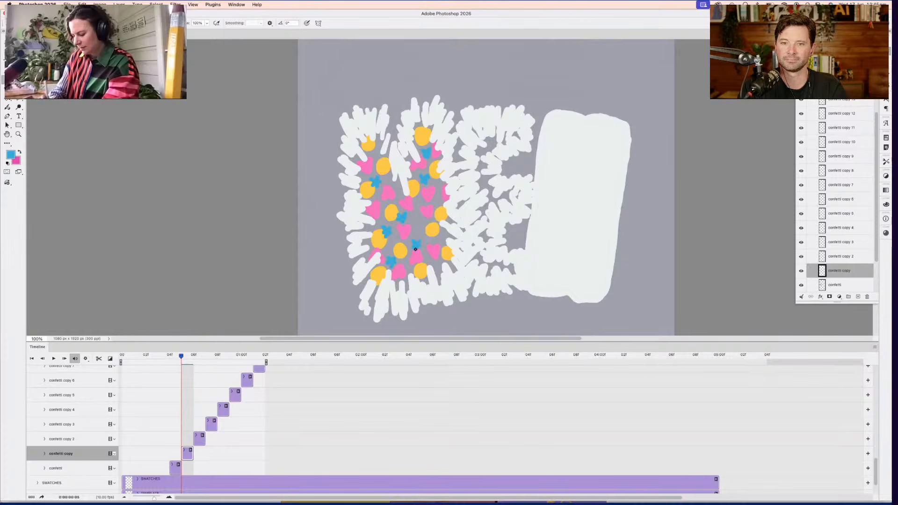
click(427, 221)
click(442, 256)
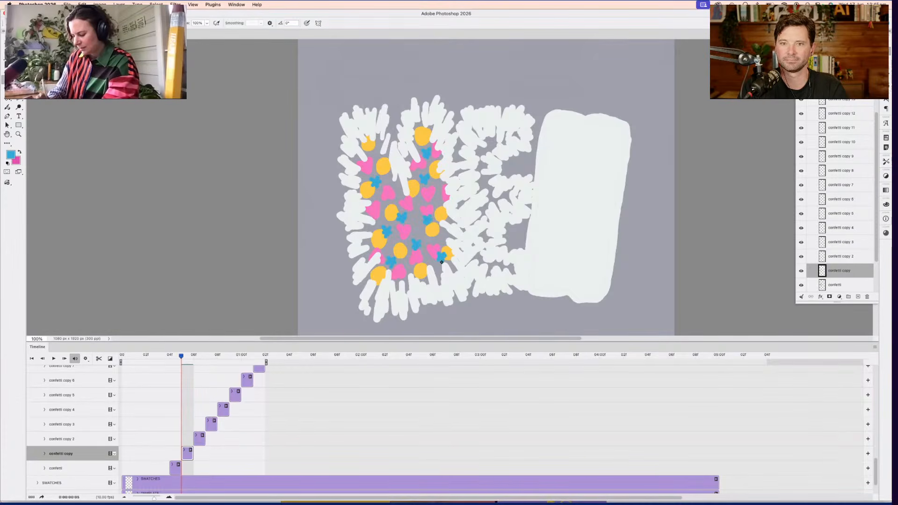
click(438, 198)
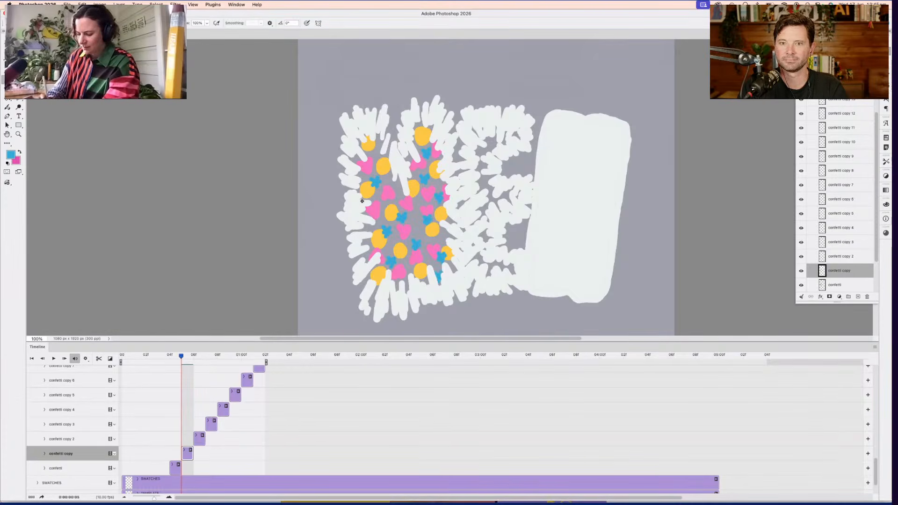
click(379, 147)
Sample the green swatch and paint short green confetti dashes into the remaining gaps between the dots, hearts and stars
key(i)
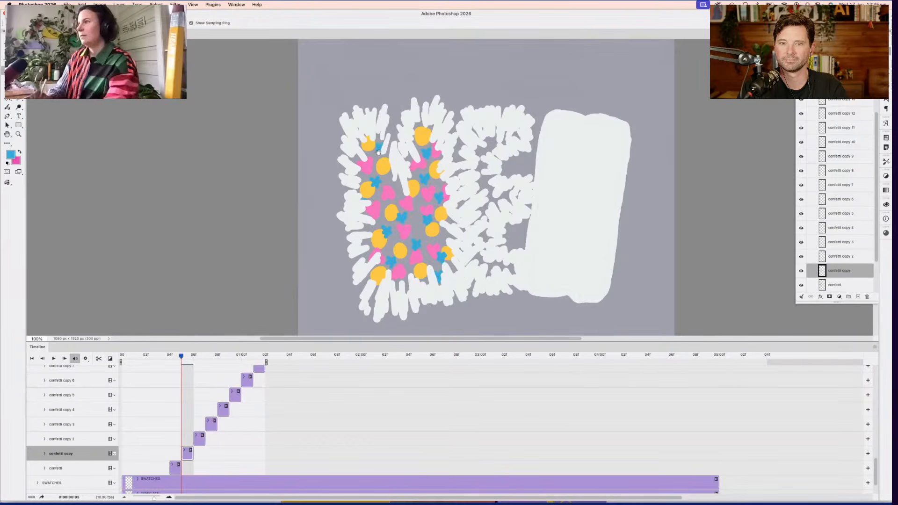
scroll(379, 151, up, 8)
scroll(379, 152, right, 2)
click(419, 130)
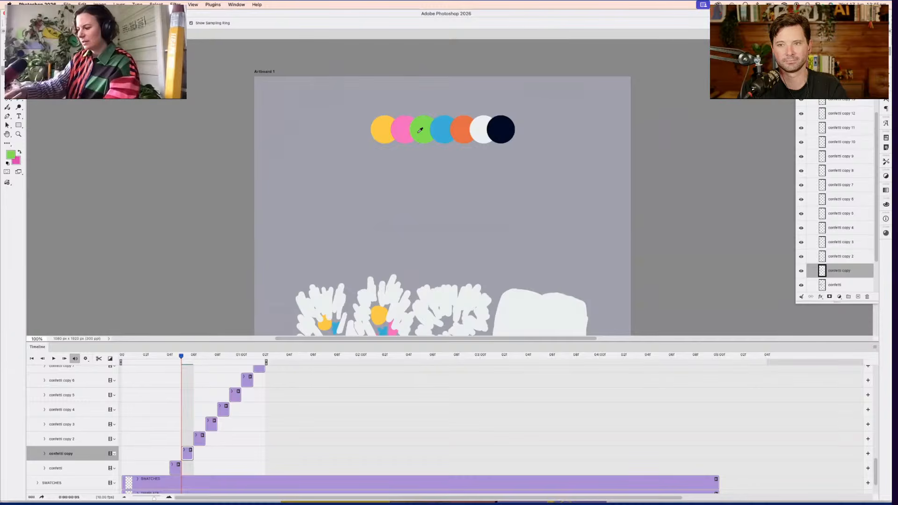
key(b)
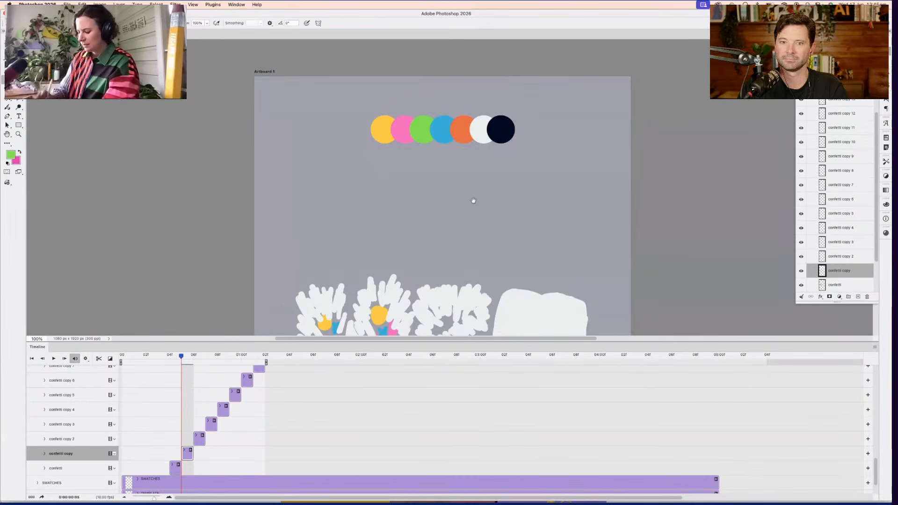
scroll(473, 200, down, 8)
scroll(474, 201, left, 1)
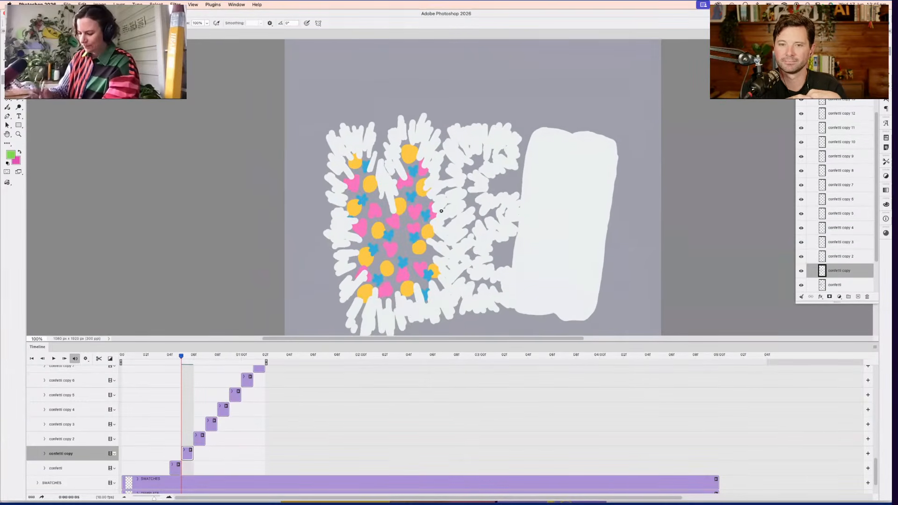
mouse_move(408, 190)
mouse_down()
mouse_move(416, 181)
mouse_move(379, 200)
mouse_move(361, 165)
mouse_move(353, 198)
mouse_move(363, 220)
mouse_move(412, 225)
mouse_up()
drag(375, 250, 382, 260)
drag(368, 238, 356, 242)
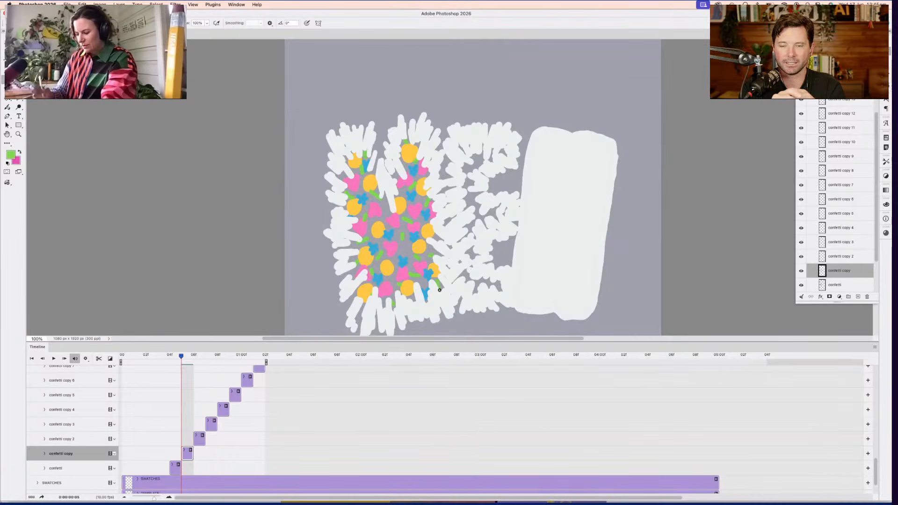
scroll(468, 258, up, 10)
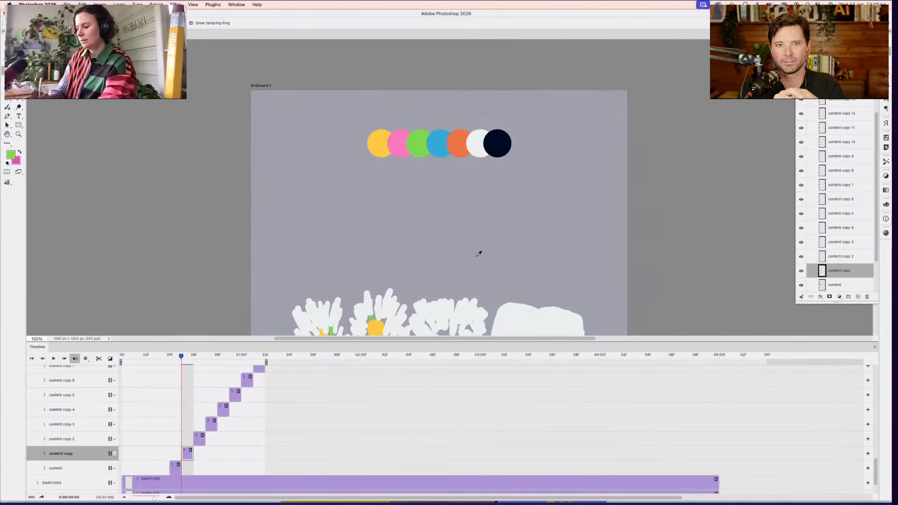
Sample the orange swatch and paint small orange confetti dots among the other shapes inside the M
alt+click(459, 143)
scroll(496, 195, down, 3)
scroll(496, 196, down, 10)
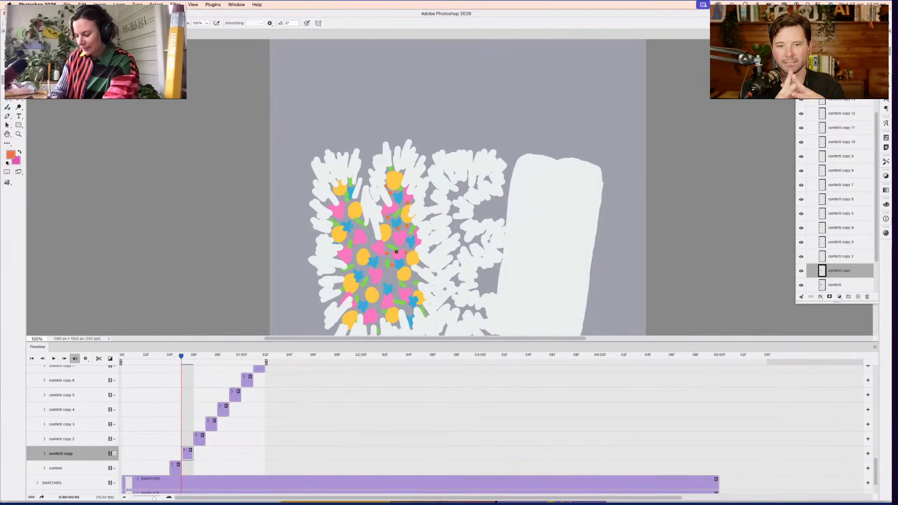
scroll(409, 289, down, 4)
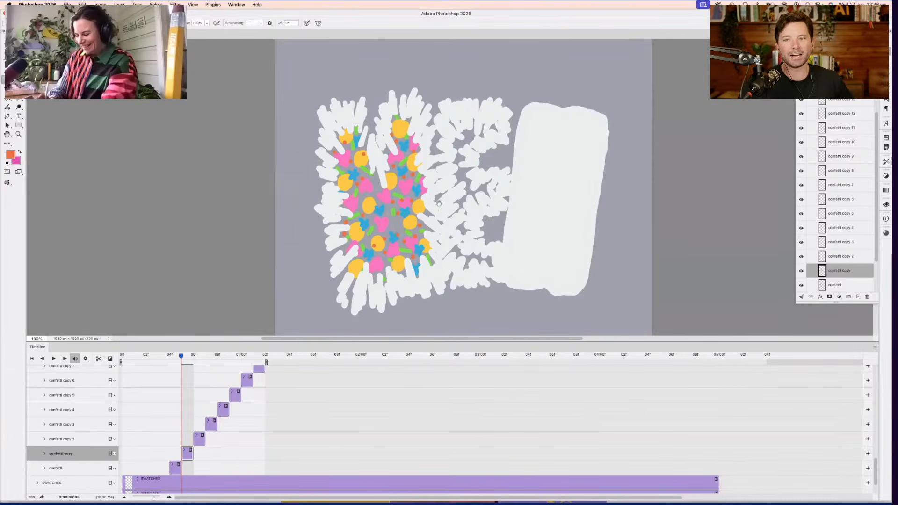
scroll(438, 203, down, 2)
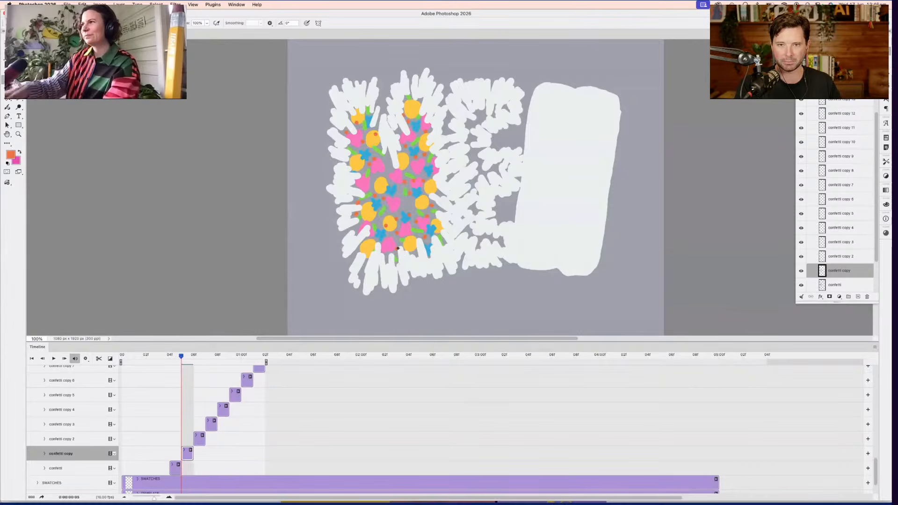
Advance the timeline to the next frame and enable onion skins to see the neighbouring frames' drawings
key(super+minus)
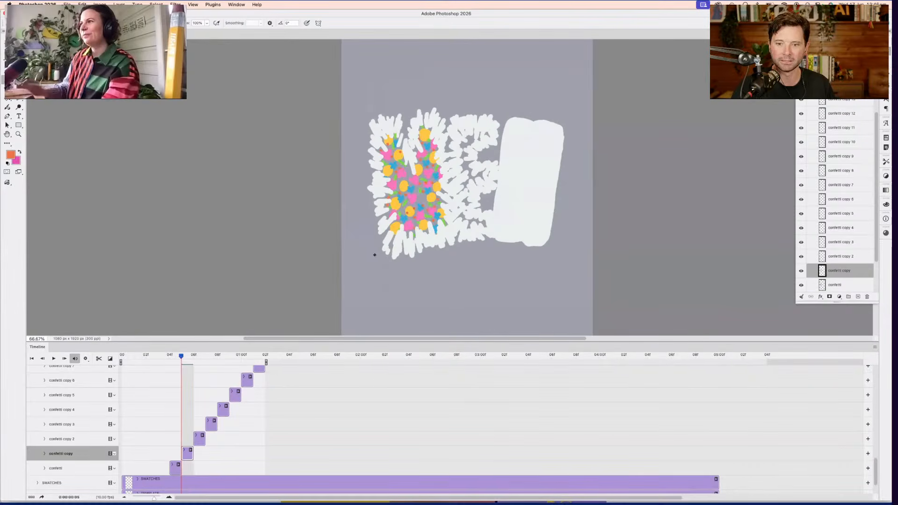
click(189, 356)
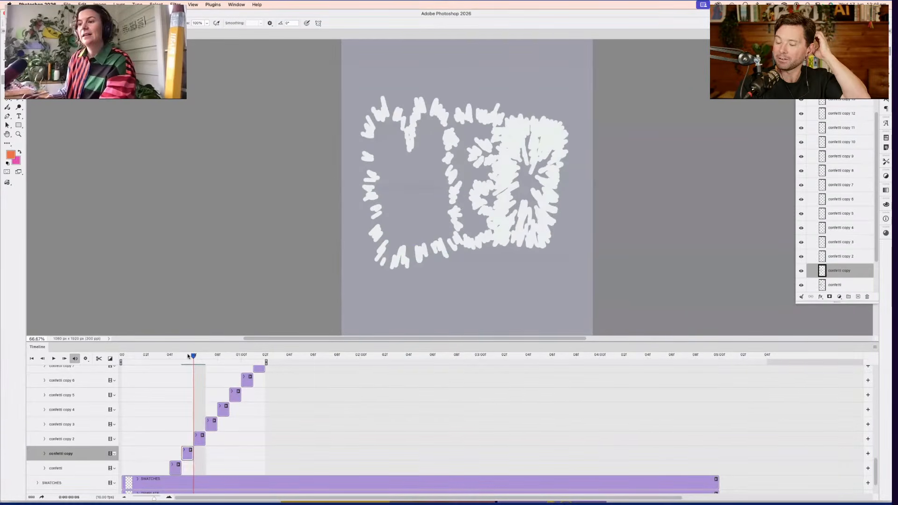
click(874, 347)
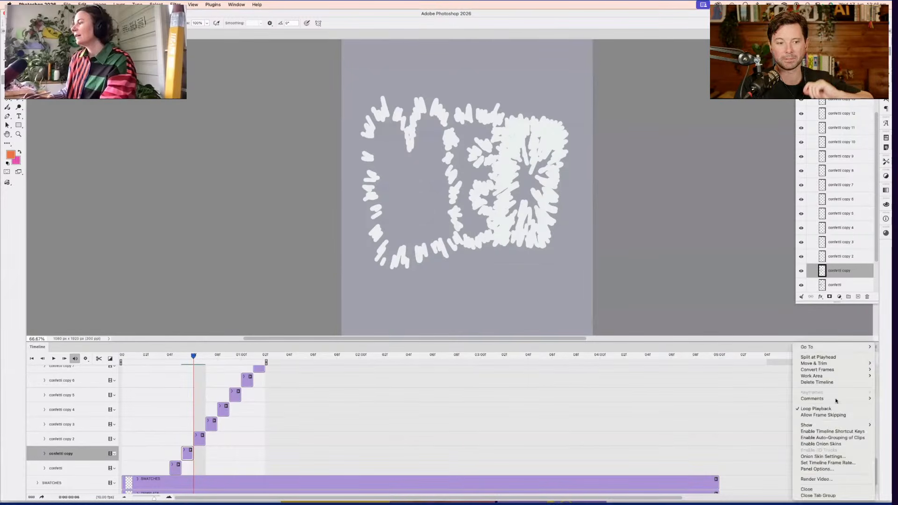
click(821, 444)
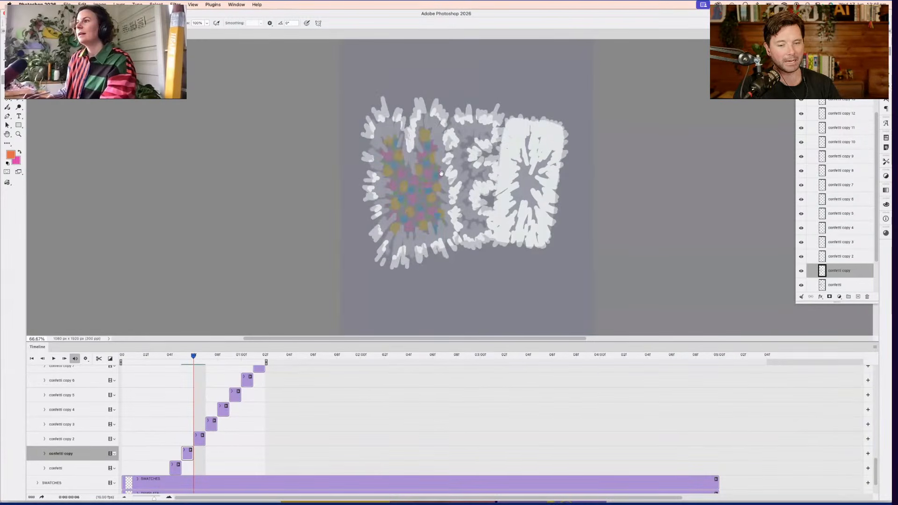
Sample the yellow swatch and, on the confetti copy 2 layer, paint round yellow dots spreading outward around the M's hollow
key(i)
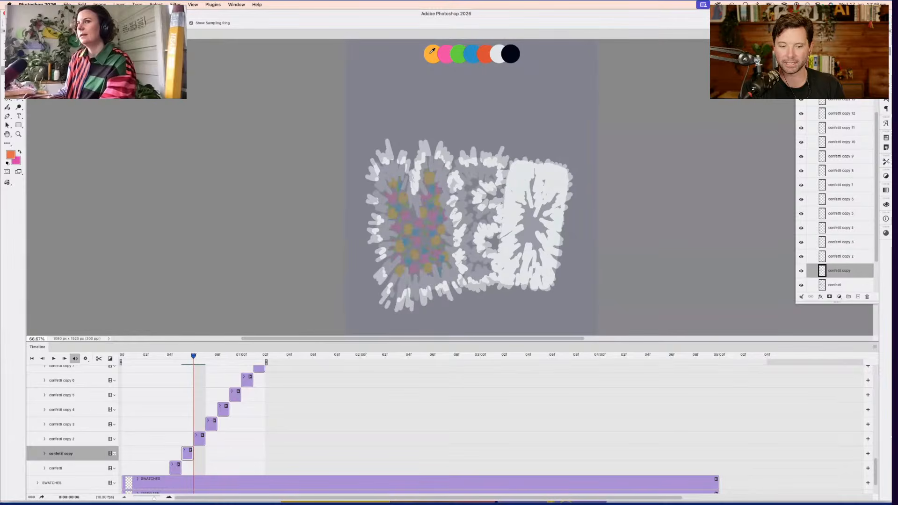
click(430, 52)
key(b)
scroll(448, 191, up, 1)
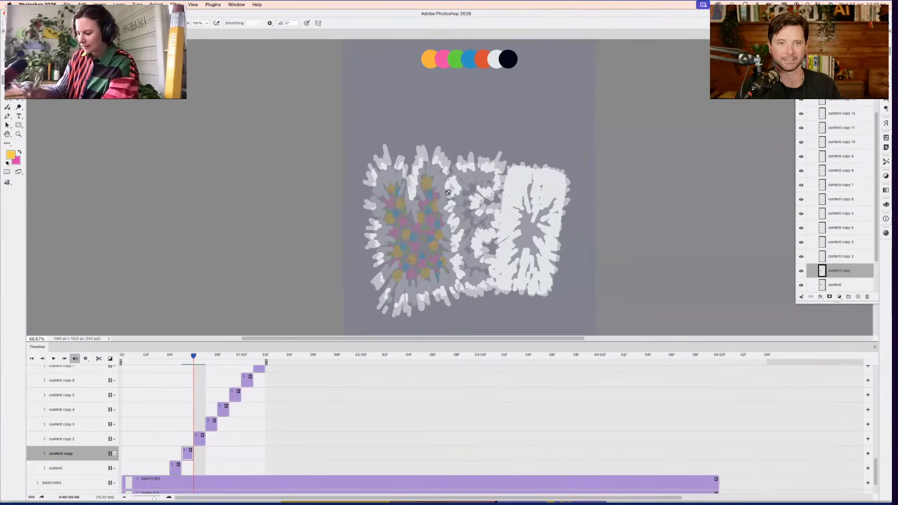
click(199, 441)
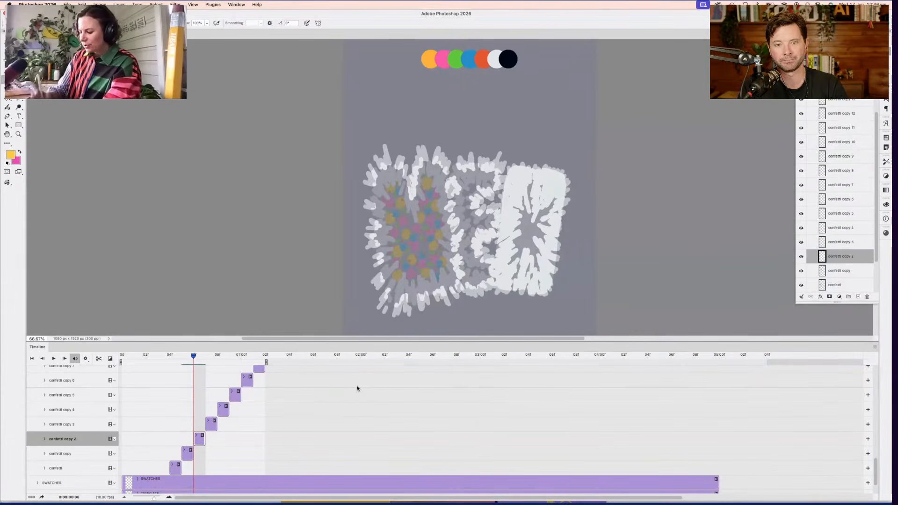
scroll(427, 207, right, 1)
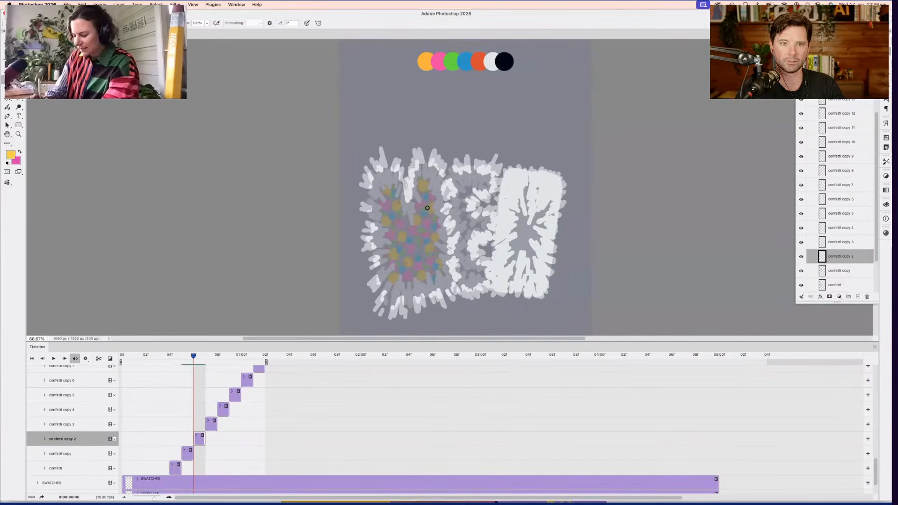
click(423, 172)
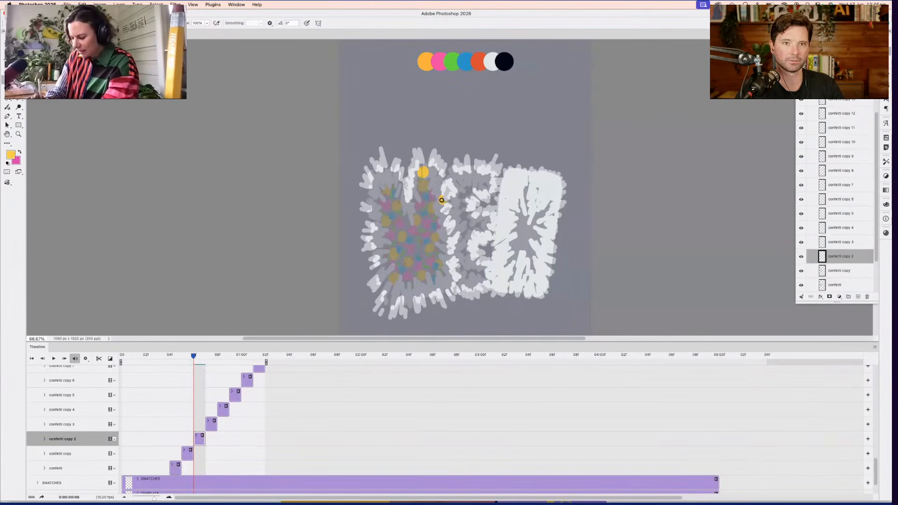
click(404, 194)
click(389, 171)
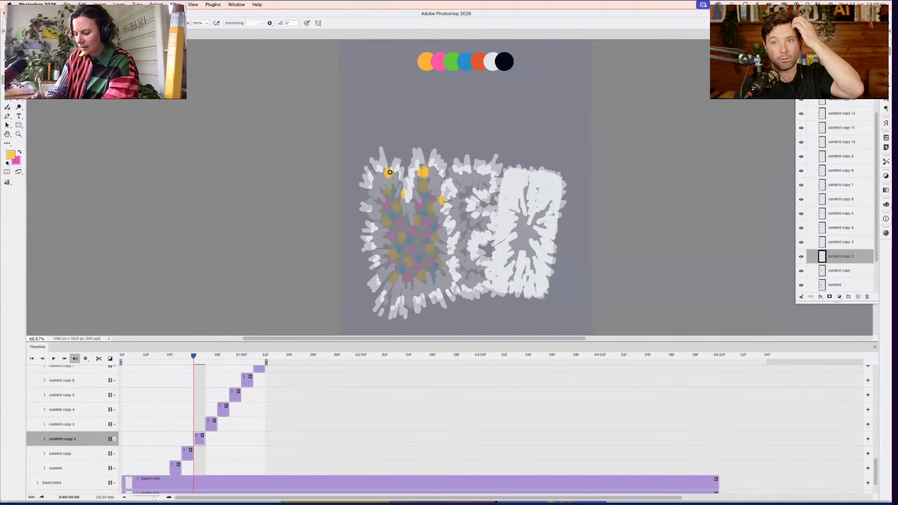
click(374, 214)
click(390, 231)
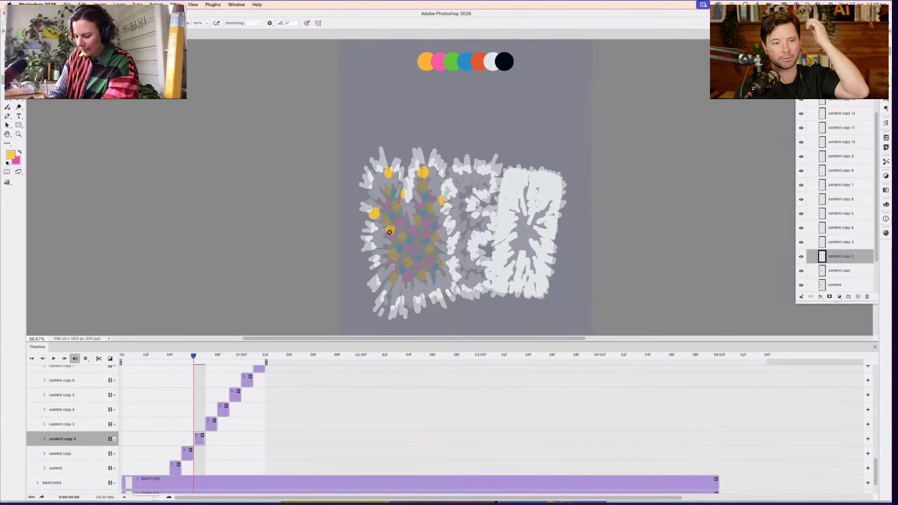
click(380, 254)
click(388, 286)
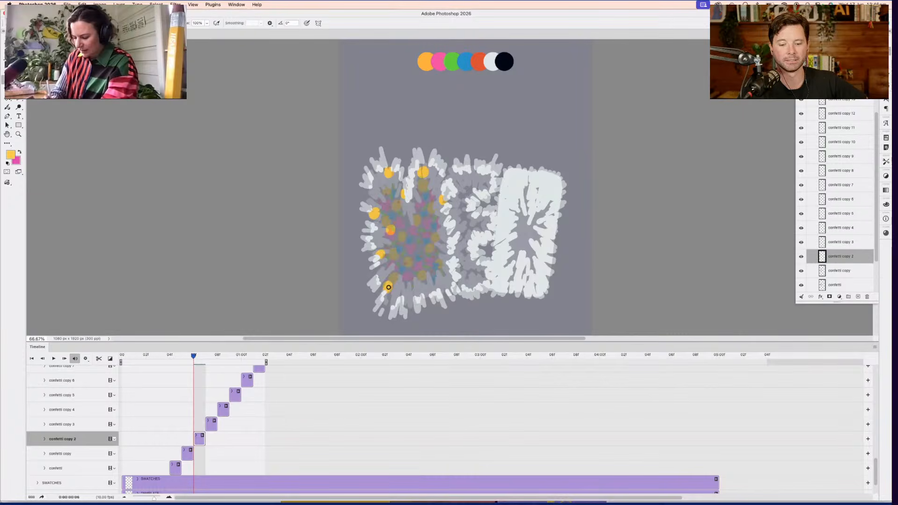
click(405, 281)
click(425, 290)
click(449, 276)
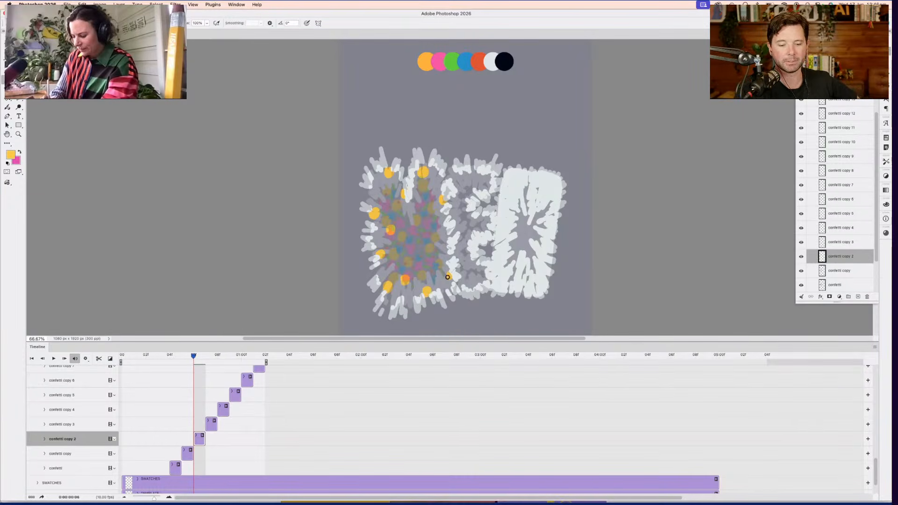
click(444, 254)
click(448, 237)
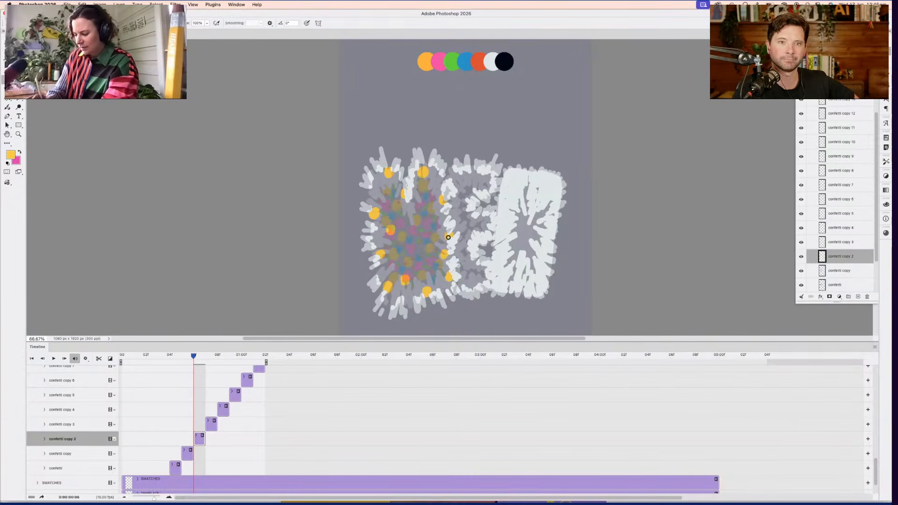
click(428, 206)
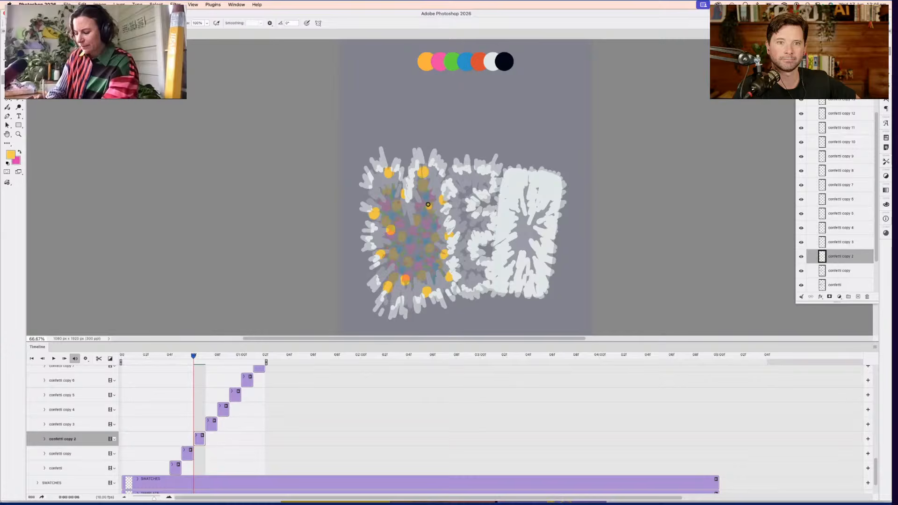
click(392, 229)
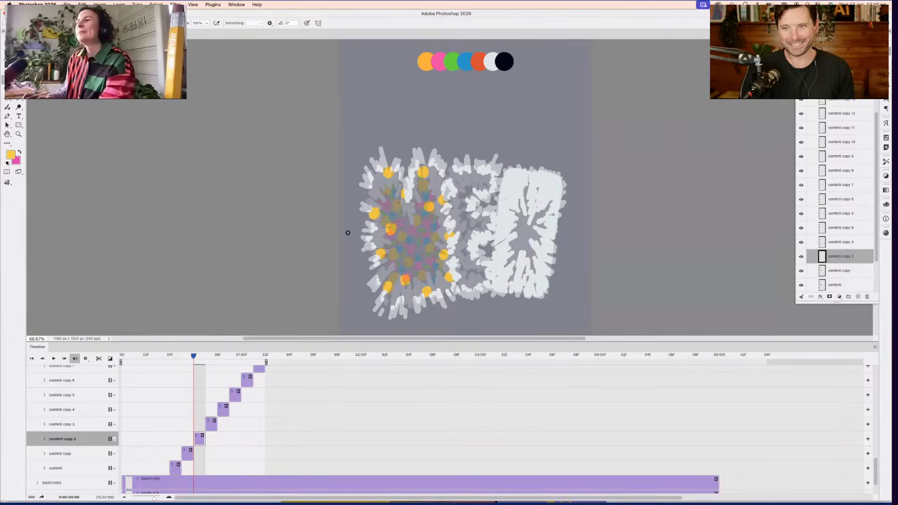
Sample the pink swatch and paint pink confetti hearts between the yellow dots around the M on confetti copy 2
key(i)
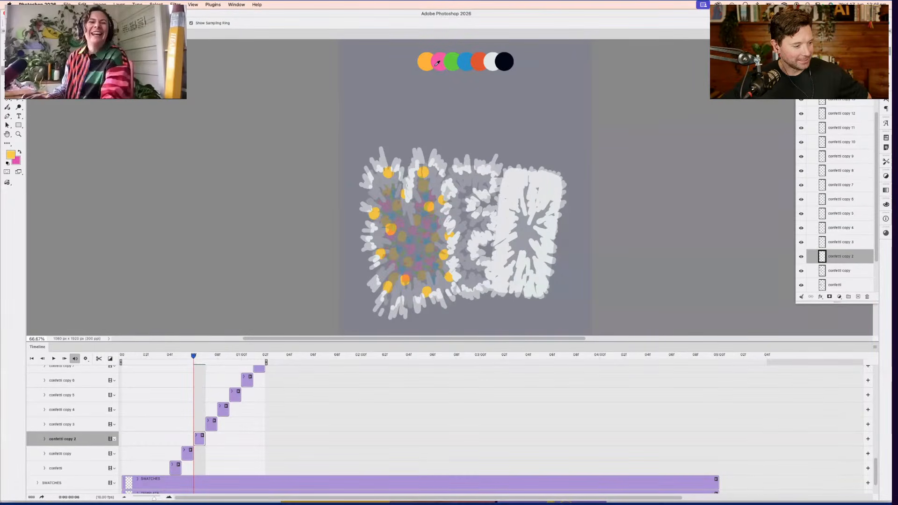
click(441, 57)
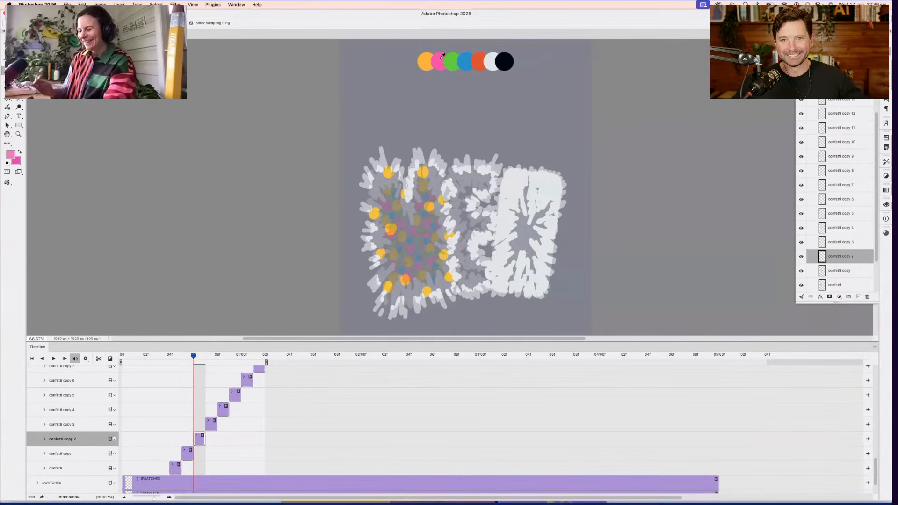
key(b)
scroll(497, 237, up, 2)
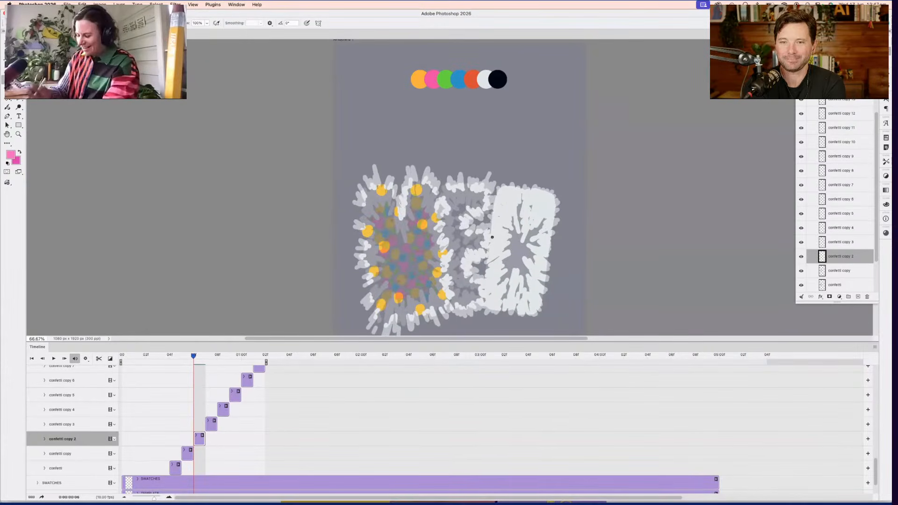
click(427, 201)
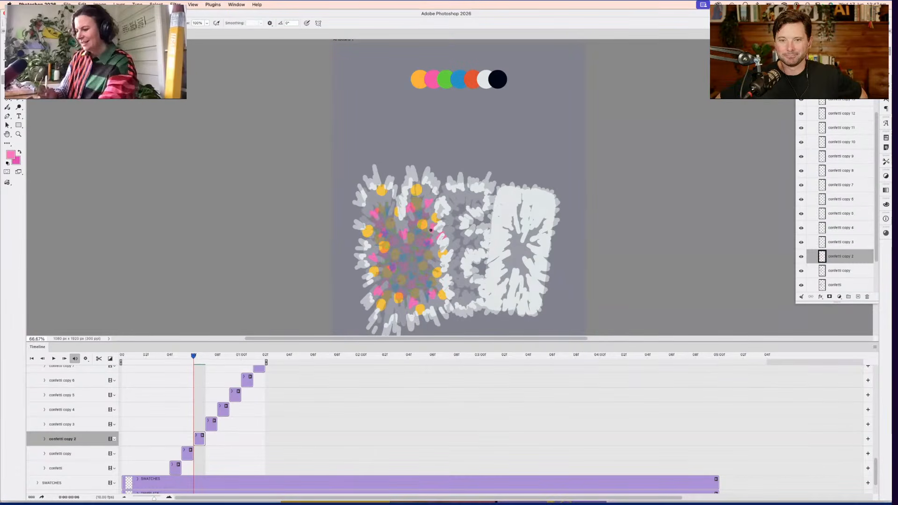
Sample the blue swatch and paint small blue confetti pieces between the yellow and pink shapes on confetti copy 2
key(i)
scroll(485, 227, up, 1)
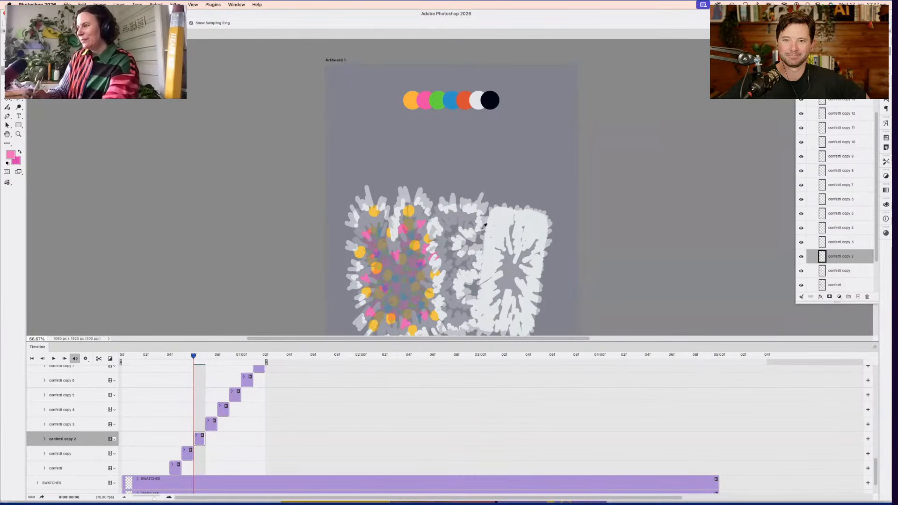
scroll(465, 183, up, 1)
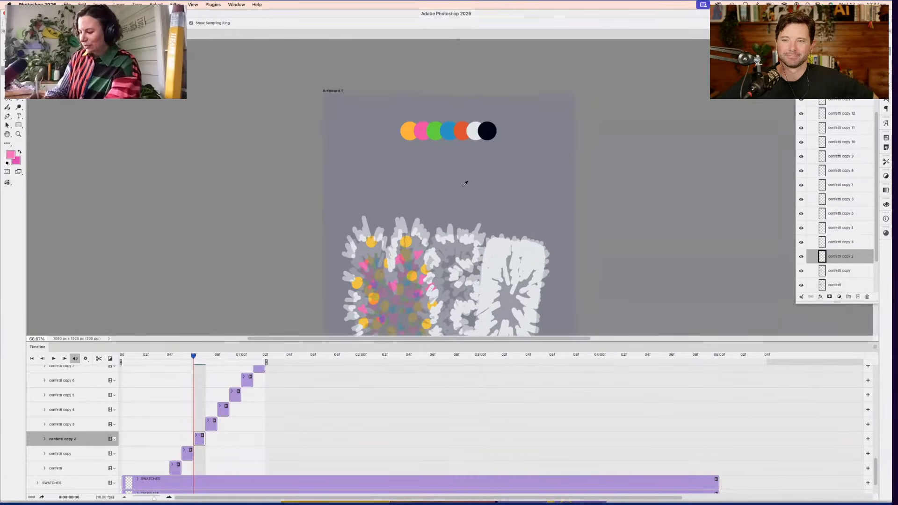
click(450, 130)
key(b)
scroll(493, 197, down, 2)
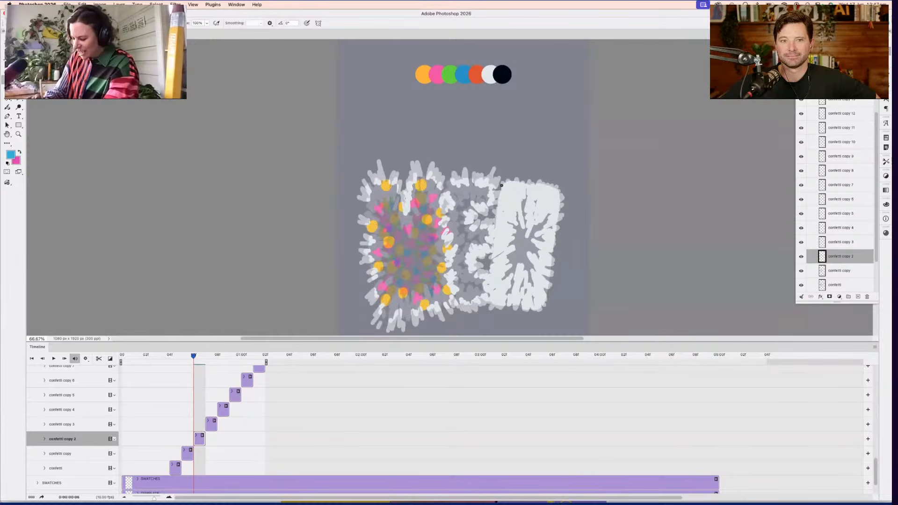
click(395, 192)
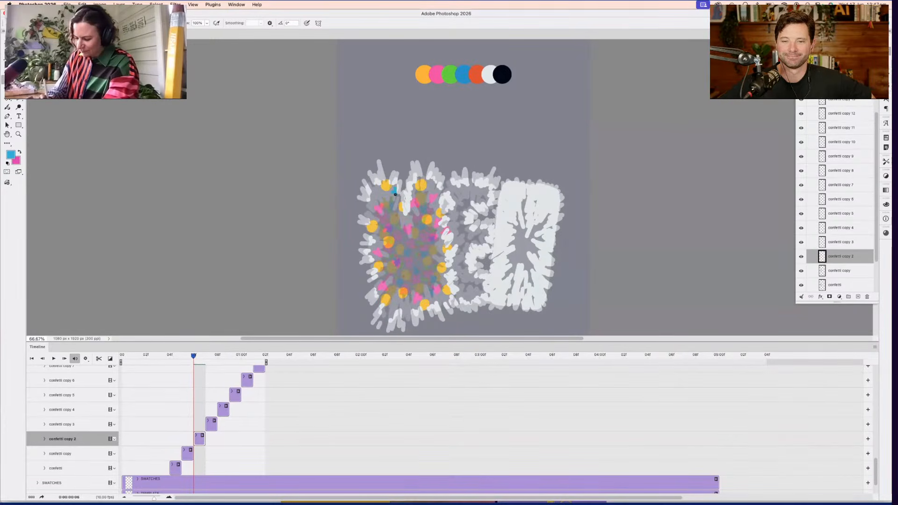
click(378, 221)
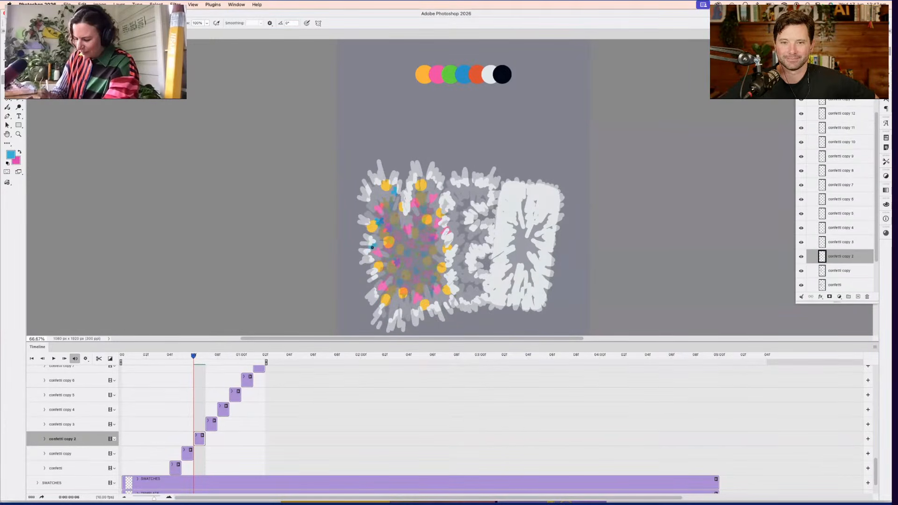
click(394, 291)
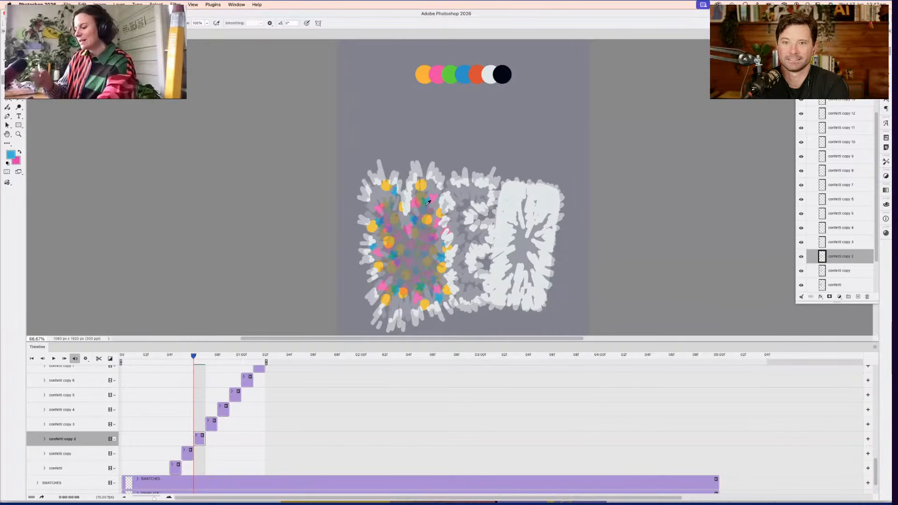
Sample the green swatch and paint short green confetti dashes into the gaps around the M on confetti copy 2
key(i)
scroll(459, 229, up, 3)
click(450, 135)
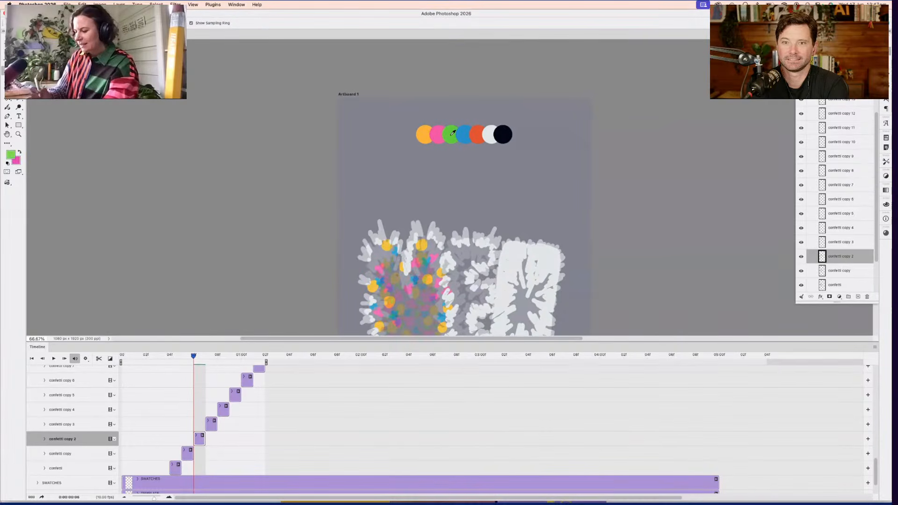
key(b)
scroll(474, 191, down, 1)
scroll(474, 191, down, 2)
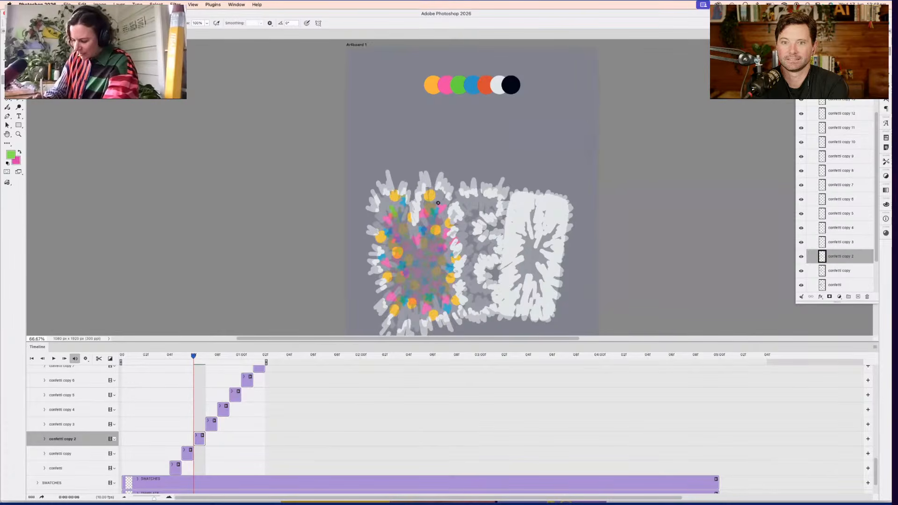
click(452, 239)
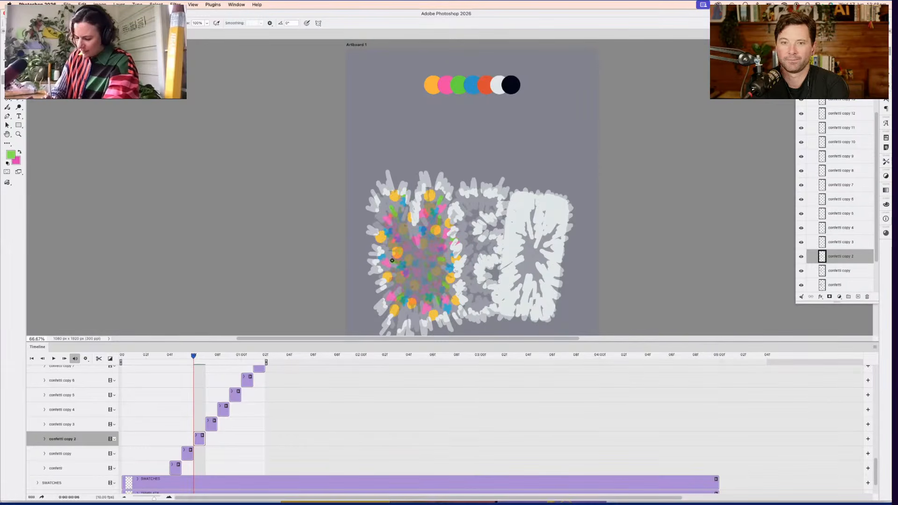
Sample the orange swatch and paint small orange confetti dots among the other colours around the M on confetti copy 2
key(i)
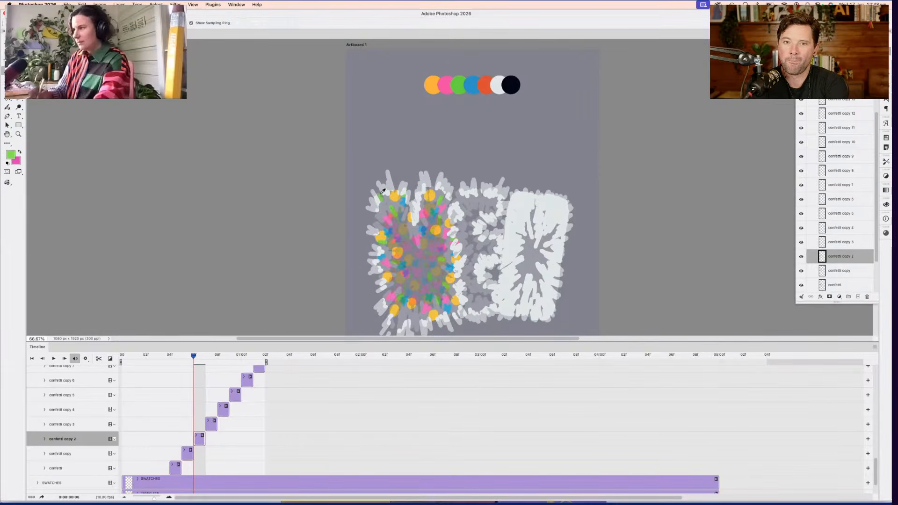
scroll(498, 206, up, 2)
click(482, 108)
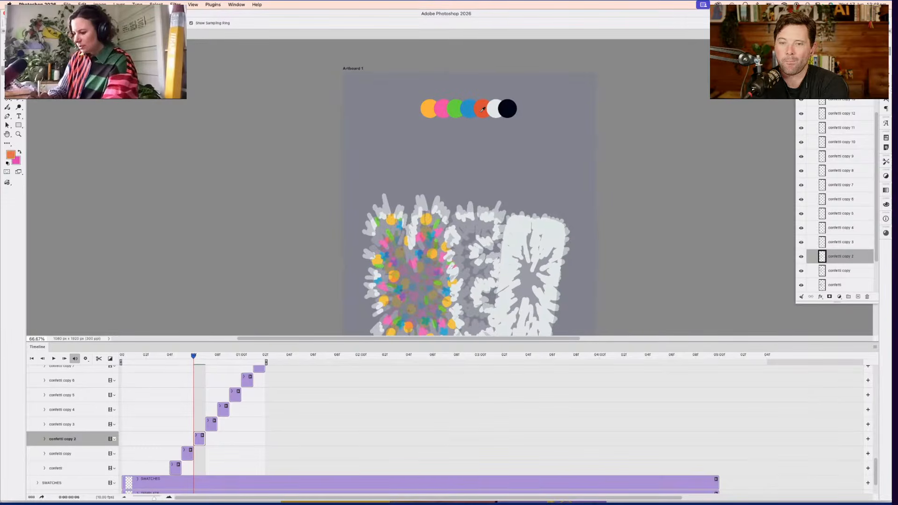
key(b)
scroll(499, 216, down, 2)
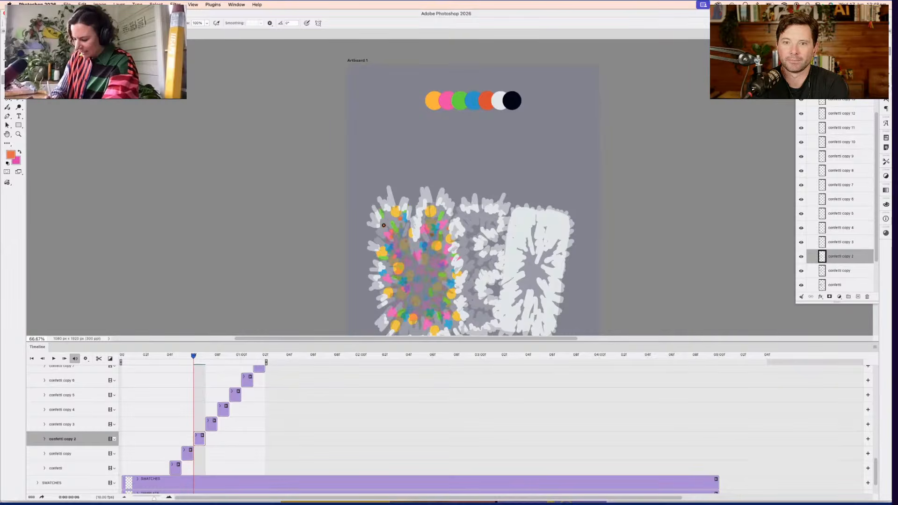
scroll(431, 230, down, 5)
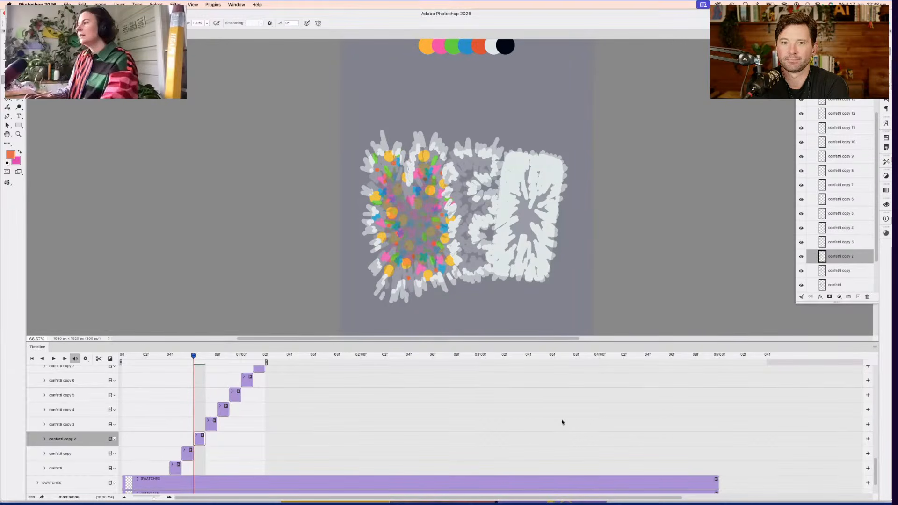
Turn off onion skins, sample the confetti's green and fill the remaining gaps around the M with green dashes on confetti copy 2
click(874, 347)
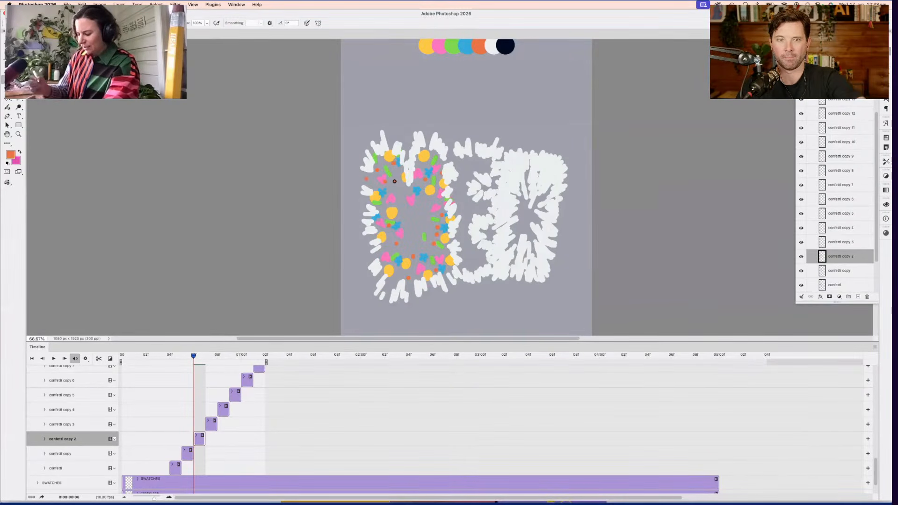
alt+click(435, 220)
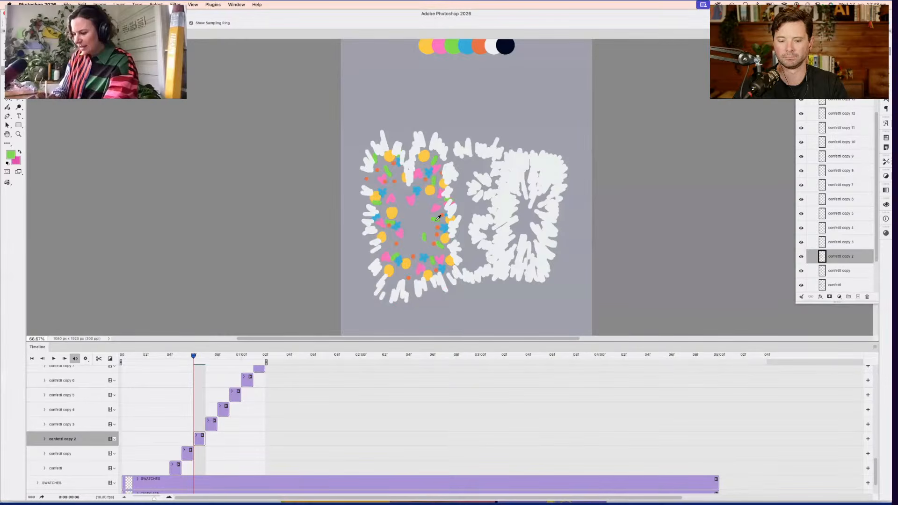
click(388, 244)
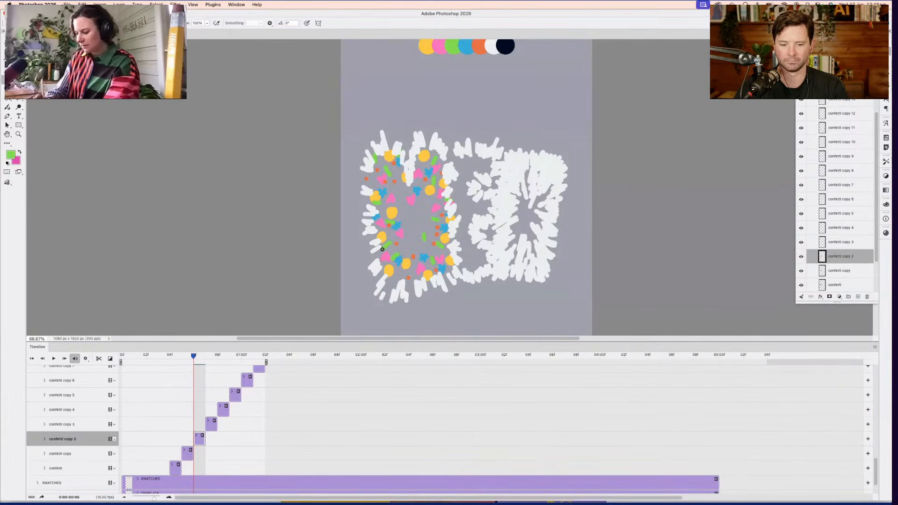
click(400, 169)
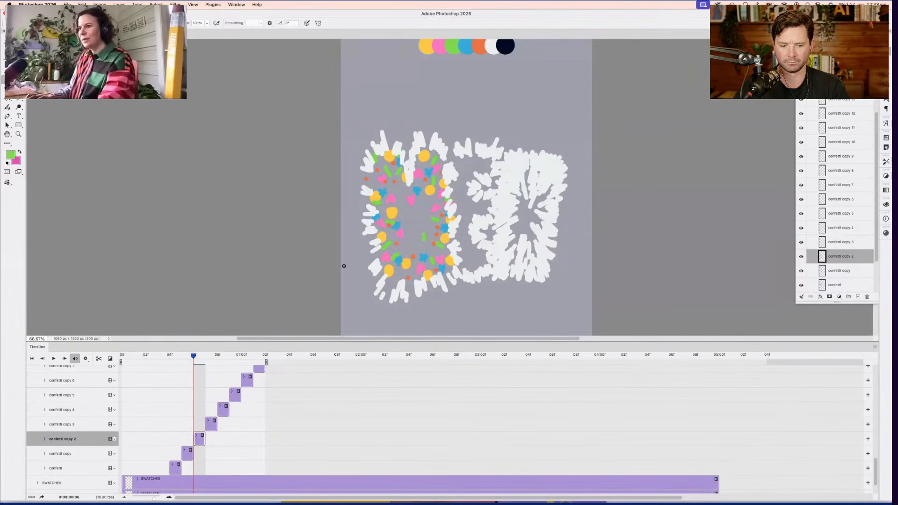
Advance the playhead one frame to the start of the confetti copy 3 clip and enable onion skins
mouse_move(194, 358)
mouse_down()
mouse_move(165, 360)
mouse_move(202, 363)
mouse_up()
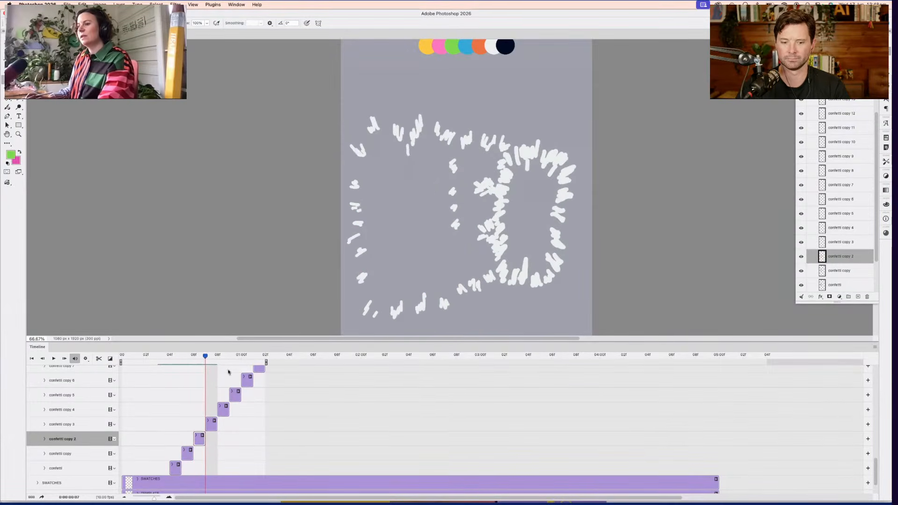
click(873, 347)
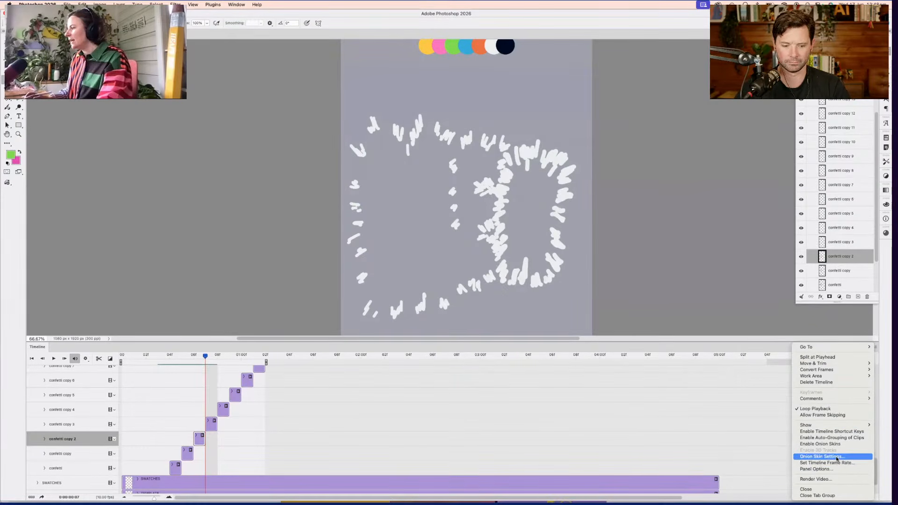
click(820, 444)
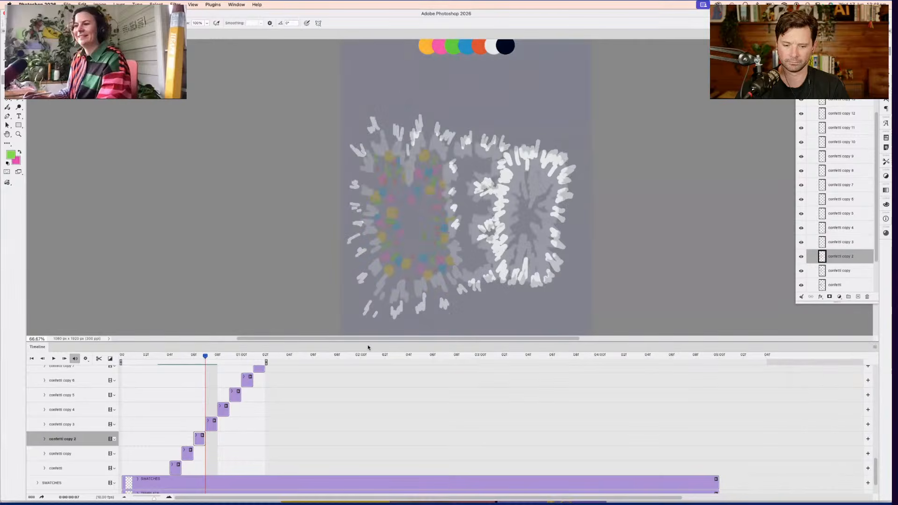
Sample the yellow swatch and, on the confetti copy 3 layer, paint yellow dots above the M and beside its upper right edge
key(i)
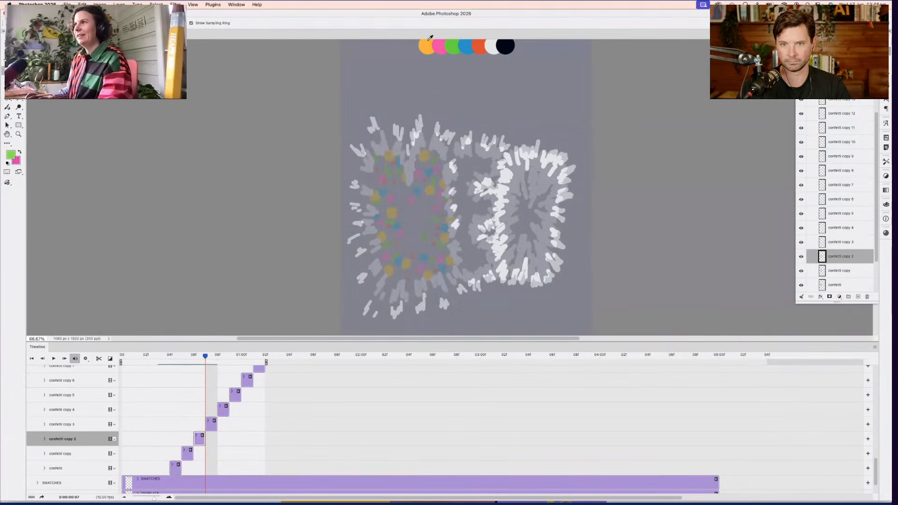
click(428, 41)
click(428, 41)
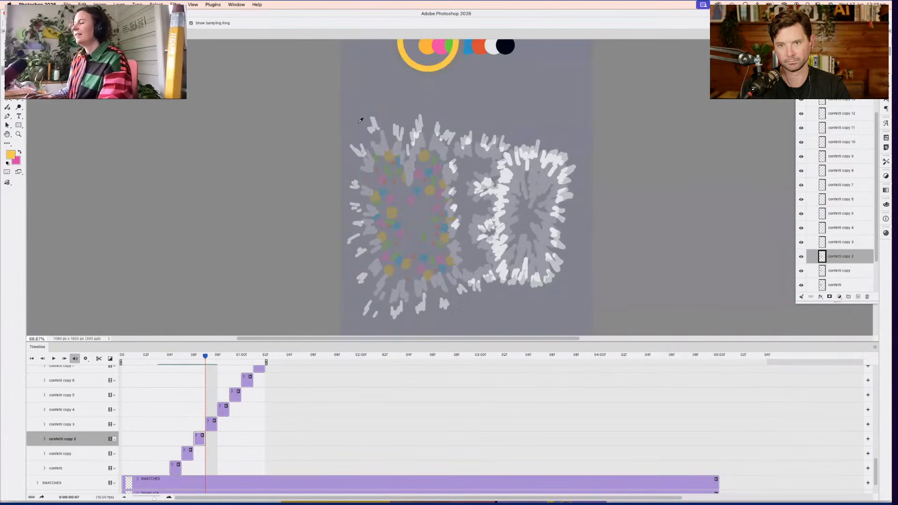
click(213, 426)
key(b)
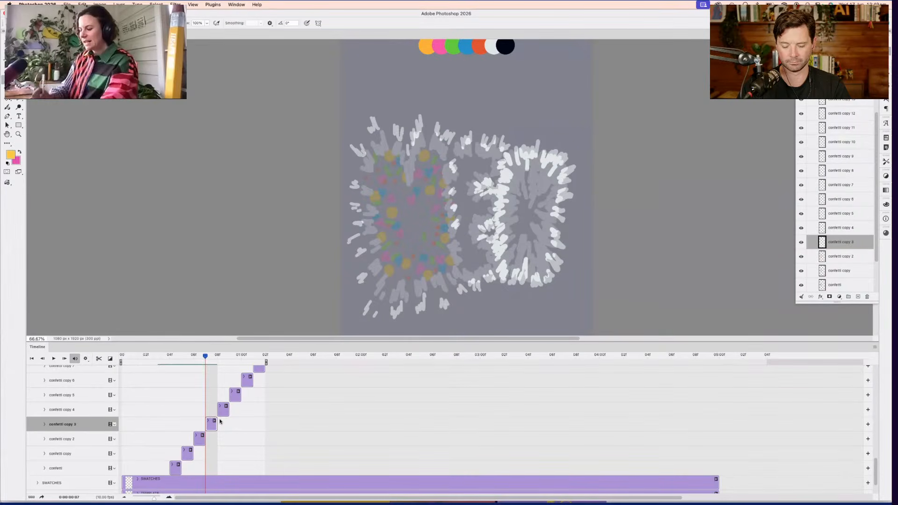
scroll(475, 252, up, 3)
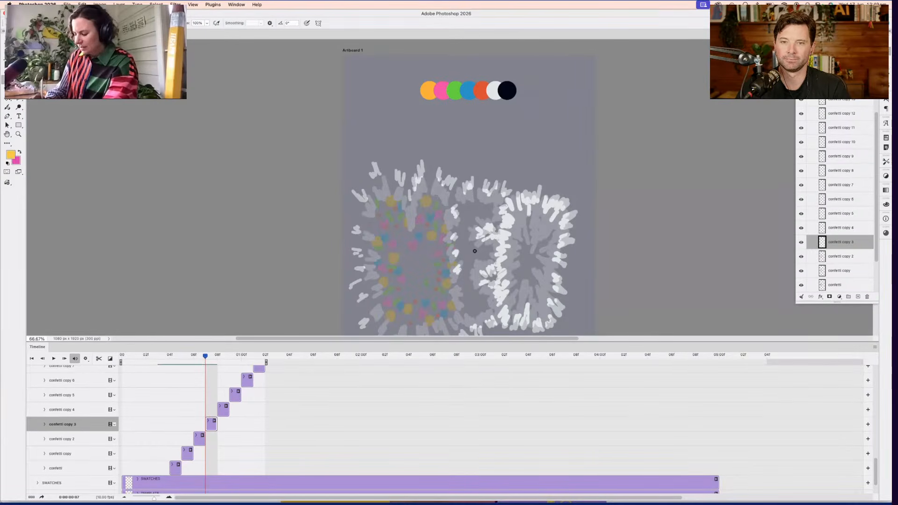
click(428, 181)
click(386, 180)
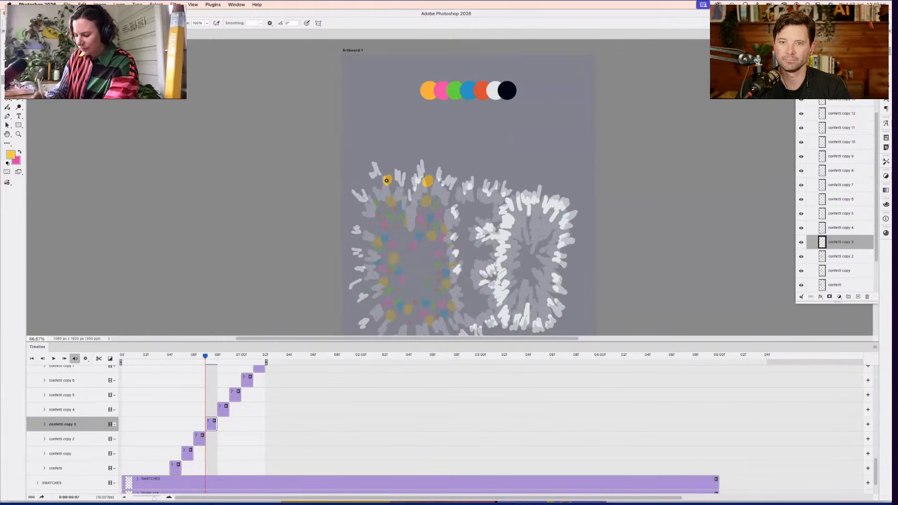
click(409, 205)
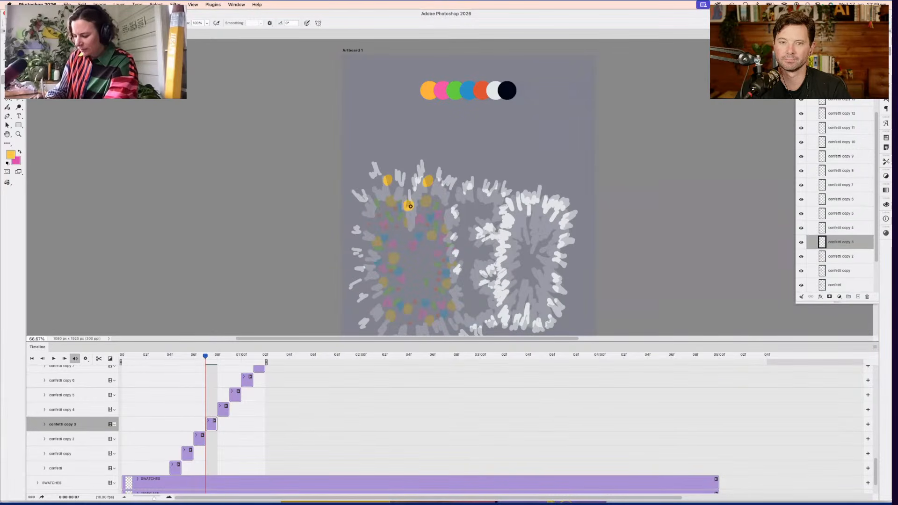
click(456, 223)
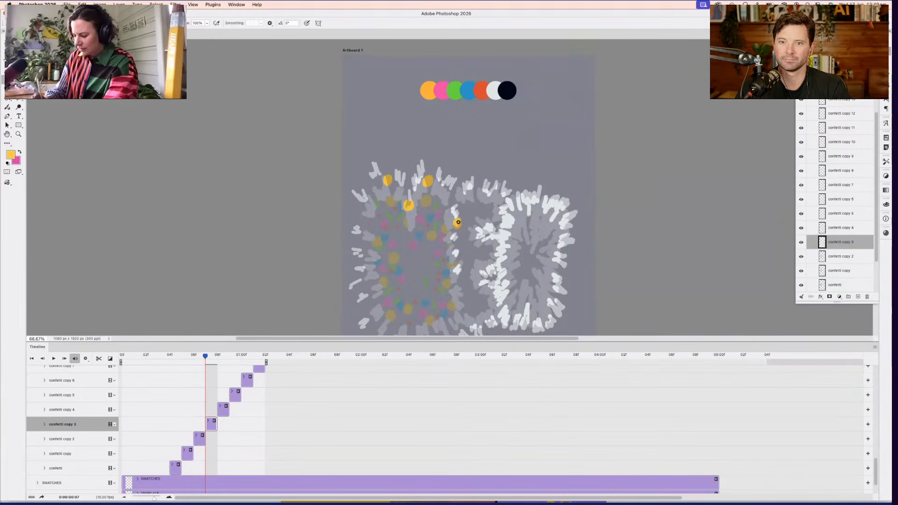
click(444, 210)
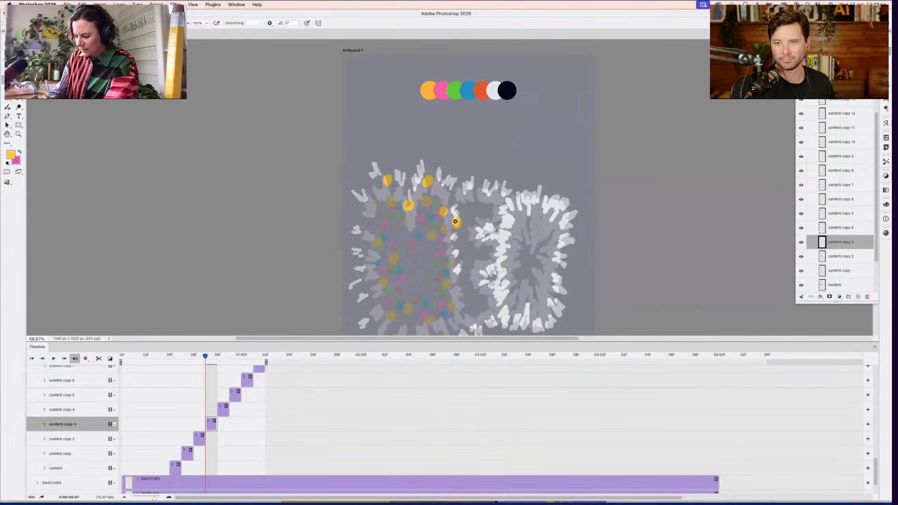
Continue the yellow dots down the M's left side, beneath it and up its lower right side on confetti copy 3
click(360, 240)
click(372, 262)
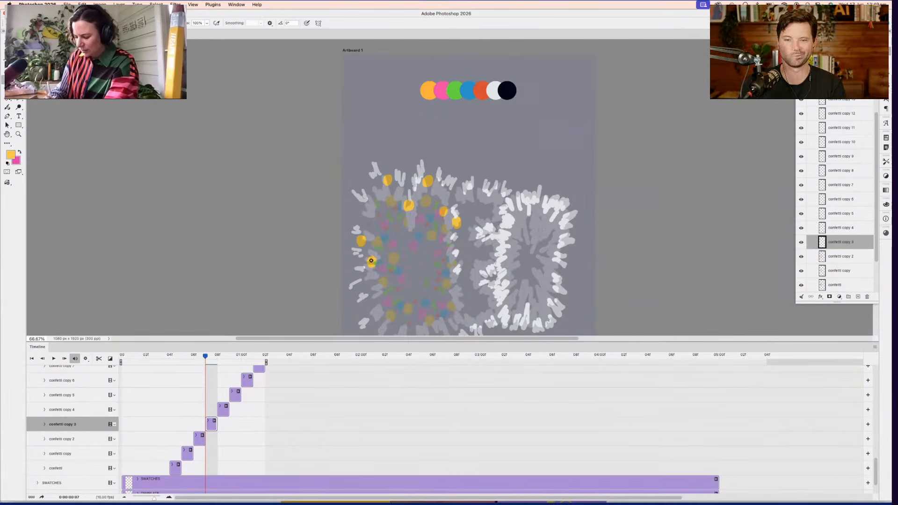
click(370, 300)
scroll(370, 303, down, 3)
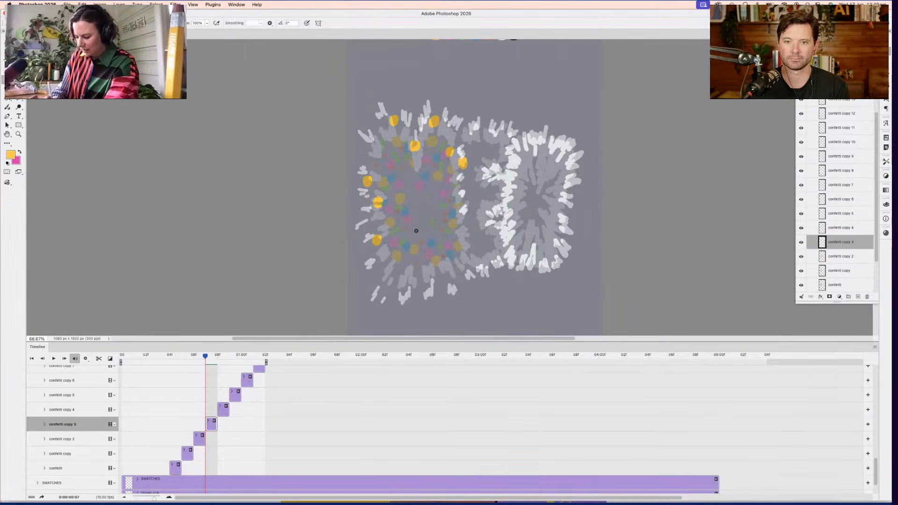
click(386, 273)
click(415, 270)
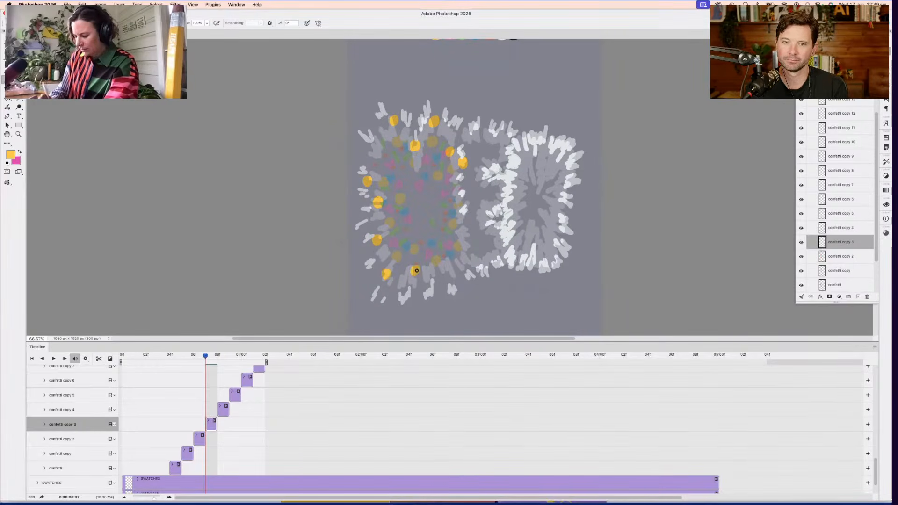
click(473, 254)
click(470, 228)
click(472, 199)
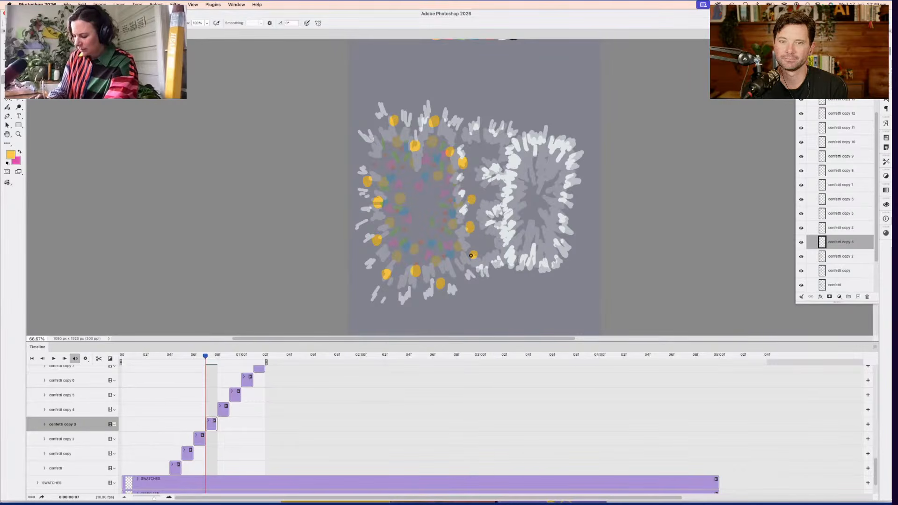
Sample the pink swatch and paint pink confetti pieces between the yellow dots around the M on confetti copy 3
scroll(468, 227, up, 3)
key(i)
scroll(467, 229, up, 8)
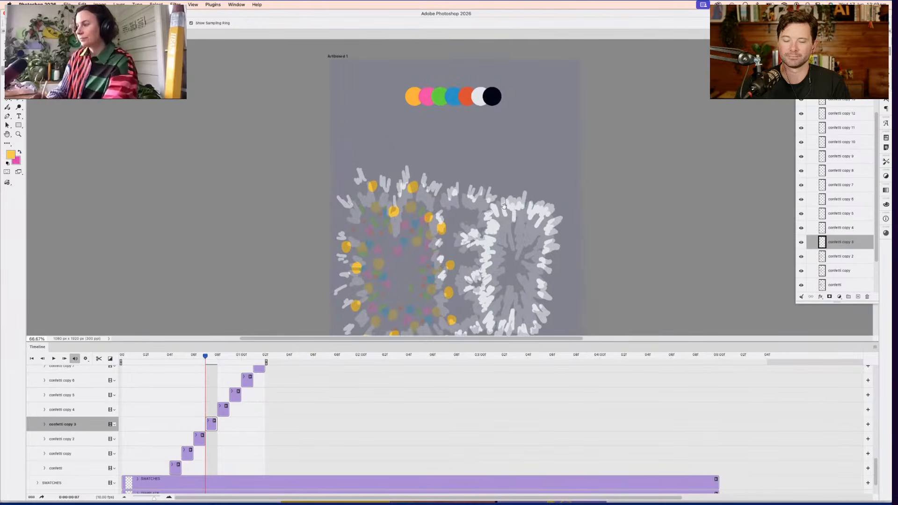
click(430, 161)
key(b)
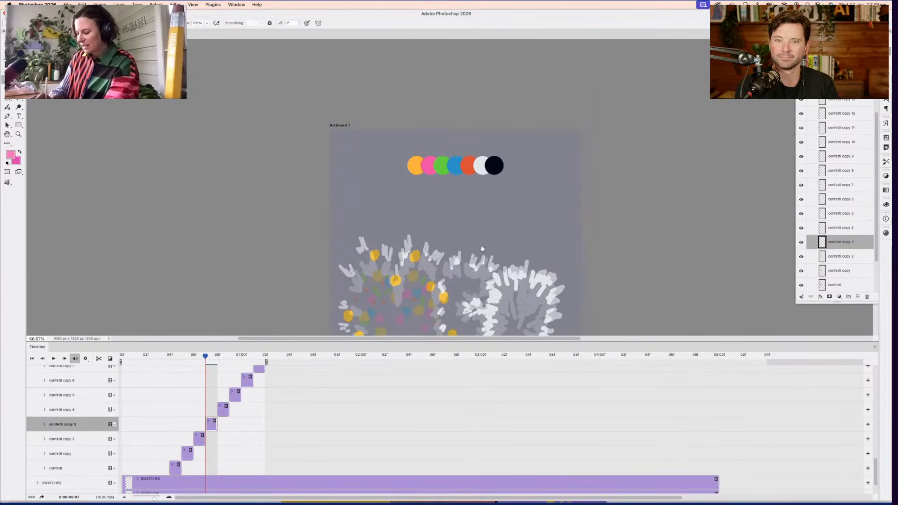
scroll(481, 191, down, 5)
scroll(445, 202, down, 1)
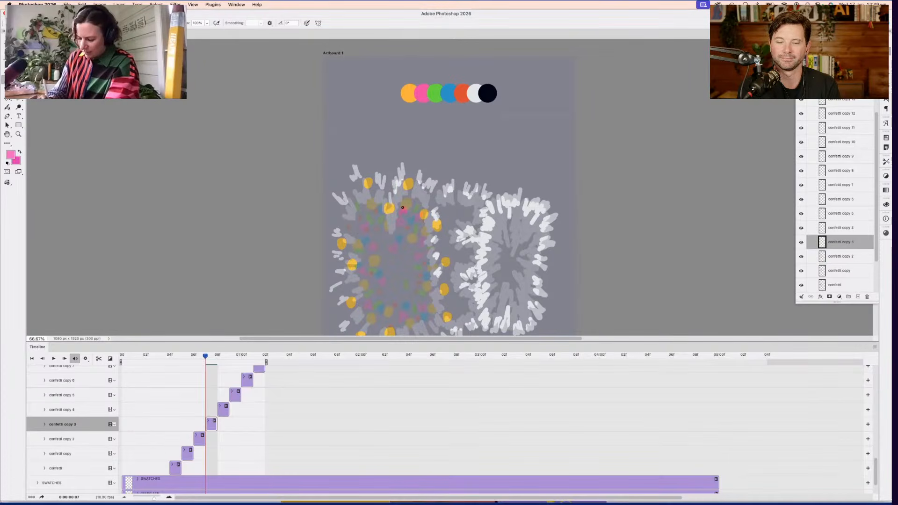
scroll(409, 211, down, 2)
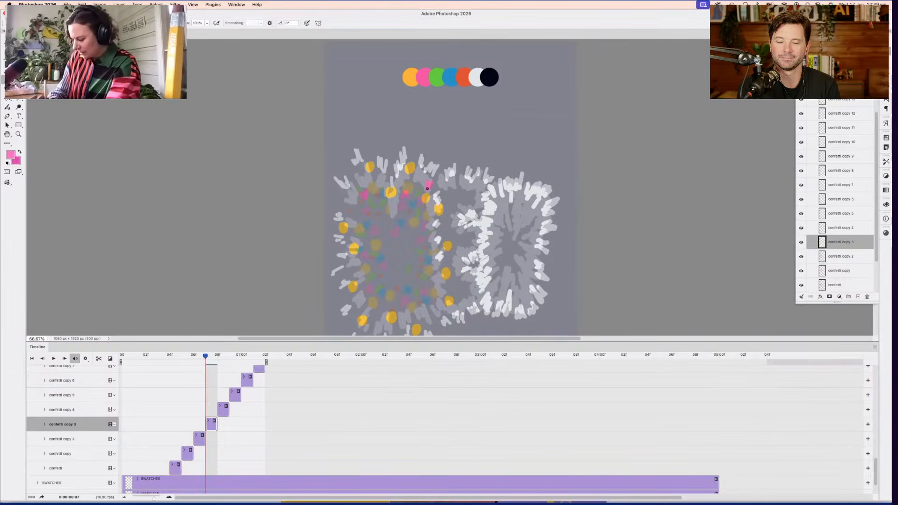
scroll(432, 227, down, 3)
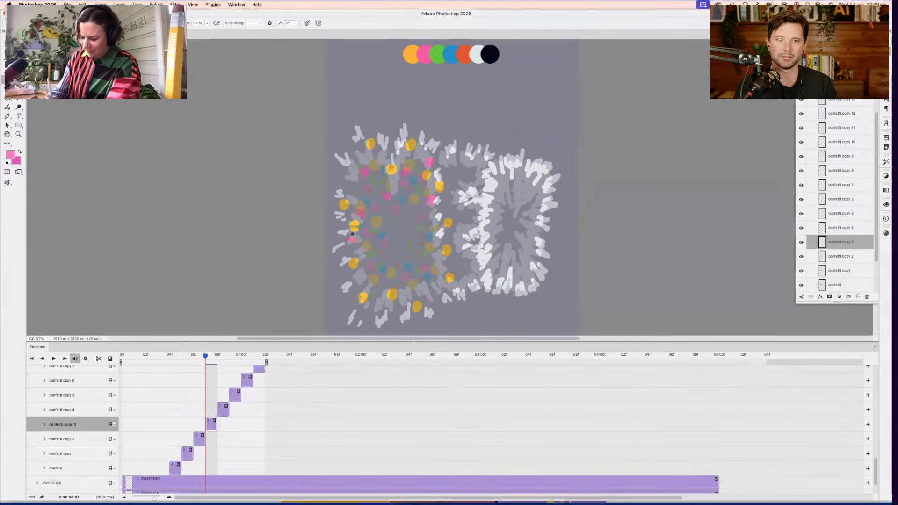
scroll(404, 215, down, 3)
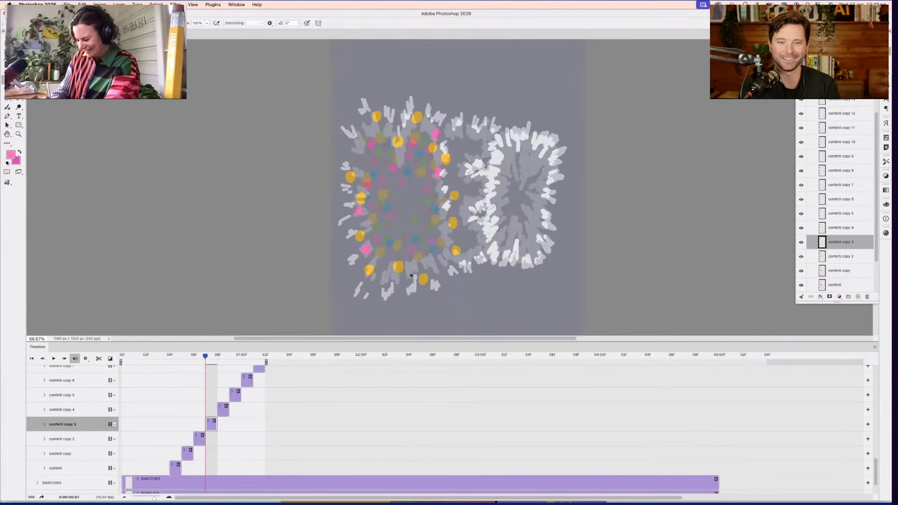
drag(415, 273, 443, 258)
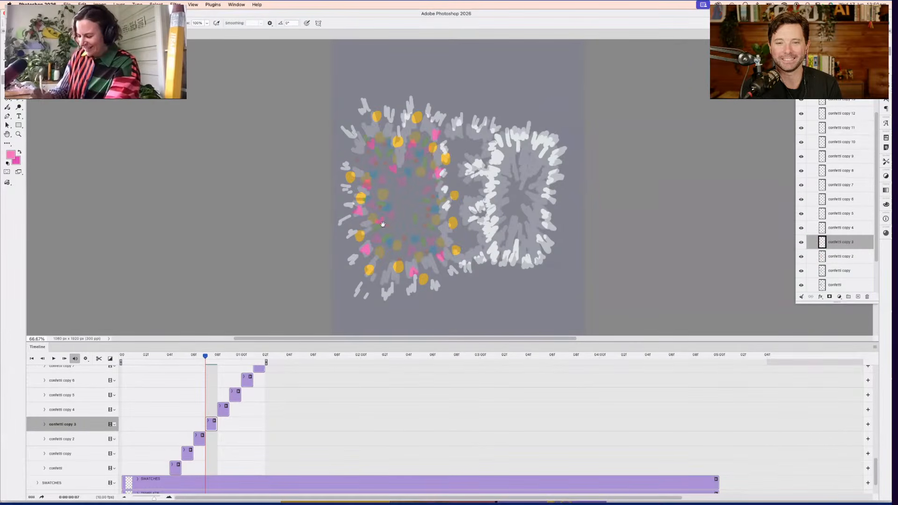
Sample the blue swatch and paint blue confetti pieces between the yellow and pink ones around the M on confetti copy 3
scroll(384, 224, up, 3)
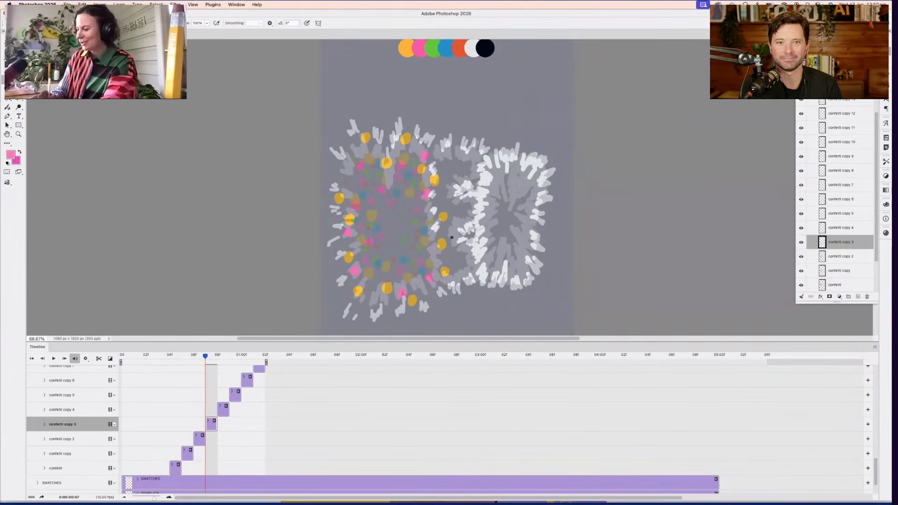
key(i)
scroll(467, 244, up, 5)
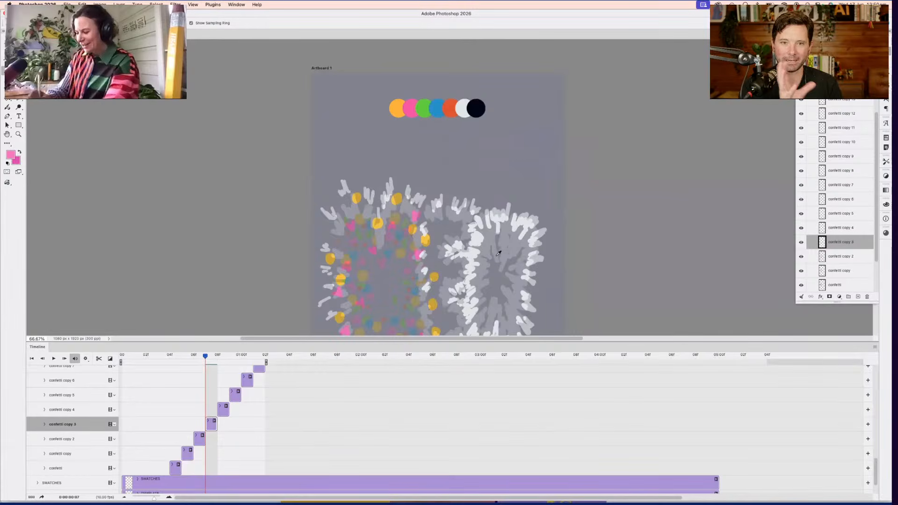
scroll(437, 139, up, 2)
click(435, 127)
key(b)
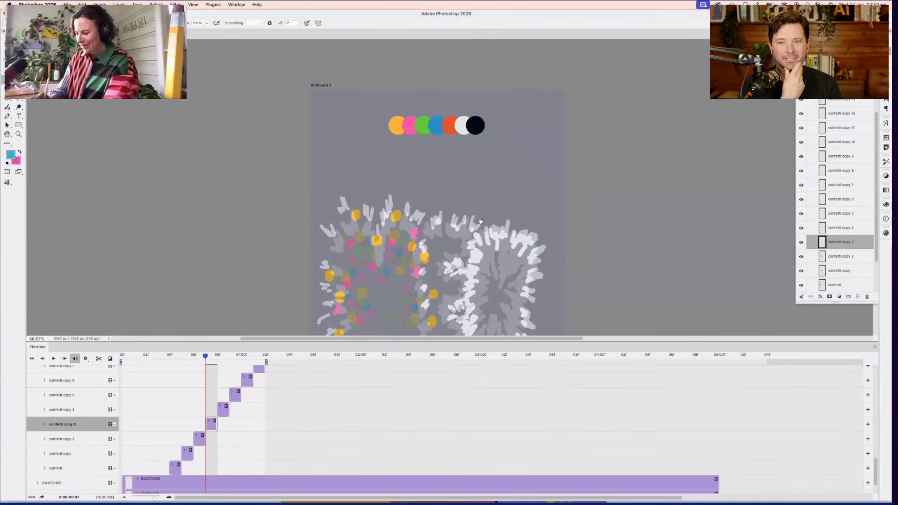
scroll(481, 221, down, 2)
drag(441, 227, 445, 219)
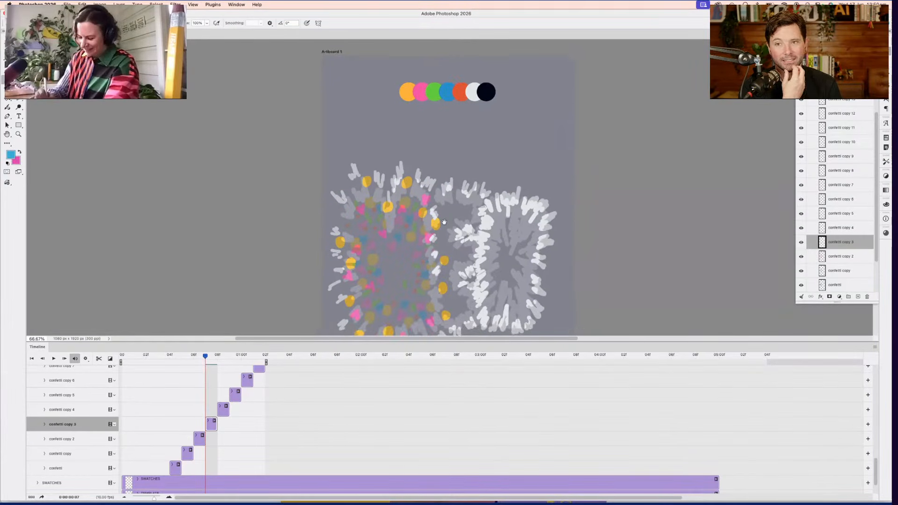
click(348, 232)
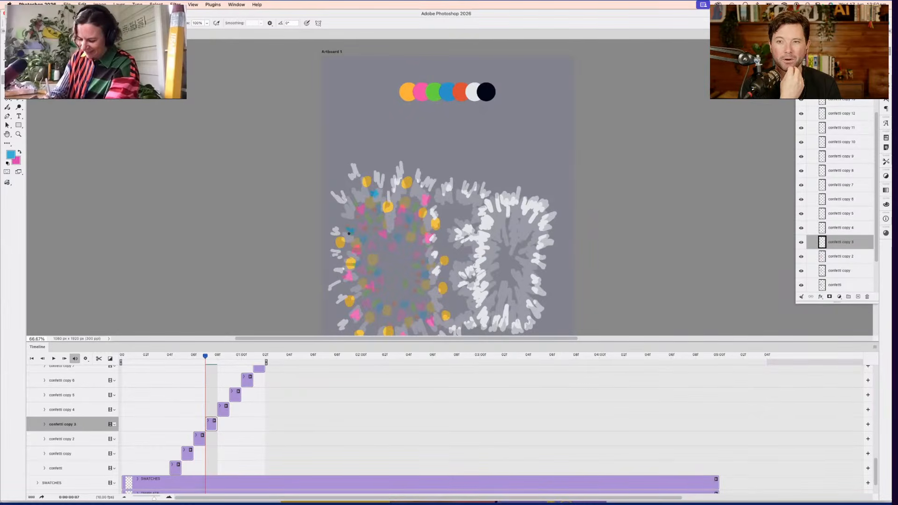
click(401, 223)
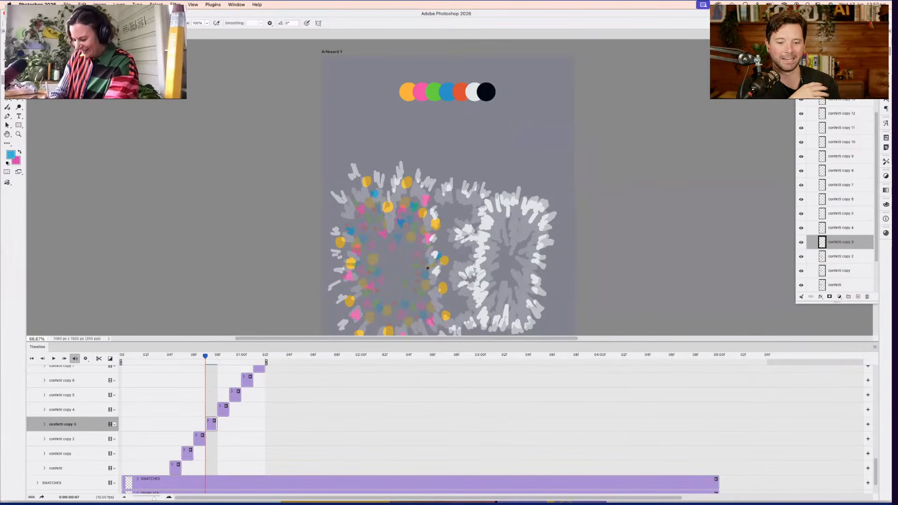
scroll(431, 275, down, 3)
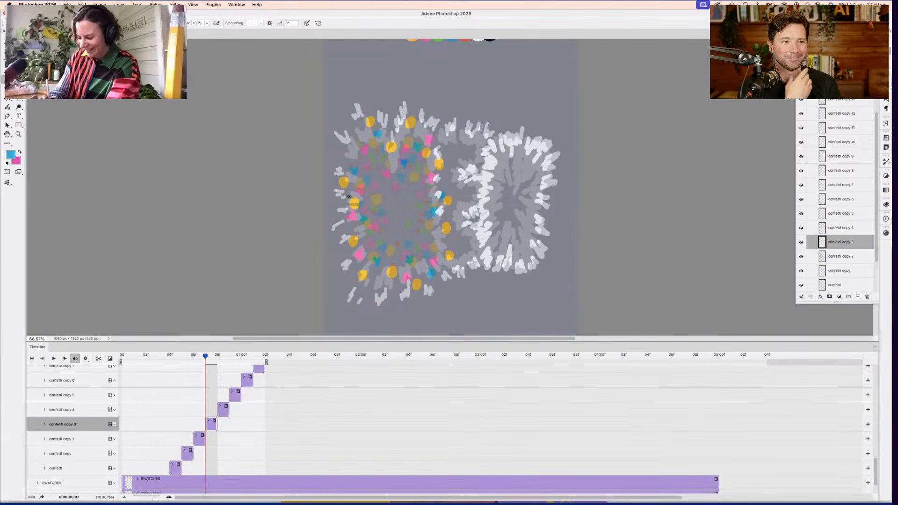
Sample the green swatch and paint short green confetti dashes above the M and along its sides on confetti copy 3
drag(458, 141, 435, 202)
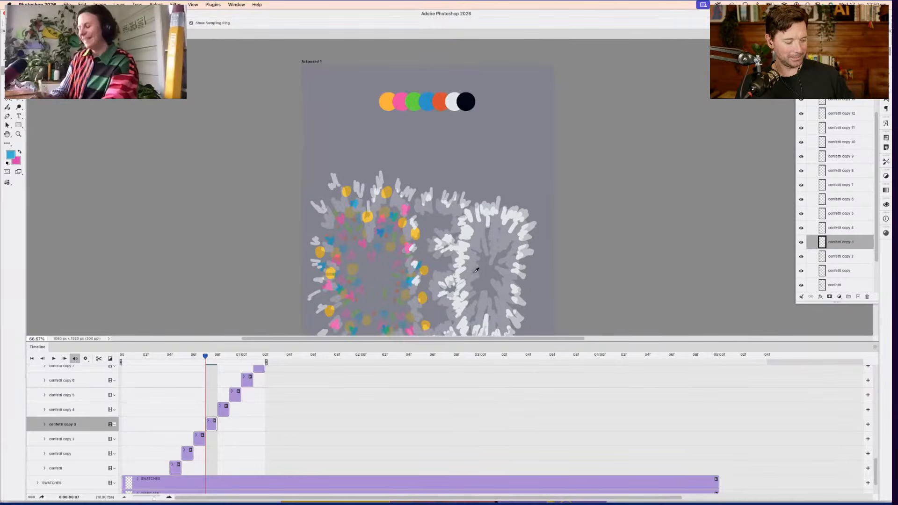
alt+click(413, 131)
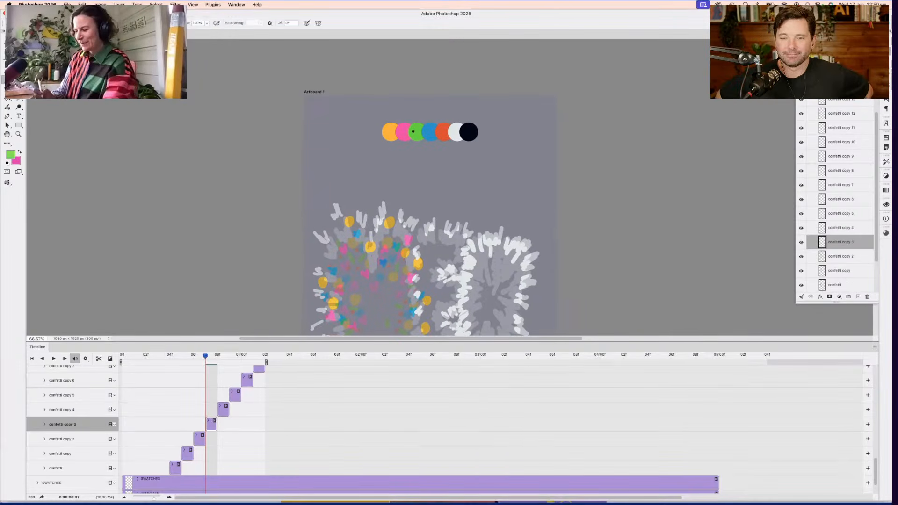
scroll(435, 204, down, 2)
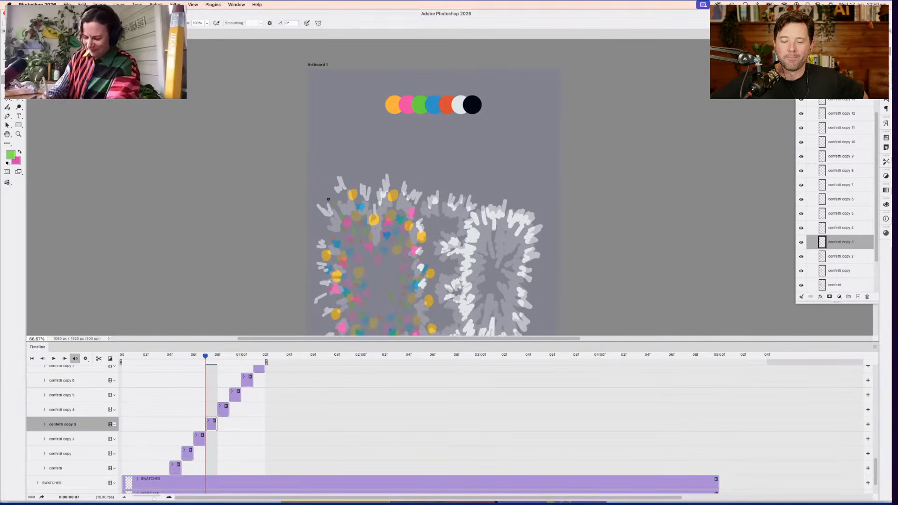
drag(328, 199, 402, 199)
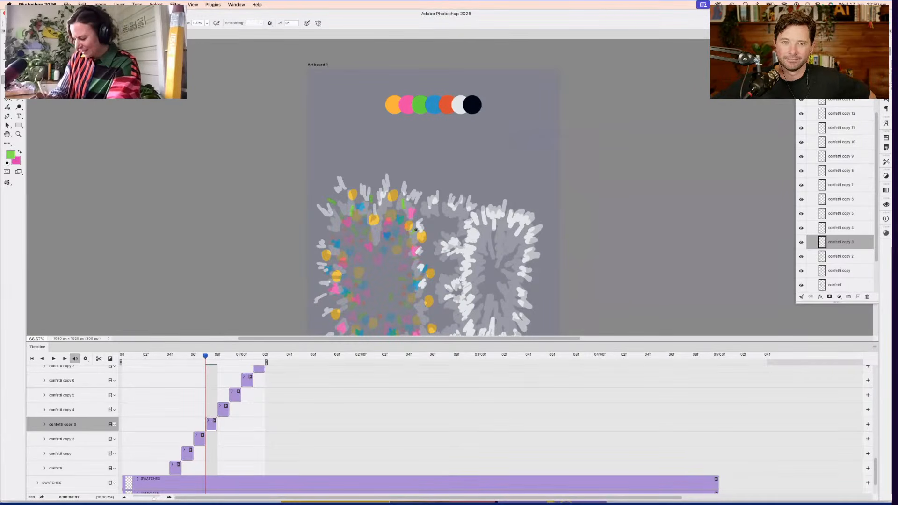
scroll(431, 254, down, 3)
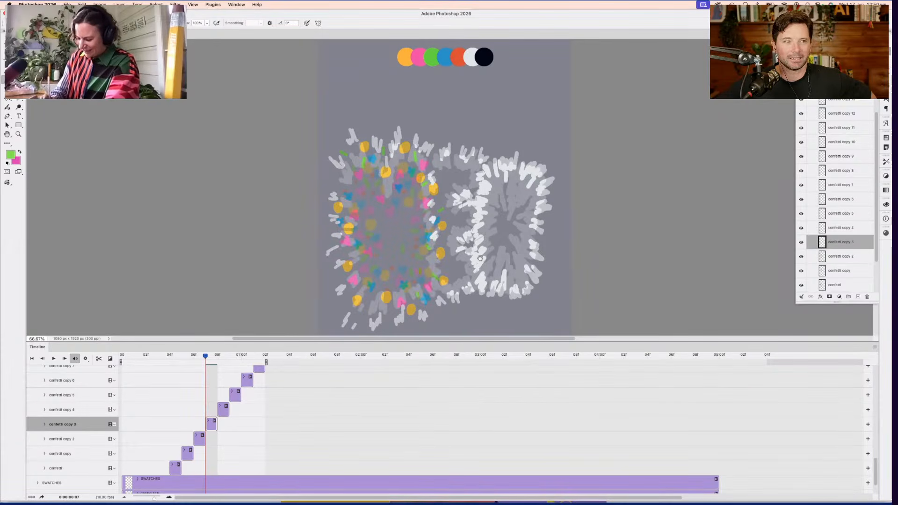
scroll(432, 275, down, 2)
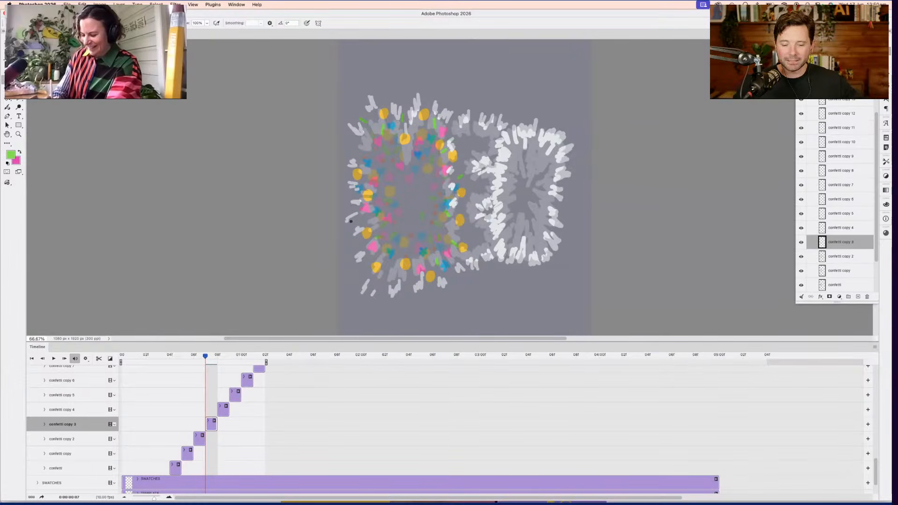
scroll(413, 241, up, 2)
scroll(411, 219, up, 1)
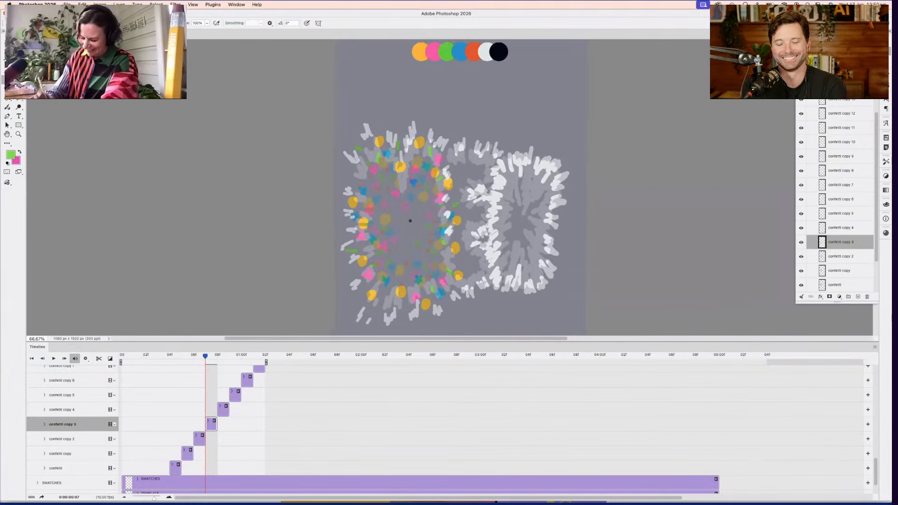
Sample the orange swatch and paint small orange dots among the other confetti around the M on confetti copy 3
scroll(491, 213, up, 2)
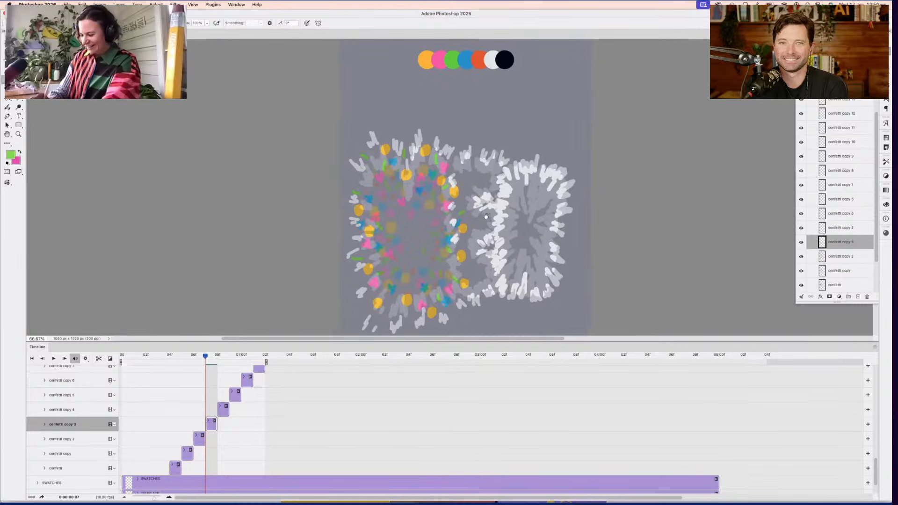
key(i)
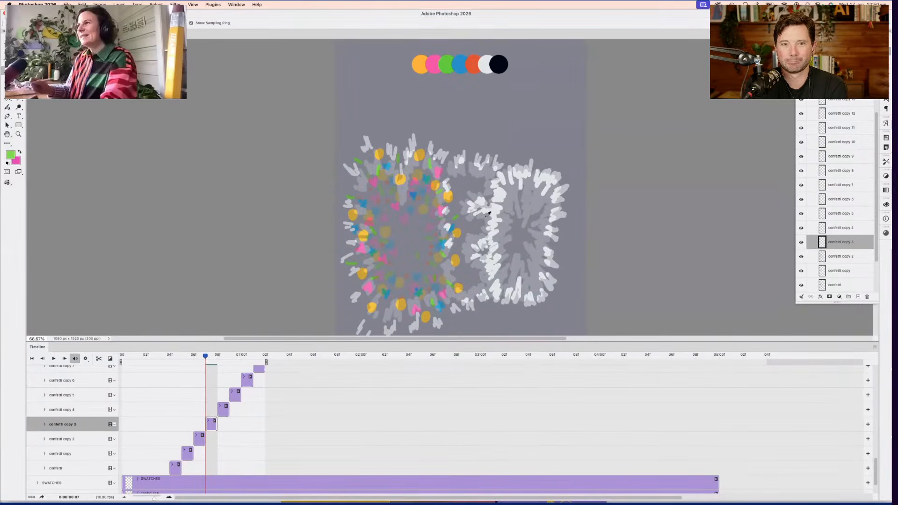
scroll(463, 216, up, 5)
click(468, 113)
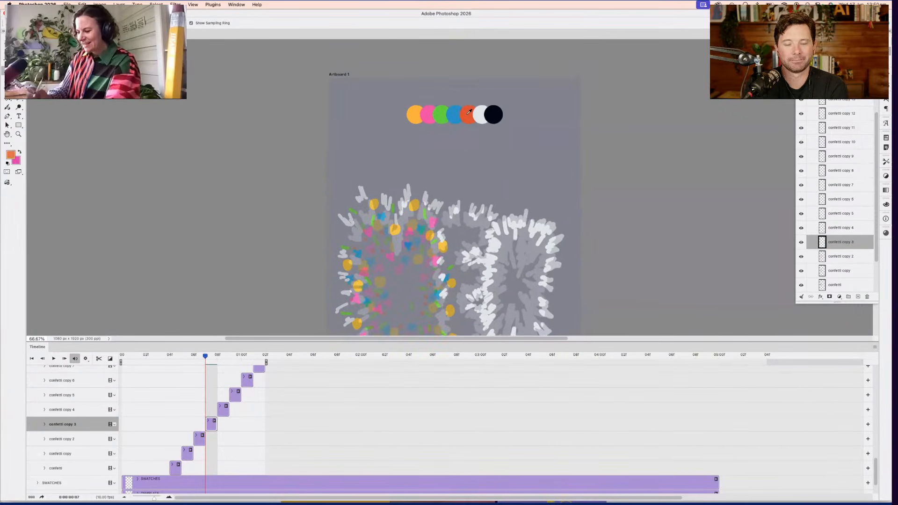
key(b)
scroll(487, 207, down, 3)
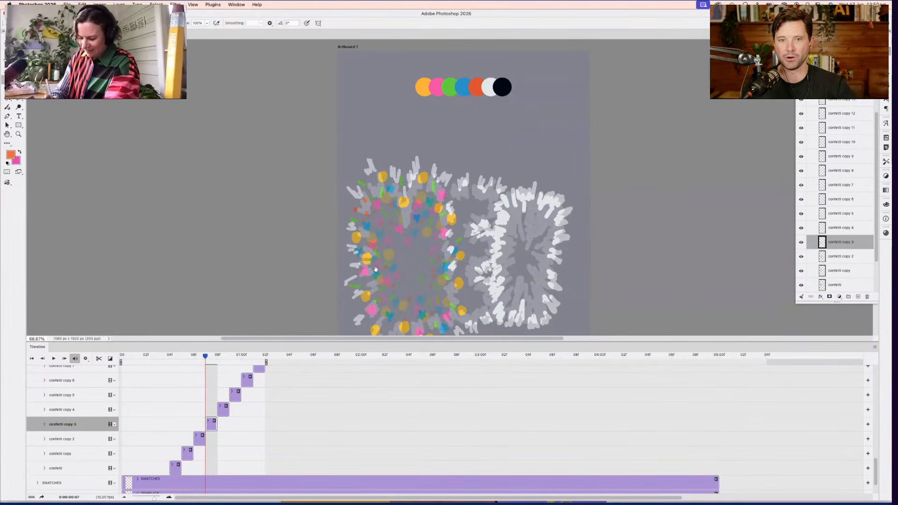
scroll(376, 270, down, 3)
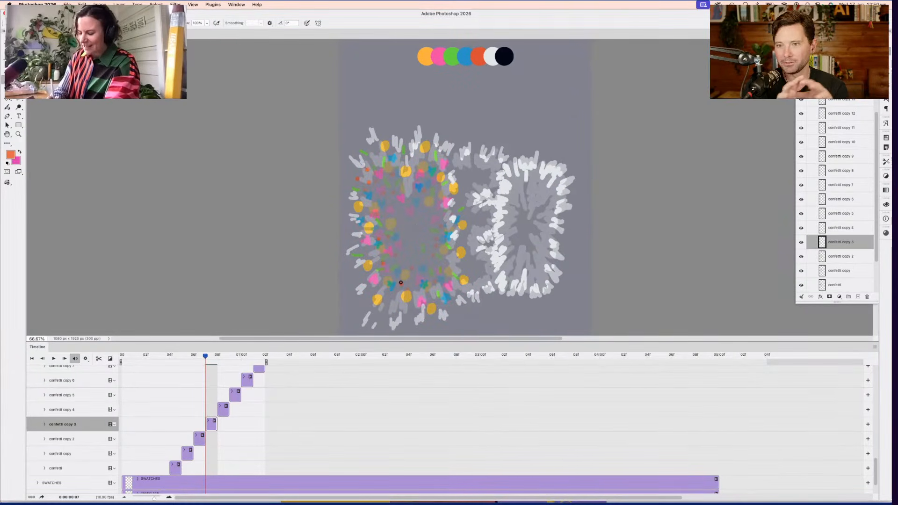
scroll(425, 262, down, 3)
scroll(424, 262, right, 2)
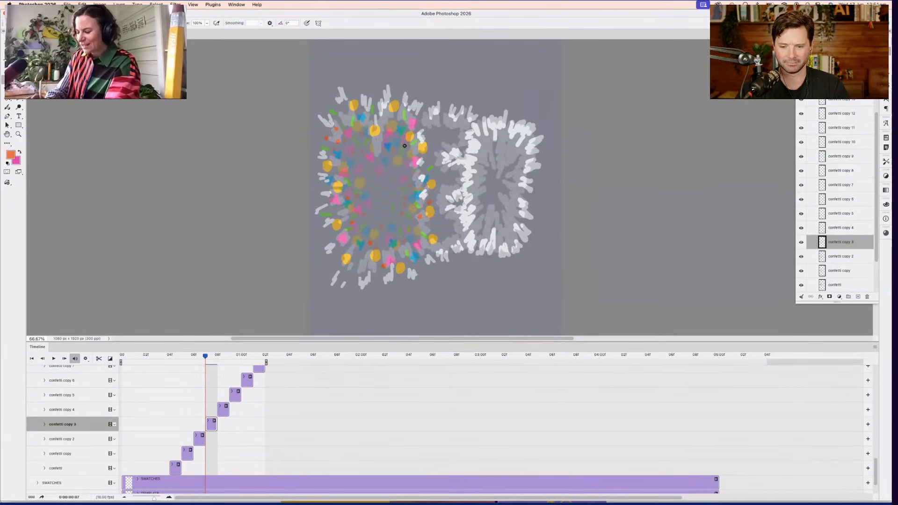
scroll(411, 157, up, 2)
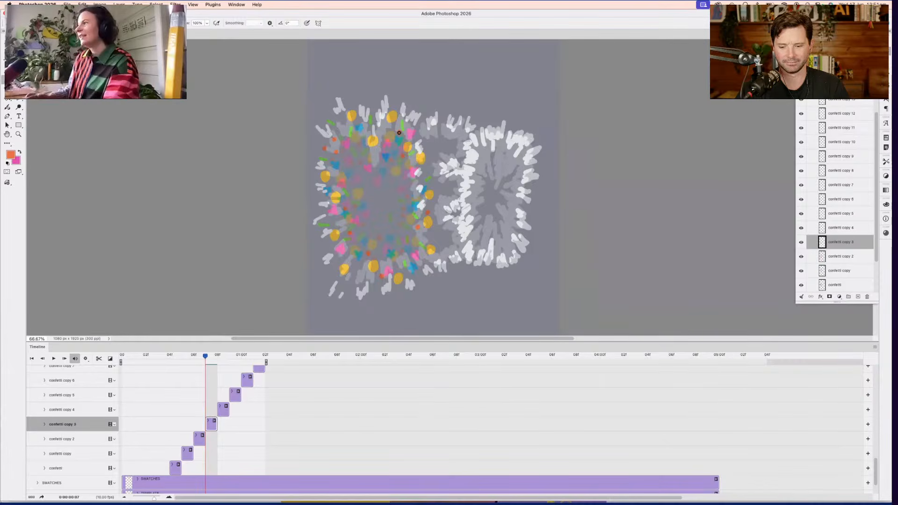
Disable onion skins and add orange dots right of the M, on its left edge and beyond its lower left corner
click(874, 347)
click(837, 443)
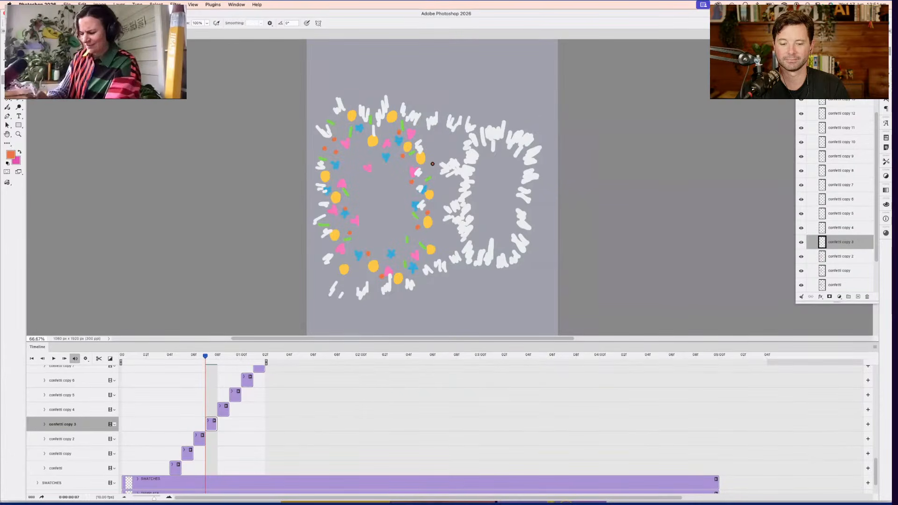
drag(466, 225, 474, 229)
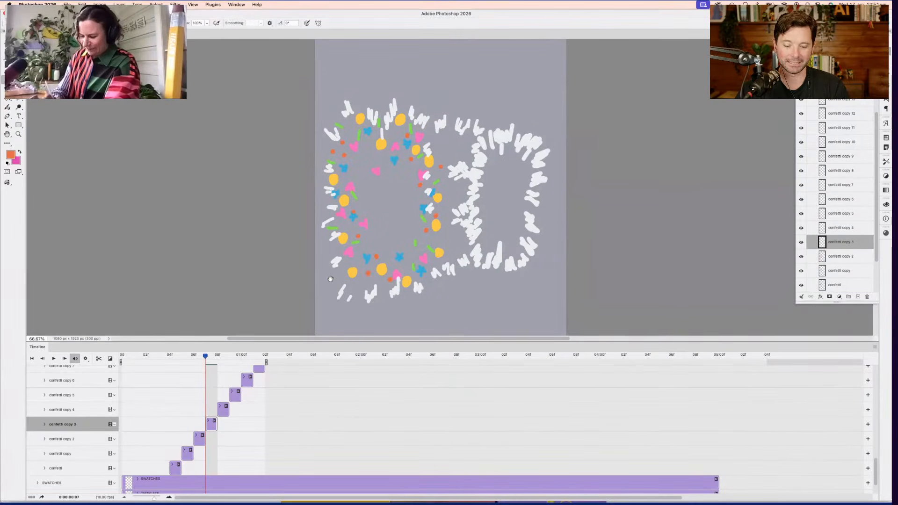
drag(331, 279, 343, 310)
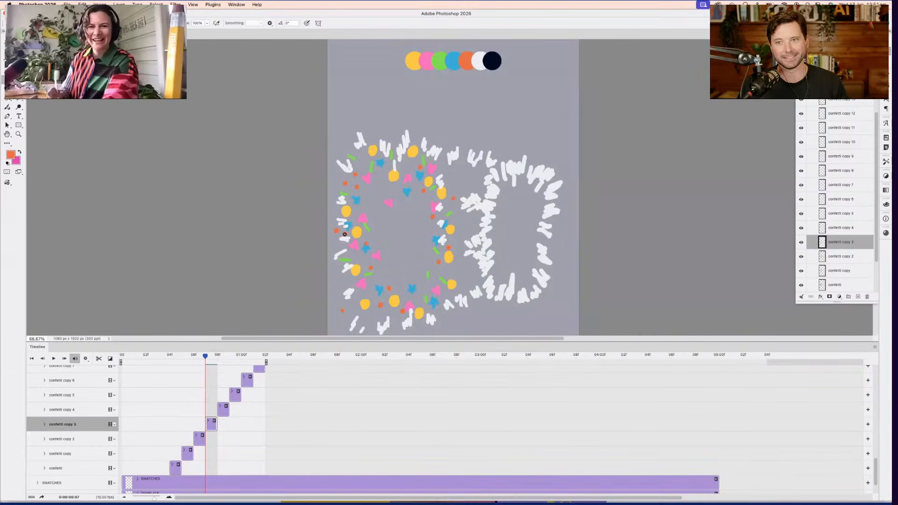
drag(500, 223, 497, 218)
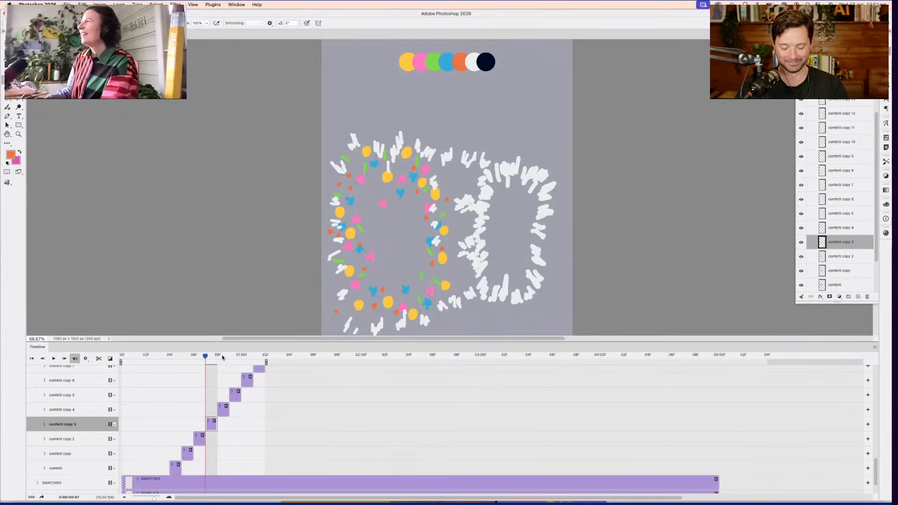
Review the confetti frames one by one from the first confetti clip, ending with the playhead at the start of confetti copy 4
drag(219, 358, 170, 363)
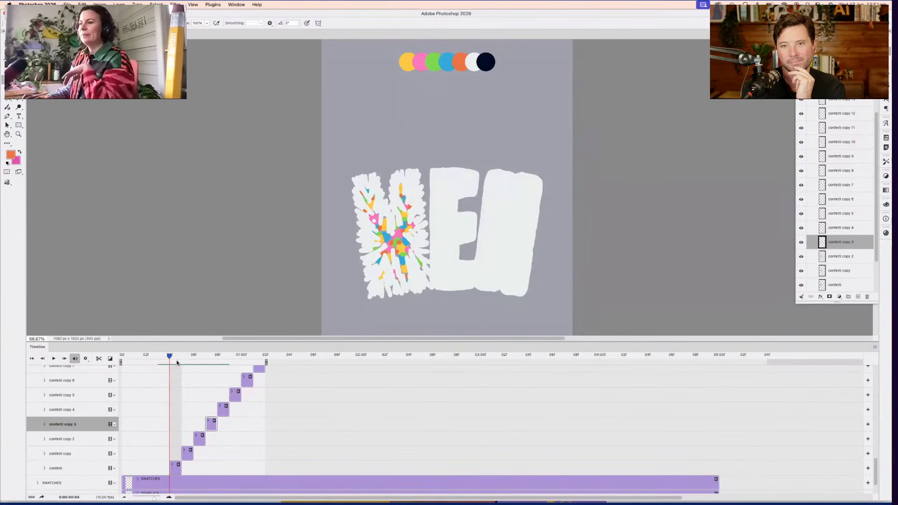
click(177, 362)
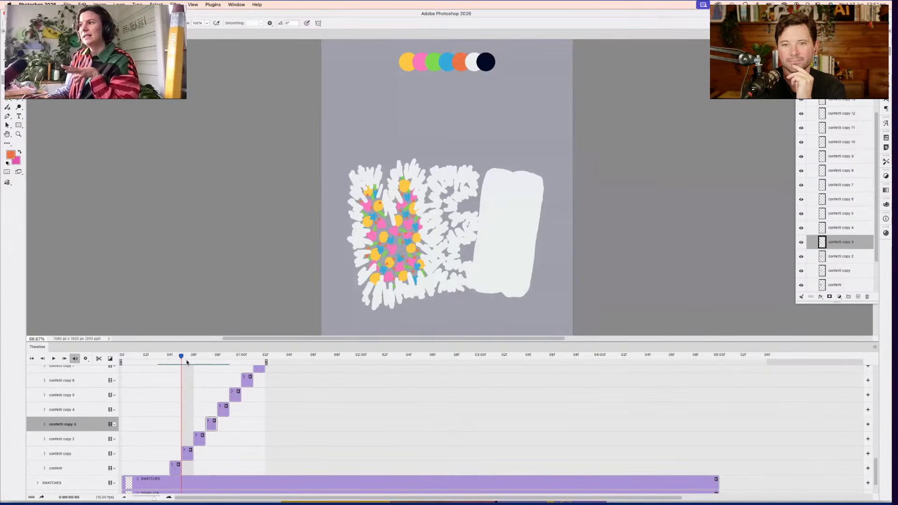
click(189, 362)
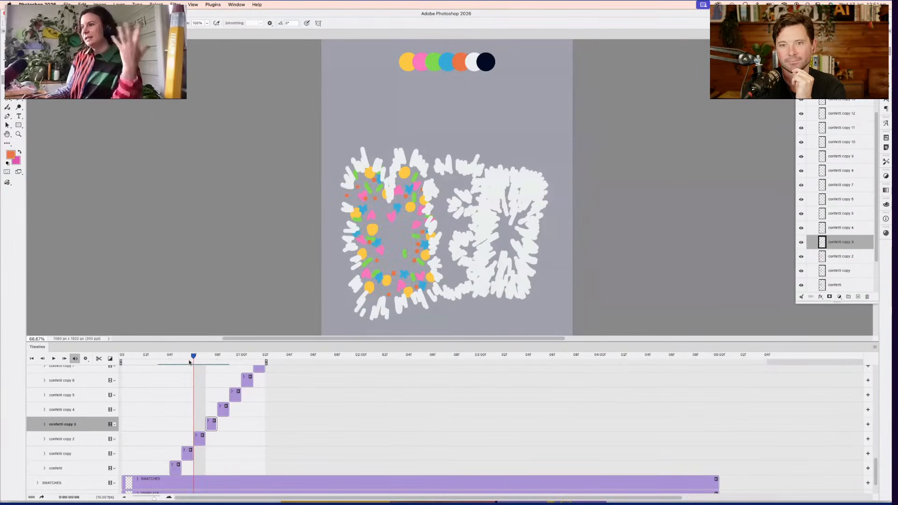
drag(203, 361, 216, 365)
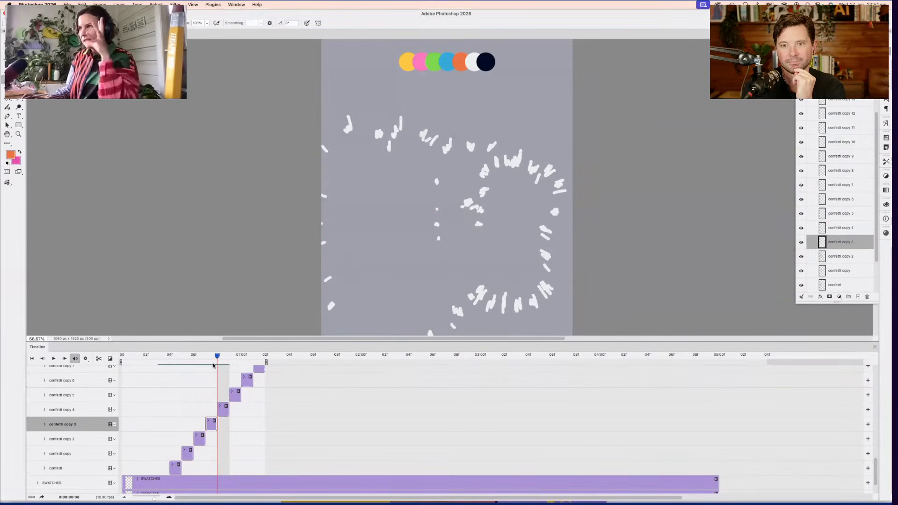
Enable onion skins and select the confetti copy 4 layer
click(875, 347)
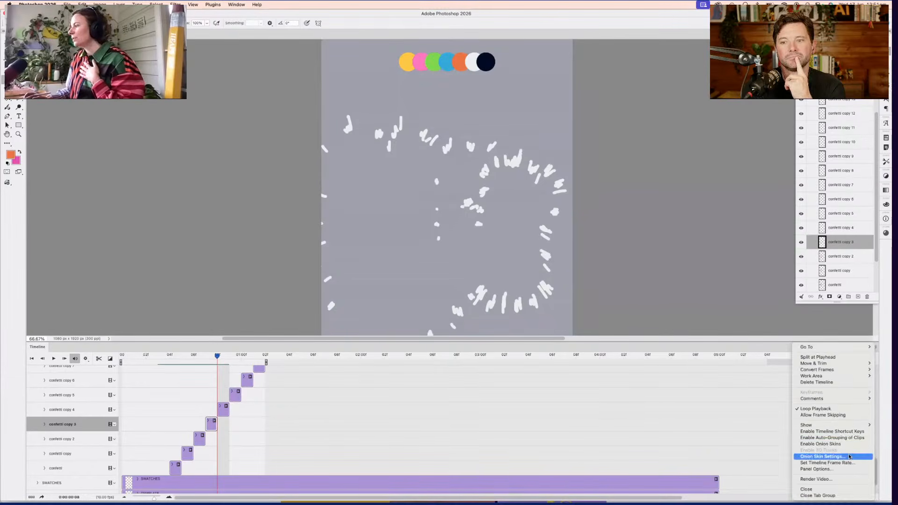
click(842, 444)
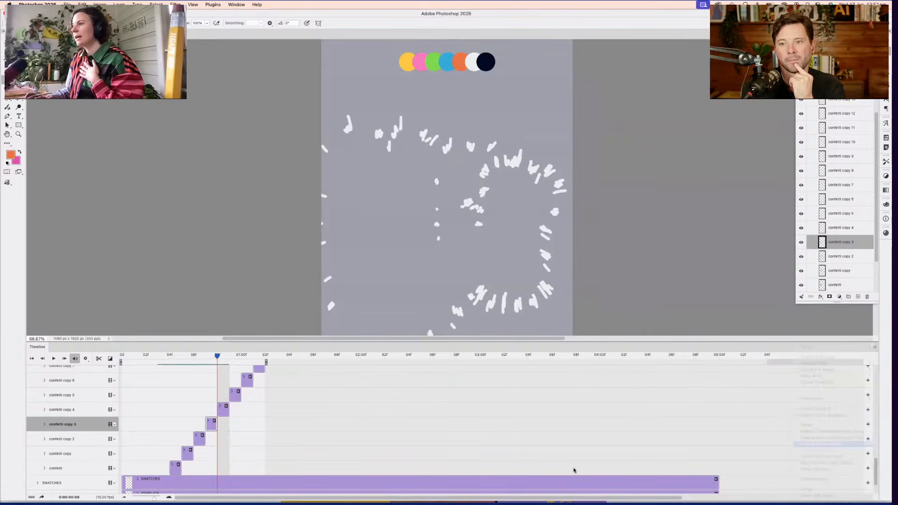
key(alt+bracketright)
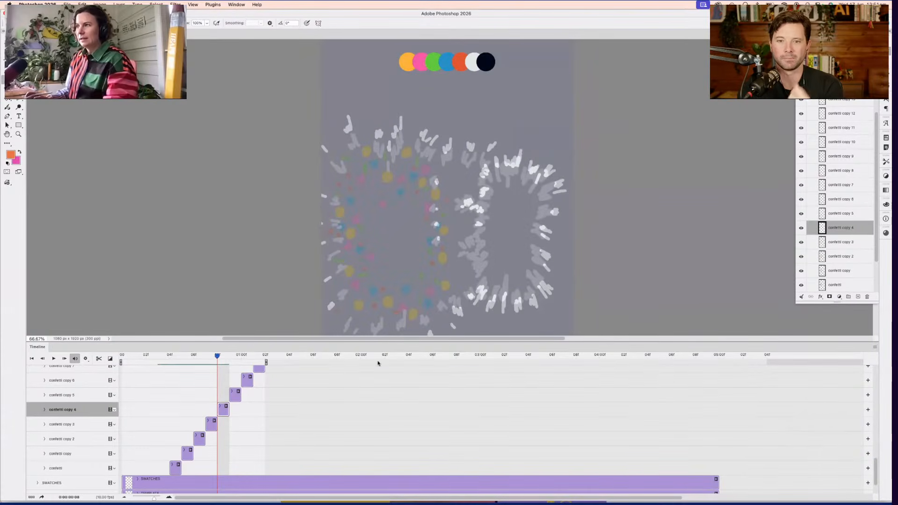
Sample the yellow swatch and paint yellow dots above the top of the M on confetti copy 4
alt+click(406, 57)
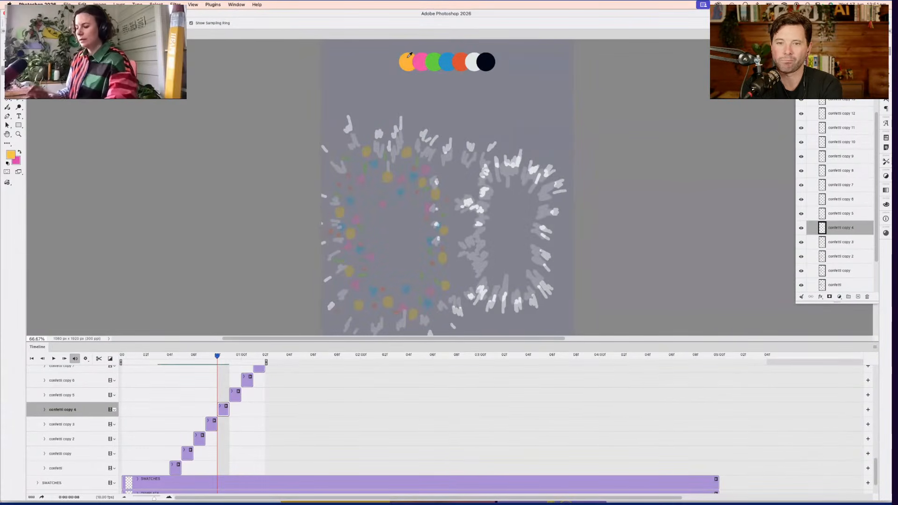
drag(447, 197, 450, 220)
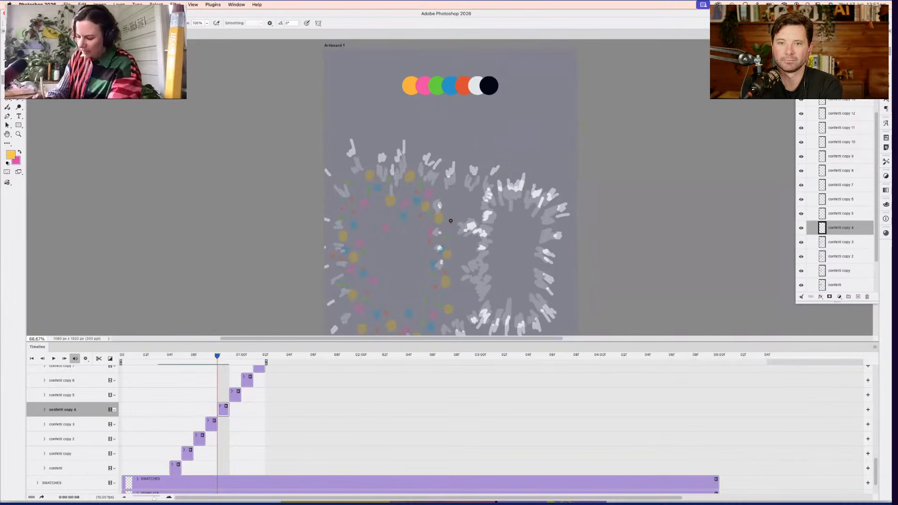
click(416, 151)
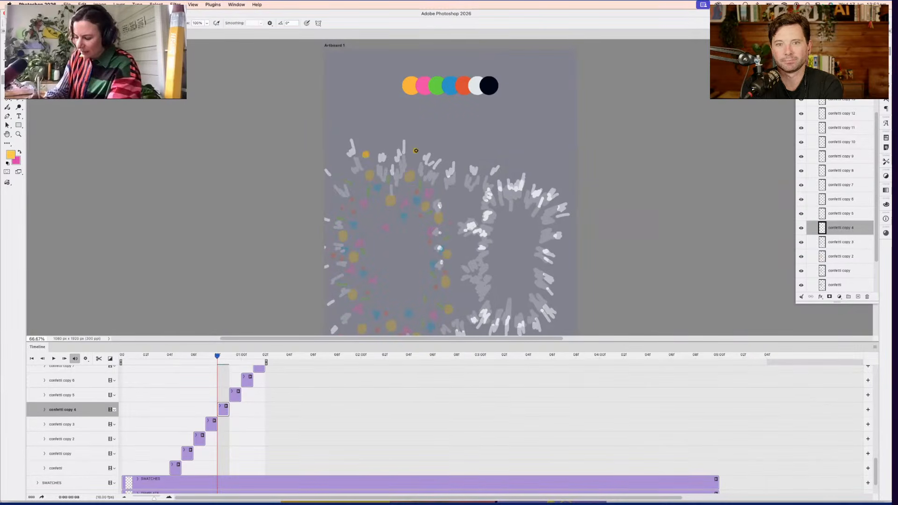
click(391, 171)
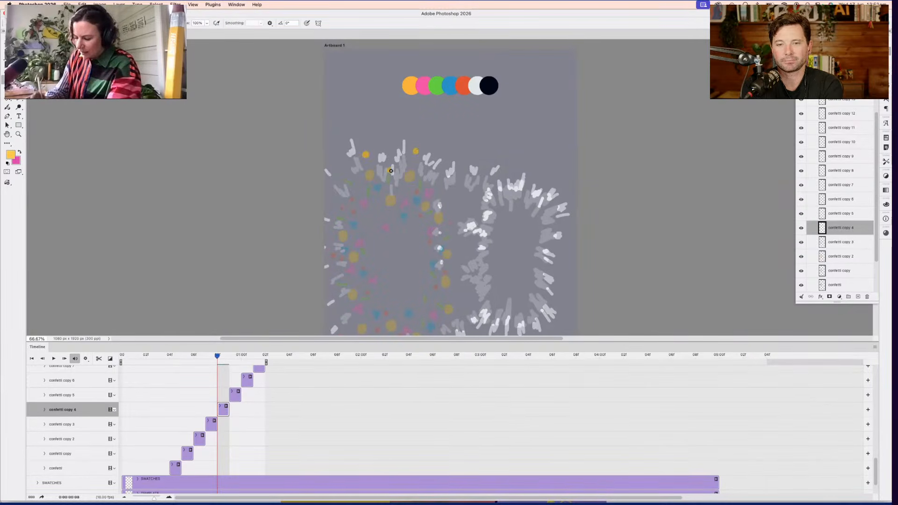
Add yellow dots down the right side of the M to its lower right corner, redoing the misplaced middle dot closer in
click(438, 190)
click(453, 202)
click(461, 247)
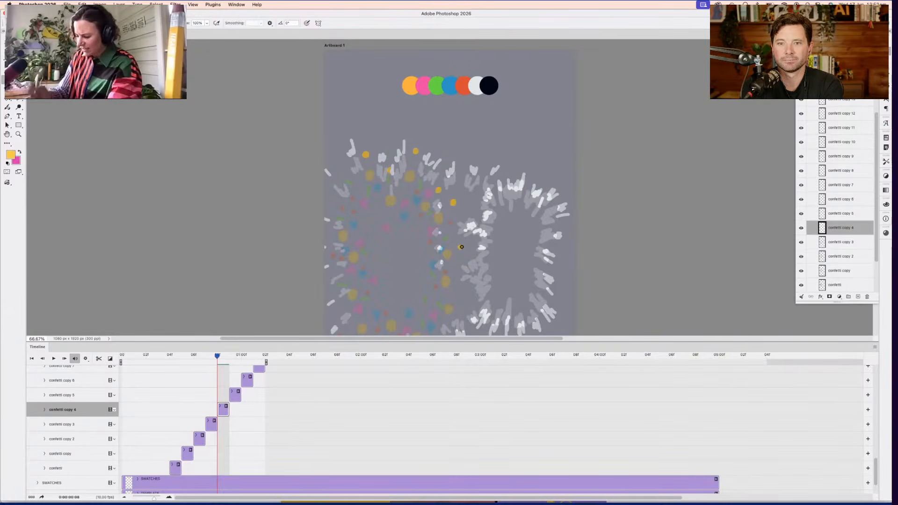
key(ctrl+z)
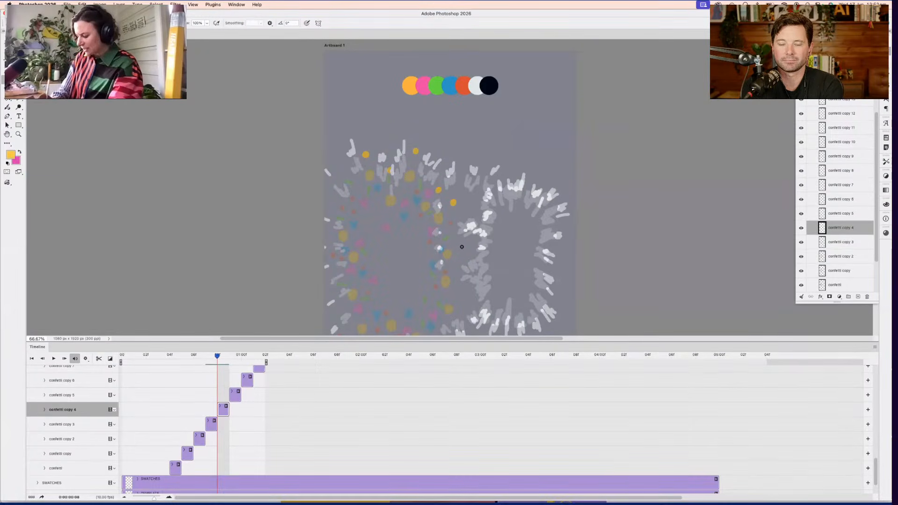
click(449, 247)
scroll(505, 226, down, 2)
scroll(505, 226, left, 1)
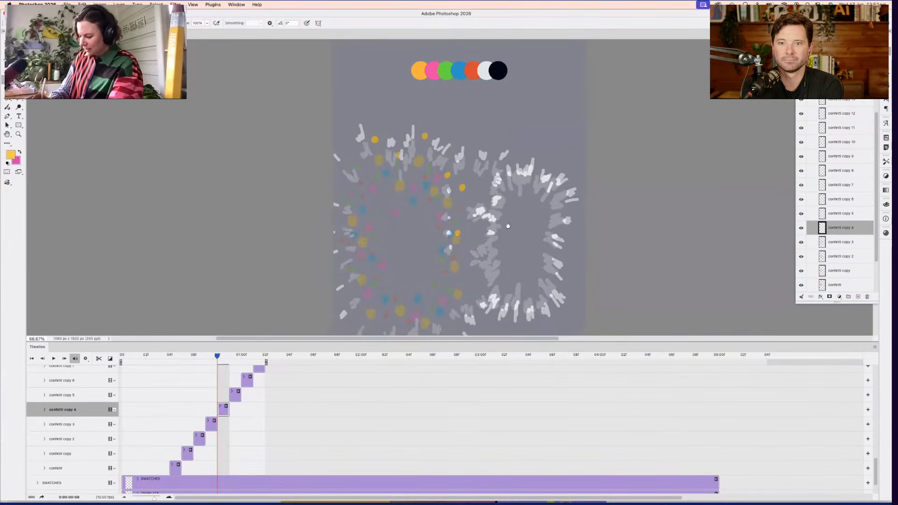
click(456, 272)
scroll(463, 264, down, 5)
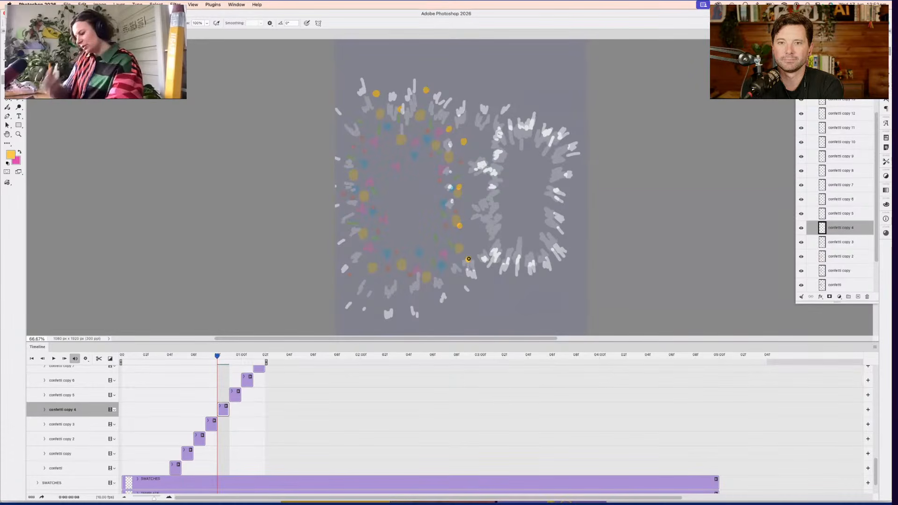
click(469, 259)
Paint yellow dots down the left side of the M and along its bottom edge on confetti copy 4
scroll(377, 224, up, 2)
scroll(377, 225, right, 1)
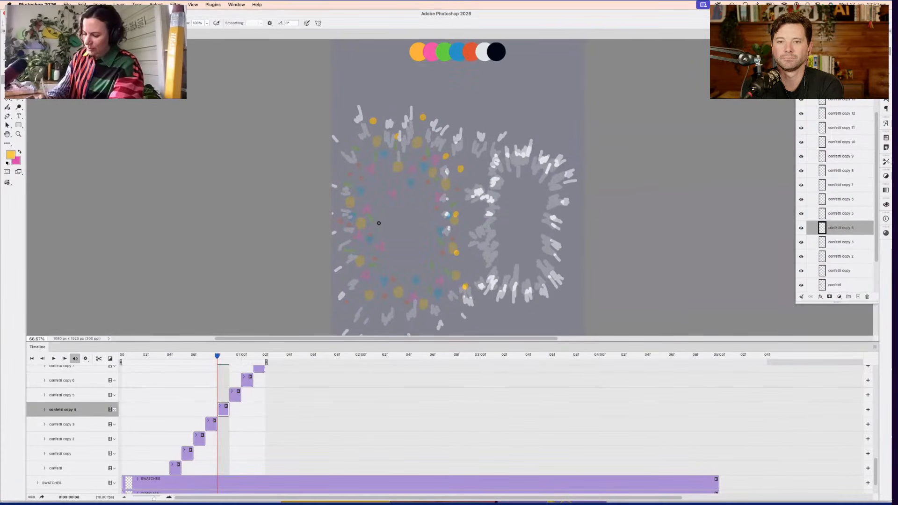
click(334, 195)
click(344, 234)
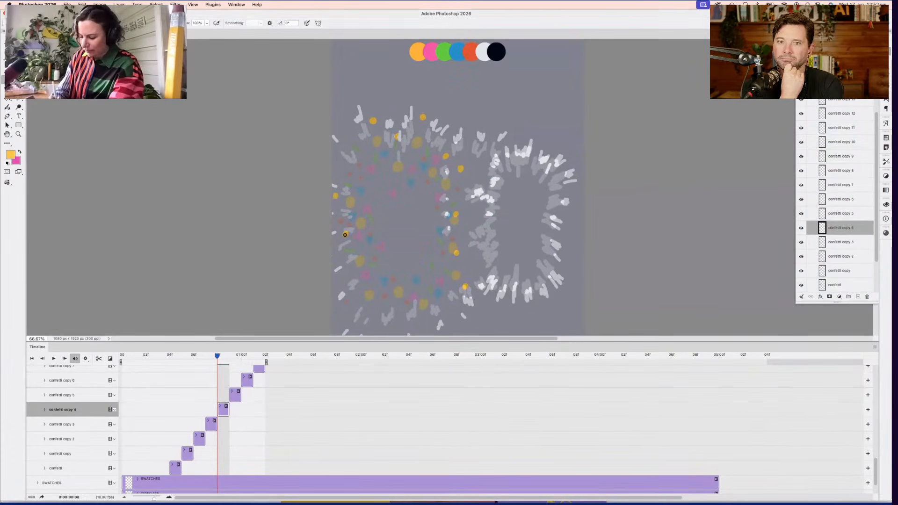
click(343, 279)
scroll(355, 274, down, 3)
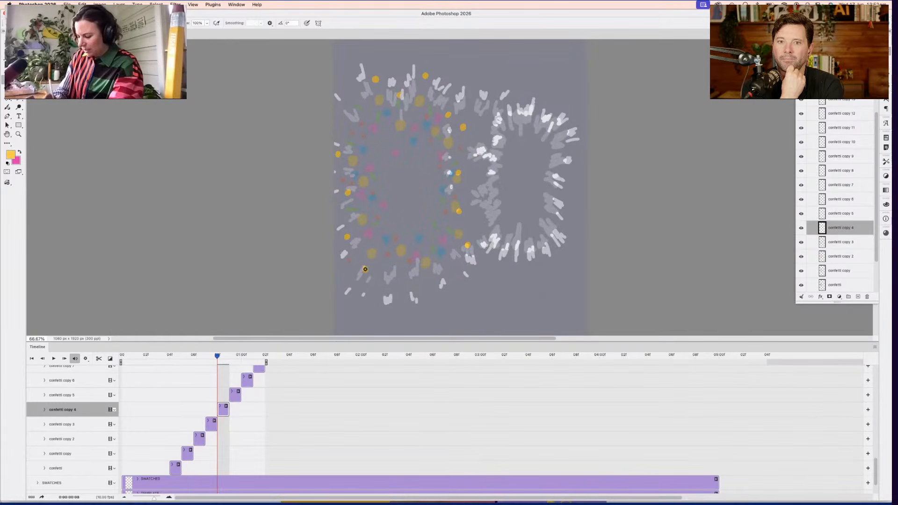
click(403, 272)
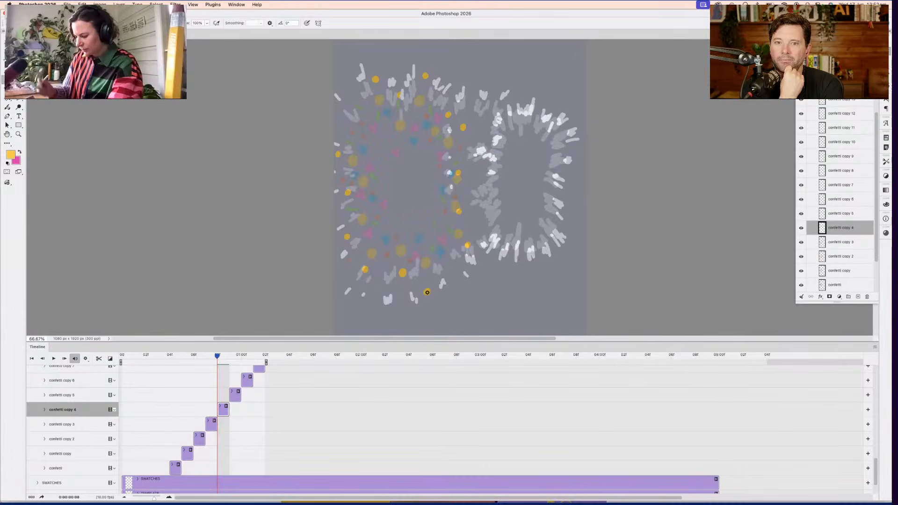
Move the playhead to confetti copy 5, select that layer and paint smaller yellow dots farther out on the M's left and lower left
click(228, 360)
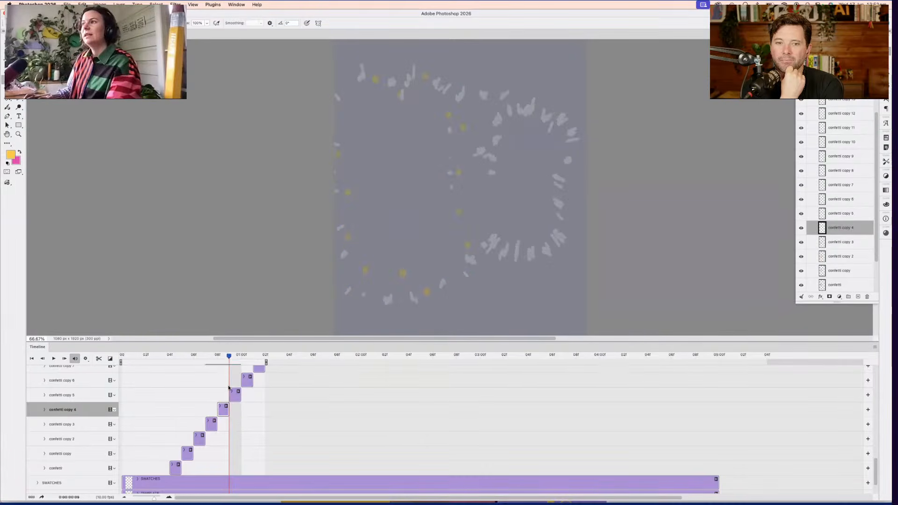
click(234, 397)
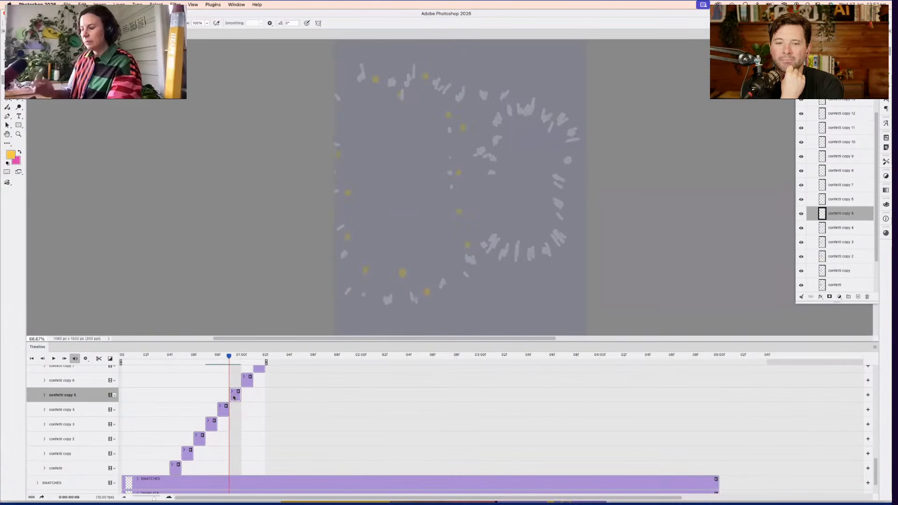
click(358, 284)
scroll(335, 200, up, 2)
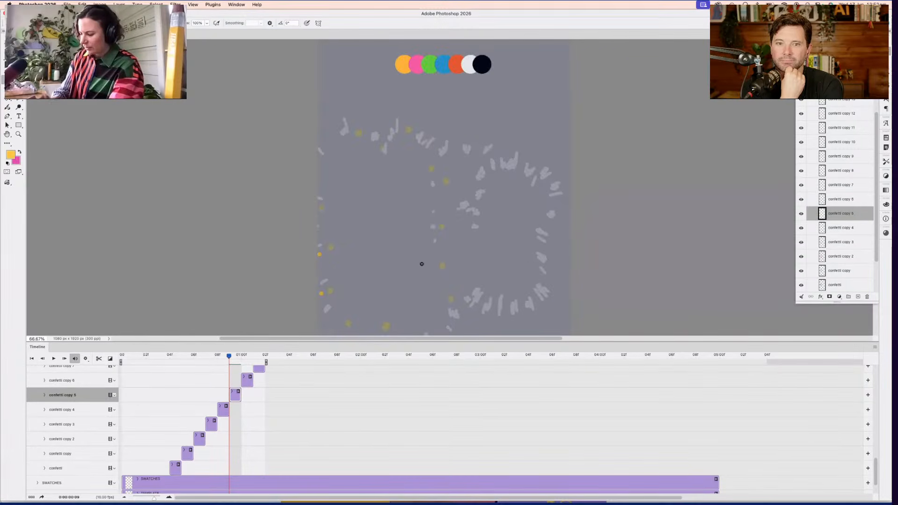
Add small yellow dots farther outward above, right of and below the M on confetti copy 5
click(457, 170)
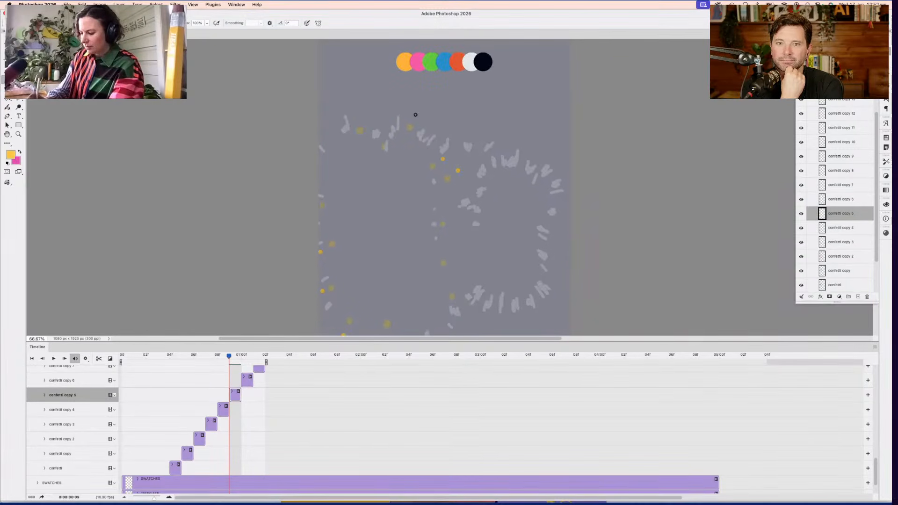
click(358, 115)
click(382, 128)
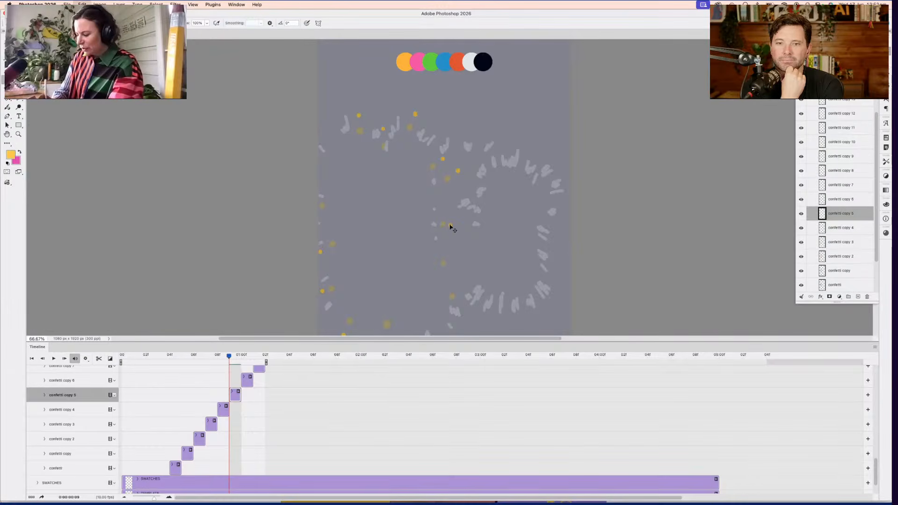
scroll(468, 226, down, 3)
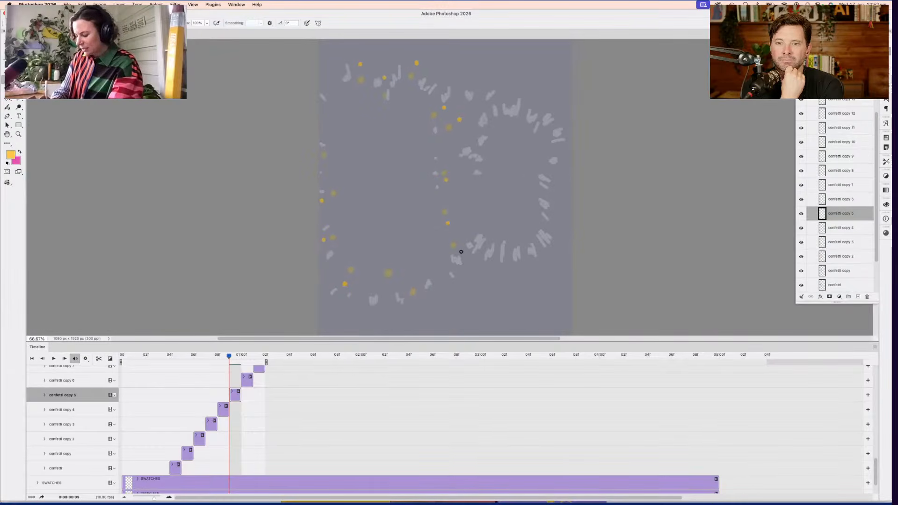
scroll(449, 287, up, 2)
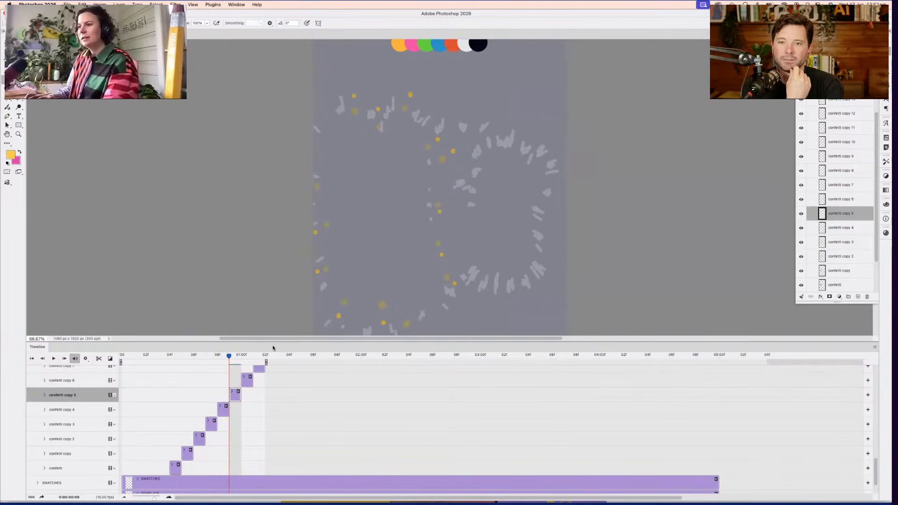
Return the playhead to confetti copy 4, sample the pink swatch for the brush and select the confetti copy 4 layer
drag(229, 355, 217, 356)
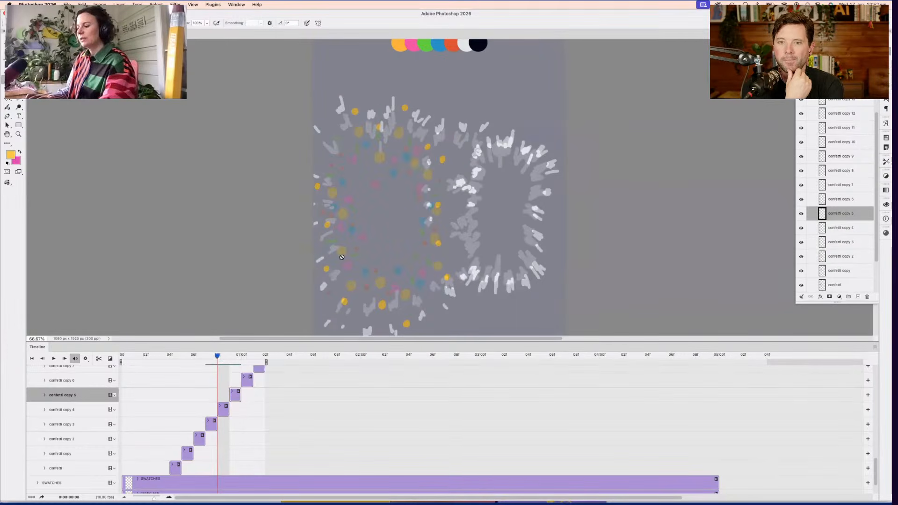
key(i)
click(410, 45)
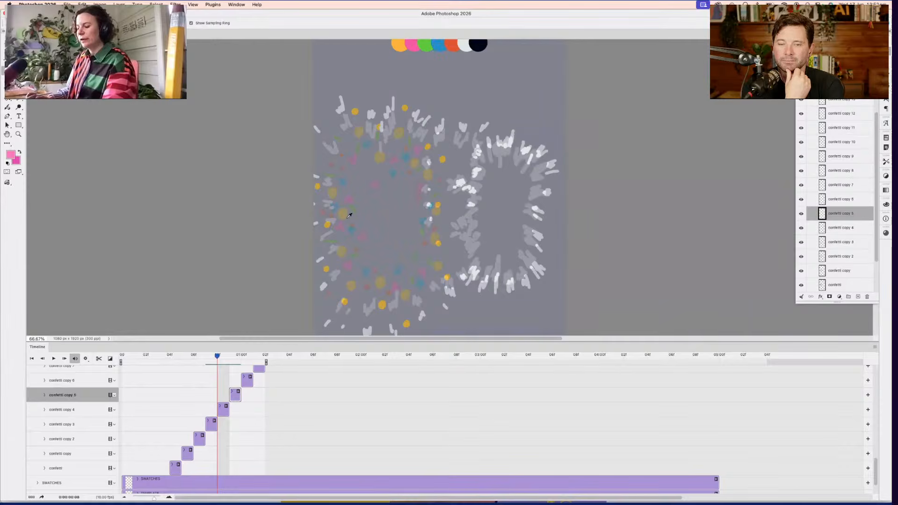
key(b)
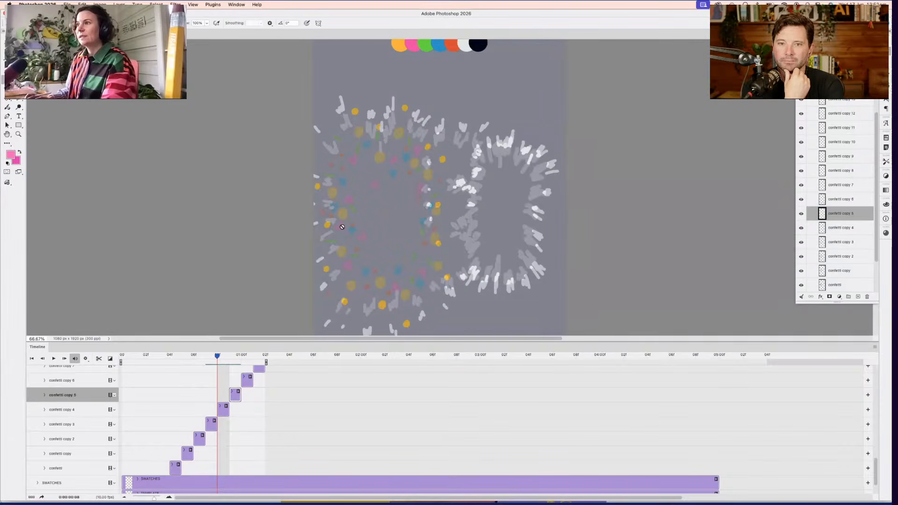
click(220, 415)
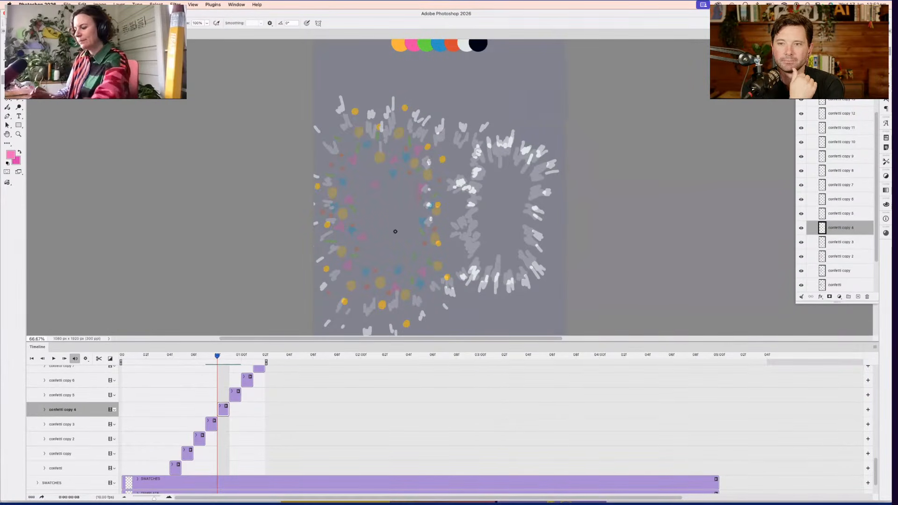
Paint pink dots all around the M among the yellow confetti on confetti copy 4
drag(454, 232, 452, 234)
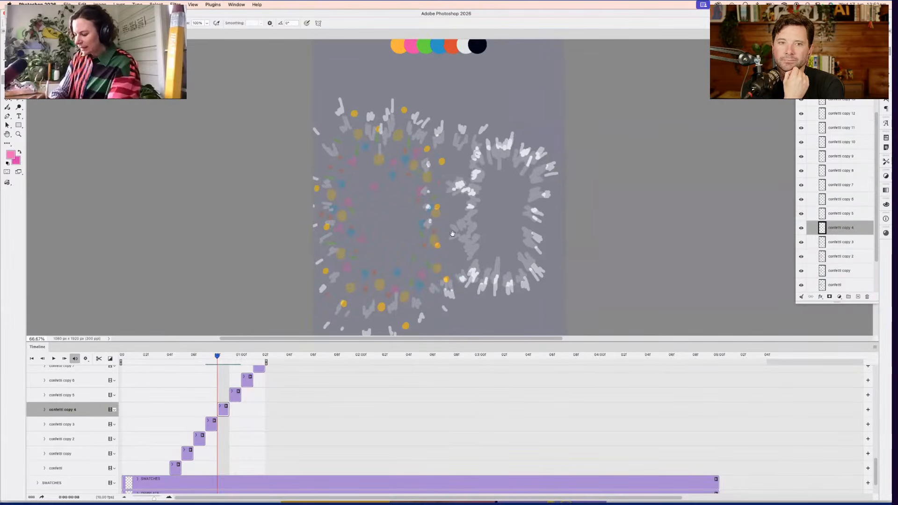
click(415, 145)
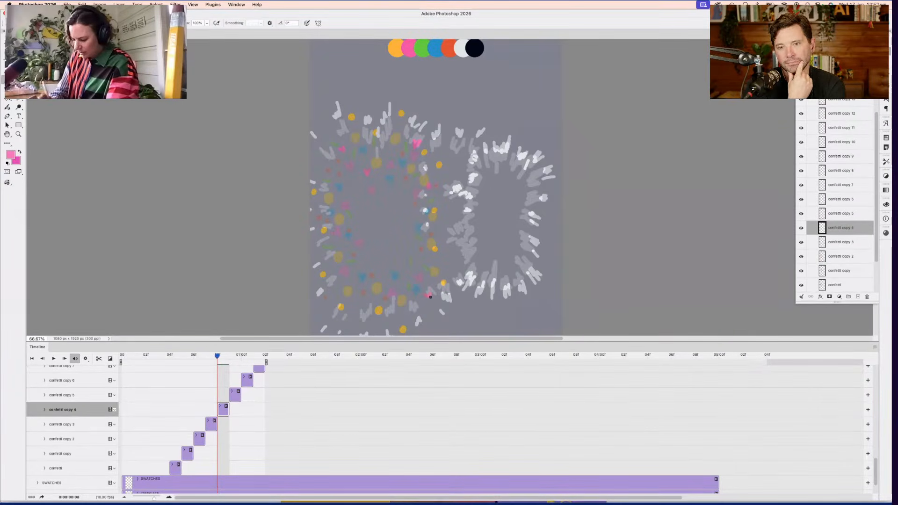
scroll(416, 254, down, 2)
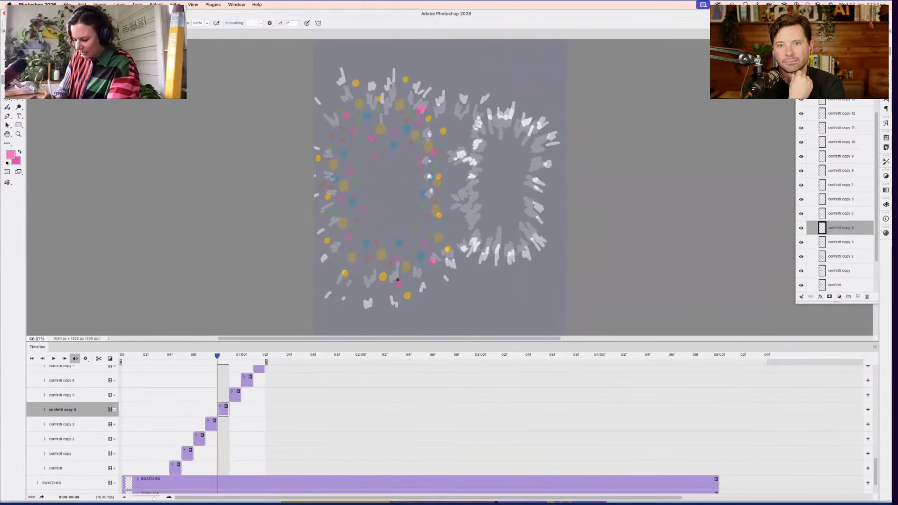
click(338, 253)
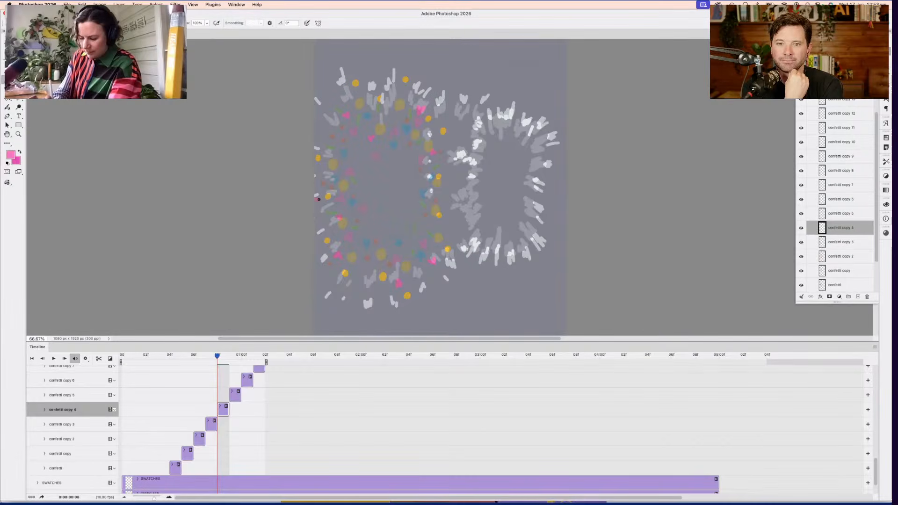
scroll(391, 189, up, 1)
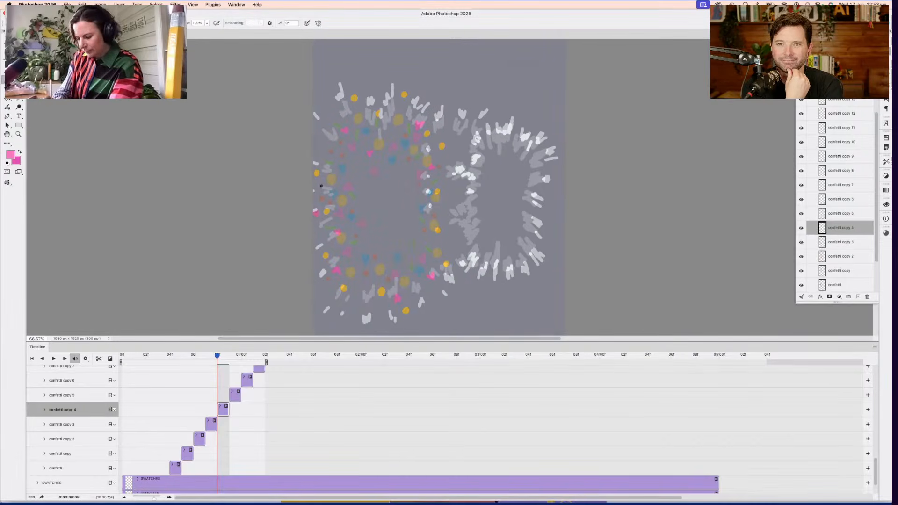
scroll(395, 226, up, 2)
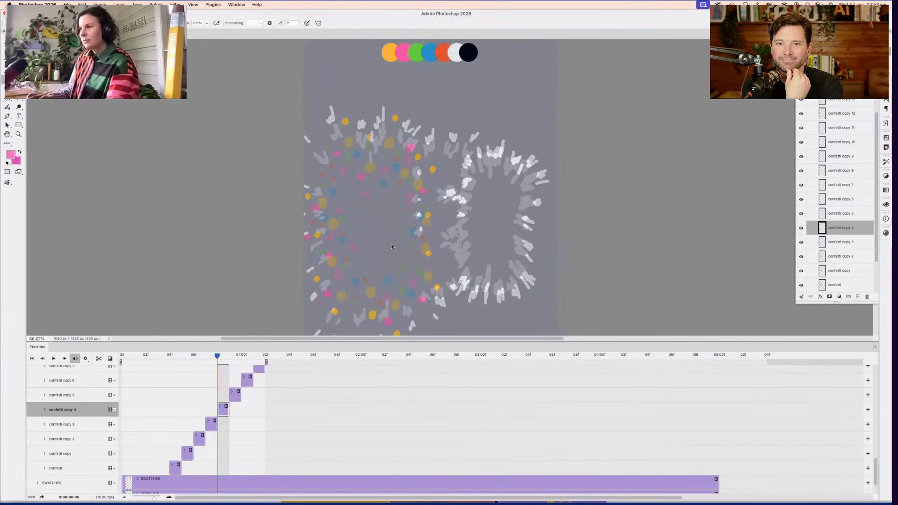
Move the playhead to confetti copy 5, select that layer and paint smaller pink dots outward from the previous frame's pink dots
click(237, 354)
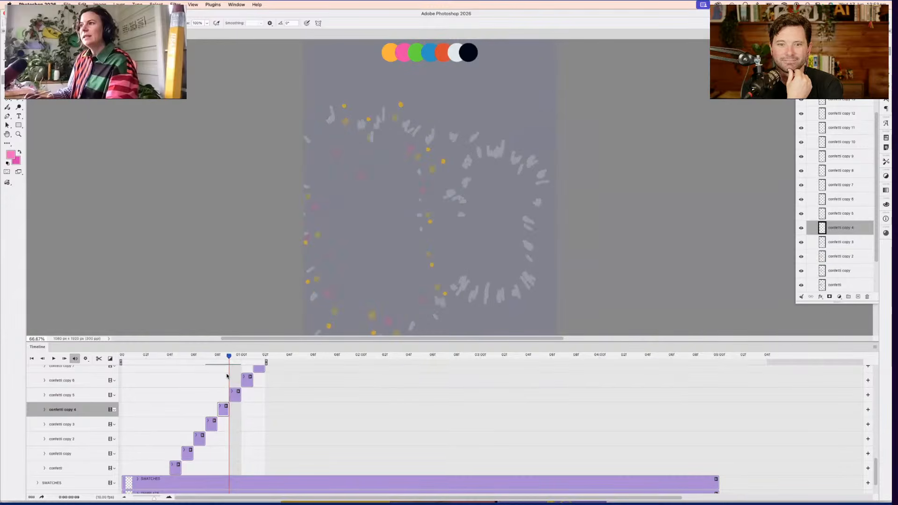
click(234, 398)
scroll(362, 175, up, 1)
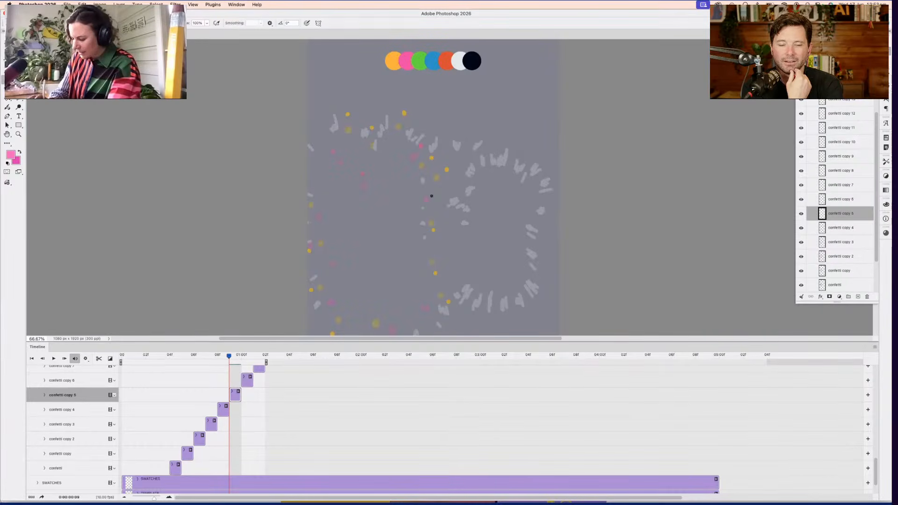
scroll(431, 197, down, 3)
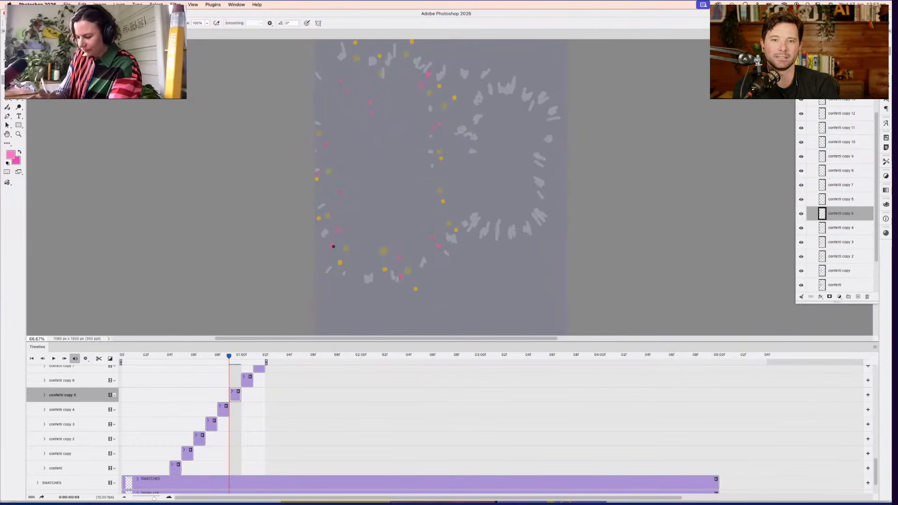
Lighten the BG layer behind the confetti and add more pink dots along the M's left side on confetti copy 5
scroll(840, 274, down, 3)
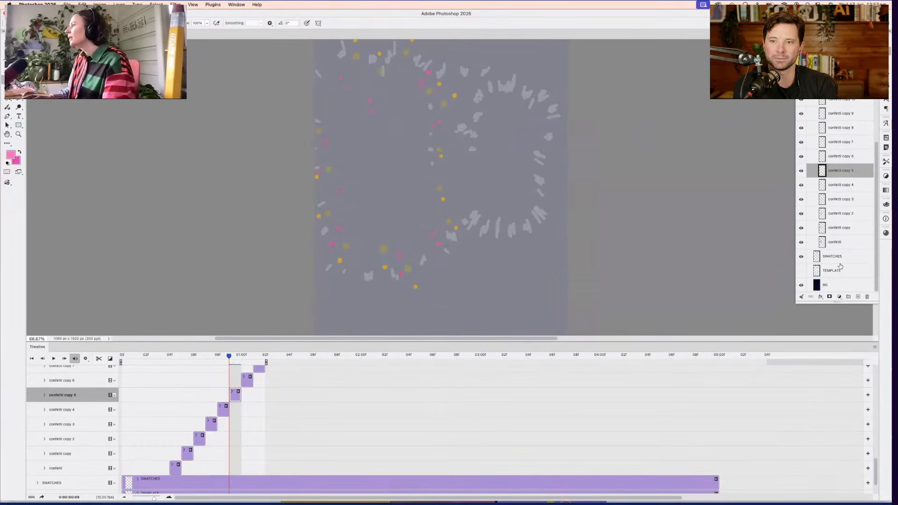
click(832, 286)
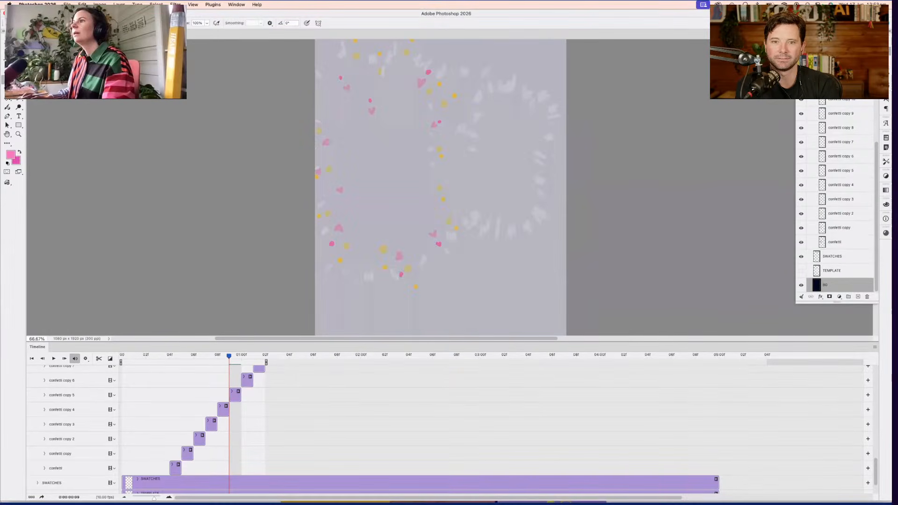
click(236, 398)
scroll(349, 214, left, 2)
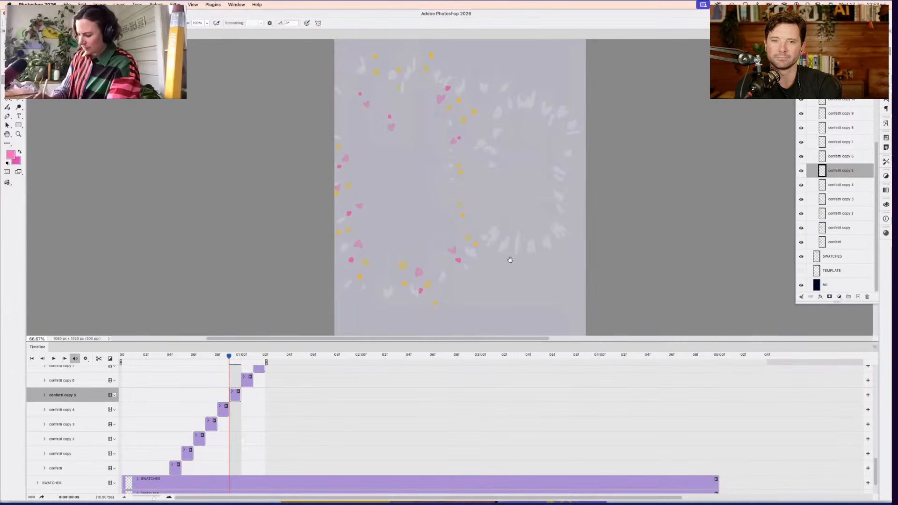
Return the playhead to confetti copy 4, select that layer and sample the blue swatch for the brush
scroll(509, 260, up, 5)
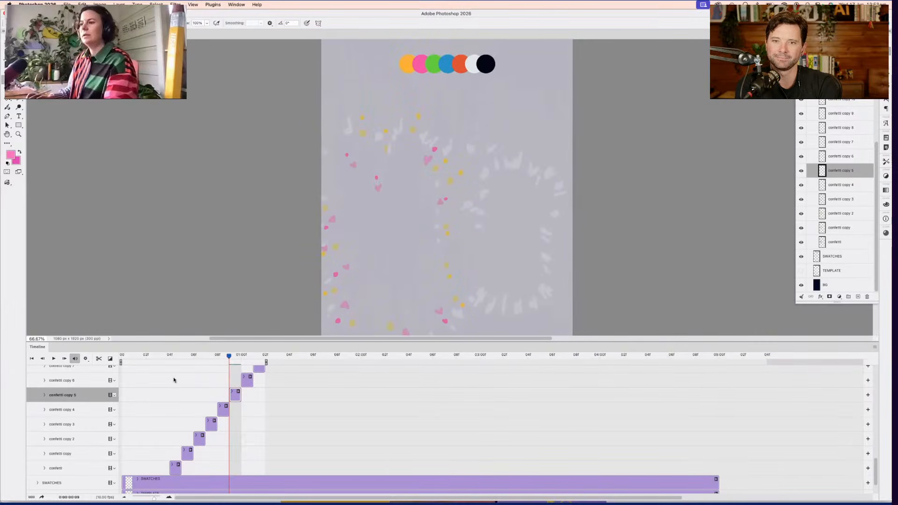
click(216, 357)
click(223, 412)
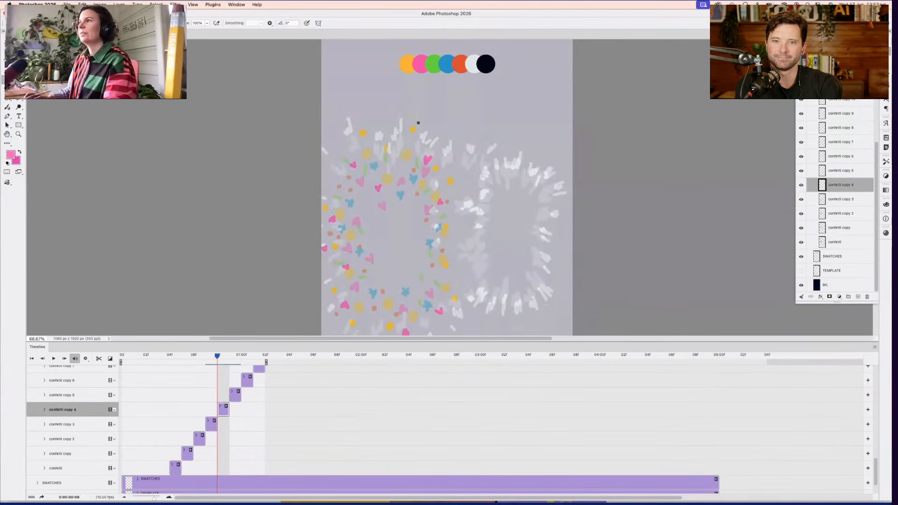
key(i)
click(378, 167)
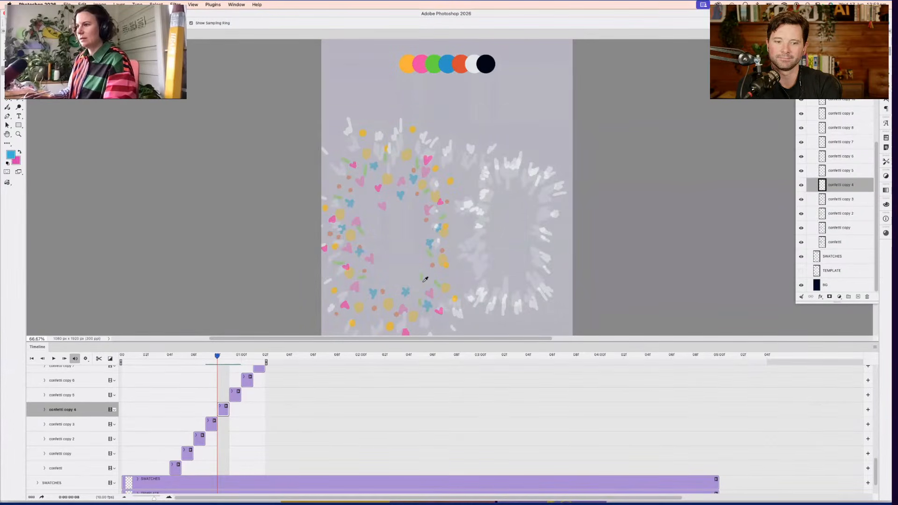
key(b)
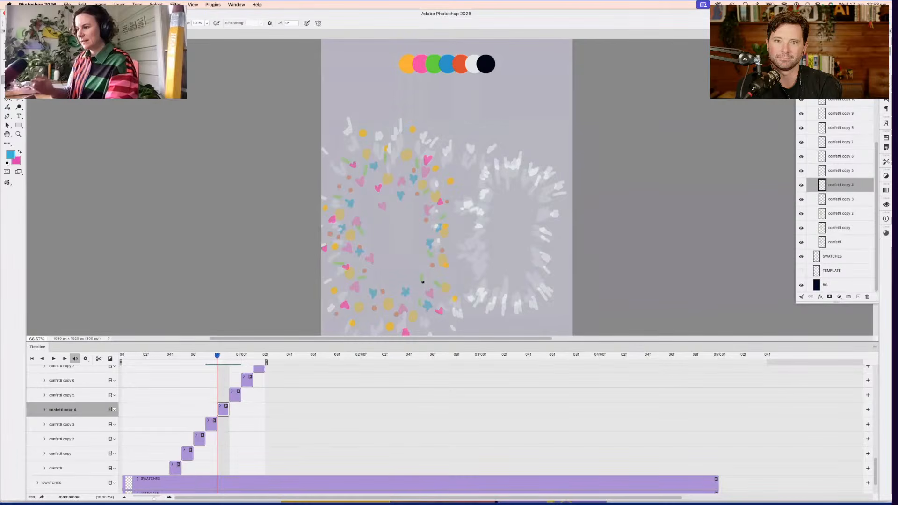
Paint blue dots all around the M among the yellow and pink confetti on confetti copy 4
scroll(478, 247, down, 1)
scroll(457, 250, right, 1)
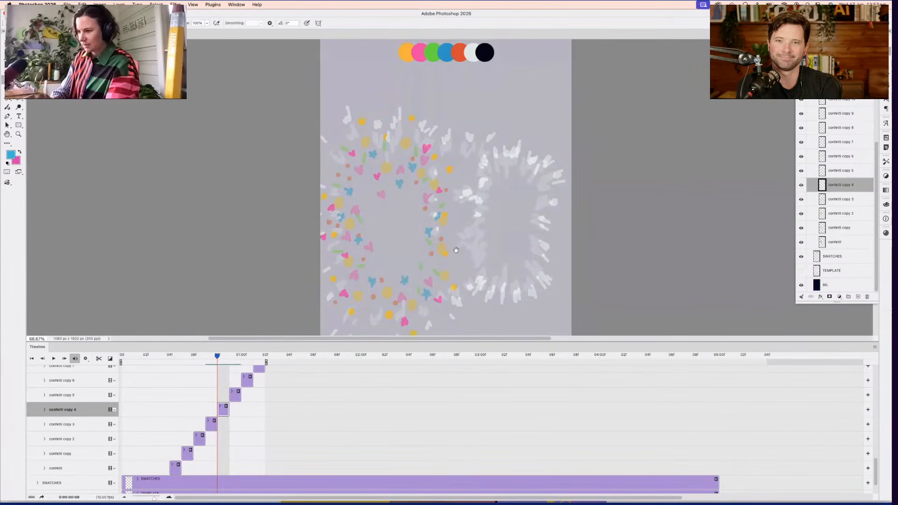
scroll(445, 205, up, 1)
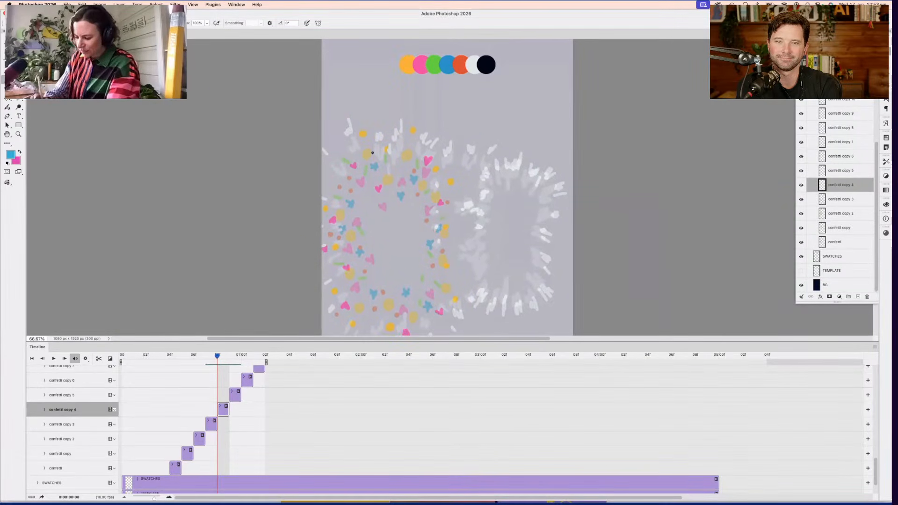
click(374, 155)
click(415, 163)
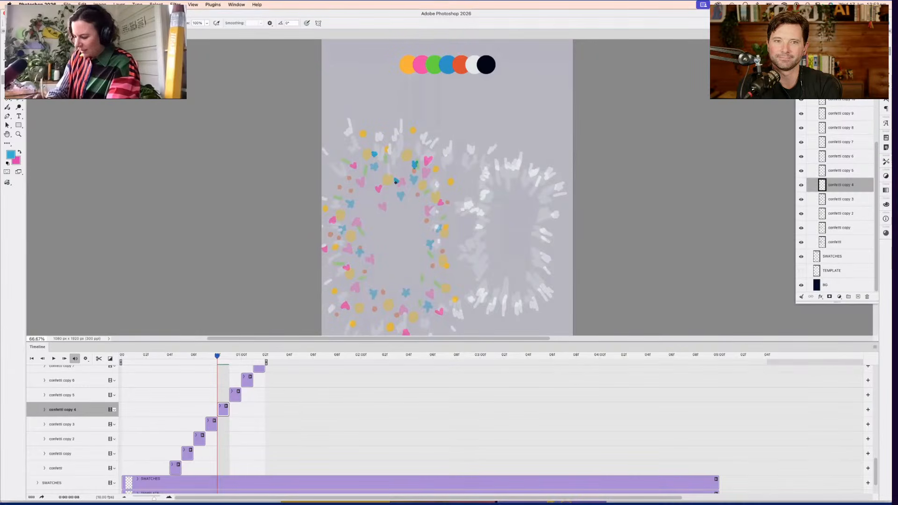
click(450, 220)
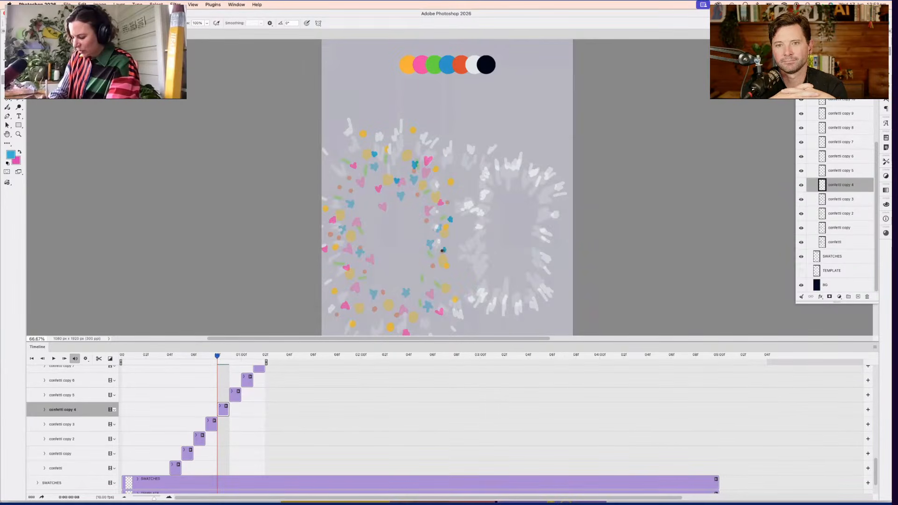
click(444, 251)
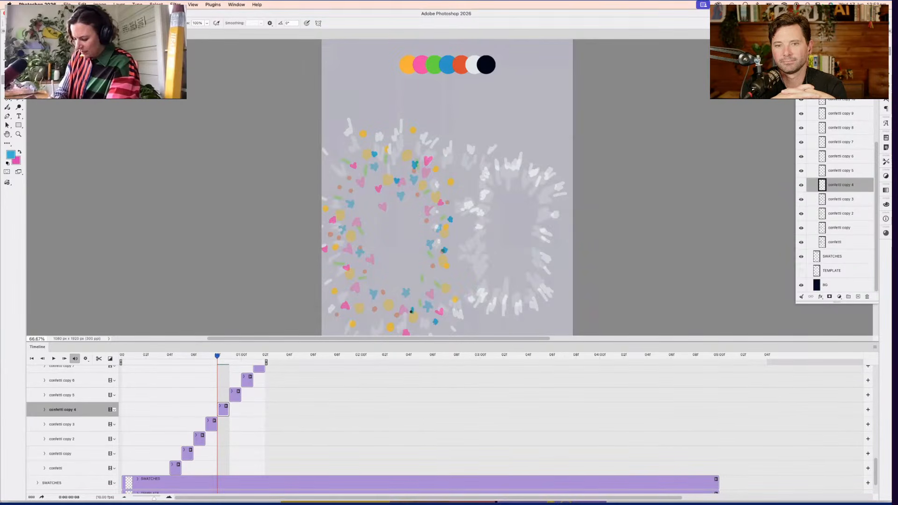
scroll(424, 280, down, 2)
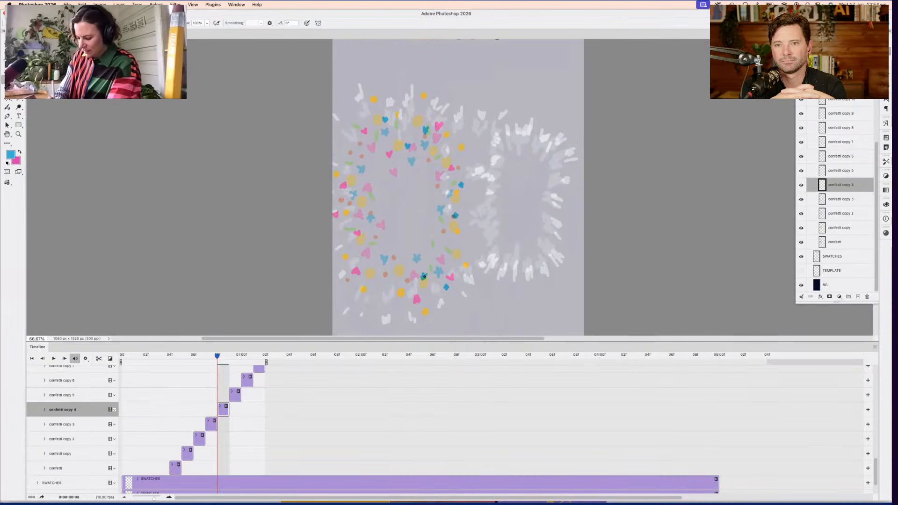
click(382, 273)
click(359, 224)
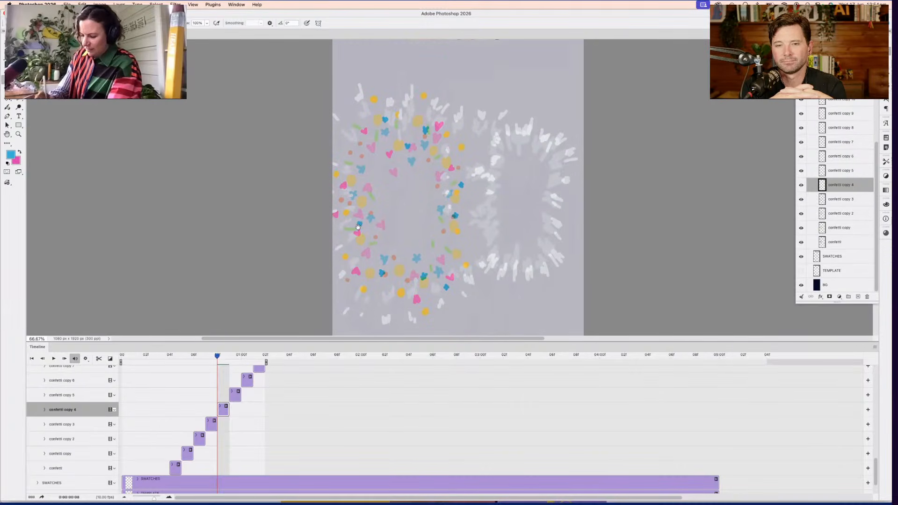
scroll(353, 206, up, 1)
click(337, 201)
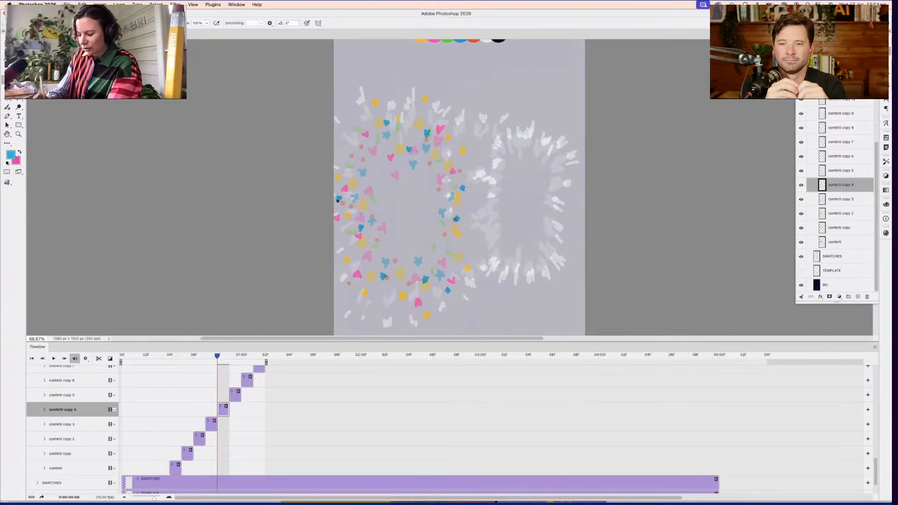
click(351, 162)
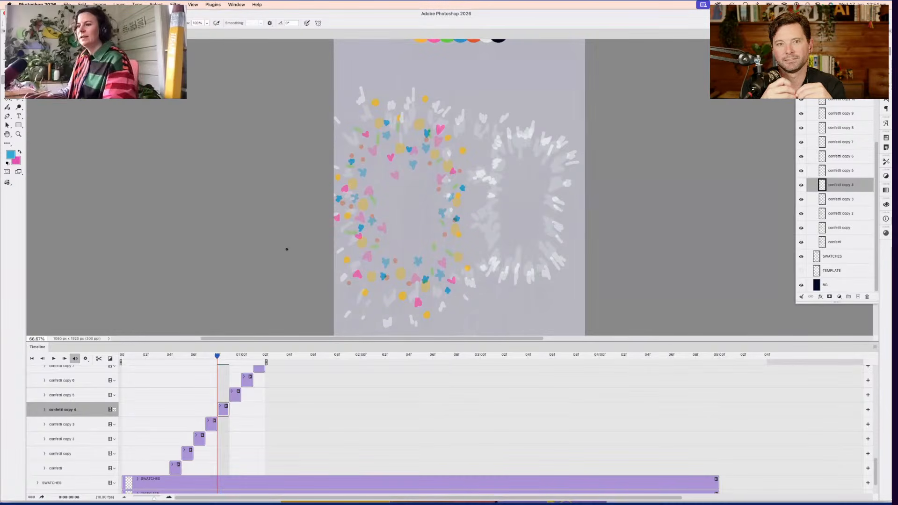
Move the playhead to confetti copy 5, select that layer and paint smaller blue dots outward from the previous frame's blue dots
click(232, 356)
click(238, 398)
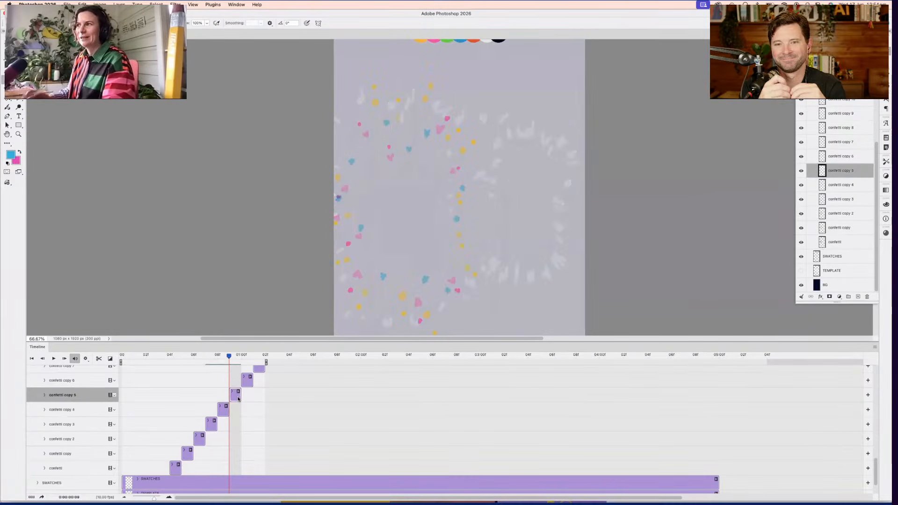
scroll(427, 245, up, 2)
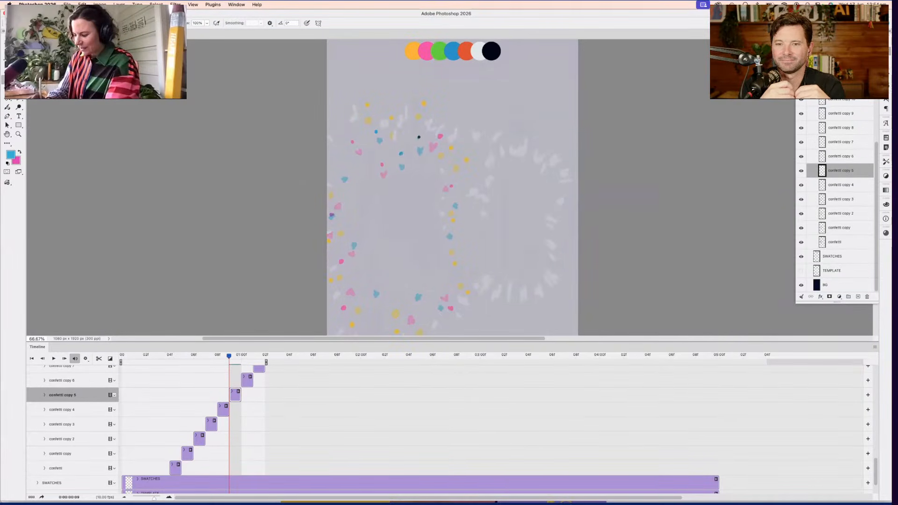
click(463, 203)
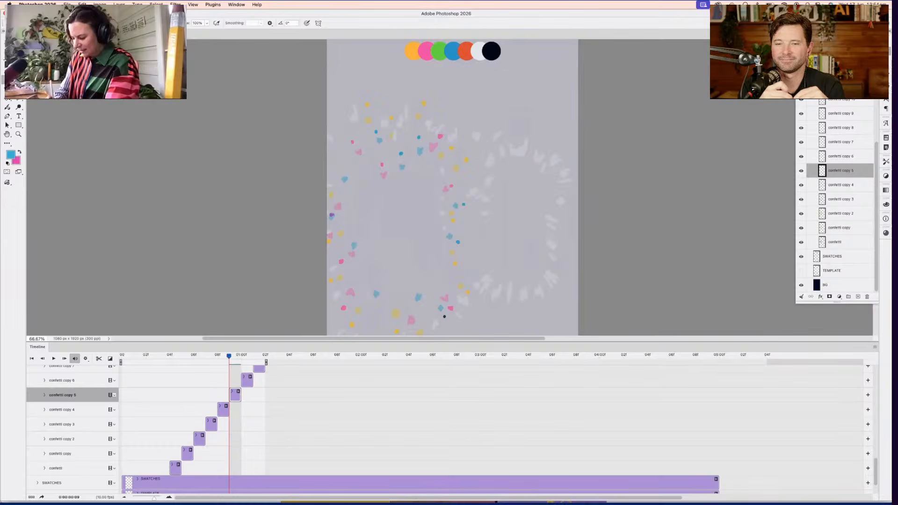
click(420, 308)
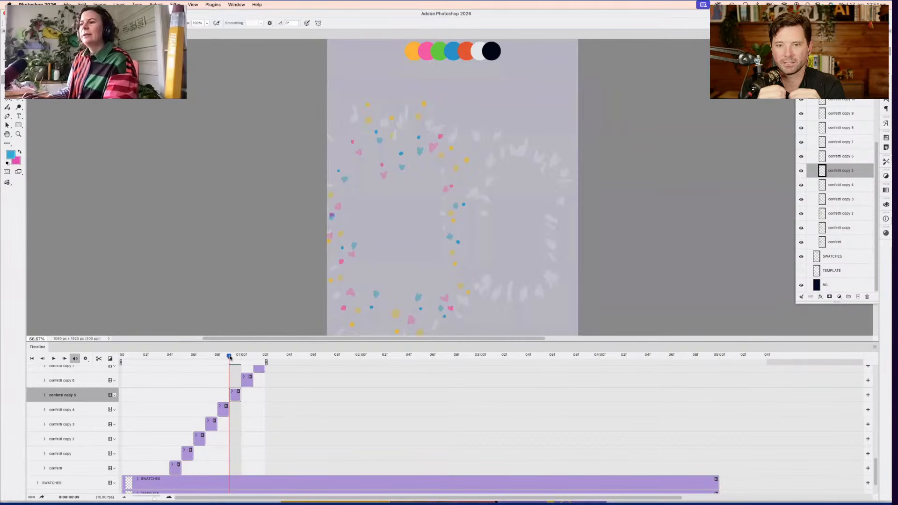
Return the playhead to confetti copy 4, select that layer and sample the green swatch for the brush
drag(230, 357, 217, 357)
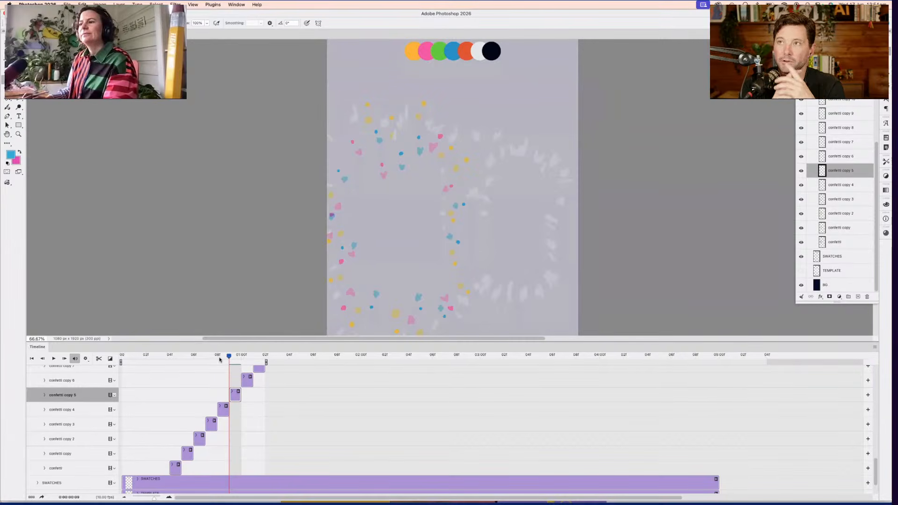
click(226, 411)
key(i)
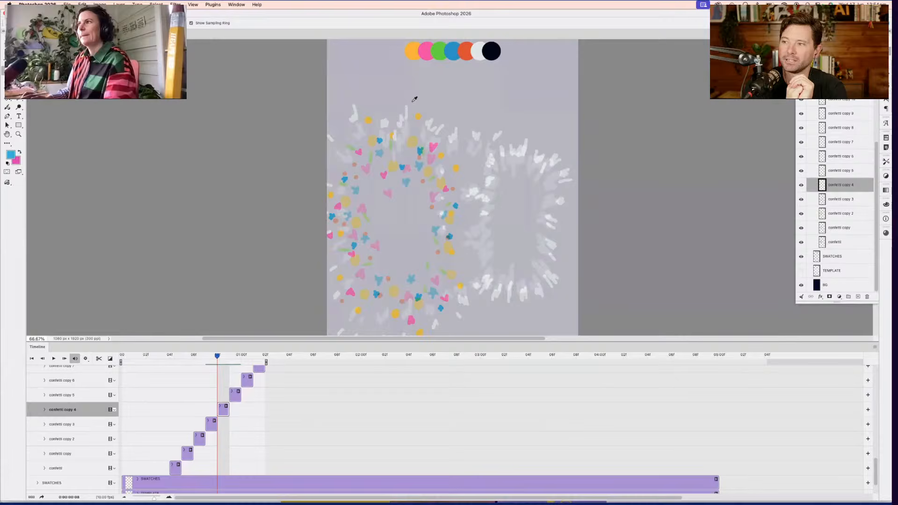
click(442, 52)
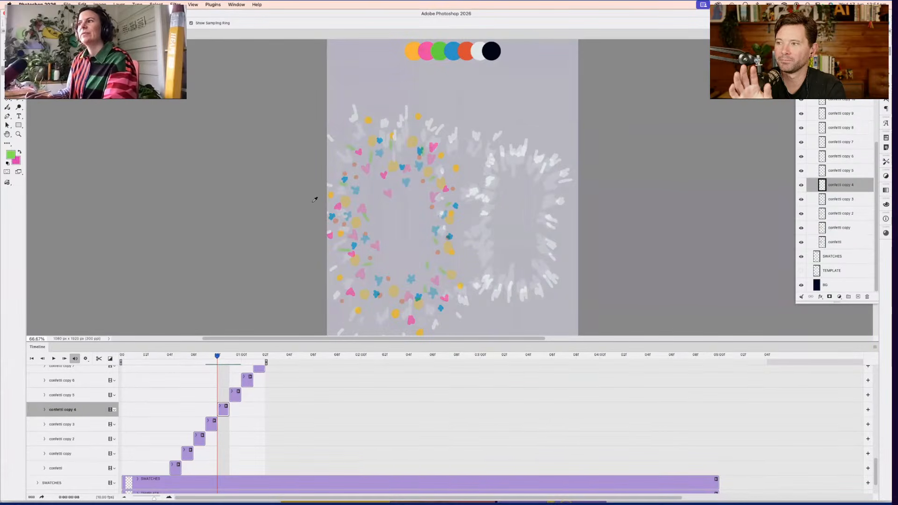
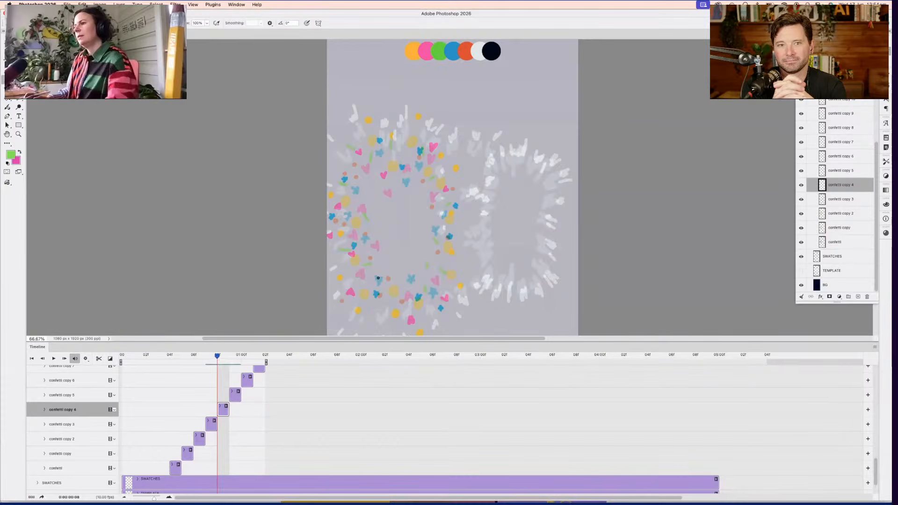
Paint short green strokes all around the M among the other confetti colours on confetti copy 4
scroll(462, 233, up, 3)
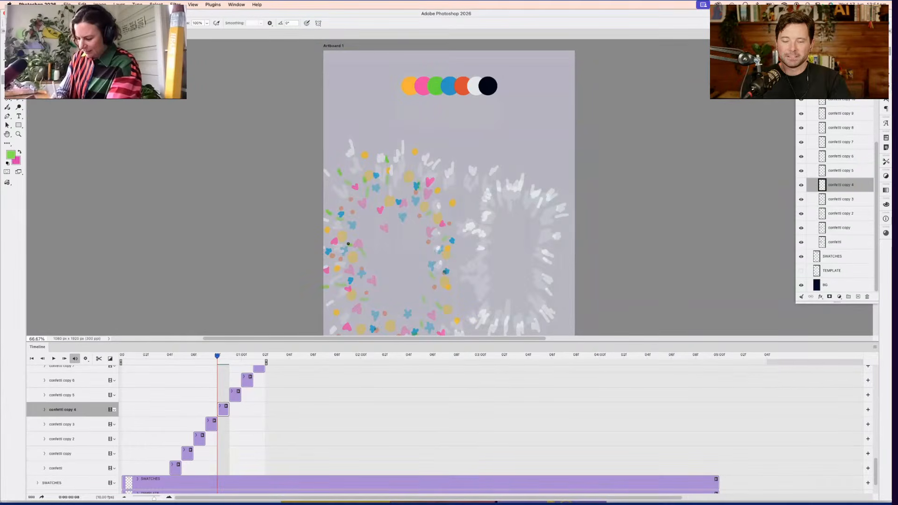
drag(404, 275, 405, 211)
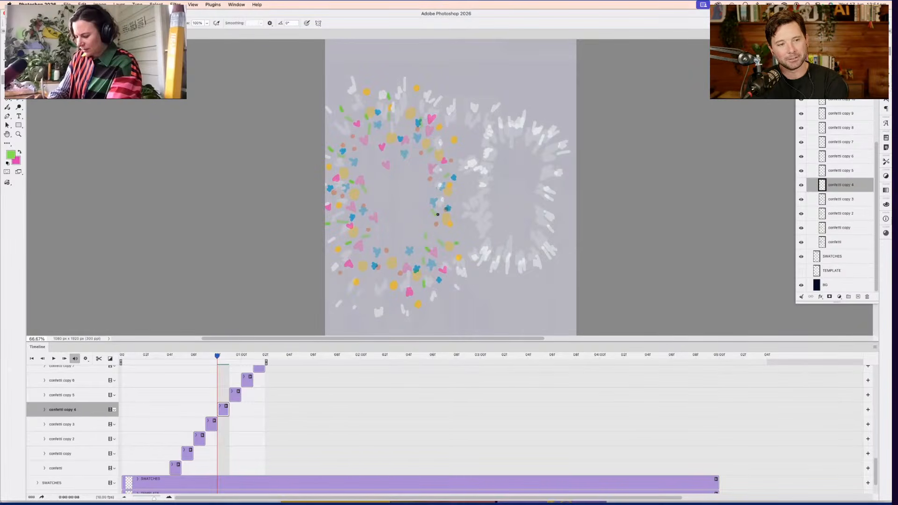
drag(436, 140, 448, 235)
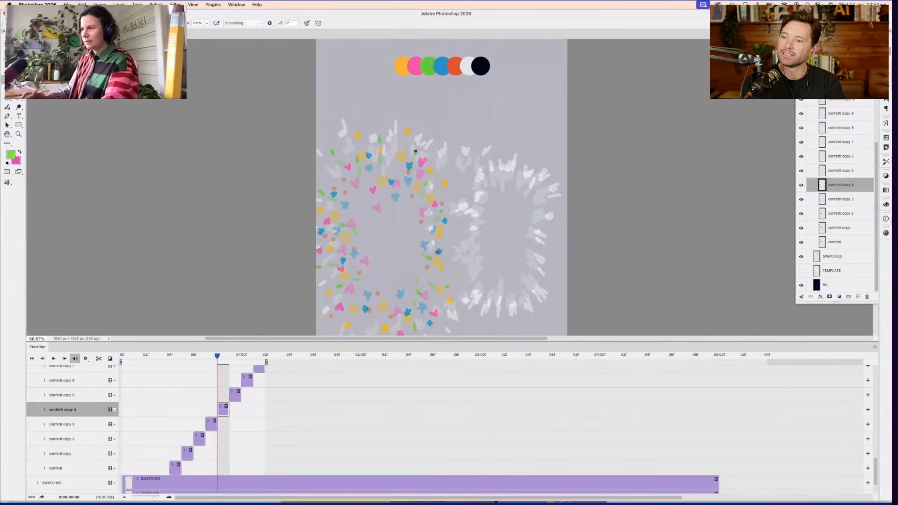
Move the playhead to confetti copy 5, select that layer and paint smaller green marks outward from the previous frame's green strokes
click(229, 356)
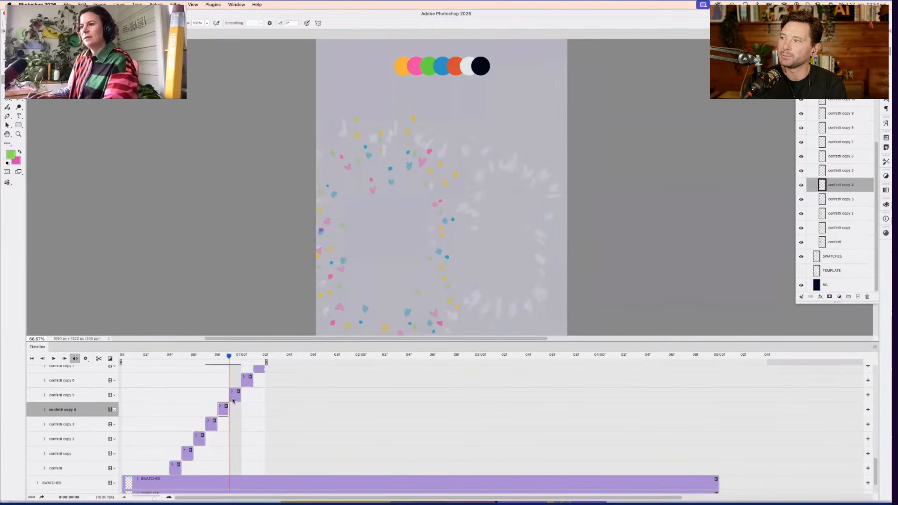
key(alt+bracketright)
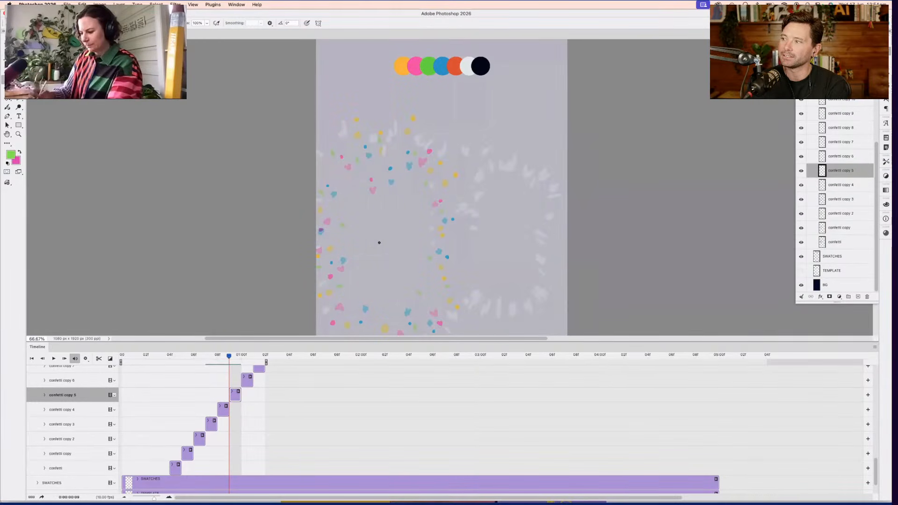
scroll(427, 202, up, 1)
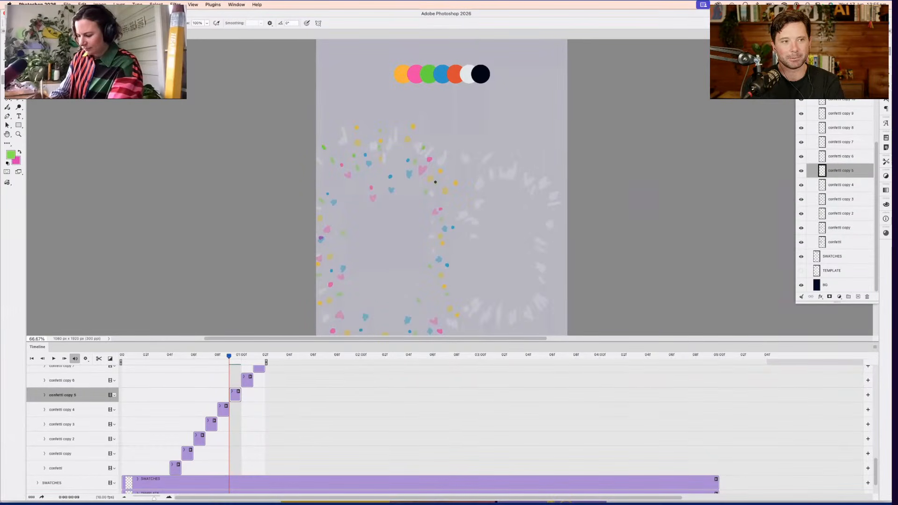
scroll(449, 216, down, 5)
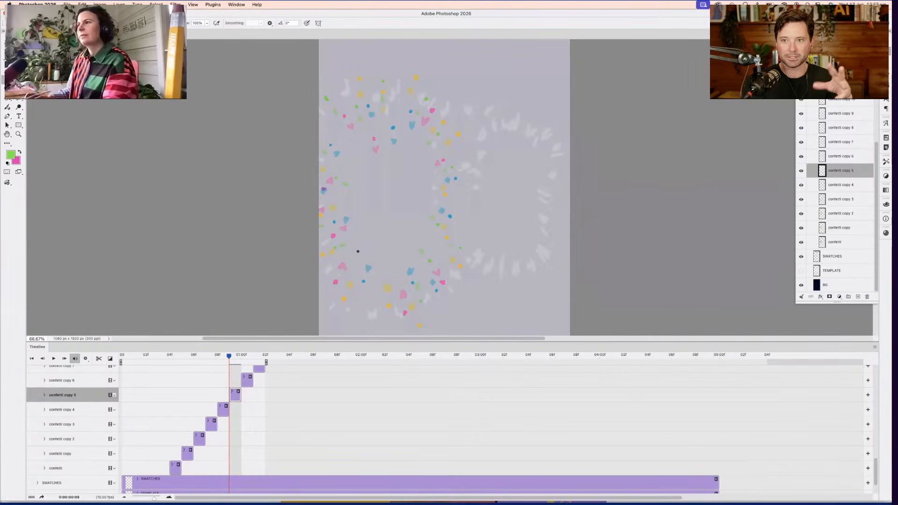
Return the playhead to confetti copy 4, select that layer and sample the orange swatch for the brush
click(217, 359)
click(227, 412)
scroll(381, 174, up, 3)
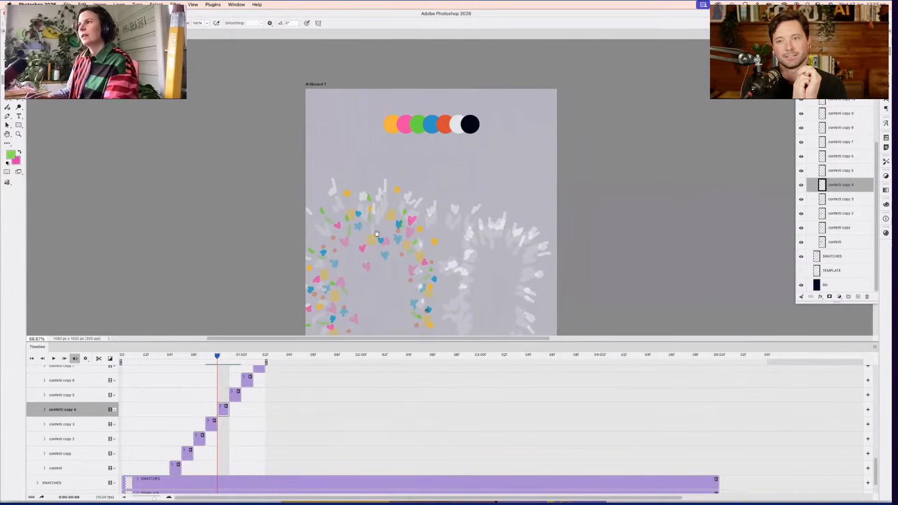
key(i)
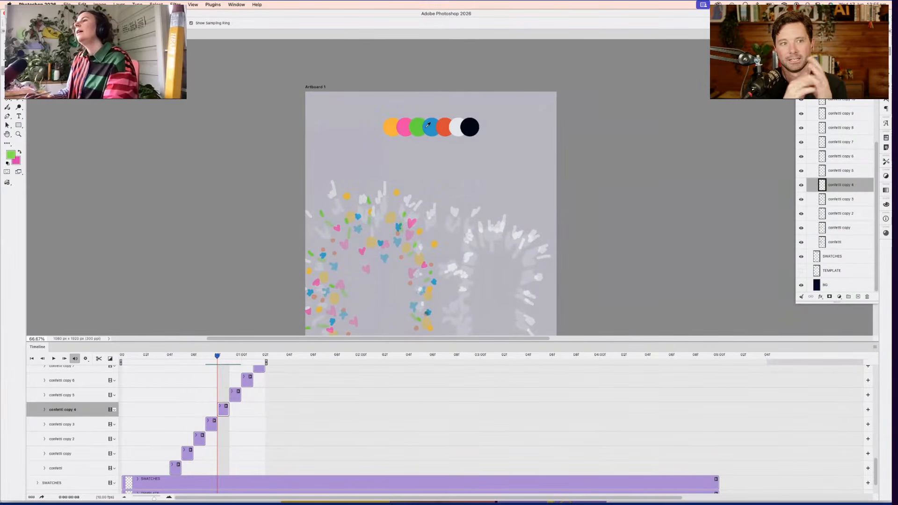
drag(427, 125, 443, 123)
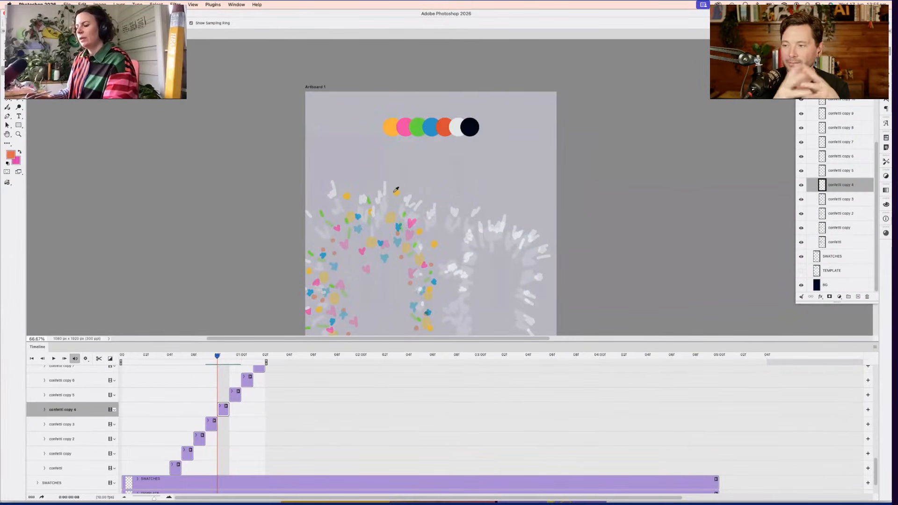
key(b)
Paint small orange dots all around the M among the other confetti colours on confetti copy 4
scroll(398, 182, down, 2)
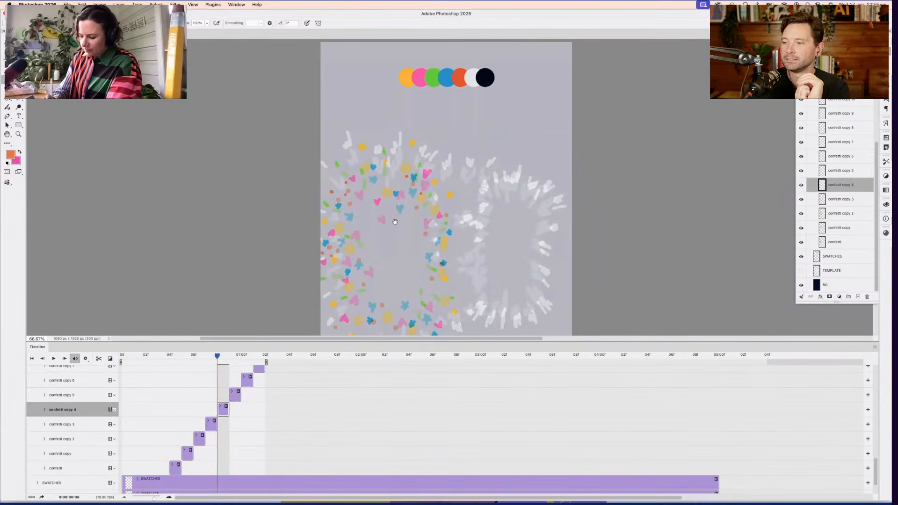
scroll(395, 222, down, 2)
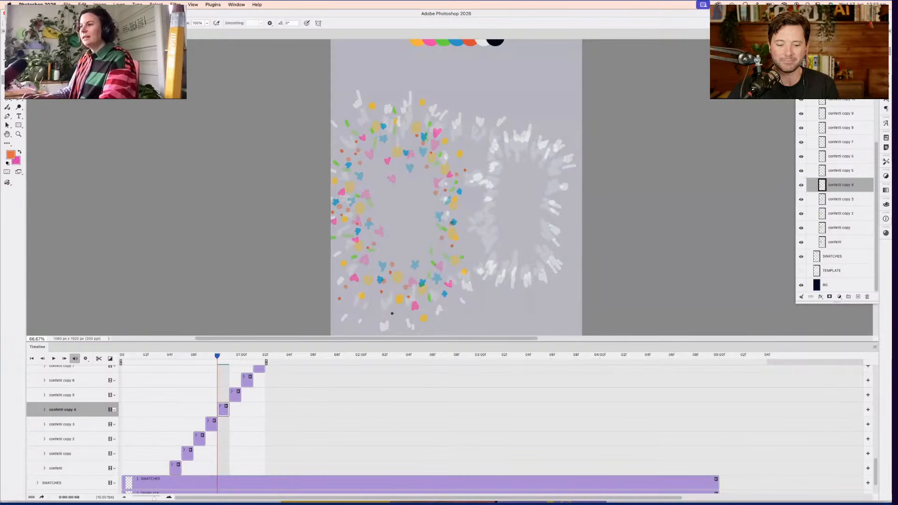
scroll(468, 176, up, 3)
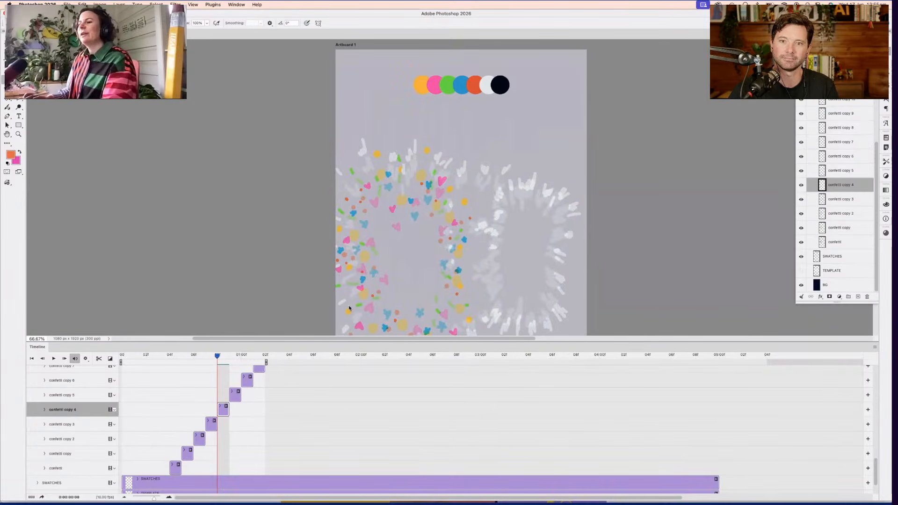
Move the playhead to confetti copy 5, select that layer and paint smaller orange dots outward from the previous frame's orange dots
key(Right)
click(249, 395)
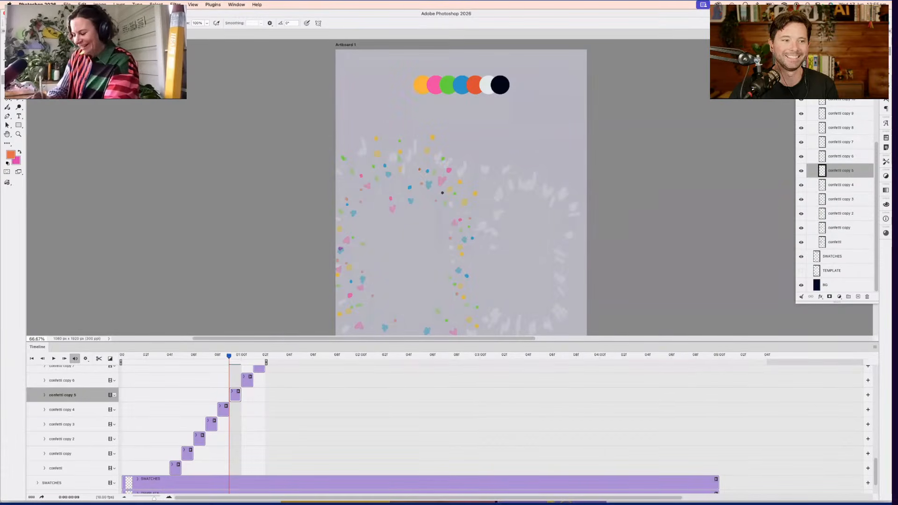
scroll(552, 236, down, 1)
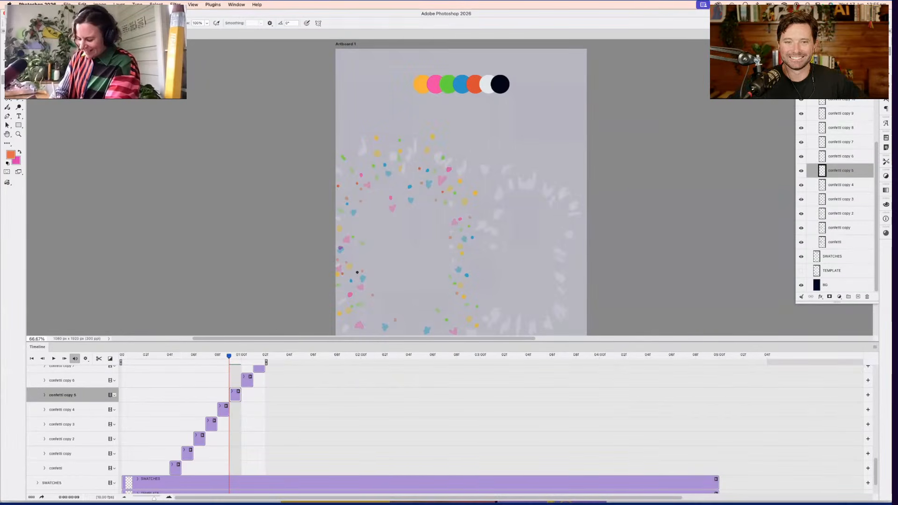
scroll(368, 304, down, 3)
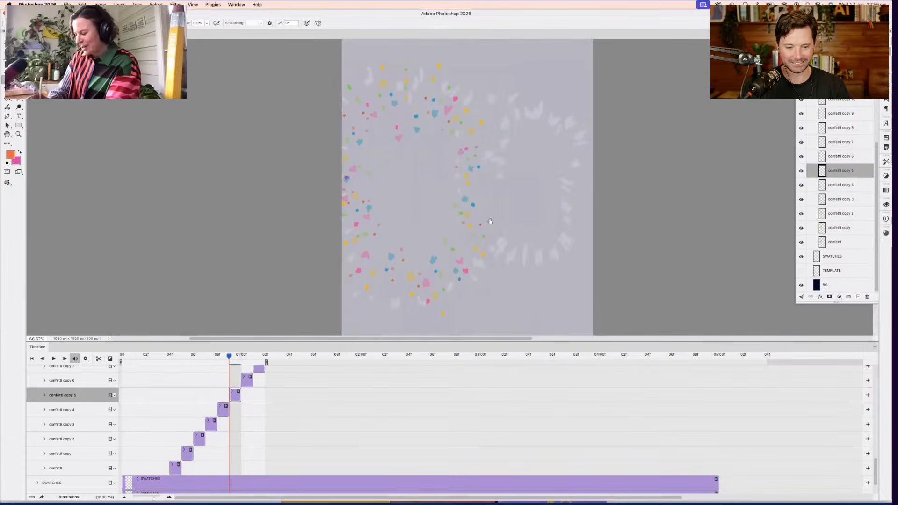
scroll(491, 221, up, 2)
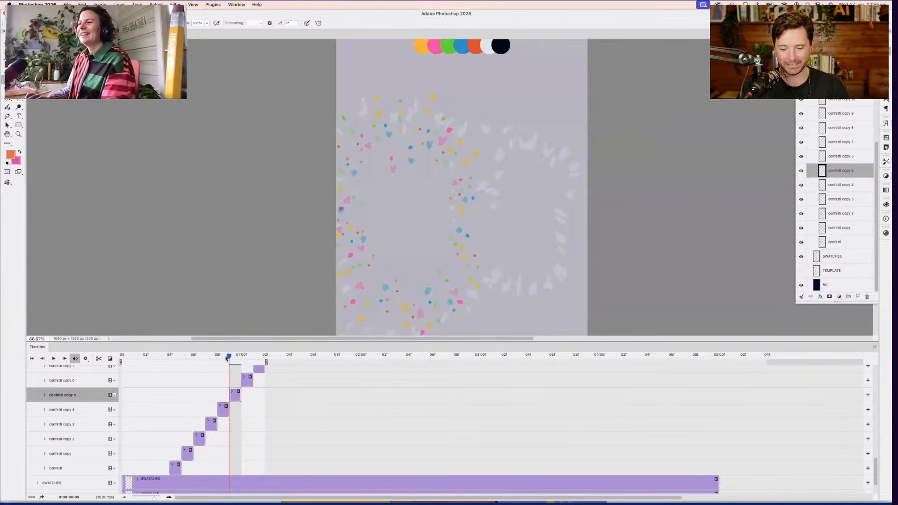
Scrub back through the confetti frames to confetti copy 4 and turn off onion skins
drag(226, 358, 193, 358)
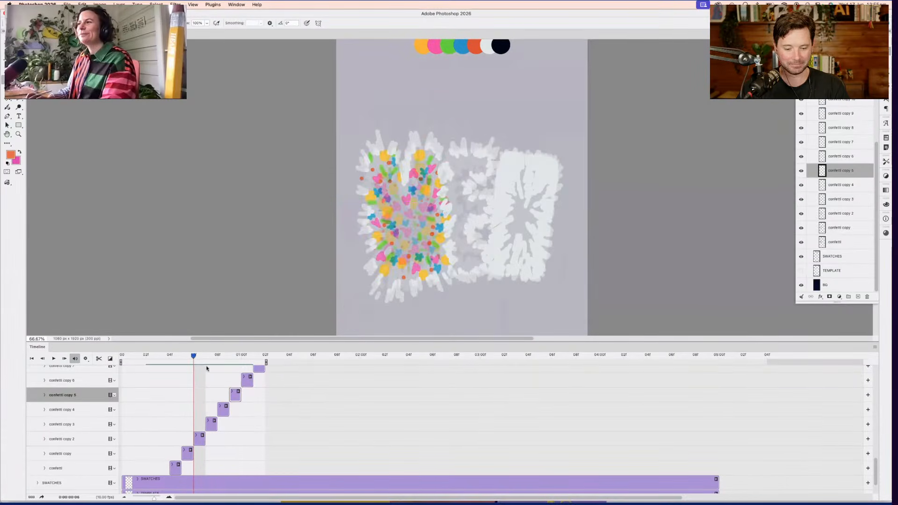
click(217, 358)
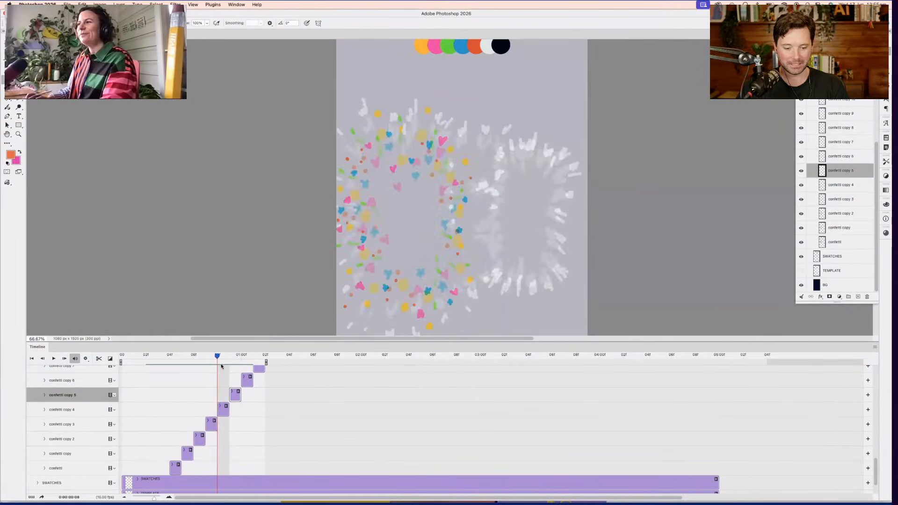
click(875, 346)
click(823, 444)
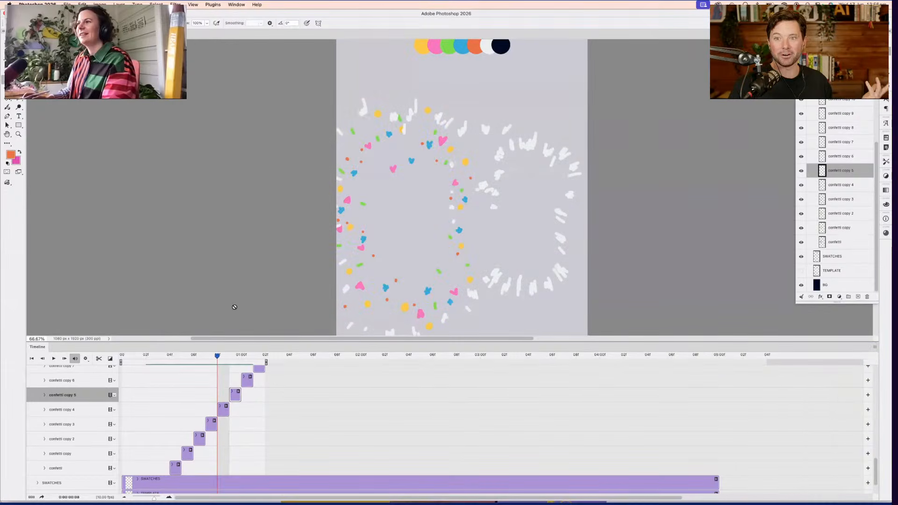
Move the playhead back to the first confetti frame and hide the white lettering covering the confetti
click(132, 361)
drag(132, 363, 175, 365)
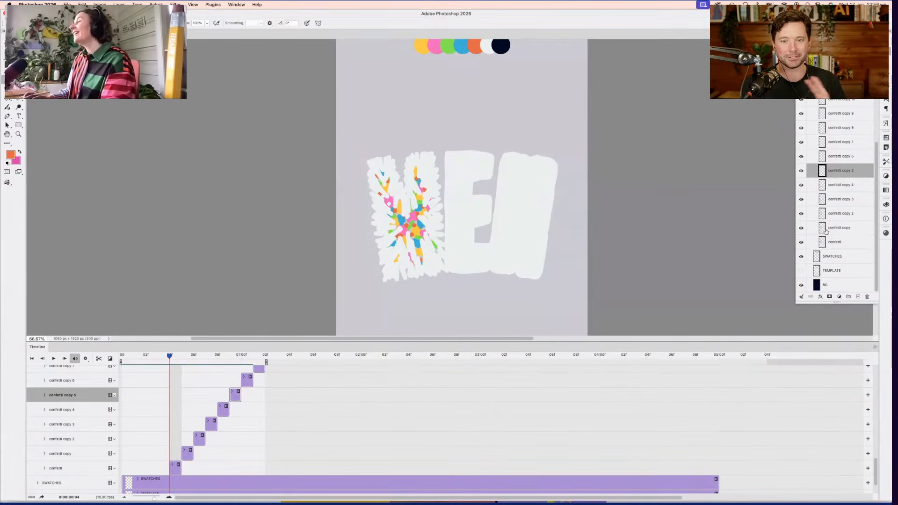
scroll(817, 248, up, 4)
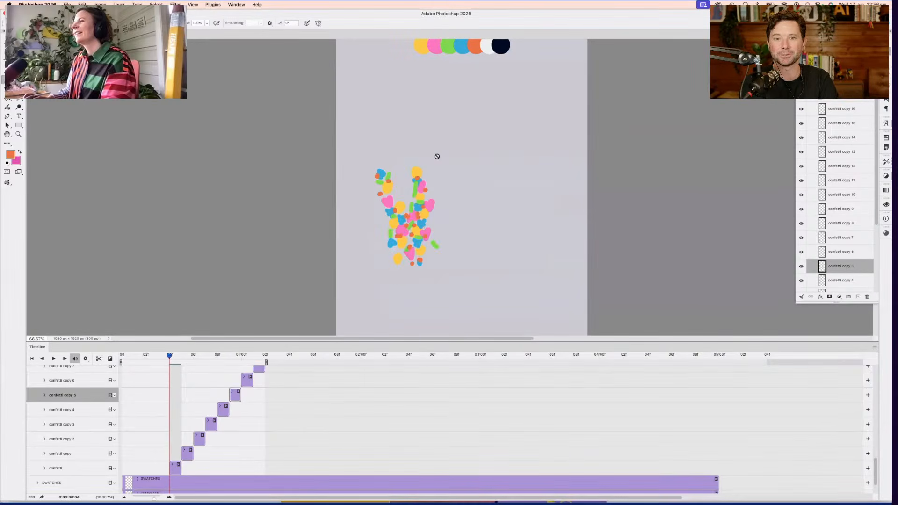
Sample the black swatch for the brush and select the confetti layer at the first confetti frame
key(i)
click(500, 46)
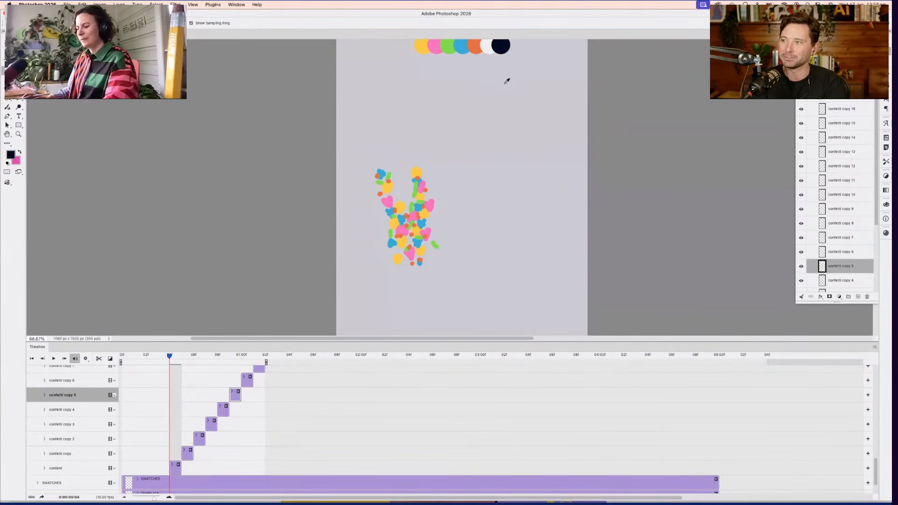
key(b)
key(super+1)
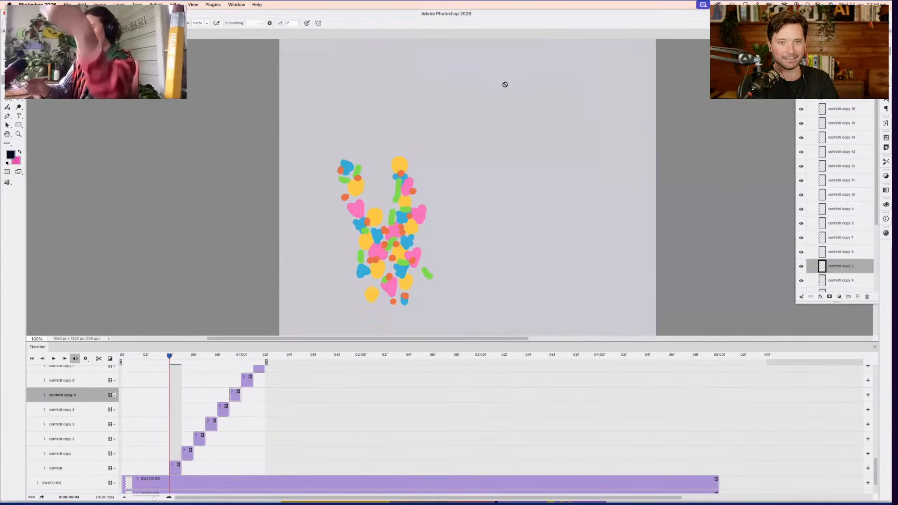
scroll(468, 219, up, 2)
scroll(468, 219, right, 2)
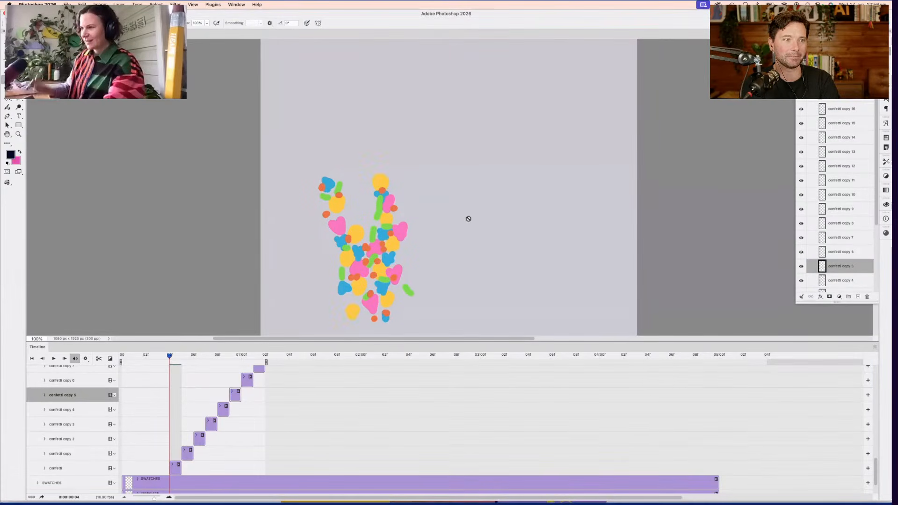
click(176, 468)
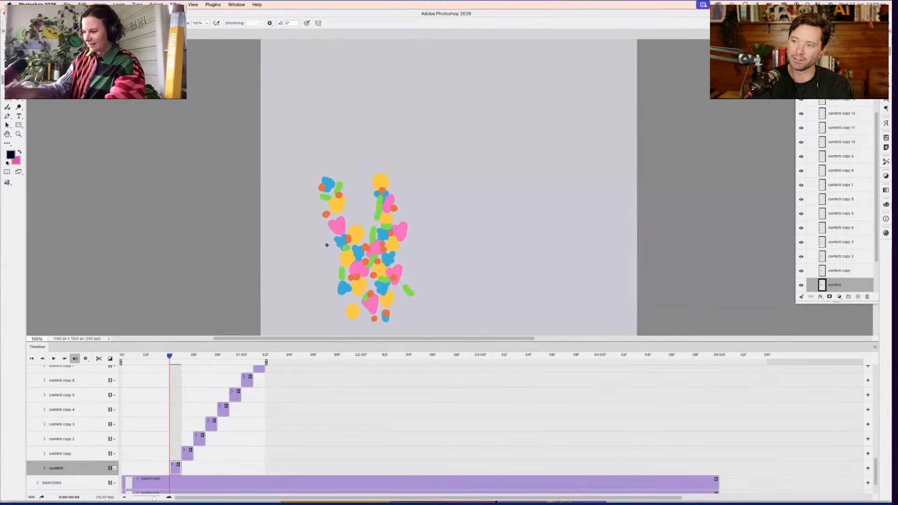
key(super+equal)
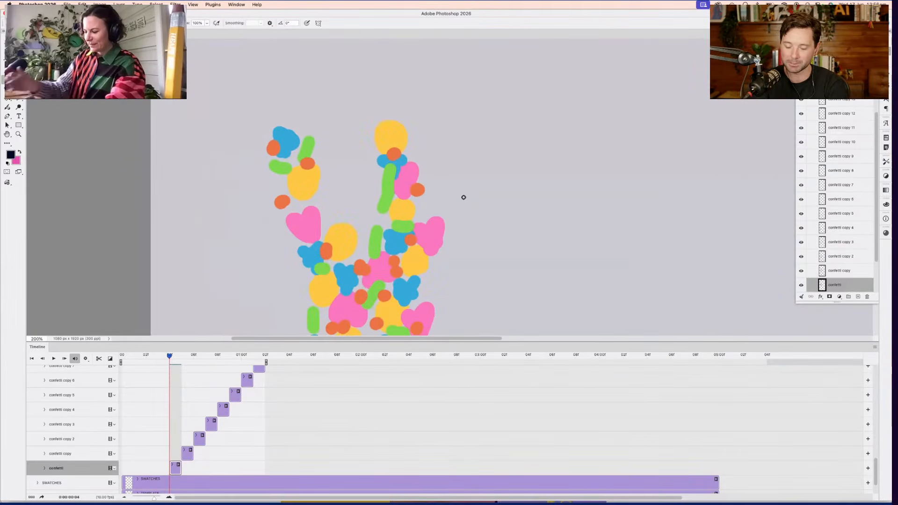
Paint black smiley faces at varied angles on the three uppermost large yellow circles of the confetti layer
scroll(462, 204, left, 2)
drag(403, 149, 416, 148)
key(super+z)
click(412, 143)
click(404, 141)
scroll(464, 202, left, 2)
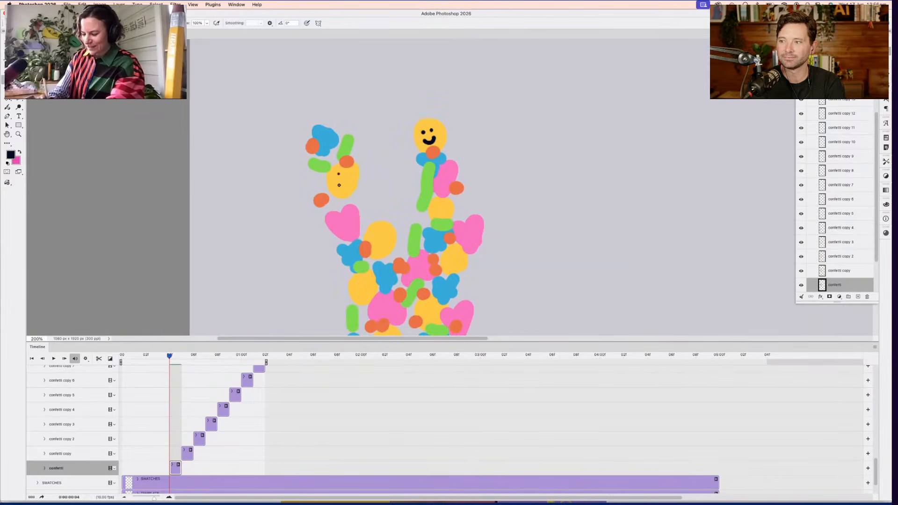
drag(339, 185, 338, 173)
click(346, 176)
click(346, 182)
drag(374, 238, 386, 238)
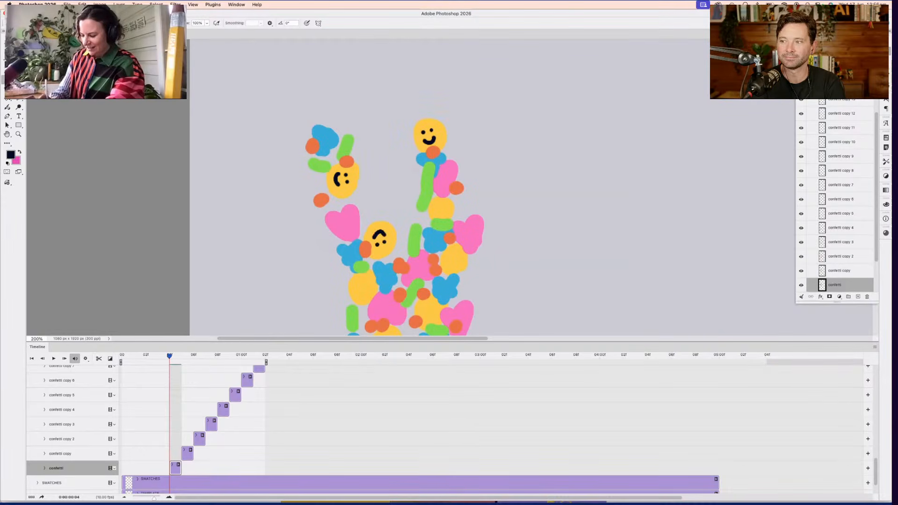
Paint black smiley faces at varied angles on the yellow circles in the middle and lower part of the confetti layer
click(457, 255)
click(458, 263)
mouse_move(449, 255)
mouse_down()
mouse_move(449, 265)
mouse_move(448, 245)
mouse_up()
scroll(459, 262, down, 3)
scroll(458, 262, left, 1)
mouse_move(376, 217)
mouse_down()
mouse_move(370, 223)
mouse_move(410, 251)
mouse_move(455, 255)
mouse_up()
click(384, 216)
click(383, 225)
scroll(439, 209, down, 2)
click(401, 257)
click(407, 259)
scroll(407, 260, down, 2)
scroll(408, 259, right, 1)
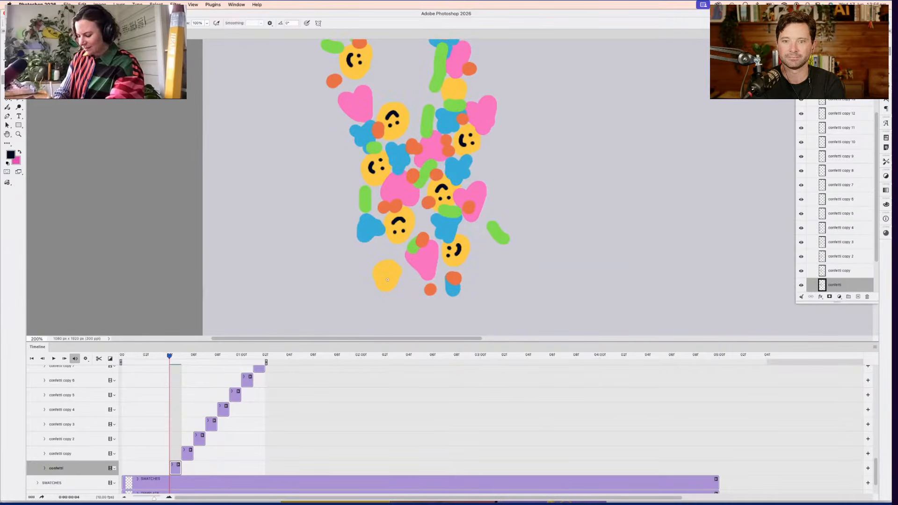
drag(386, 271, 387, 283)
click(384, 270)
click(391, 275)
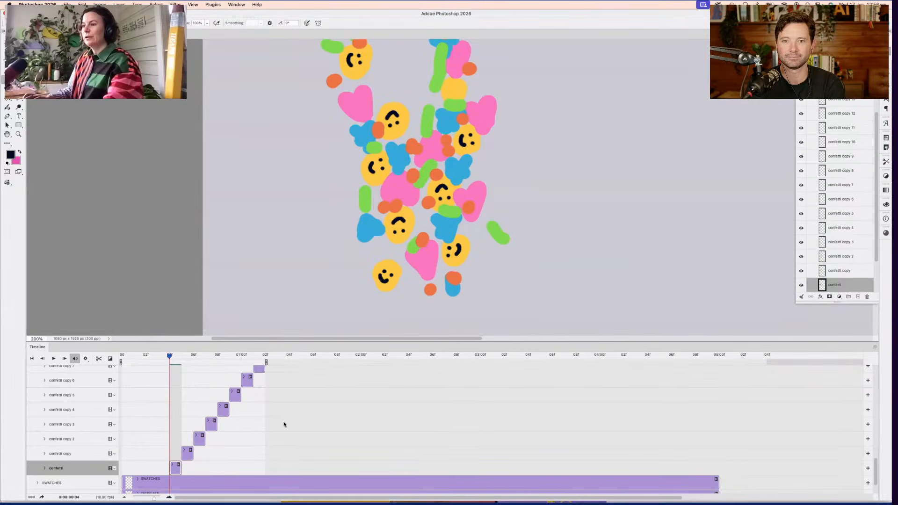
Paint a black smiley face on the small yellow circle still blank in the M's right arm
scroll(454, 207, up, 4)
scroll(449, 225, left, 1)
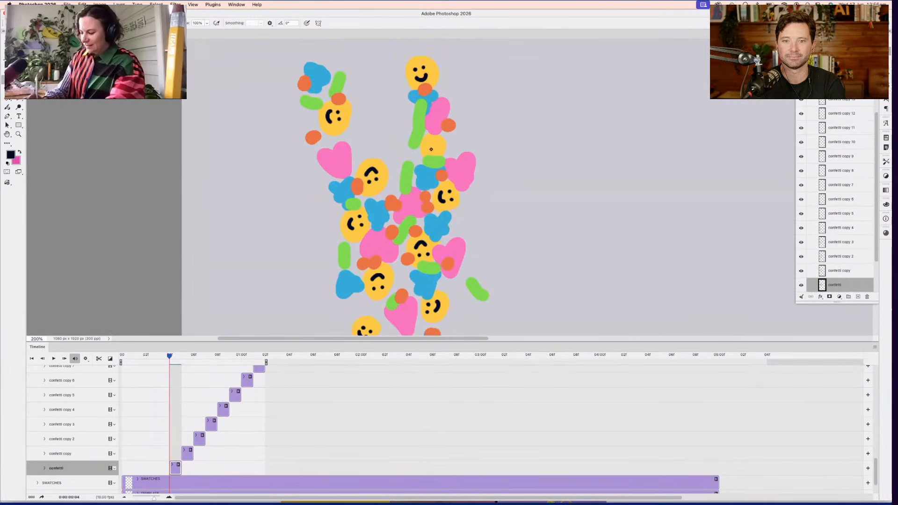
drag(432, 141, 431, 151)
click(435, 143)
click(438, 147)
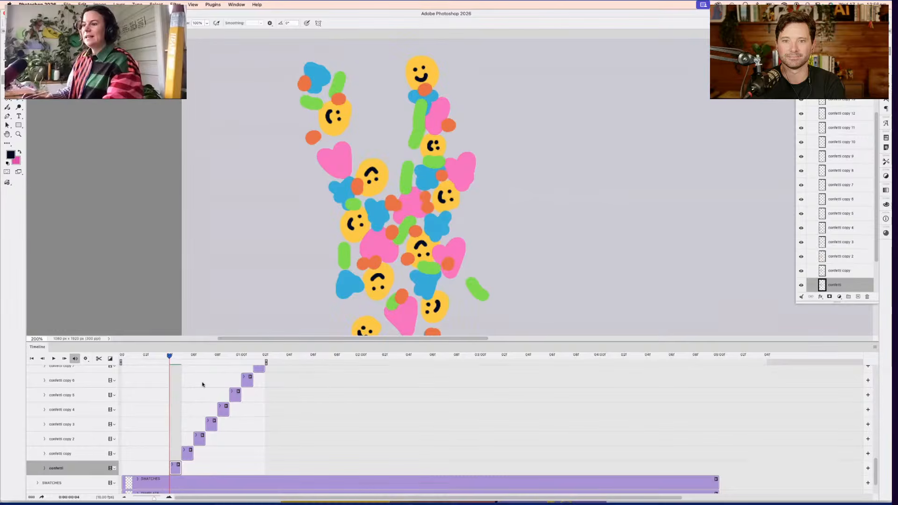
Move the playhead to confetti copy, select that layer and paint black smiley faces on three yellow circles in the M's upper half
click(181, 357)
click(188, 456)
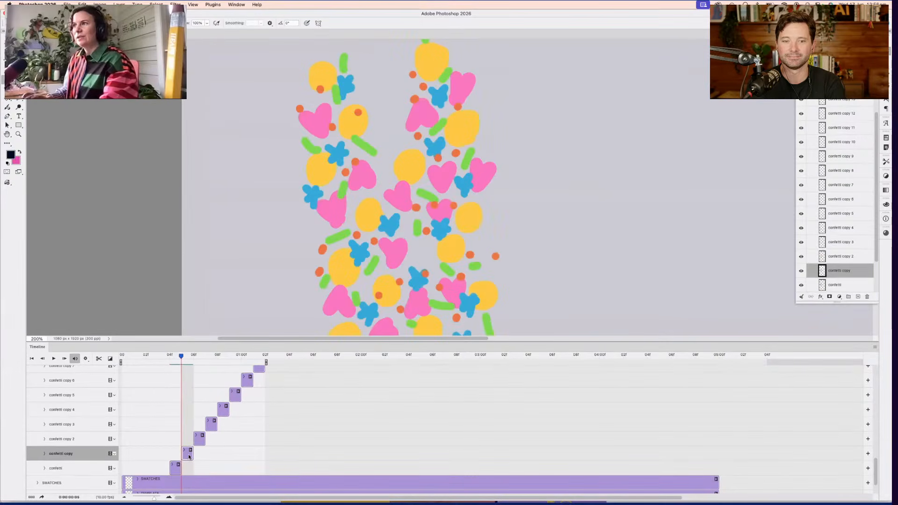
drag(456, 155, 469, 155)
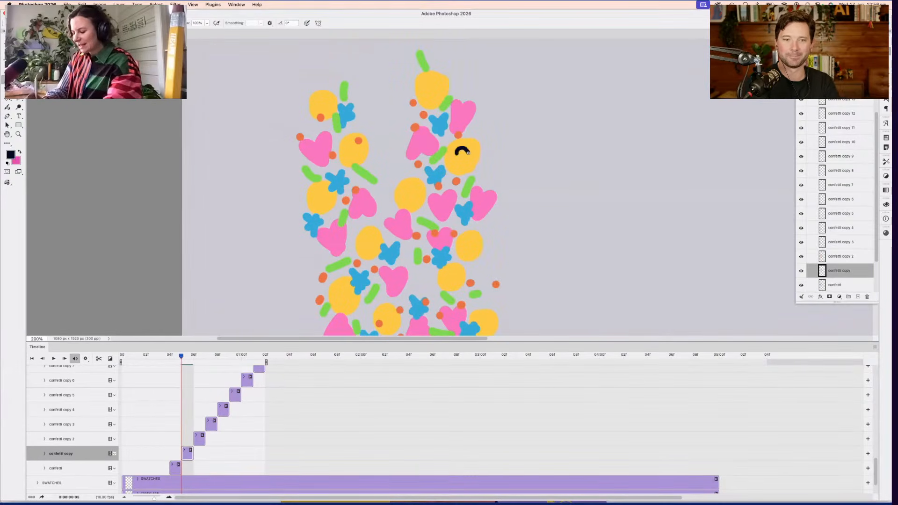
click(457, 164)
click(468, 163)
drag(408, 187, 405, 200)
click(415, 190)
click(414, 198)
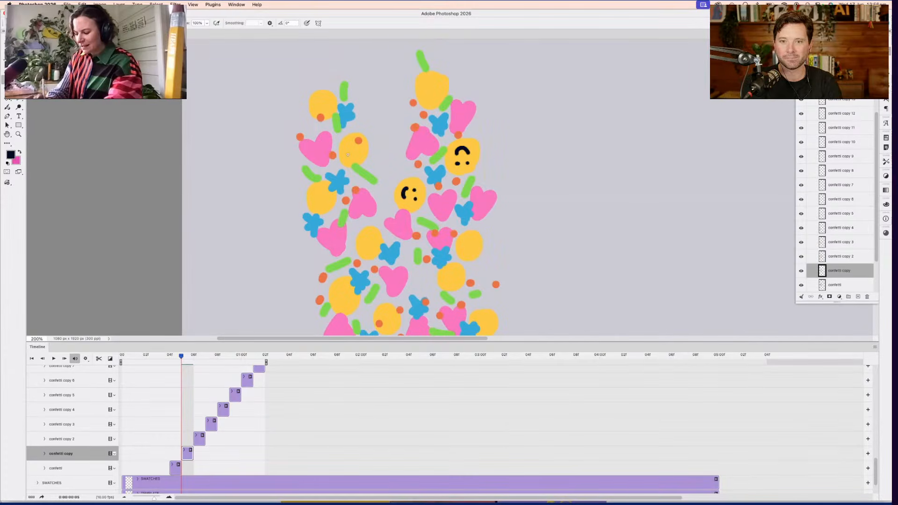
drag(352, 143, 348, 156)
click(357, 145)
click(357, 152)
Paint black smiley faces on confetti copy's yellow circles along the upper left edge and at the tips of both M arms
scroll(357, 154, left, 2)
scroll(357, 155, up, 1)
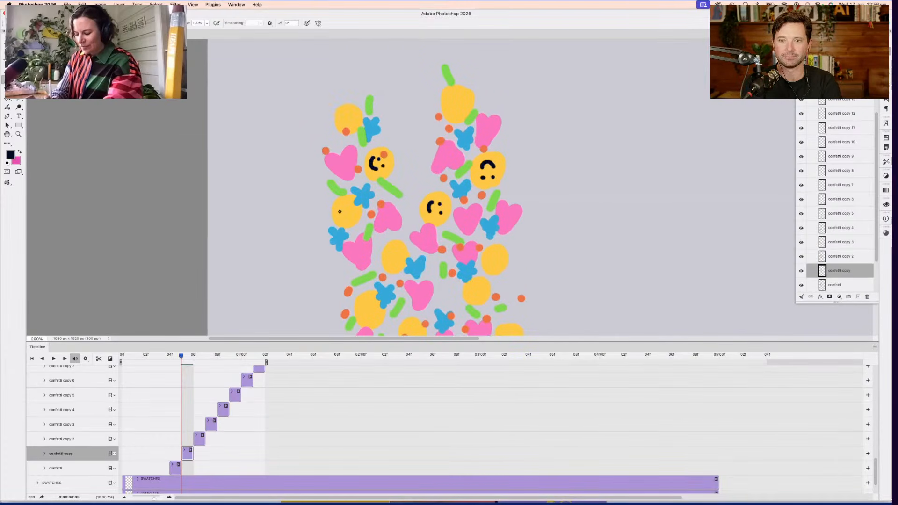
drag(345, 205, 344, 216)
scroll(352, 214, up, 4)
scroll(352, 214, left, 1)
drag(349, 163, 360, 162)
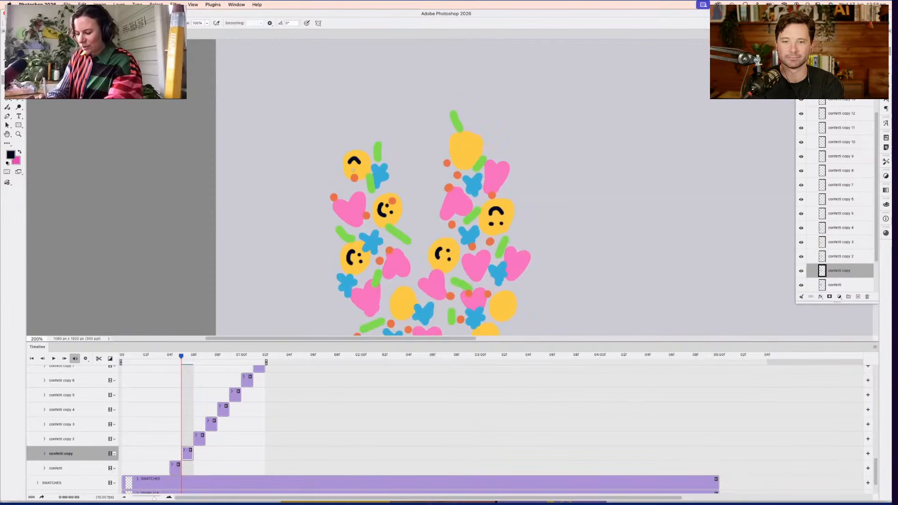
click(352, 170)
click(359, 170)
drag(488, 223, 483, 237)
drag(452, 169, 463, 168)
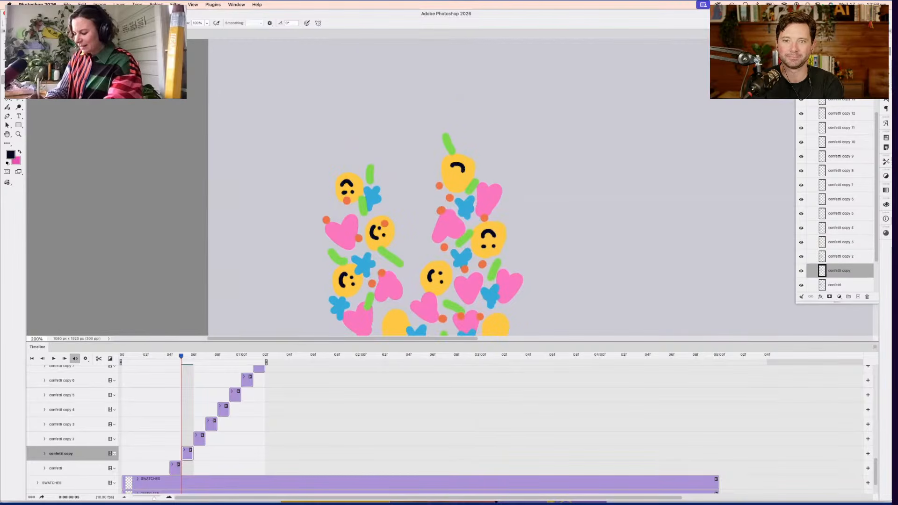
click(457, 180)
Paint black smiley faces on the three yellow circles down the lower right side of confetti copy
scroll(484, 168, down, 5)
drag(478, 251, 478, 265)
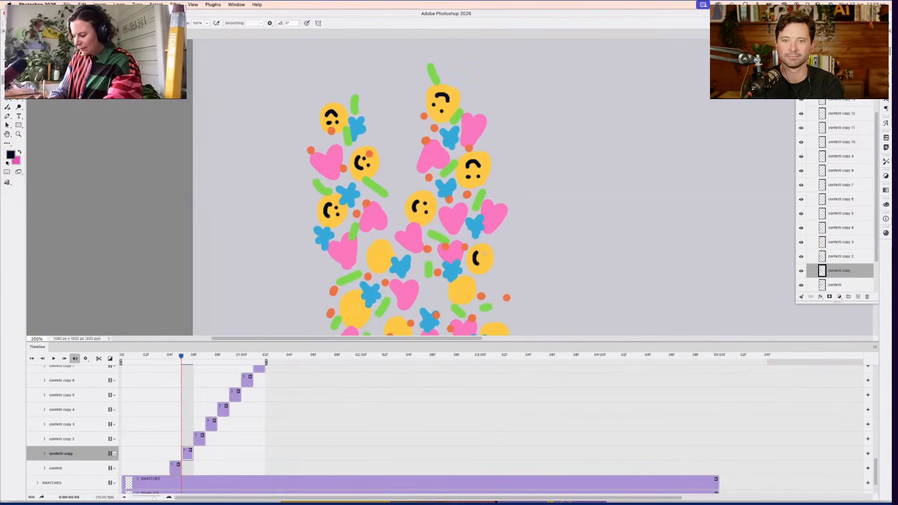
click(485, 254)
click(485, 262)
scroll(503, 192, down, 5)
click(466, 237)
mouse_move(471, 222)
mouse_down()
mouse_move(472, 232)
mouse_move(494, 224)
mouse_up()
scroll(497, 206, down, 4)
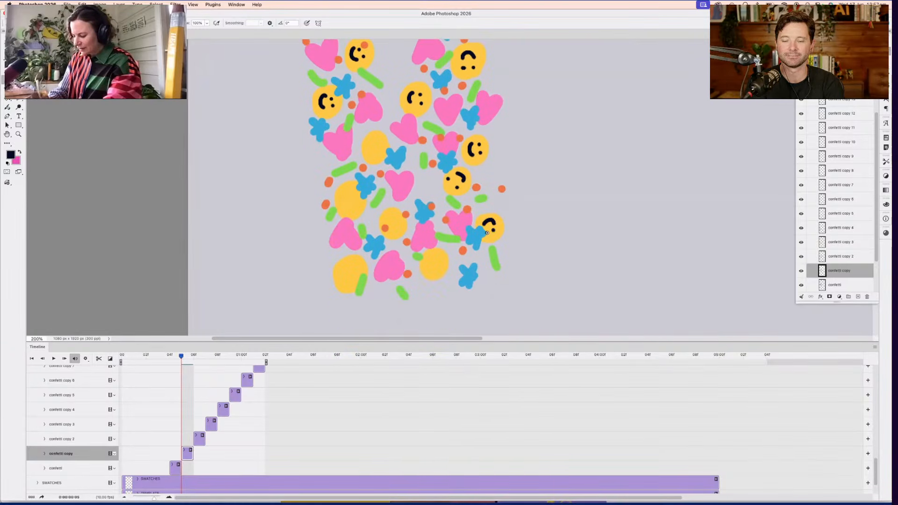
Paint black smiley faces on the two bottommost yellow circles and the lower central one on confetti copy
scroll(472, 226, down, 3)
drag(440, 236, 451, 235)
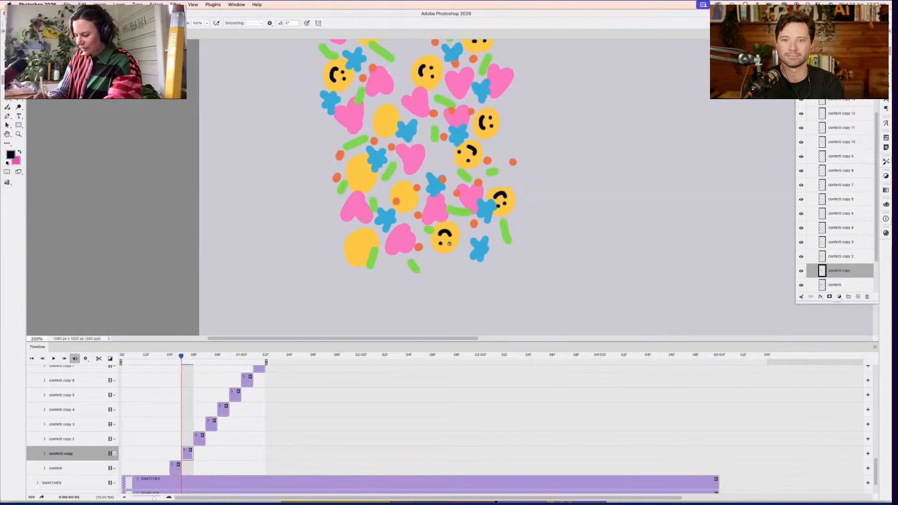
drag(398, 194, 408, 190)
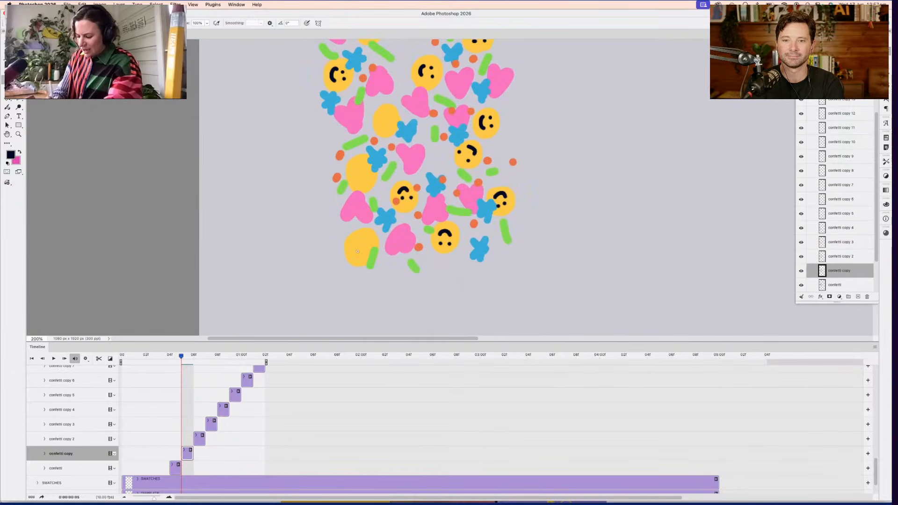
drag(364, 238, 361, 253)
click(365, 249)
click(372, 241)
Paint black smiley faces on the two yellow circles still blank in the left half of confetti copy
scroll(427, 242, up, 3)
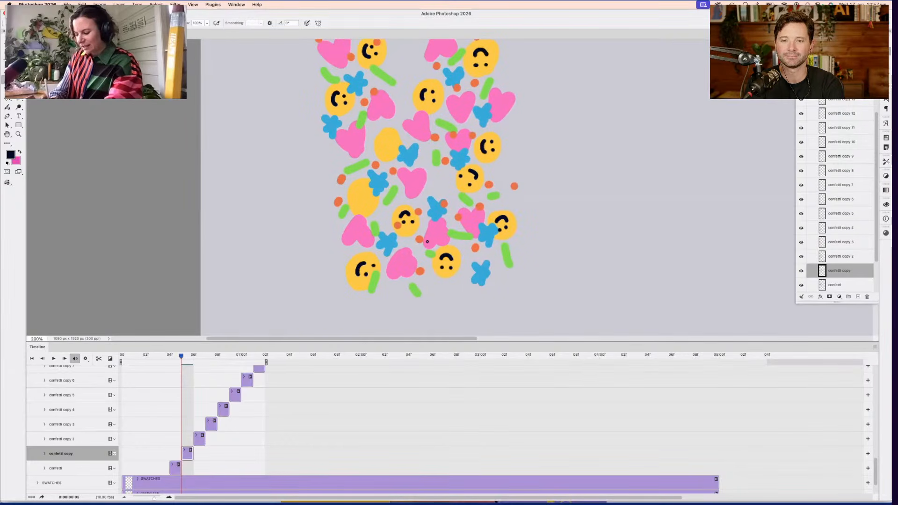
drag(356, 201, 372, 199)
click(356, 195)
click(364, 192)
drag(460, 207, 454, 240)
drag(380, 173, 380, 186)
click(383, 175)
click(384, 182)
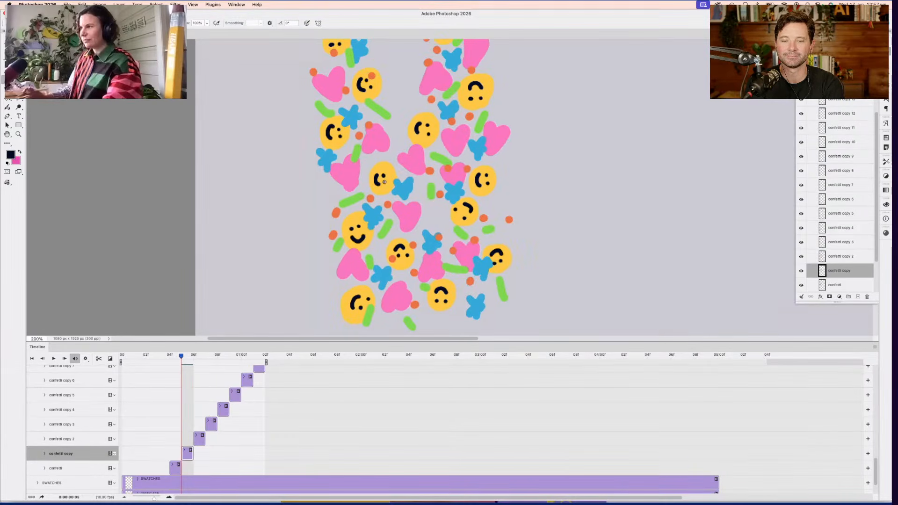
Paint black smiley faces on the three topmost yellow circles of confetti copy 2 at its frame
click(193, 356)
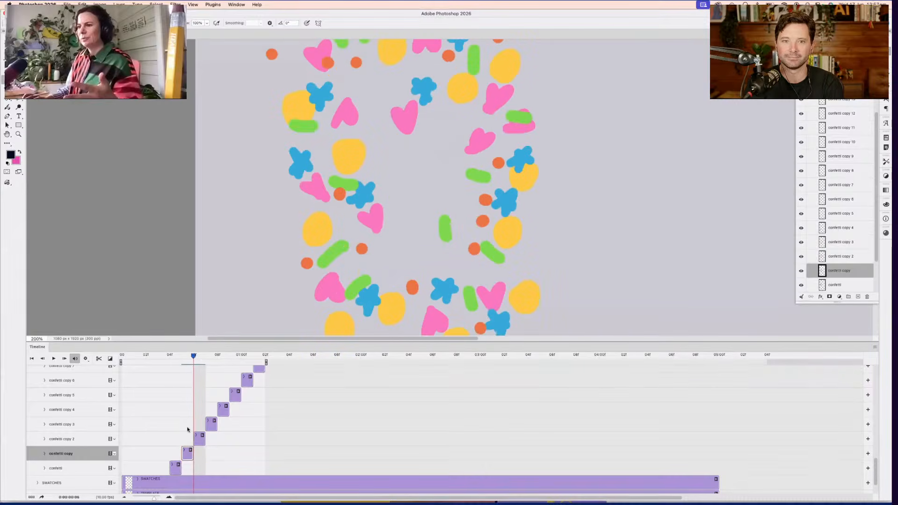
click(199, 442)
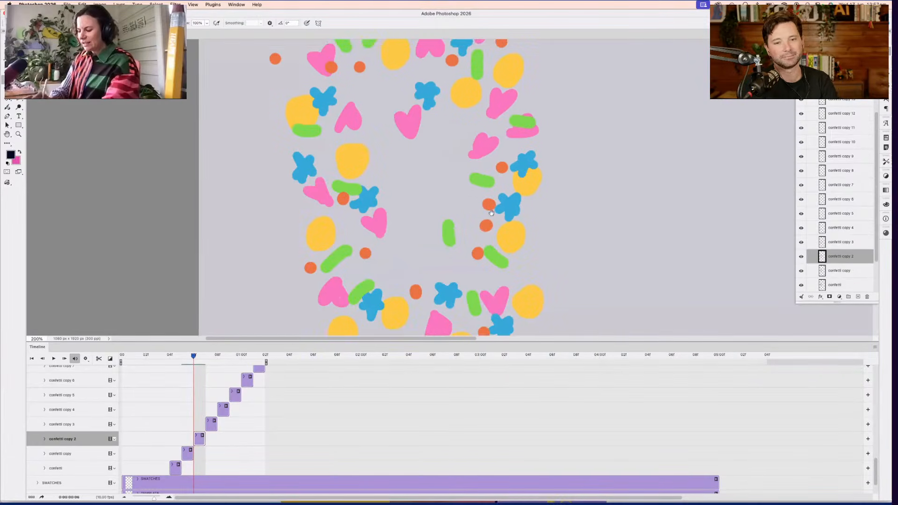
scroll(483, 240, left, 3)
scroll(484, 247, up, 5)
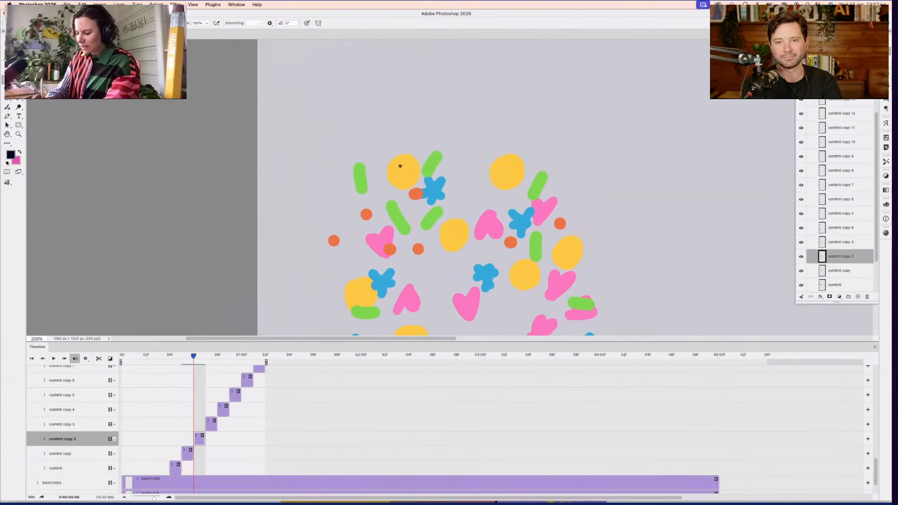
drag(403, 164, 401, 179)
click(407, 165)
click(409, 173)
drag(448, 233, 459, 230)
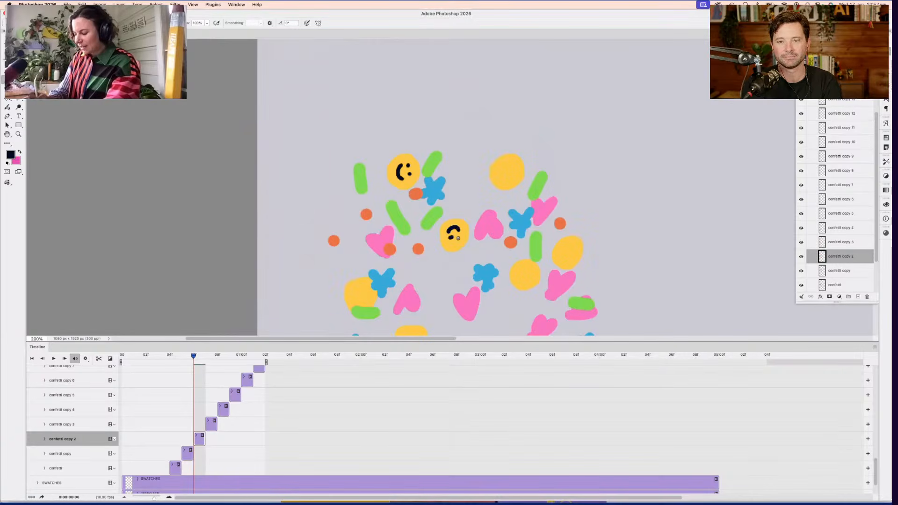
drag(509, 161, 512, 173)
click(503, 165)
click(504, 175)
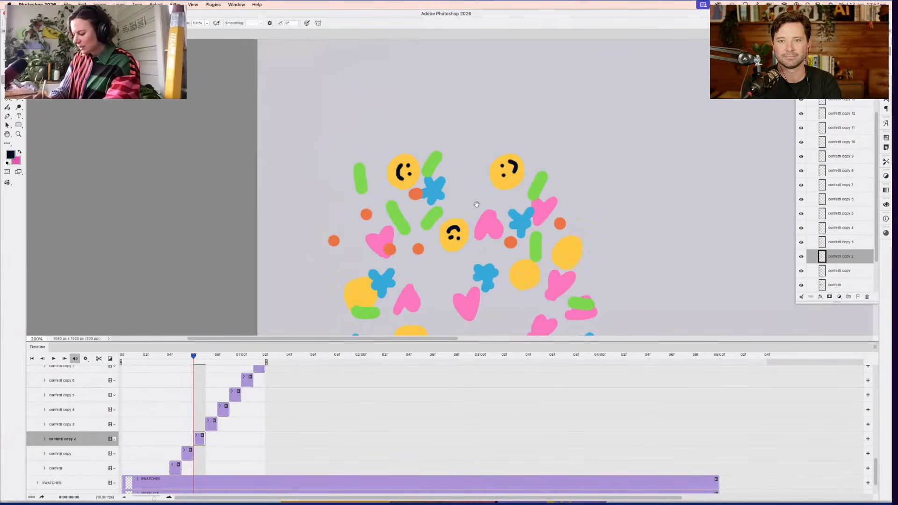
Paint black smiley faces on the two yellow circles in the upper right part of confetti copy 2
scroll(476, 206, right, 3)
scroll(476, 206, down, 3)
drag(470, 230, 482, 228)
mouse_move(517, 196)
mouse_down()
mouse_move(493, 232)
mouse_move(521, 140)
mouse_up()
click(526, 210)
click(526, 200)
Paint black smiley faces on the three yellow circles down the right side of confetti copy 2
scroll(491, 233, down, 5)
scroll(492, 233, right, 3)
click(486, 226)
click(495, 226)
click(481, 215)
click(481, 222)
mouse_move(491, 215)
mouse_down()
mouse_move(512, 217)
mouse_move(501, 238)
mouse_move(487, 228)
mouse_move(460, 245)
mouse_up()
scroll(480, 222, down, 3)
click(503, 226)
click(508, 235)
Paint black smiley faces on the three yellow circles along the bottom of confetti copy 2
scroll(487, 228, down, 2)
scroll(487, 228, down, 1)
click(446, 240)
click(453, 238)
scroll(519, 227, left, 3)
scroll(520, 227, down, 1)
drag(442, 179, 439, 194)
click(443, 190)
drag(381, 208, 395, 207)
click(383, 213)
click(391, 216)
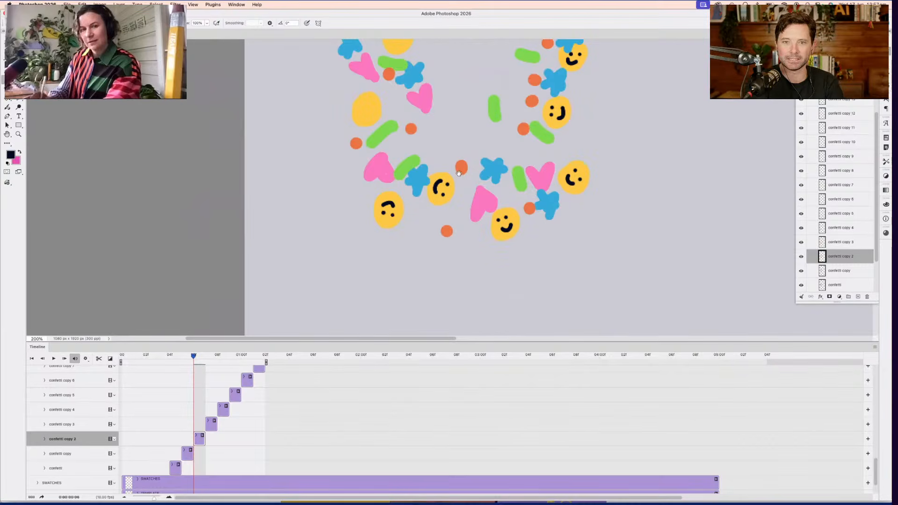
Paint black smiley faces on the three yellow circles still blank along the left side of confetti copy 2
drag(425, 143, 472, 234)
drag(406, 191, 405, 207)
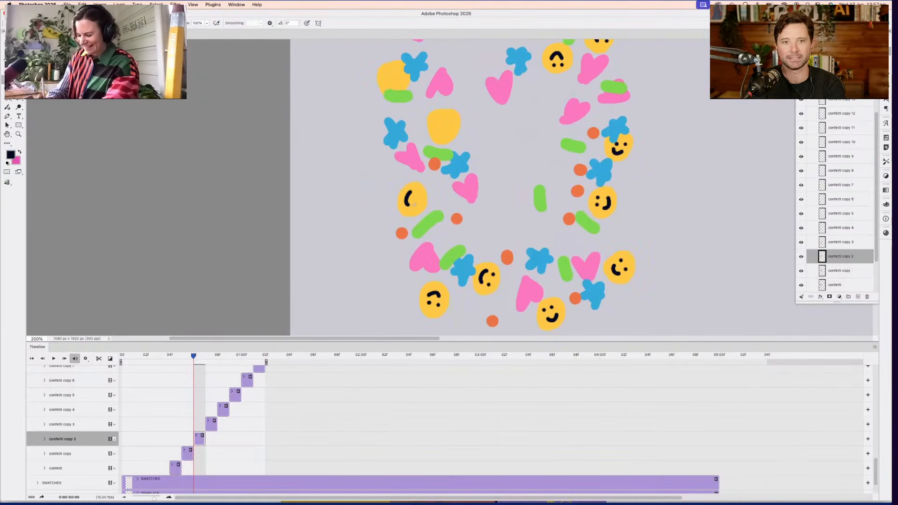
click(417, 193)
click(418, 203)
mouse_move(495, 200)
mouse_down()
mouse_move(472, 197)
mouse_move(471, 220)
mouse_up()
drag(428, 187, 441, 186)
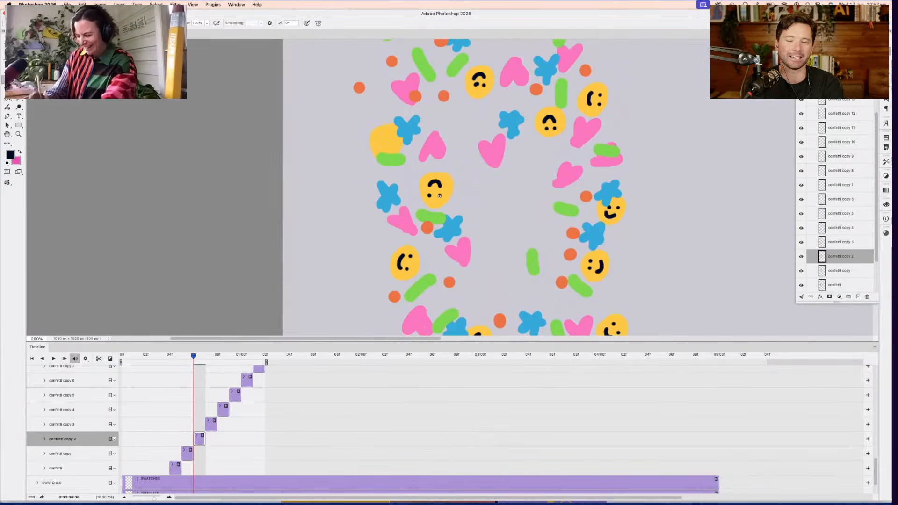
drag(381, 136, 379, 147)
click(389, 138)
click(390, 145)
Paint black smiley faces on the three topmost yellow circles of confetti copy 3 at its frame
drag(466, 186, 458, 290)
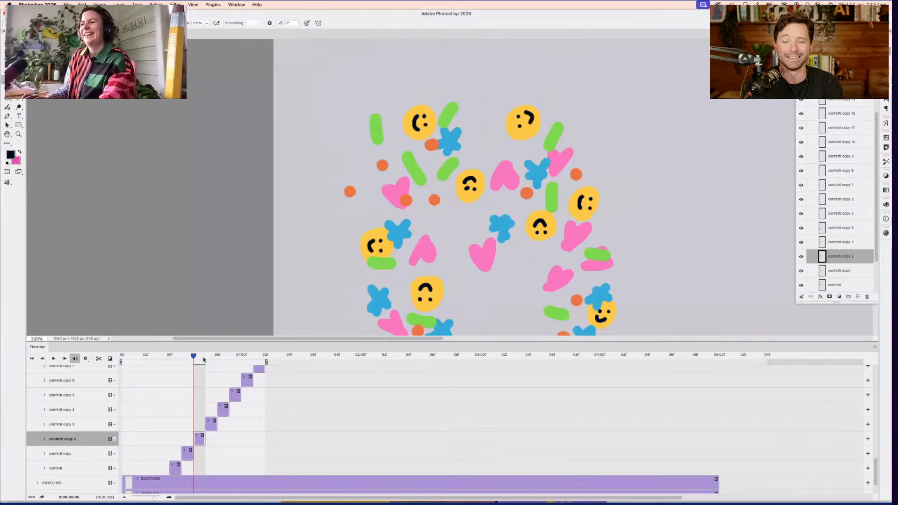
click(204, 356)
key(alt+])
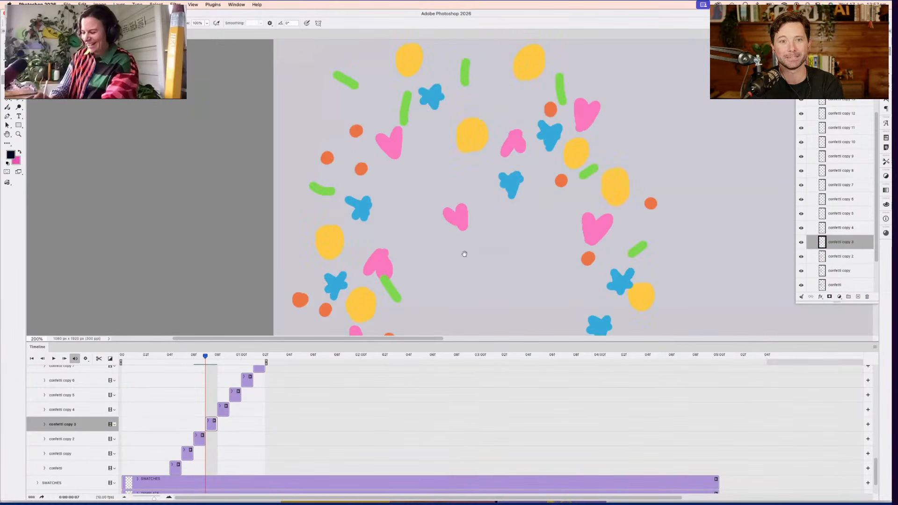
scroll(464, 254, up, 3)
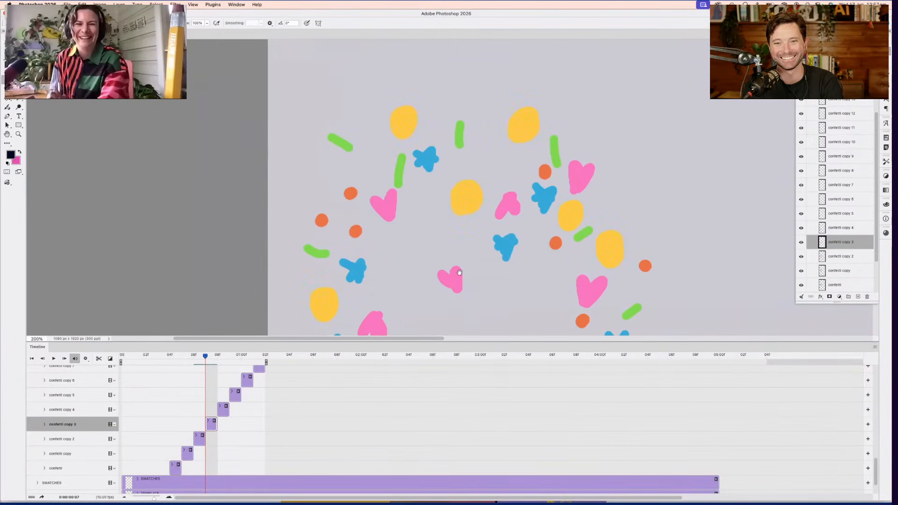
scroll(460, 272, up, 2)
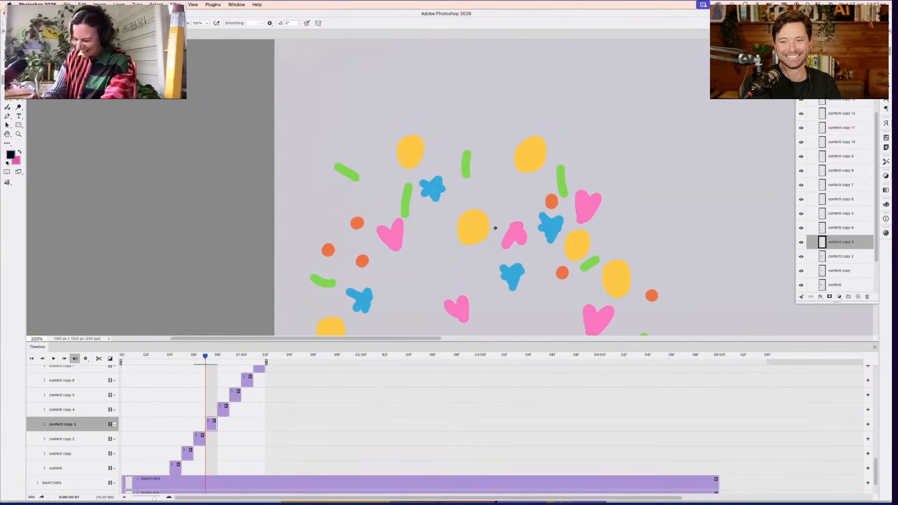
drag(404, 154, 416, 154)
click(405, 147)
click(467, 233)
drag(463, 226, 487, 215)
click(476, 232)
scroll(489, 214, right, 3)
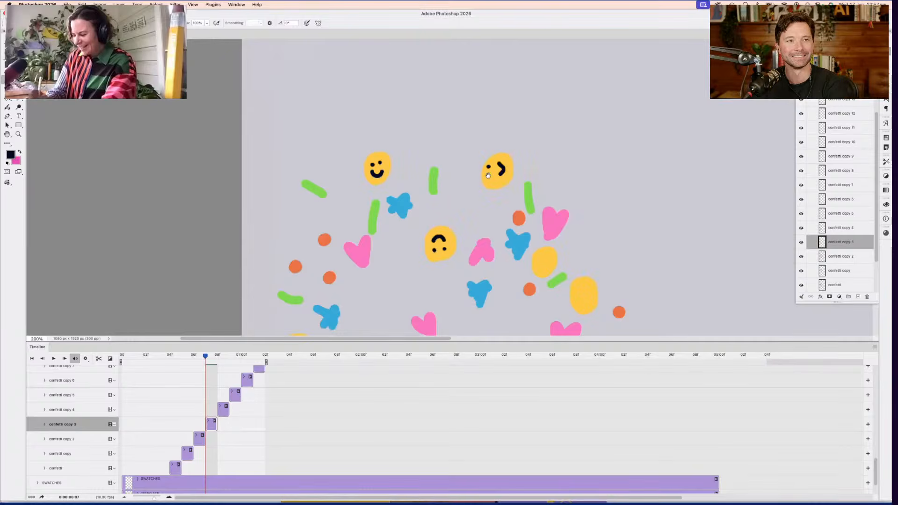
Paint black smiley faces on the two neighbouring yellow circles in the upper right part of confetti copy 3
scroll(435, 210, down, 2)
scroll(436, 210, right, 2)
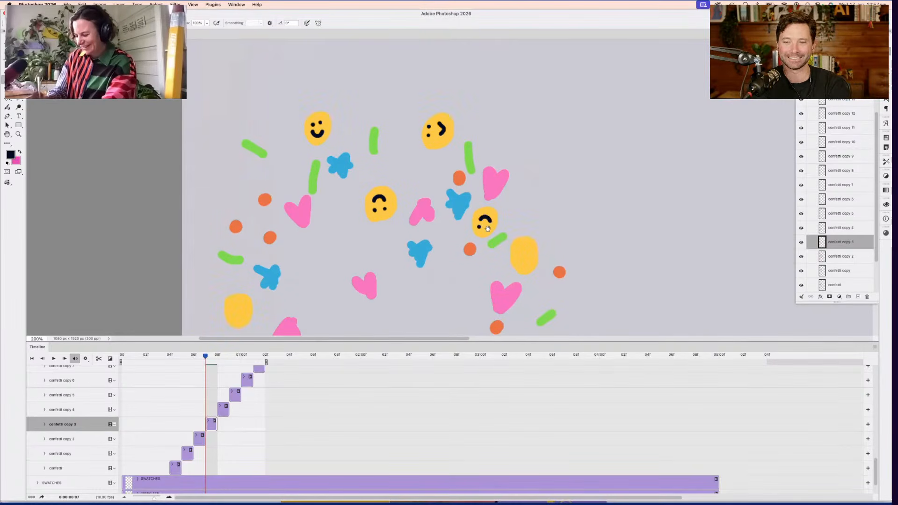
scroll(487, 228, down, 2)
scroll(487, 229, right, 2)
scroll(491, 225, down, 4)
scroll(491, 225, right, 1)
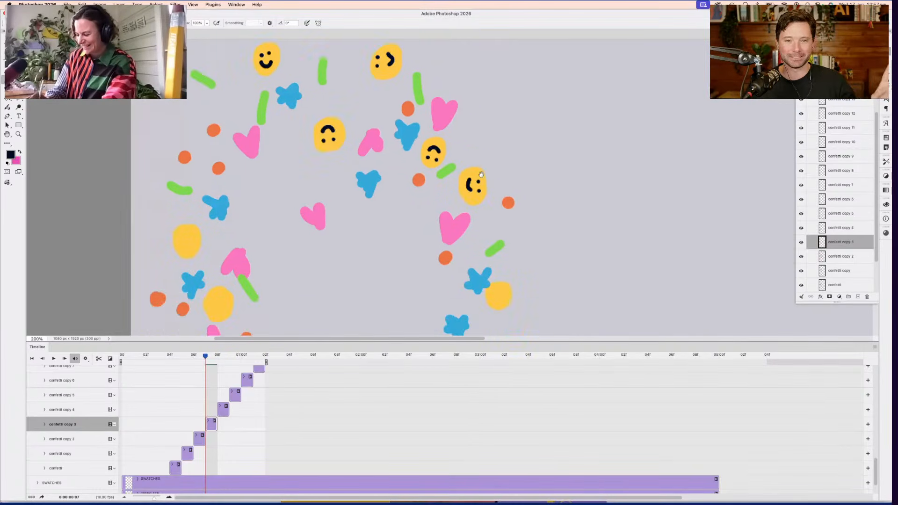
Paint black smiley faces on the three yellow circles down the lower right side of confetti copy 3
scroll(489, 253, down, 4)
scroll(489, 253, right, 1)
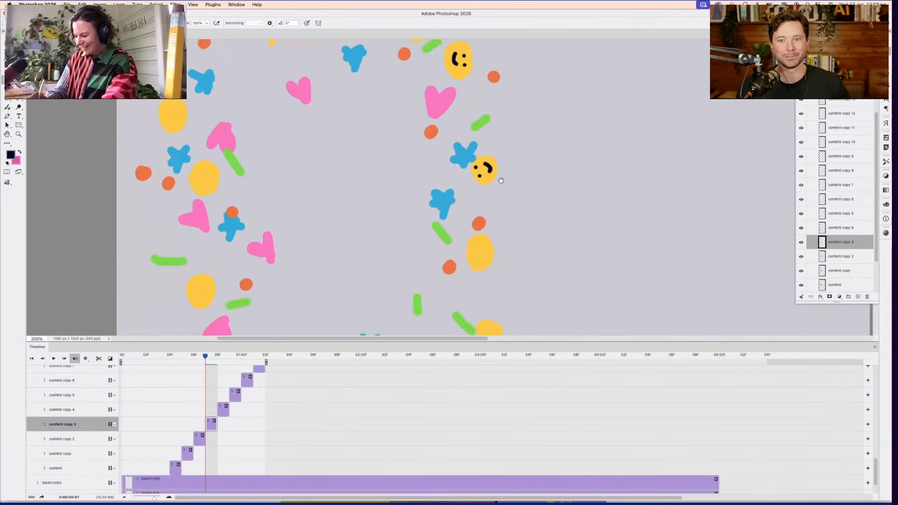
scroll(496, 192, down, 4)
scroll(496, 192, right, 1)
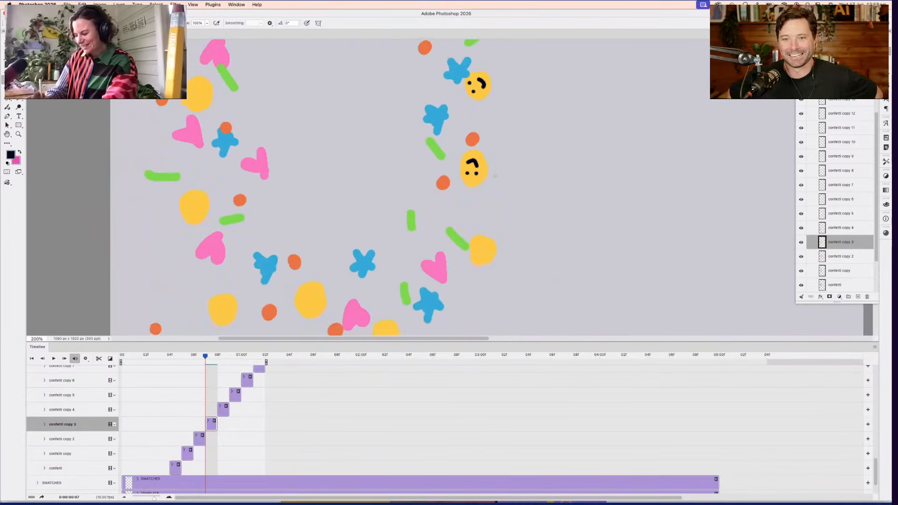
scroll(487, 251, down, 5)
scroll(486, 252, left, 2)
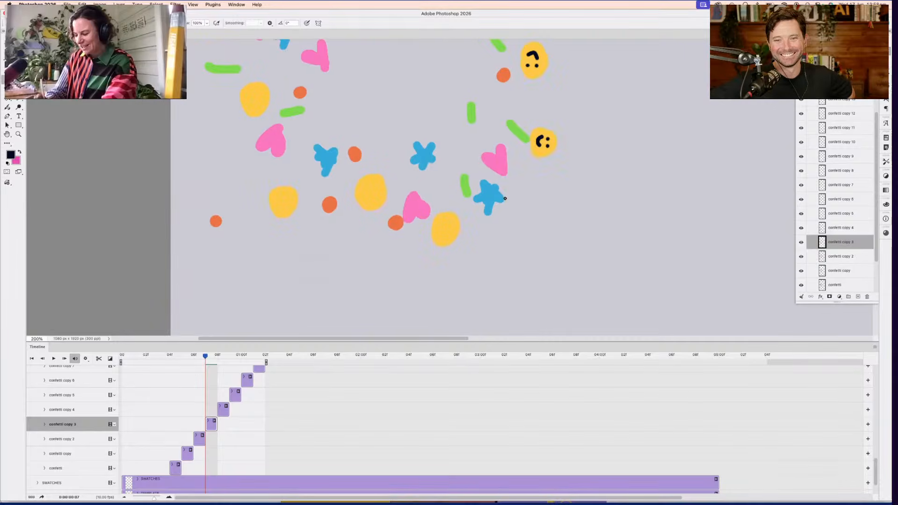
Paint black smiley faces on the three yellow circles along the bottom of confetti copy 3
scroll(444, 234, up, 1)
scroll(444, 234, left, 2)
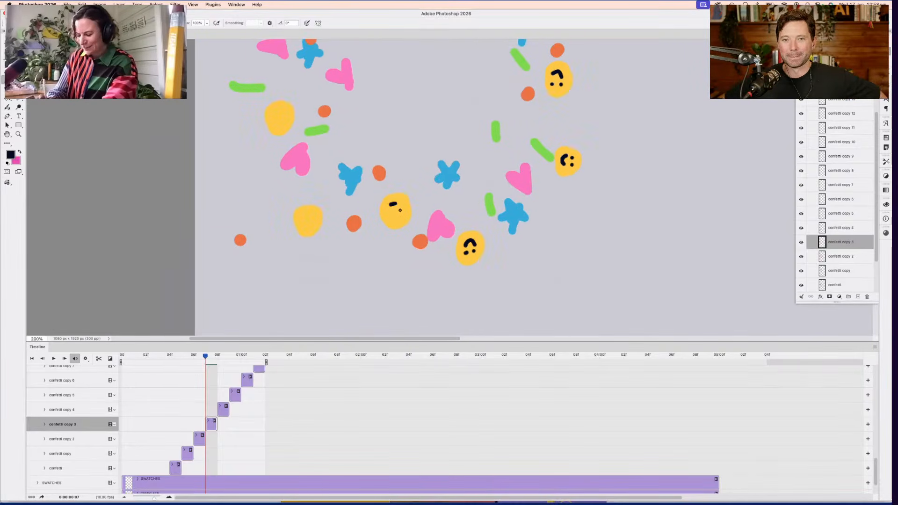
scroll(393, 218, left, 3)
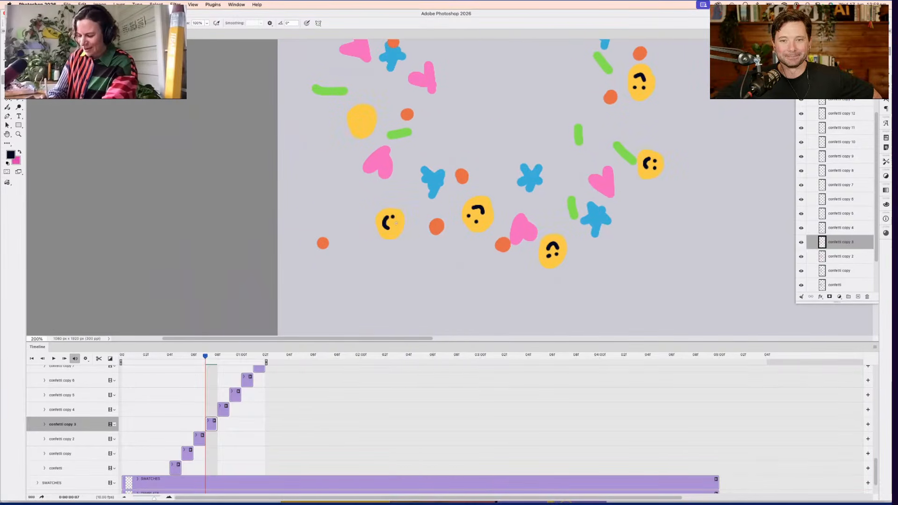
Paint black smiley faces on the three yellow circles still blank along the left side of confetti copy 3
scroll(396, 223, up, 4)
scroll(395, 223, left, 1)
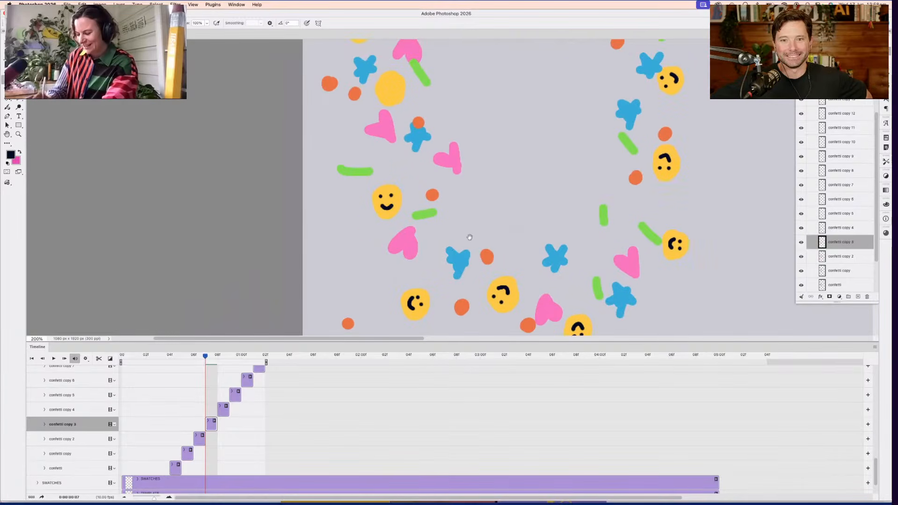
scroll(469, 237, up, 5)
scroll(469, 237, right, 1)
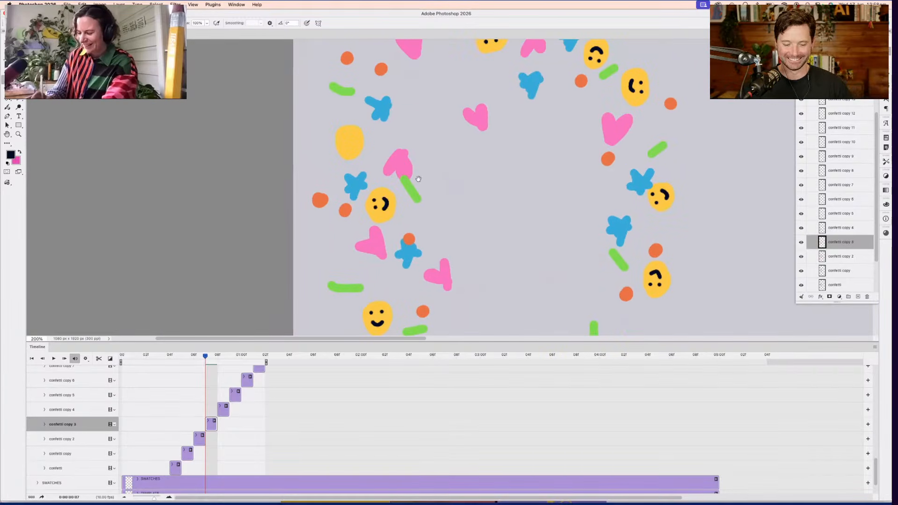
drag(418, 178, 437, 221)
scroll(373, 184, up, 5)
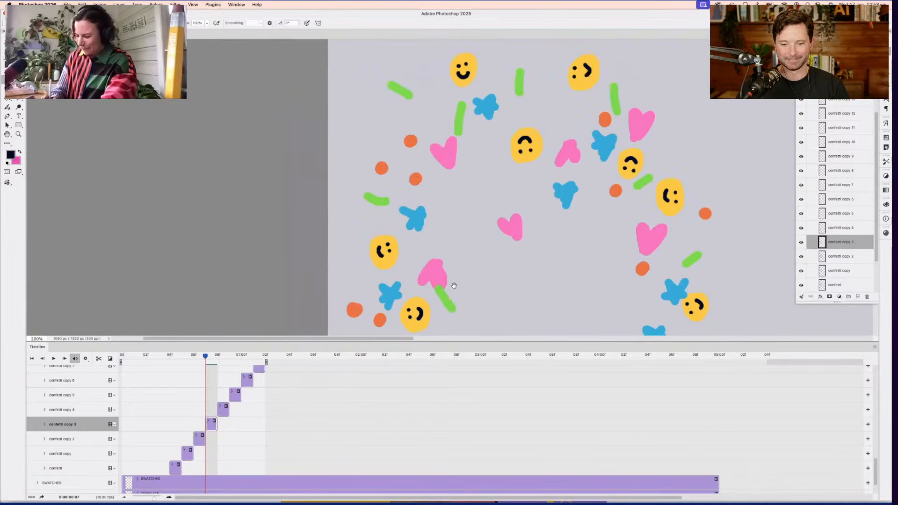
Paint black smiley faces on the three topmost yellow circles of confetti copy 4 at its frame
scroll(408, 282, right, 2)
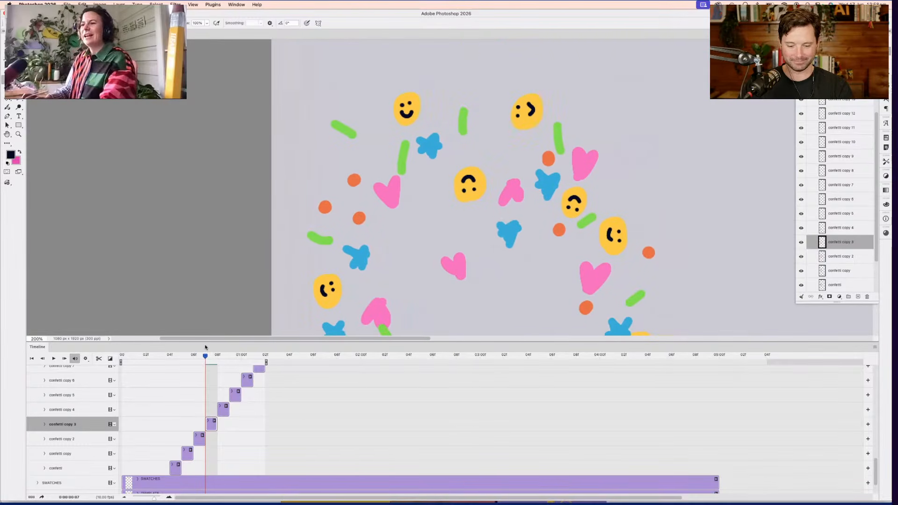
click(214, 358)
click(224, 414)
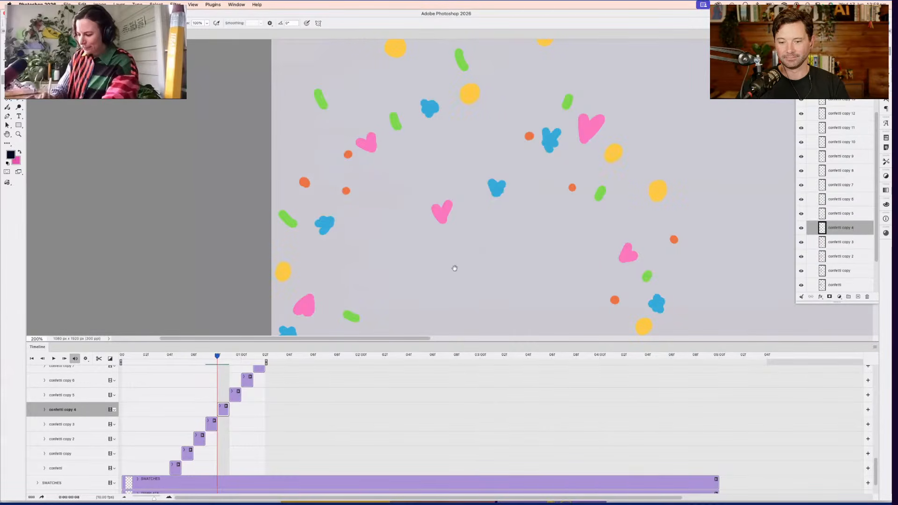
scroll(455, 268, up, 3)
scroll(452, 271, right, 1)
scroll(463, 187, up, 2)
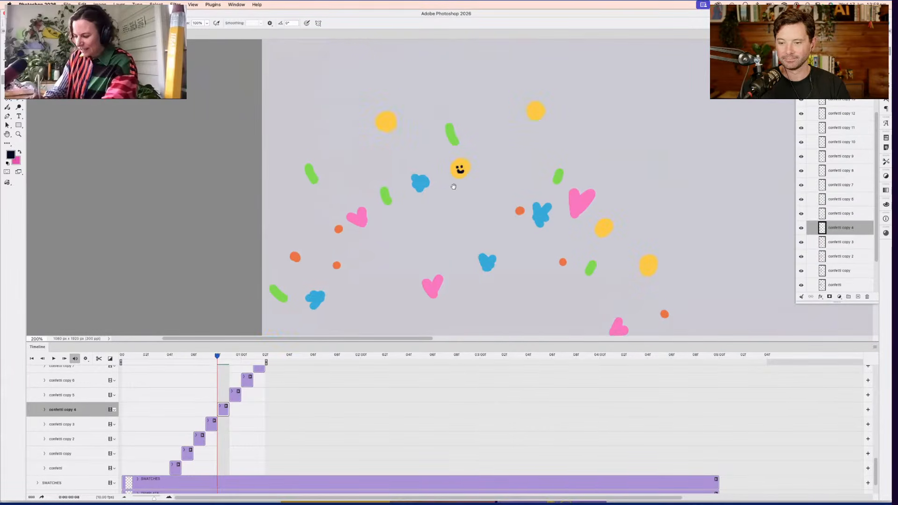
drag(481, 198, 416, 227)
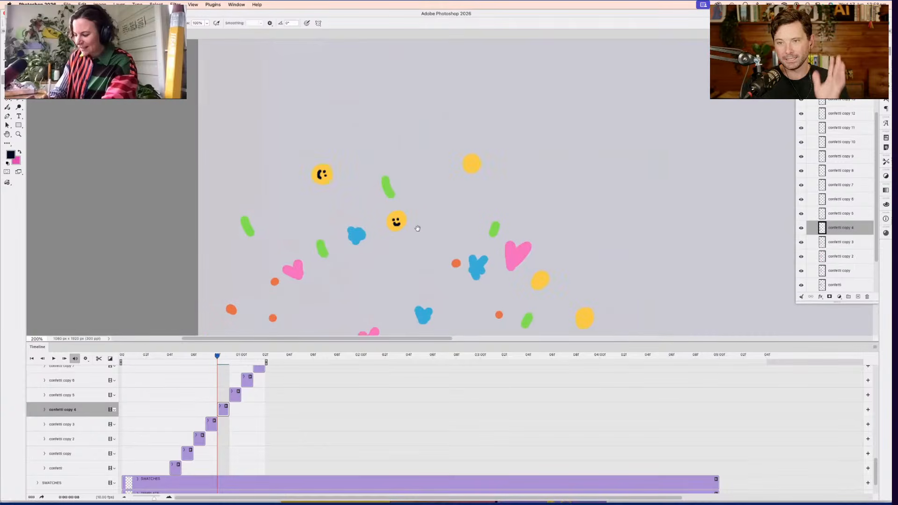
scroll(490, 154, down, 3)
scroll(489, 152, right, 2)
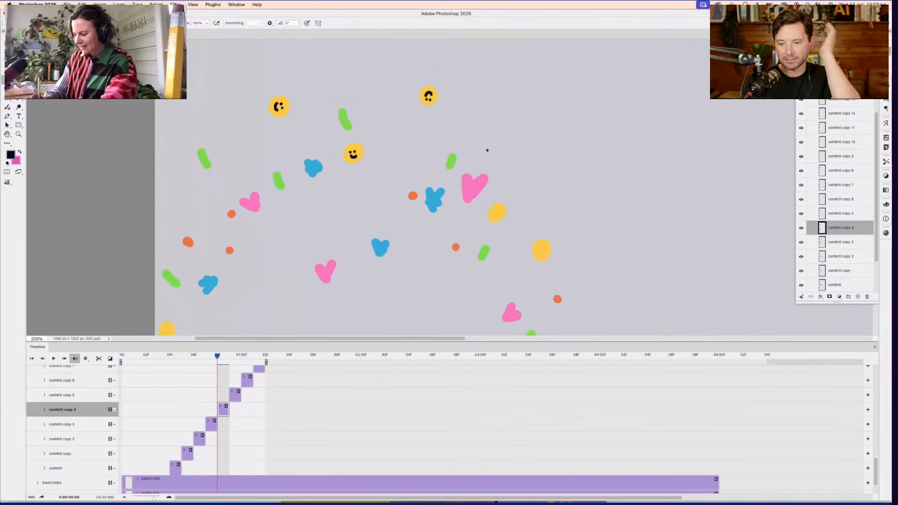
Paint black smiley faces on the two neighbouring yellow circles in the upper right part of confetti copy 4
scroll(509, 239, down, 1)
scroll(509, 239, right, 2)
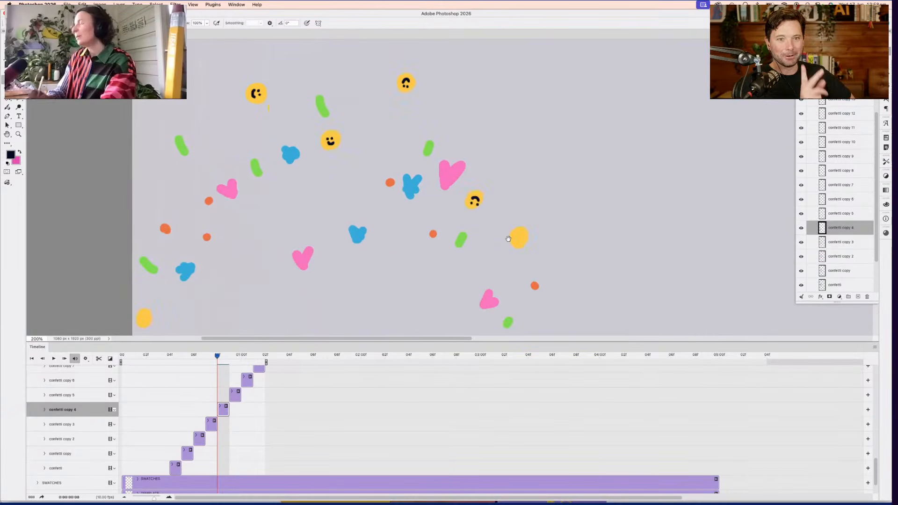
scroll(492, 226, down, 7)
scroll(492, 226, left, 1)
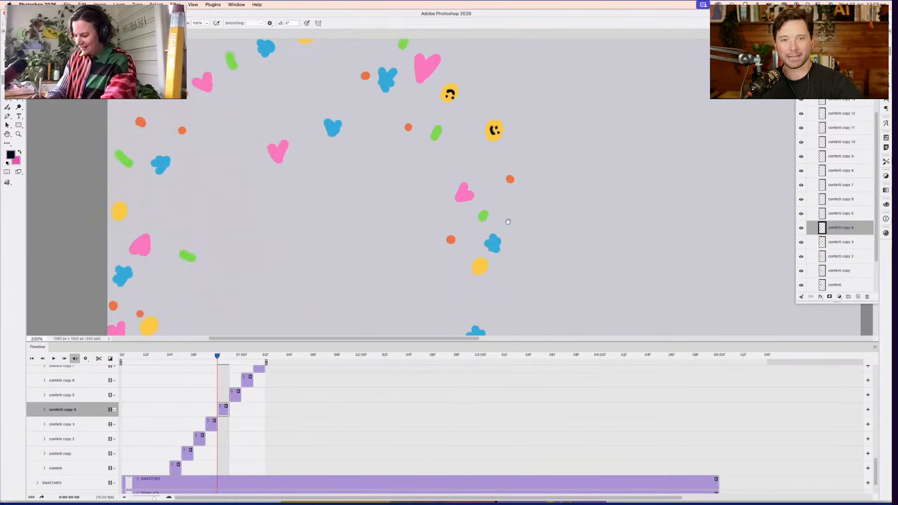
Paint black smiley faces on the three yellow circles down the lower right side of confetti copy 4
scroll(500, 196, down, 4)
scroll(500, 197, right, 1)
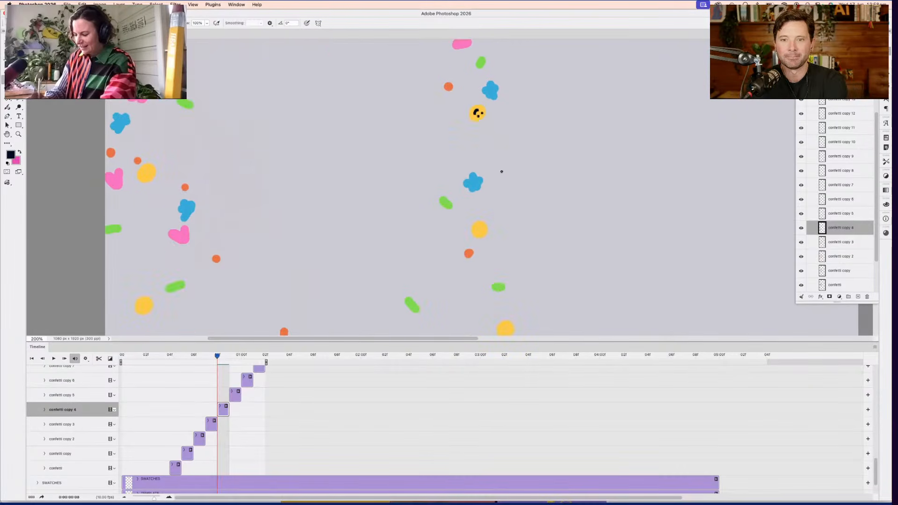
scroll(479, 232, down, 4)
scroll(479, 232, right, 1)
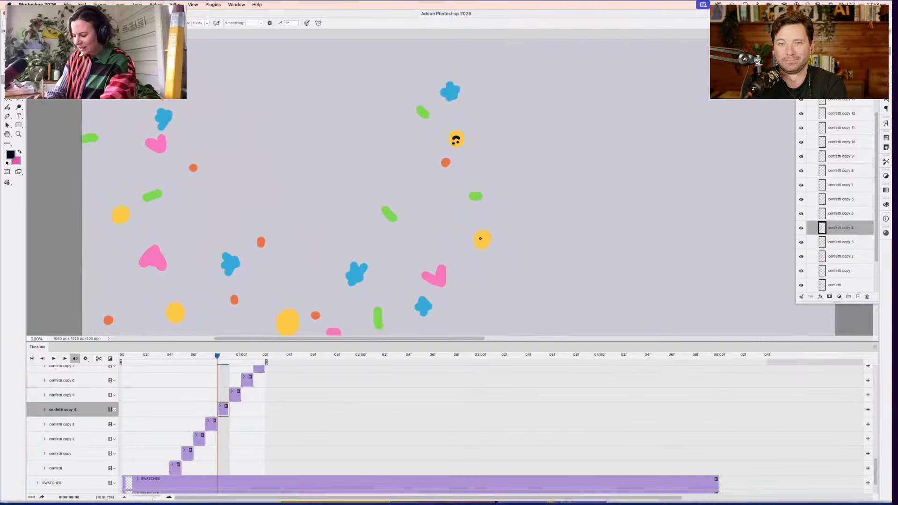
scroll(493, 223, down, 3)
scroll(493, 222, left, 4)
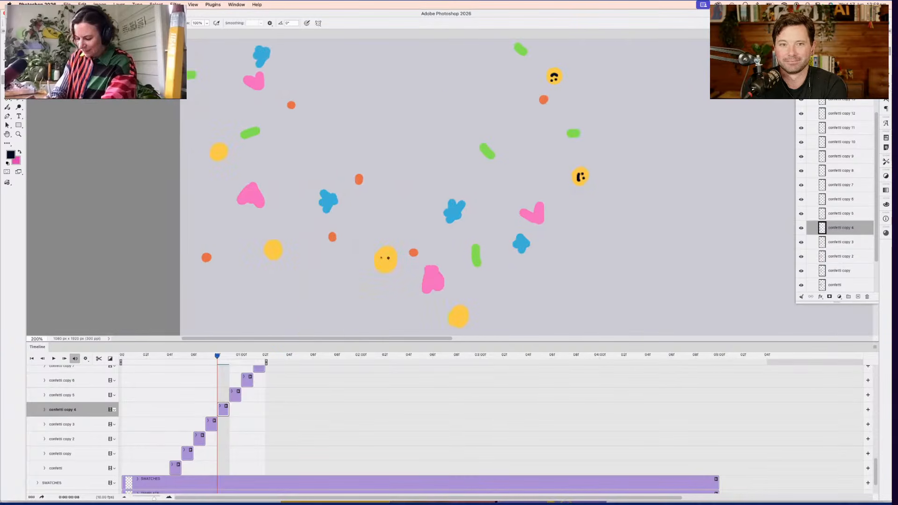
Paint black smiley faces on the three yellow circles along the bottom of confetti copy 4
scroll(477, 182, down, 4)
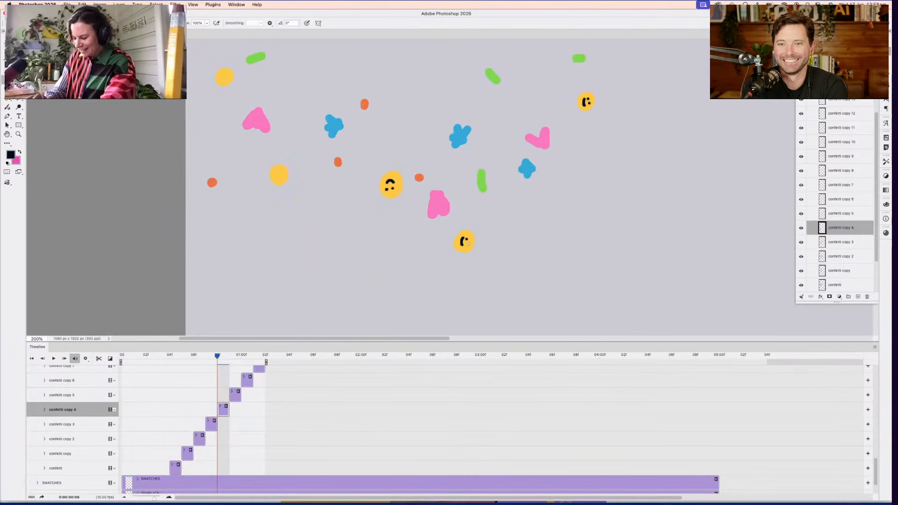
scroll(468, 243, up, 5)
scroll(468, 244, left, 4)
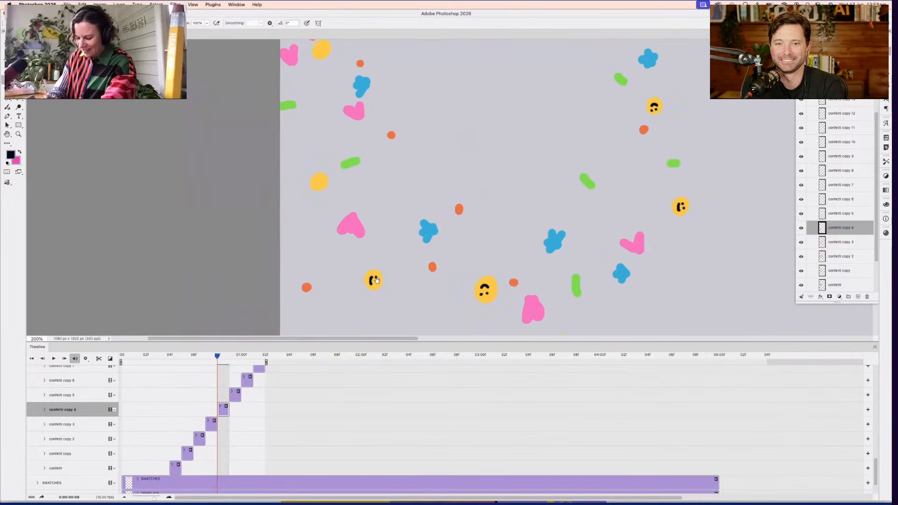
Paint black smiley faces on the three remaining yellow circles down the left side of confetti copy 4
scroll(456, 229, up, 1)
scroll(456, 229, left, 2)
scroll(422, 220, up, 6)
scroll(422, 220, left, 2)
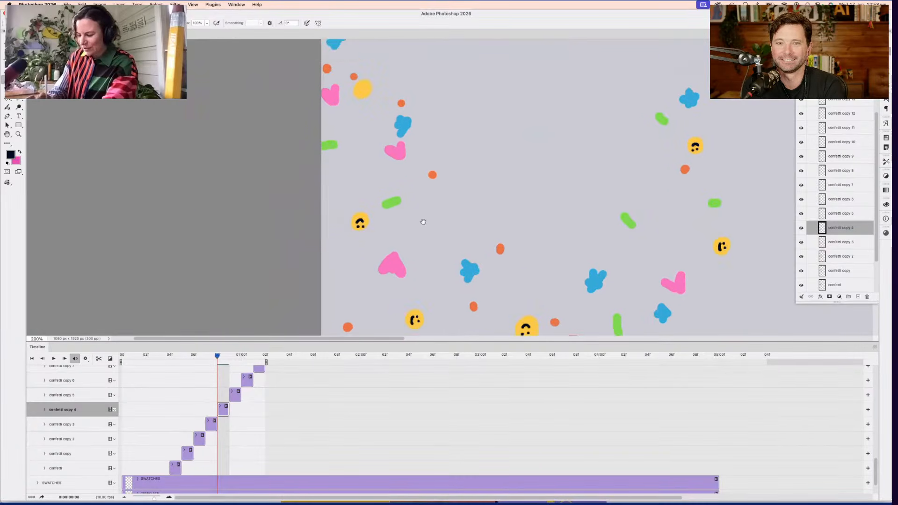
scroll(386, 208, up, 5)
scroll(386, 207, left, 1)
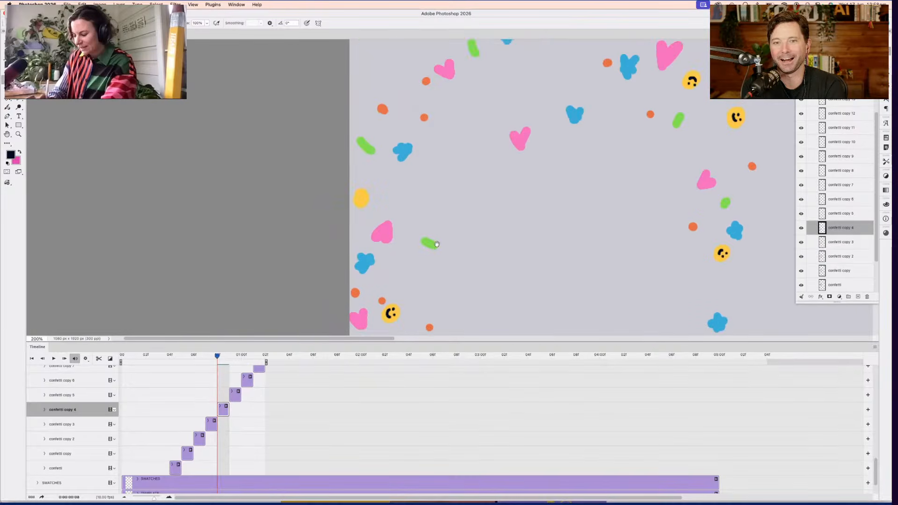
scroll(437, 245, up, 1)
scroll(437, 245, right, 1)
scroll(422, 279, up, 6)
scroll(423, 279, right, 2)
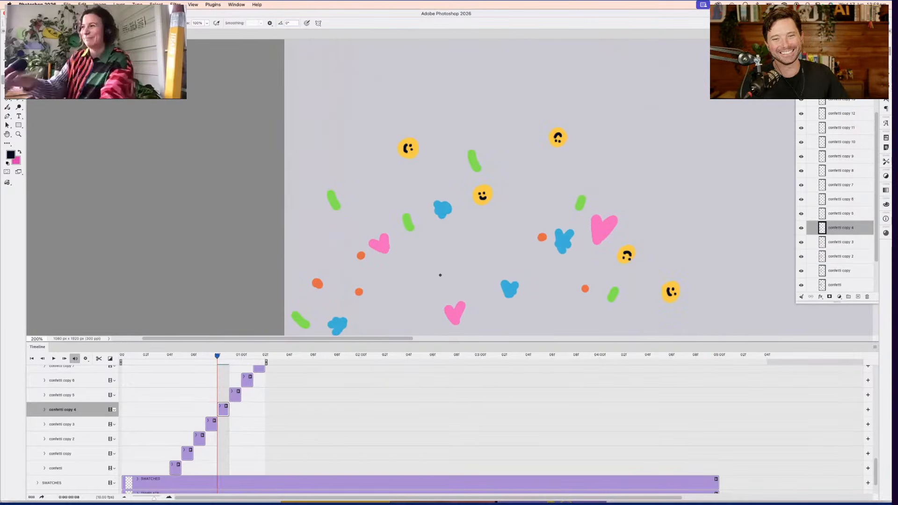
Set the dark background layer's opacity to 100% and hide the SWATCHES layer
key(super+minus)
key(super+minus)
key(super+minus)
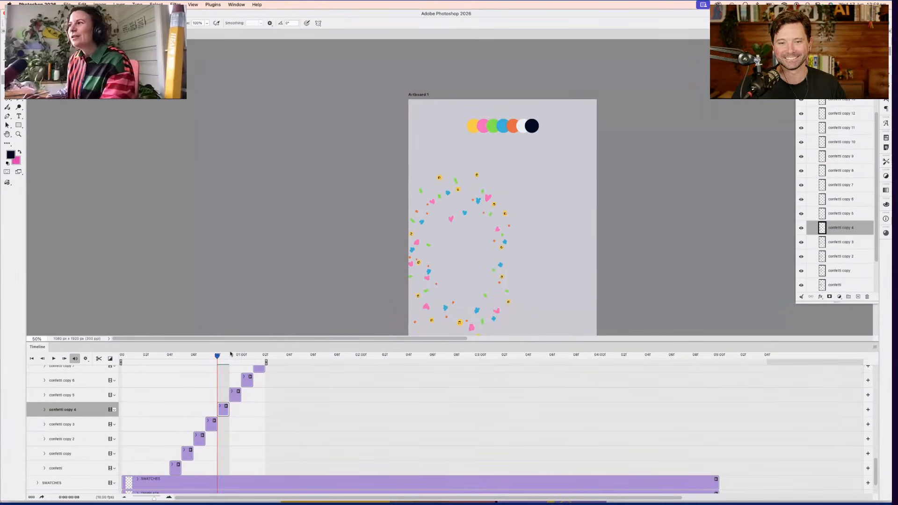
click(230, 355)
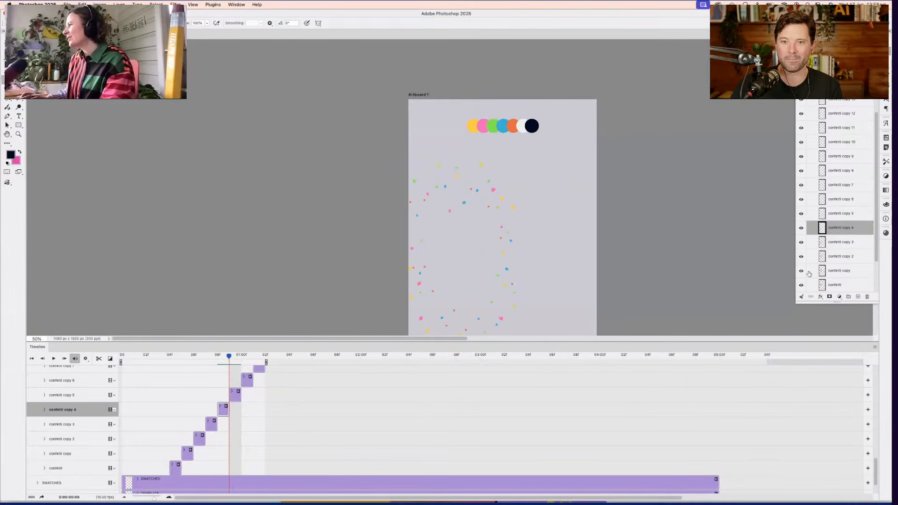
scroll(809, 274, down, 3)
click(839, 286)
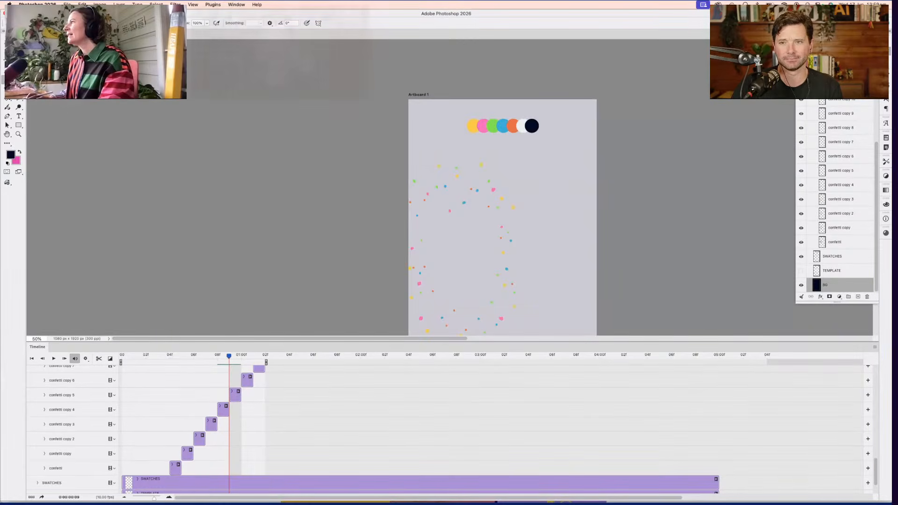
scroll(816, 108, up, 5)
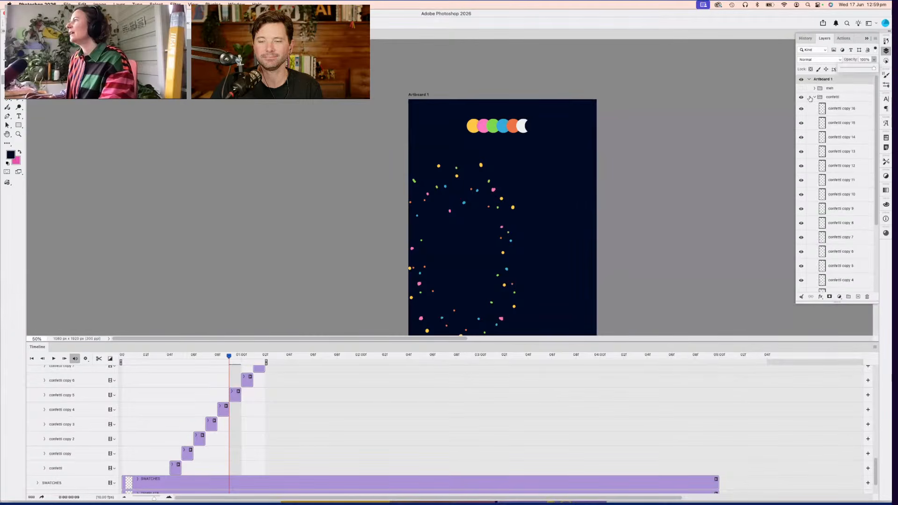
scroll(818, 107, down, 4)
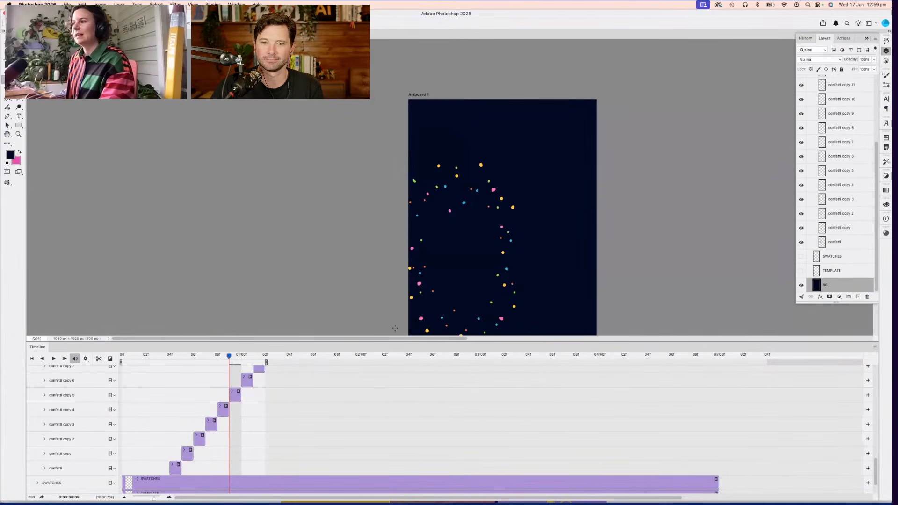
Show the meh group and play the animation from frame 1
scroll(445, 307, down, 3)
scroll(421, 309, right, 1)
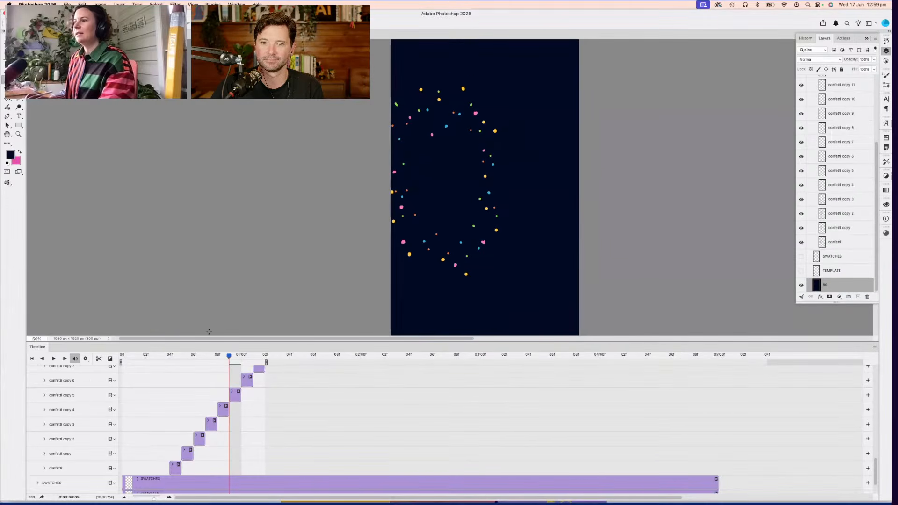
drag(161, 358, 137, 357)
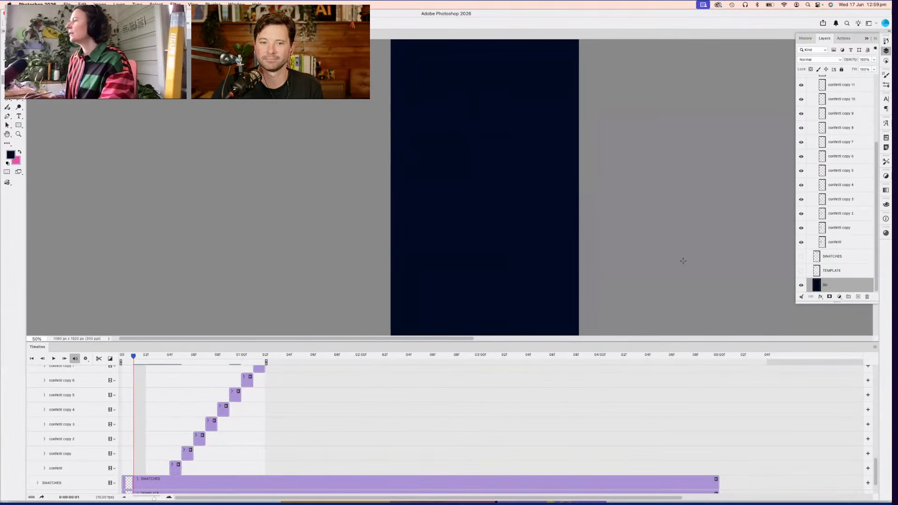
scroll(824, 210, up, 4)
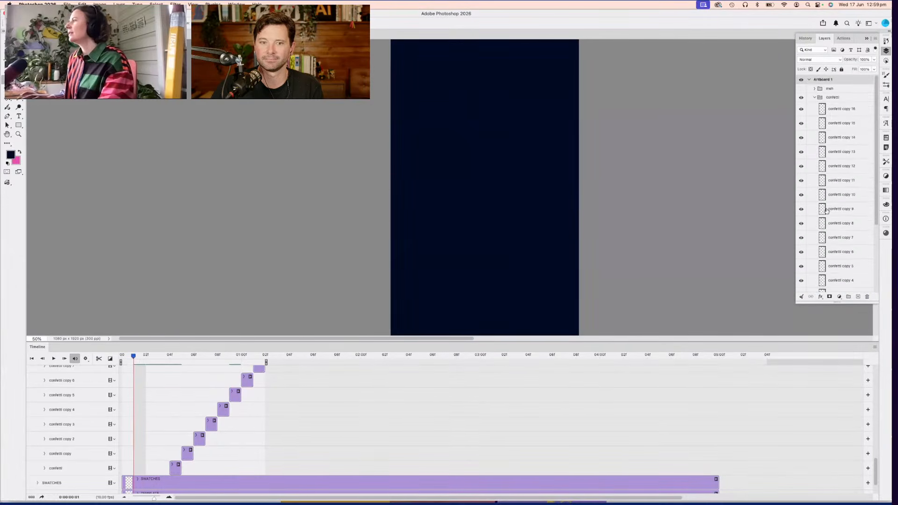
click(802, 89)
key(space)
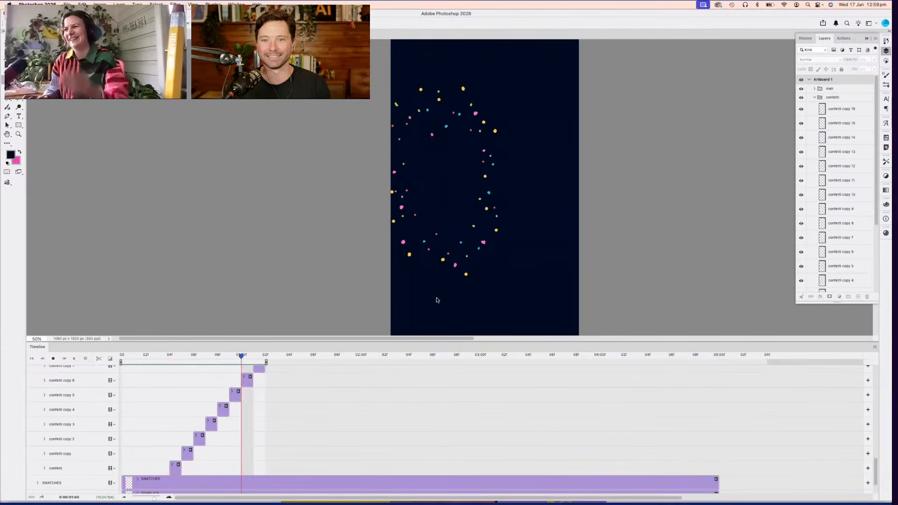
Enlarge the canvas area by shrinking the timeline and watch the looping MEH animation at 100% zoom
drag(441, 344, 435, 401)
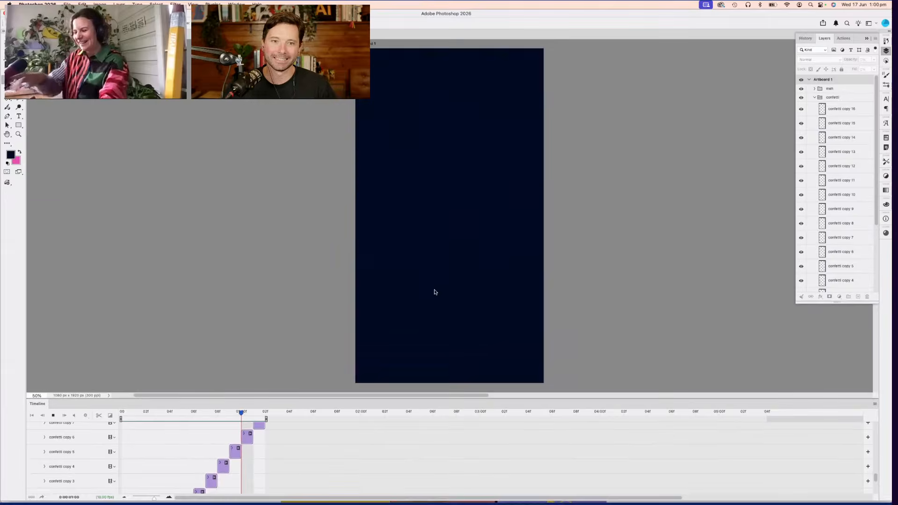
key(super+equal)
key(super+equal)
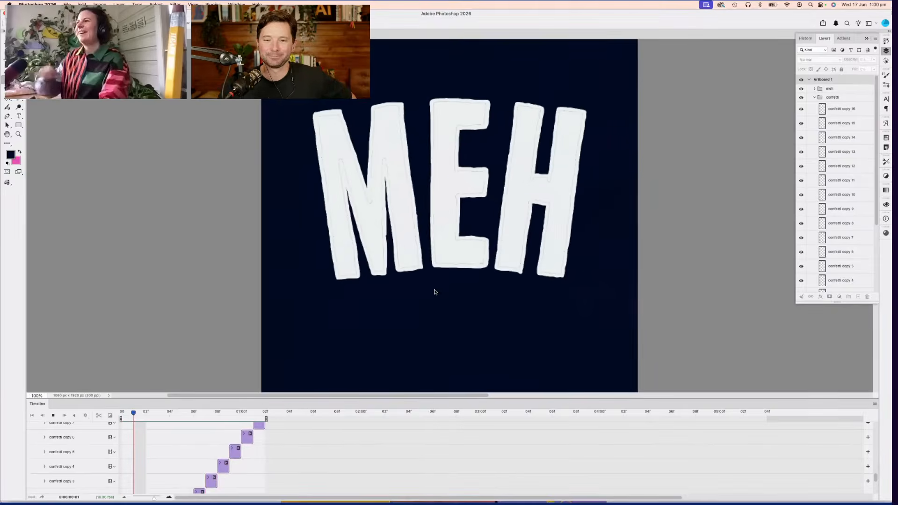